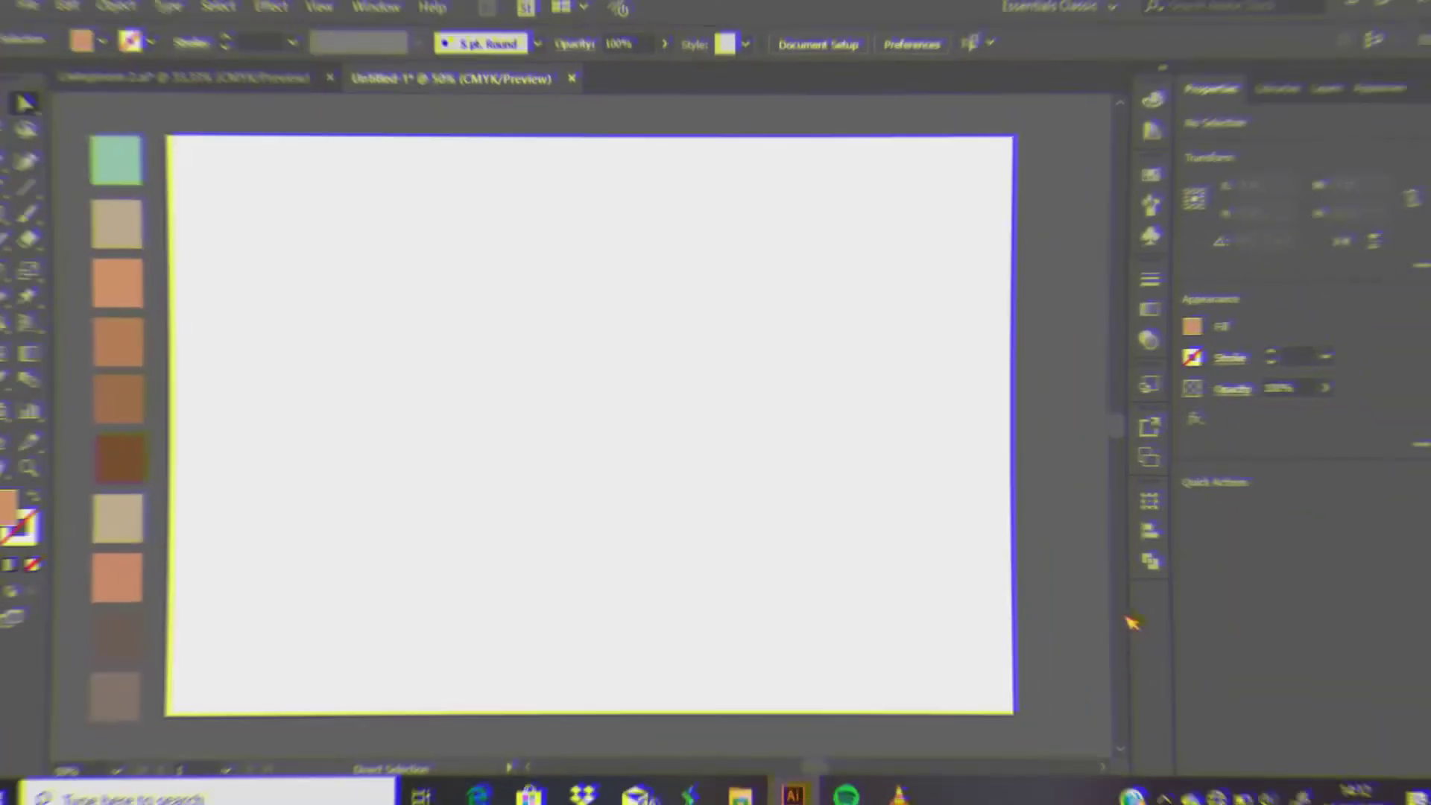
Step: Create a 340 × 76 pt rectangle for the first seat cushion
click(23, 217)
click(513, 458)
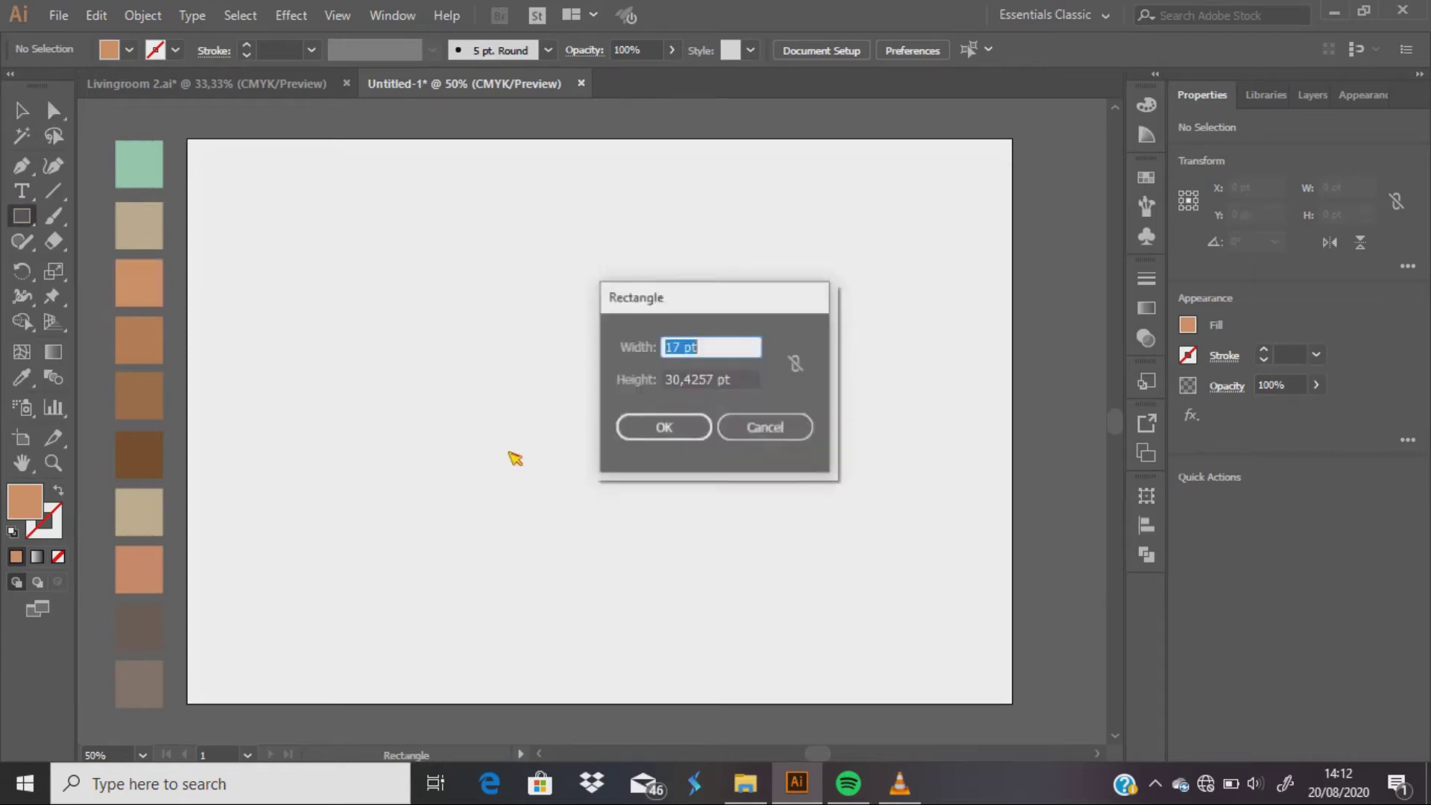
text(340)
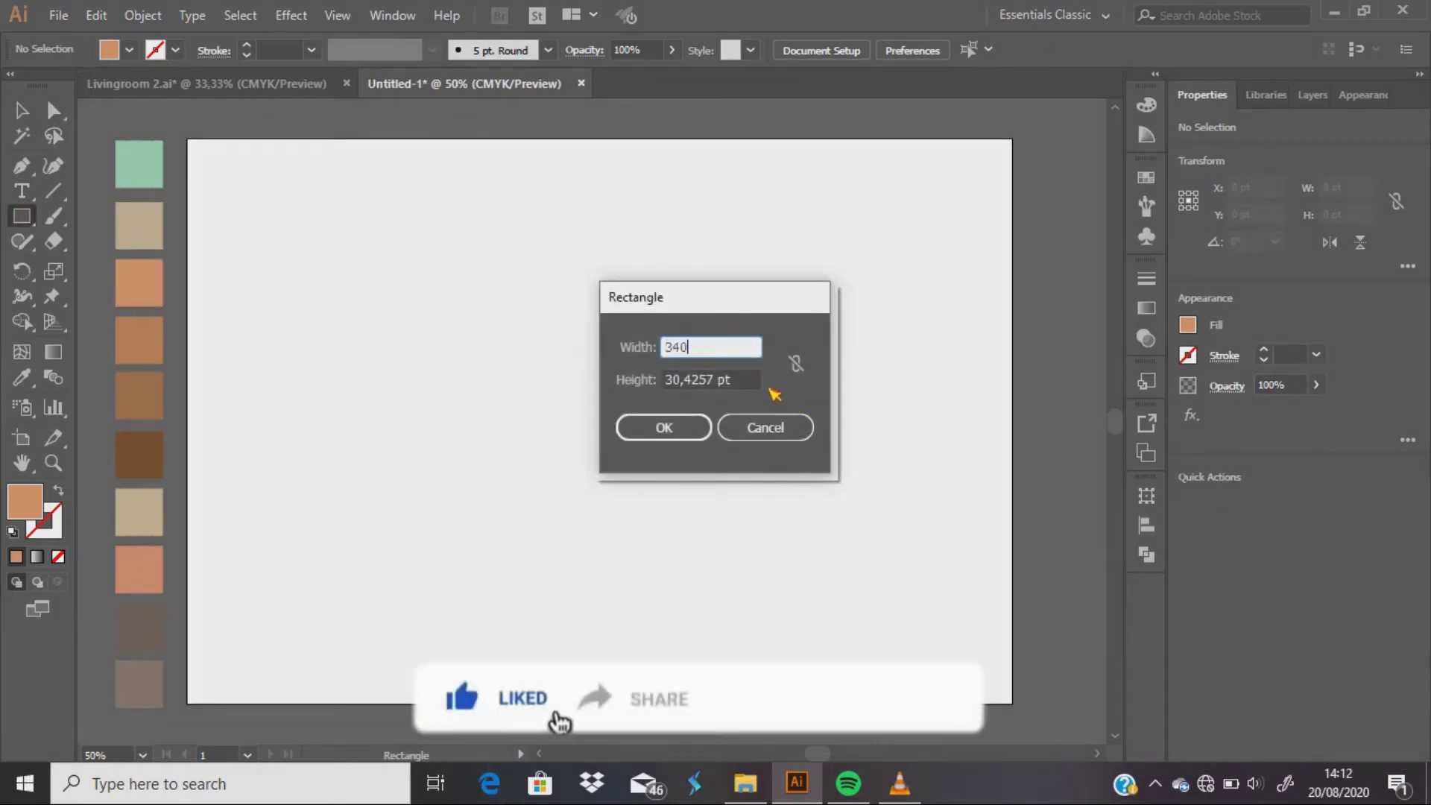
key(Tab)
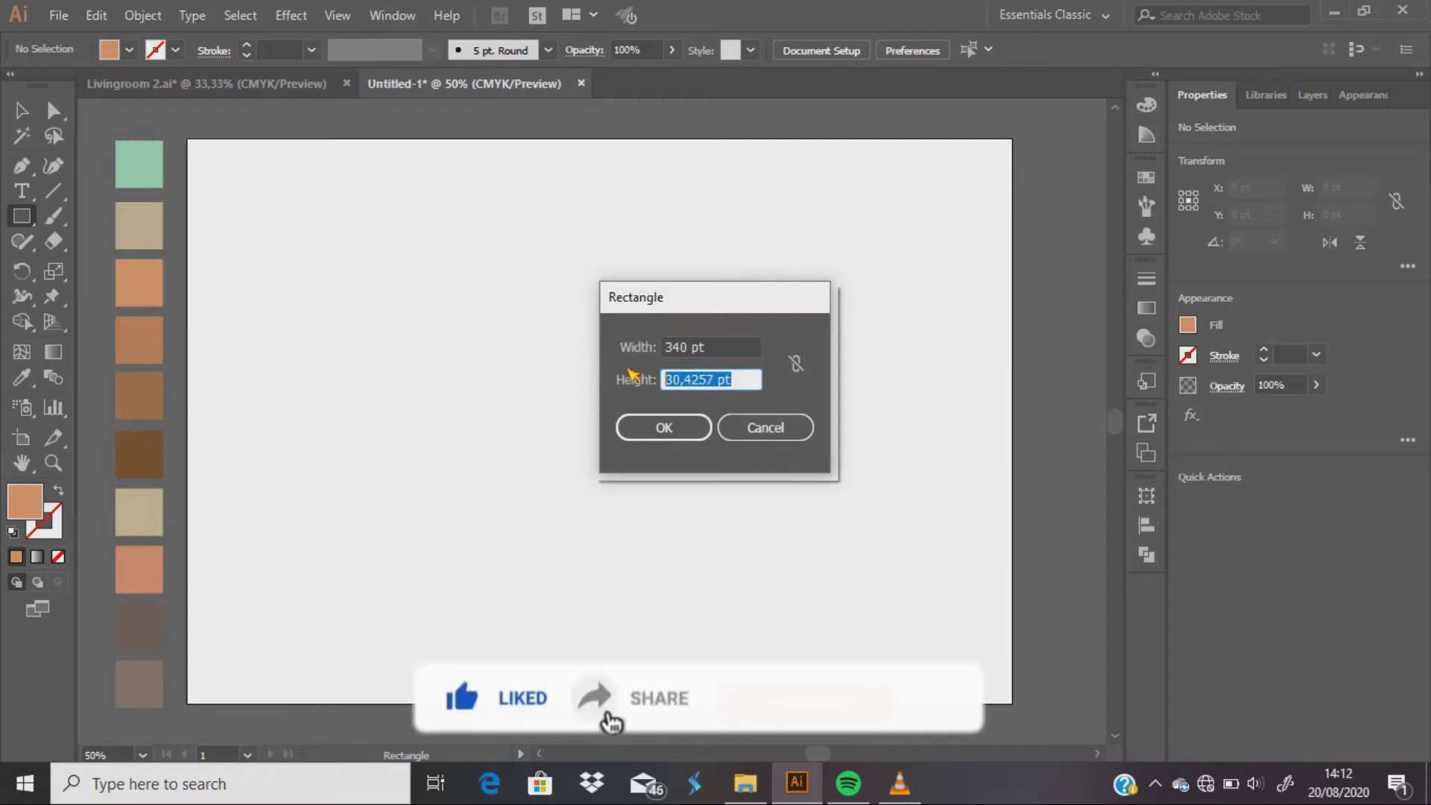
text(76)
key(Return)
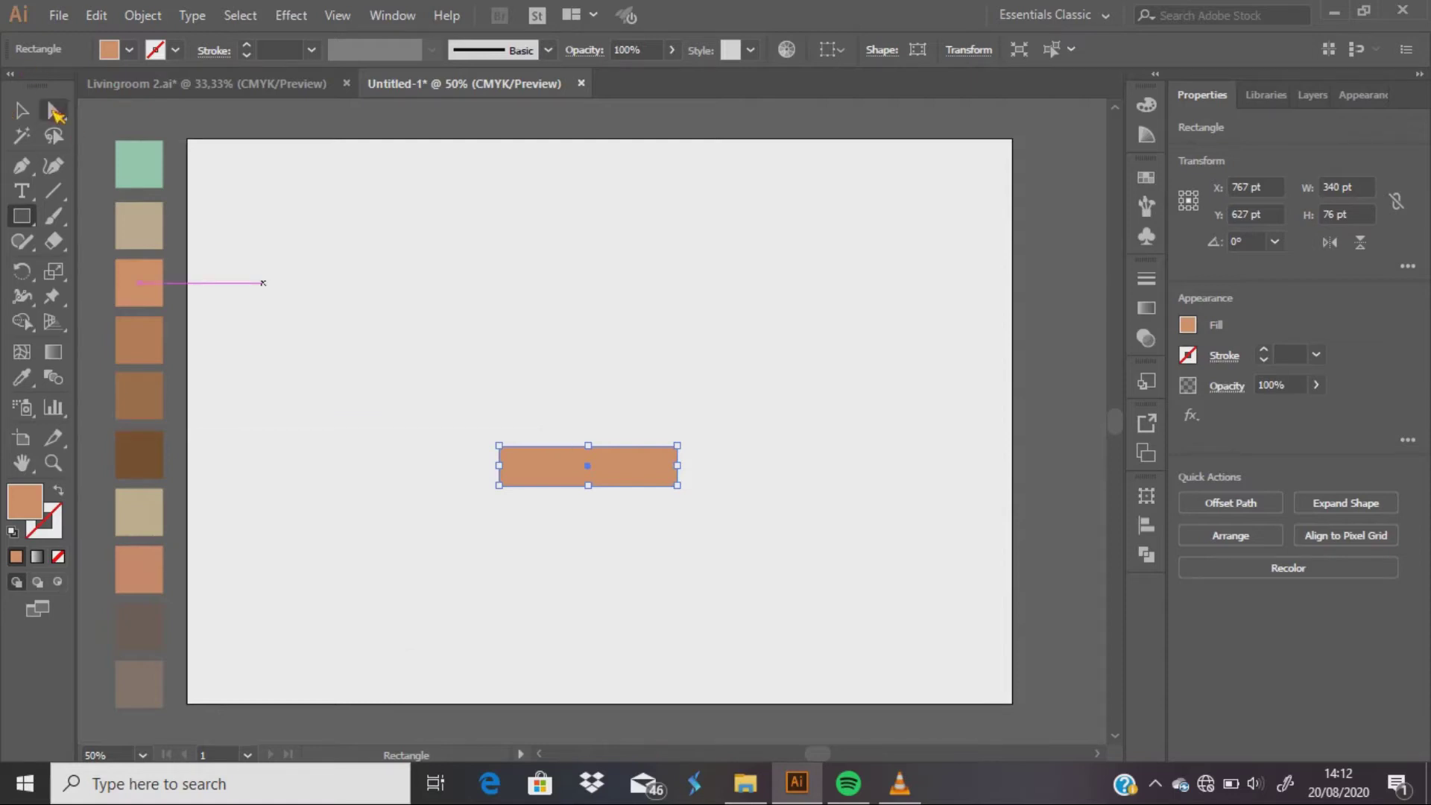
Step: Round the cushion's top corners to 35 pt and move it down toward the artboard bottom
click(55, 113)
scroll(529, 477, up, 1)
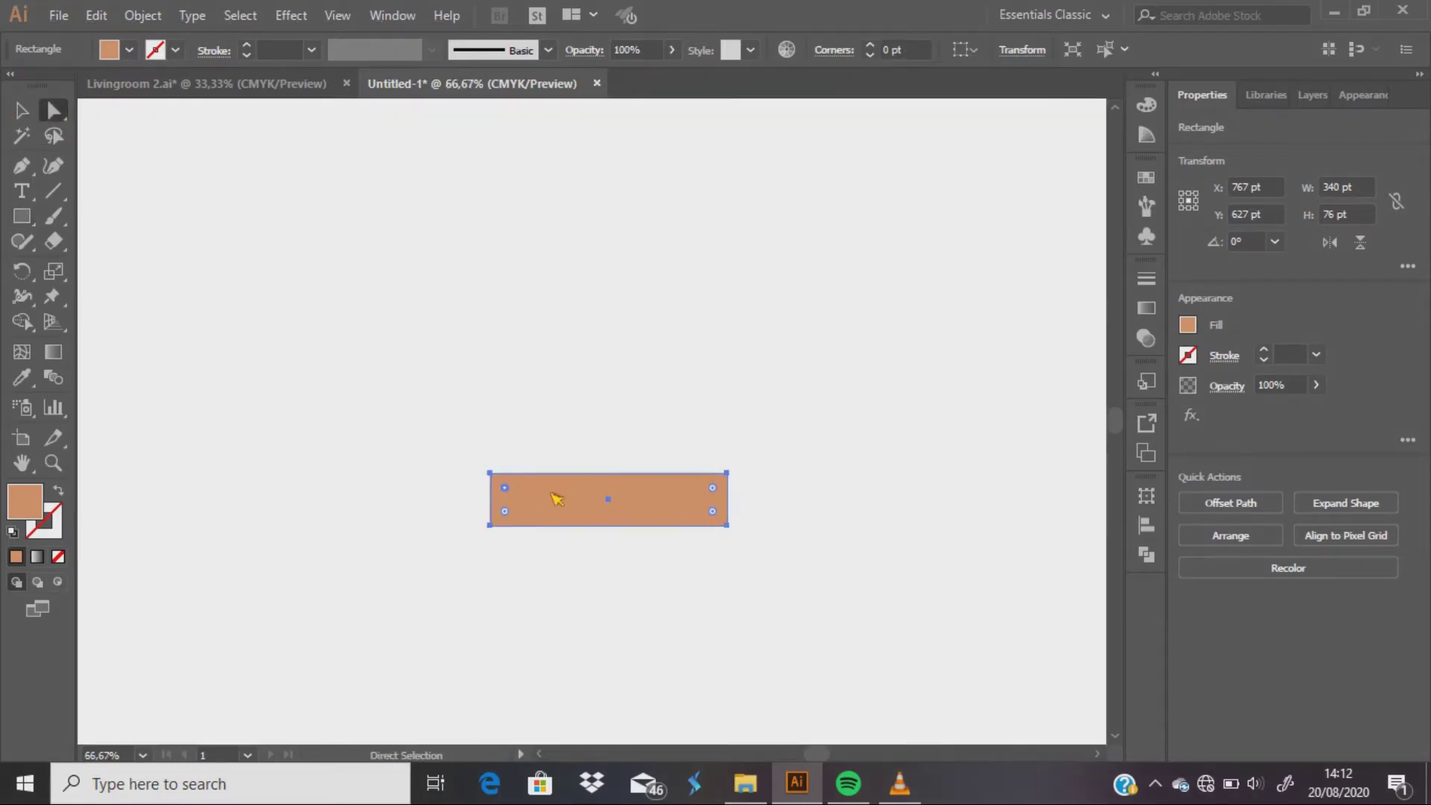
drag(713, 487, 713, 511)
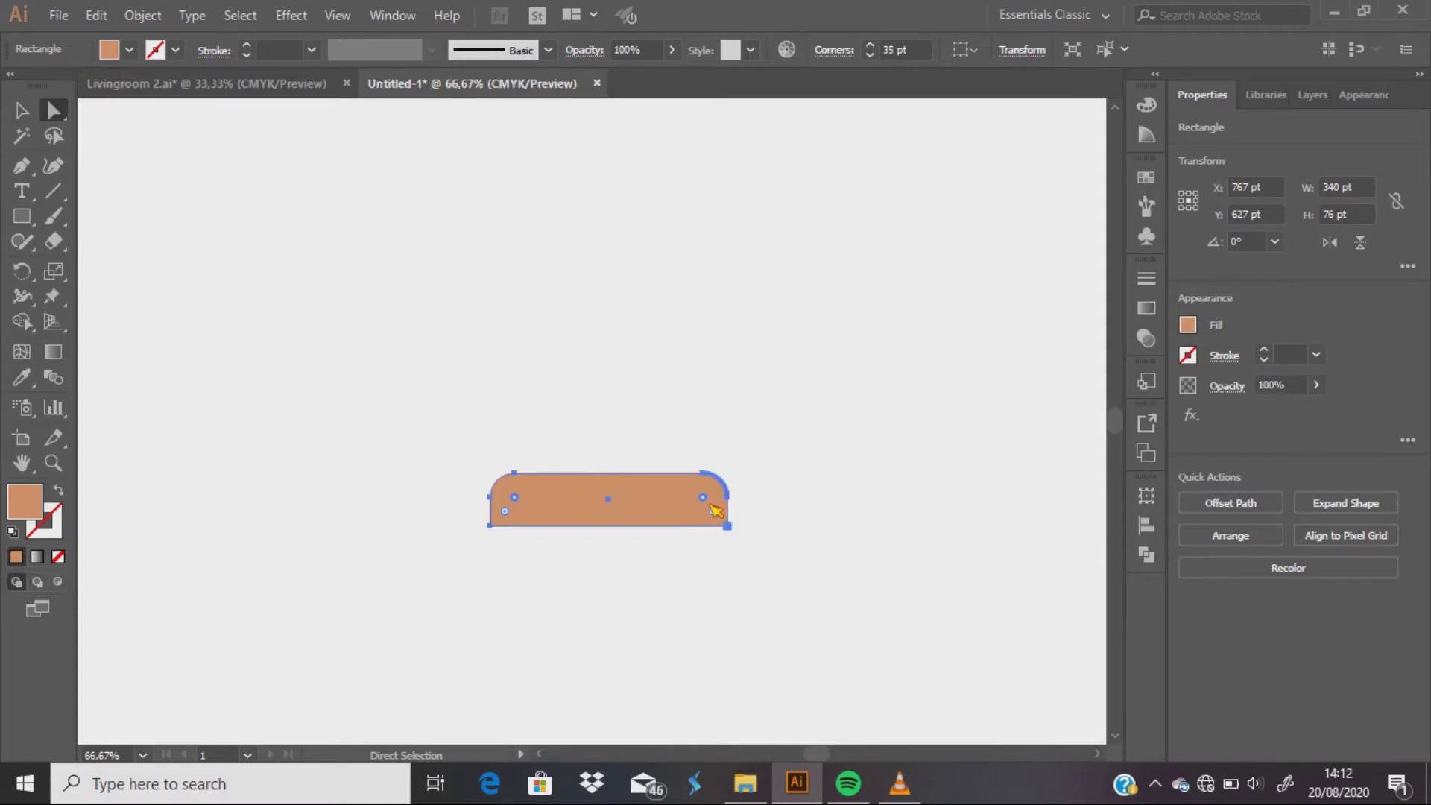
scroll(714, 511, down, 1)
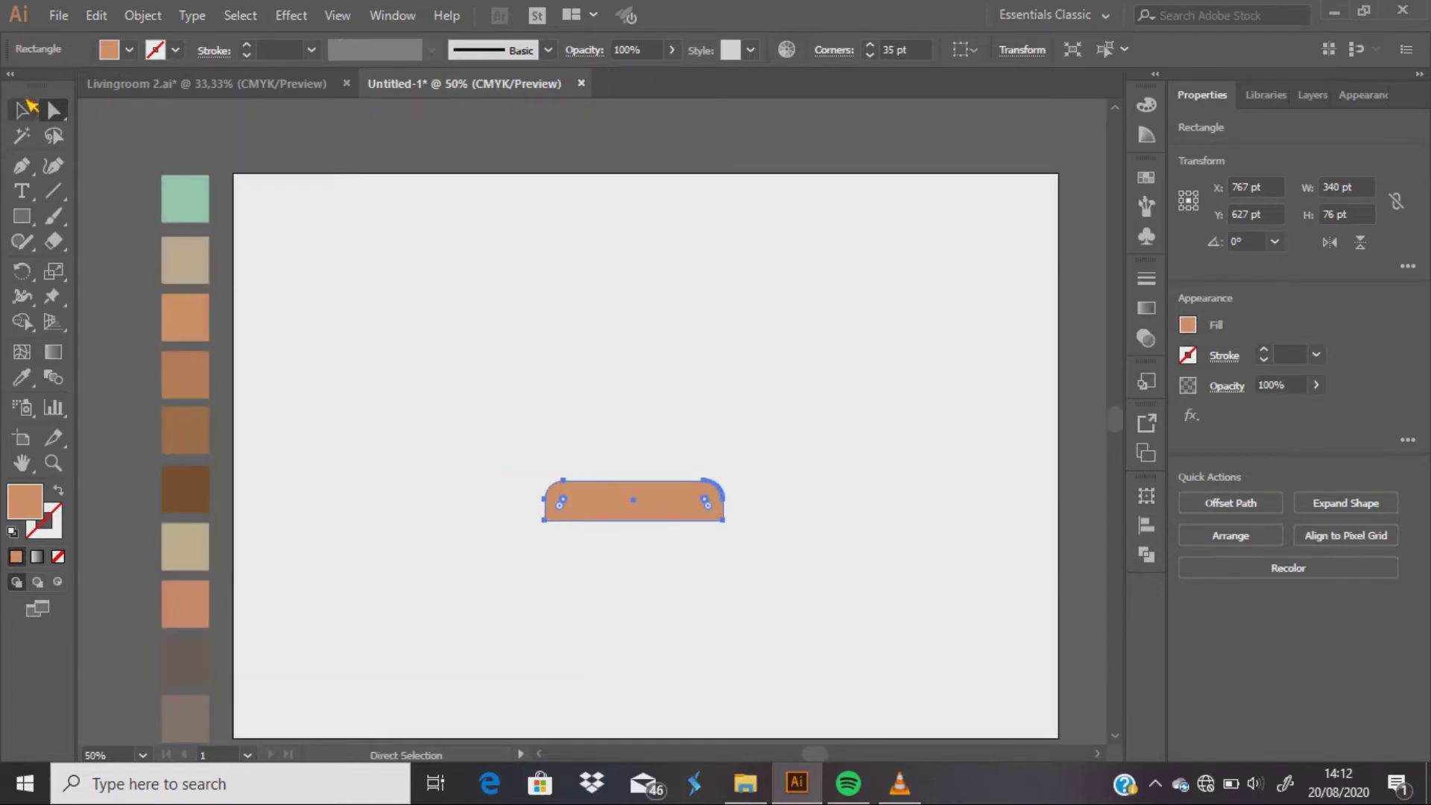
key(v)
mouse_move(678, 489)
mouse_down()
mouse_move(617, 590)
mouse_move(796, 594)
mouse_up()
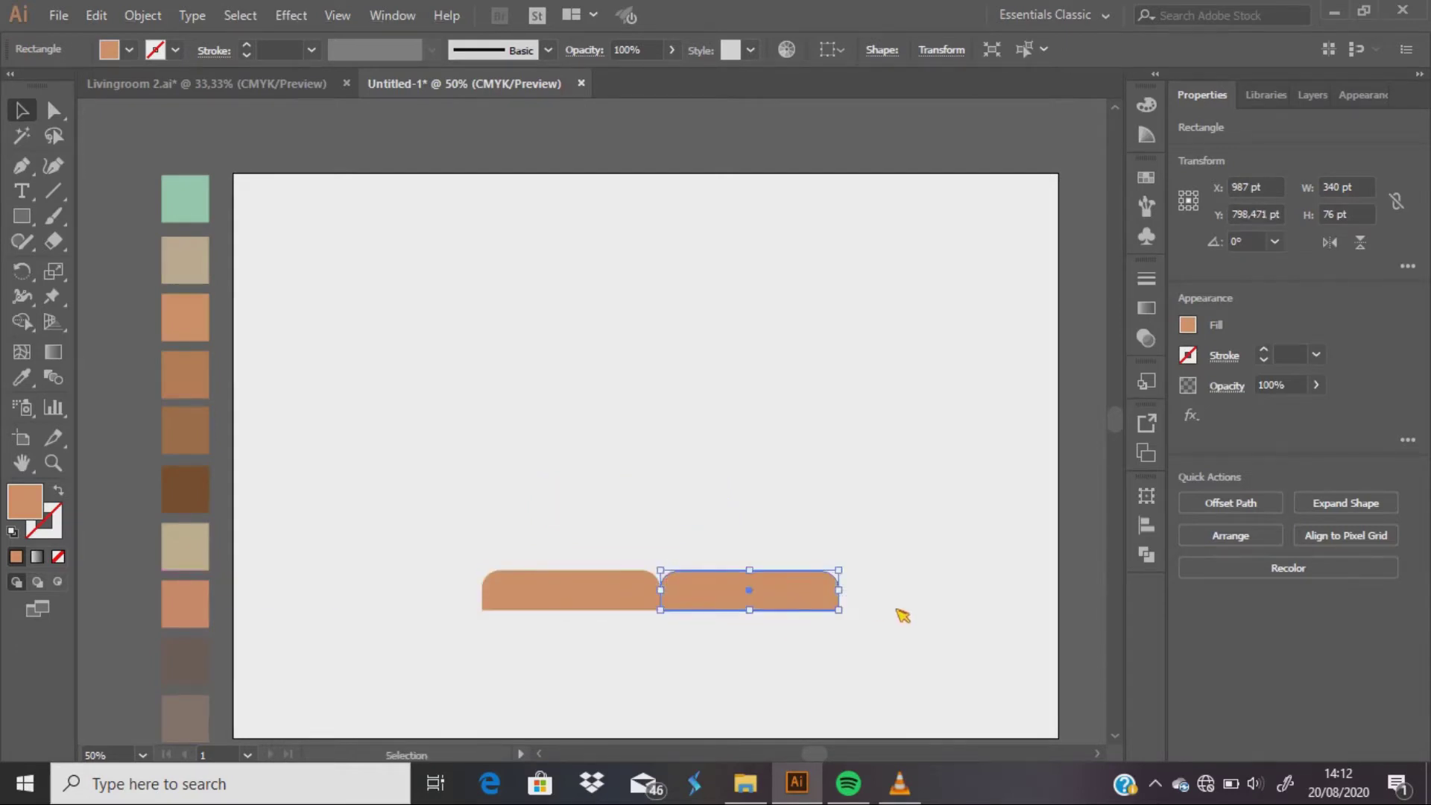
Step: Draw a large brown sofa back rectangle over the cushions and send it to the back
click(186, 374)
click(22, 215)
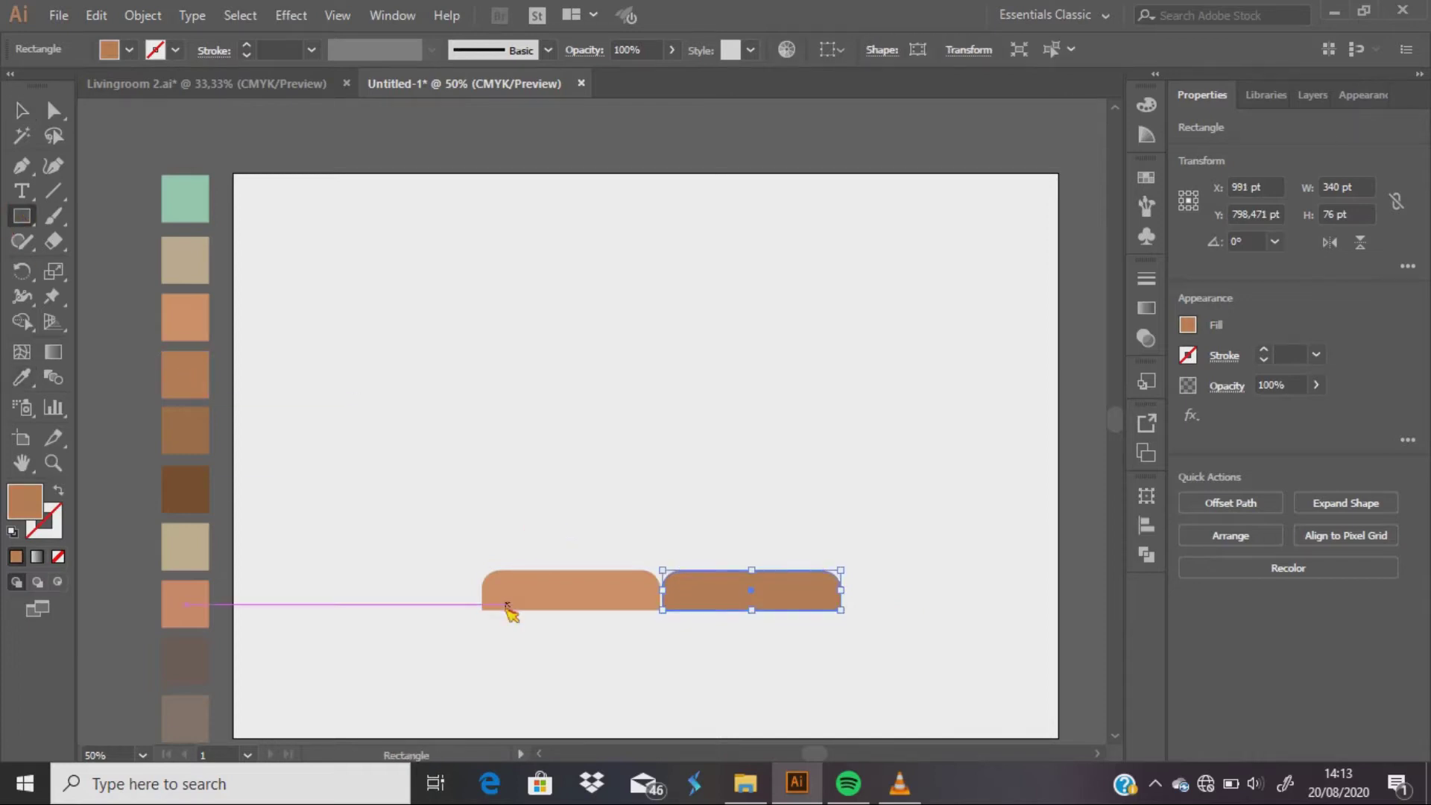
mouse_move(483, 611)
mouse_down()
mouse_move(842, 494)
mouse_move(848, 461)
mouse_up()
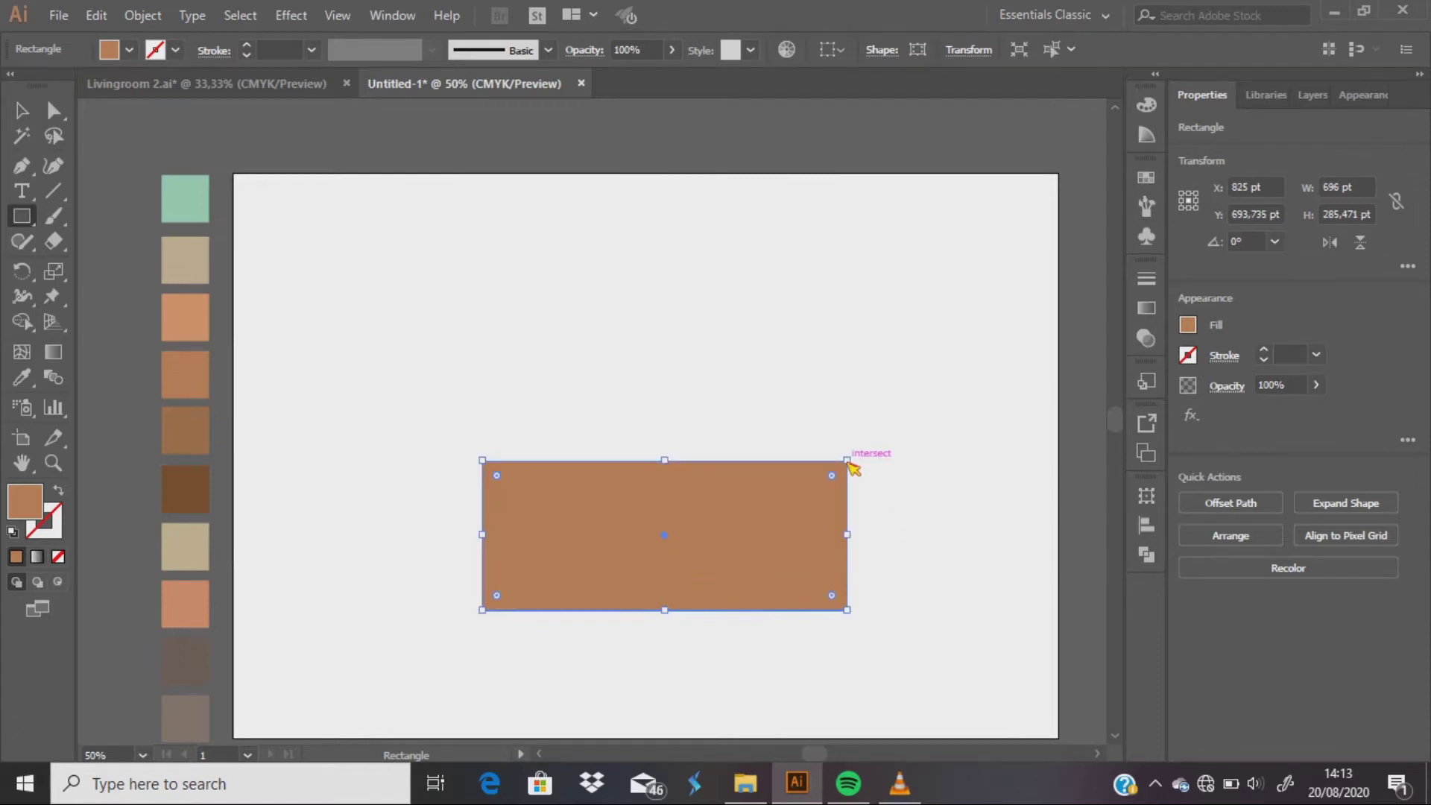
click(21, 110)
right_click(578, 522)
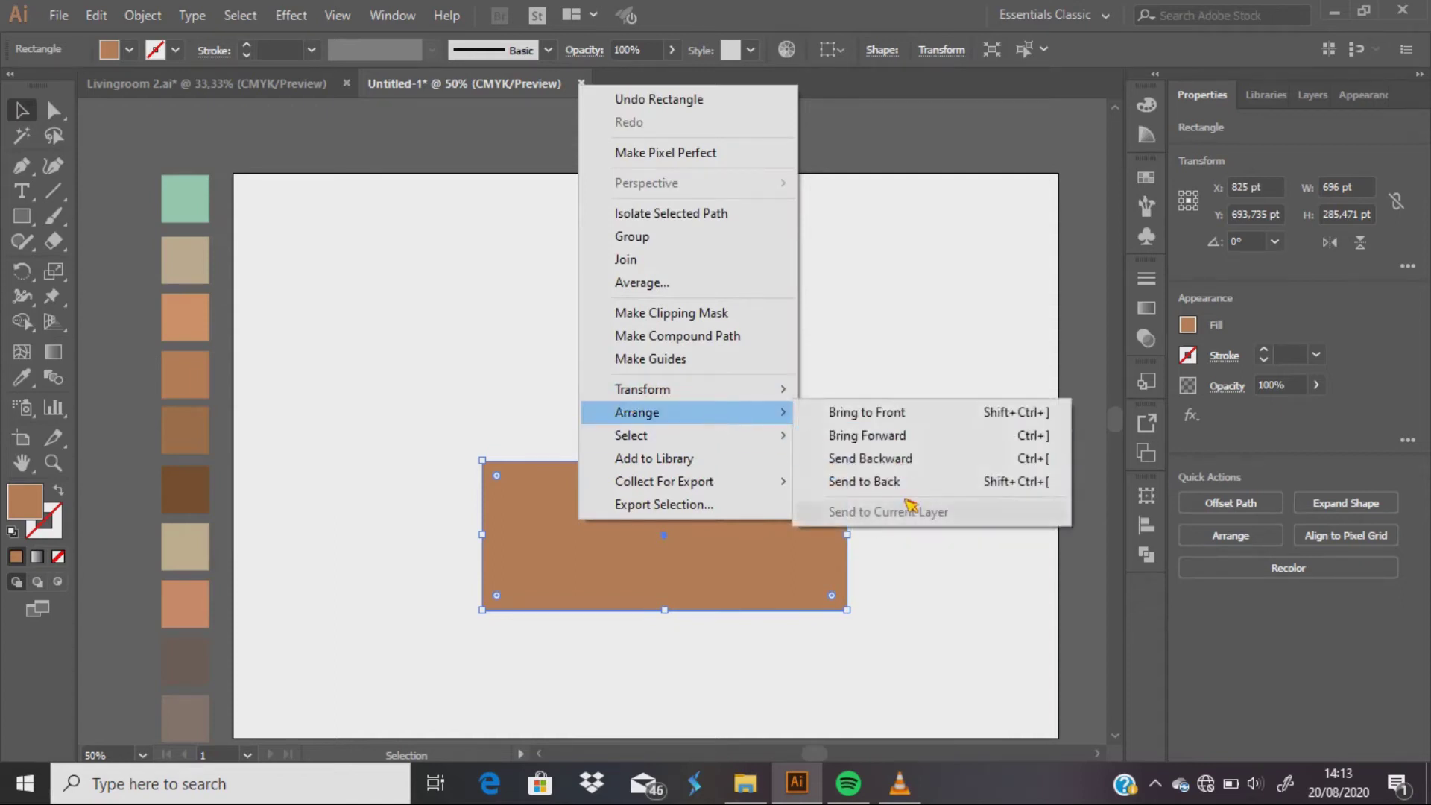
click(896, 484)
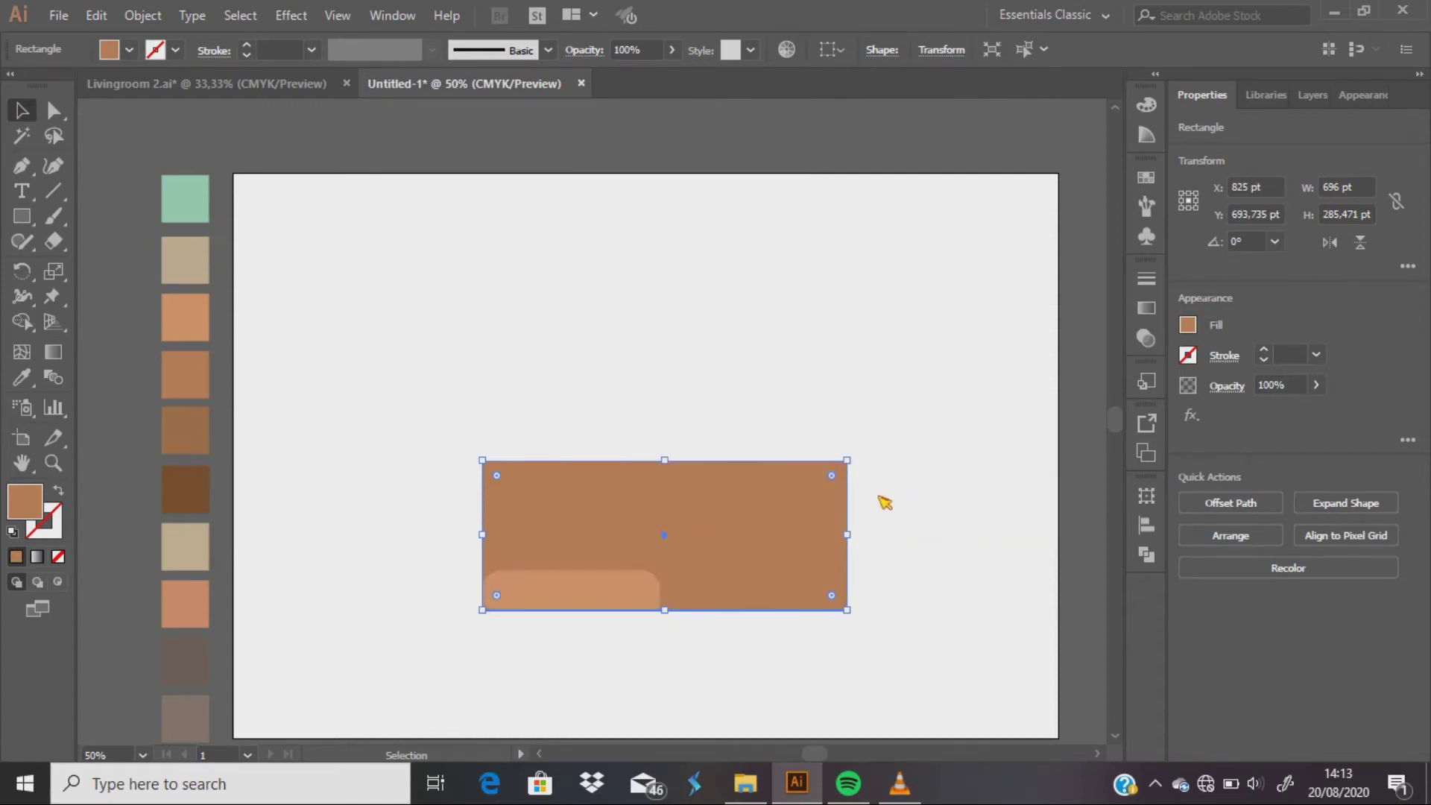
Step: Copy the left cushion's fill and rounded corners onto the right cushion with the Eyedropper
click(777, 592)
key(i)
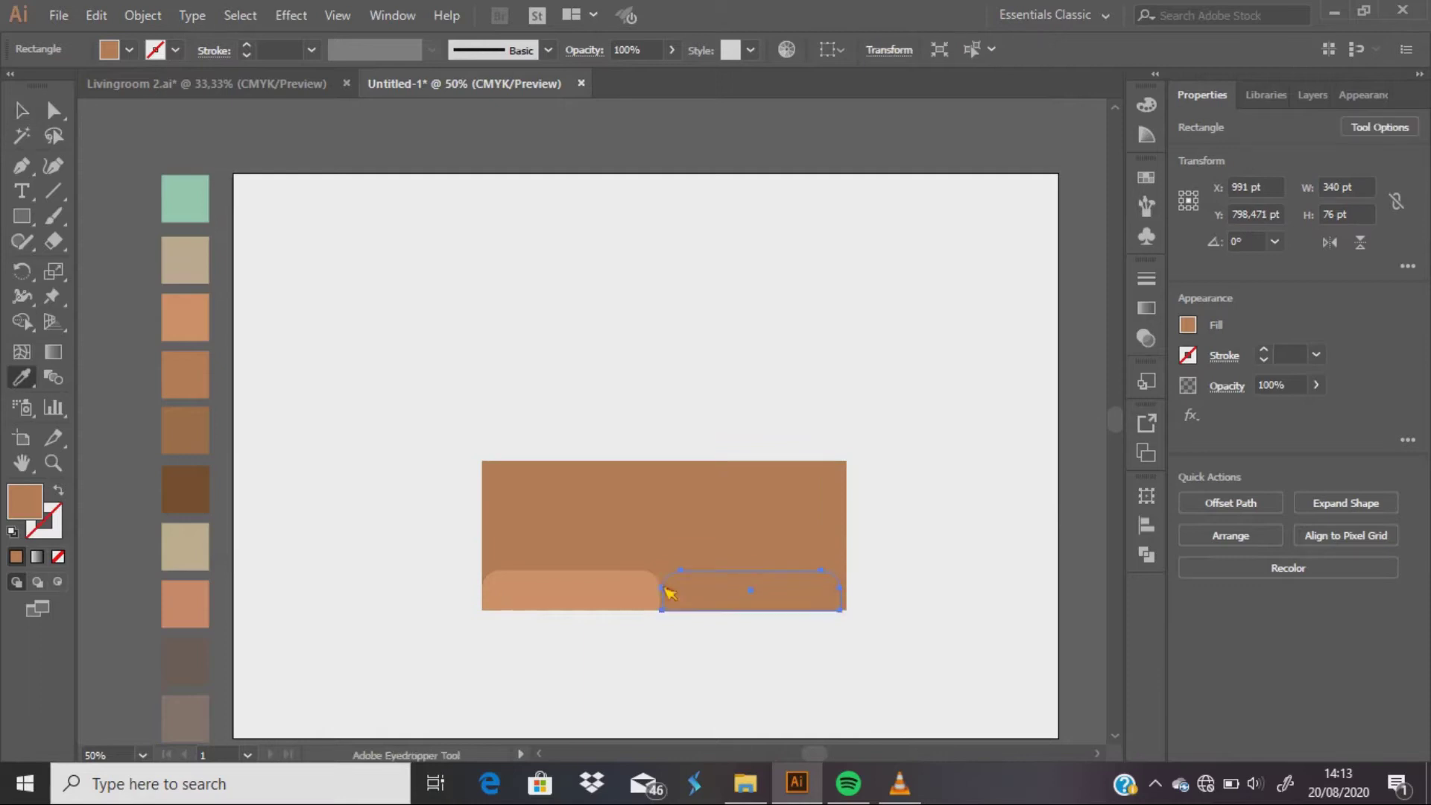
click(591, 593)
key(v)
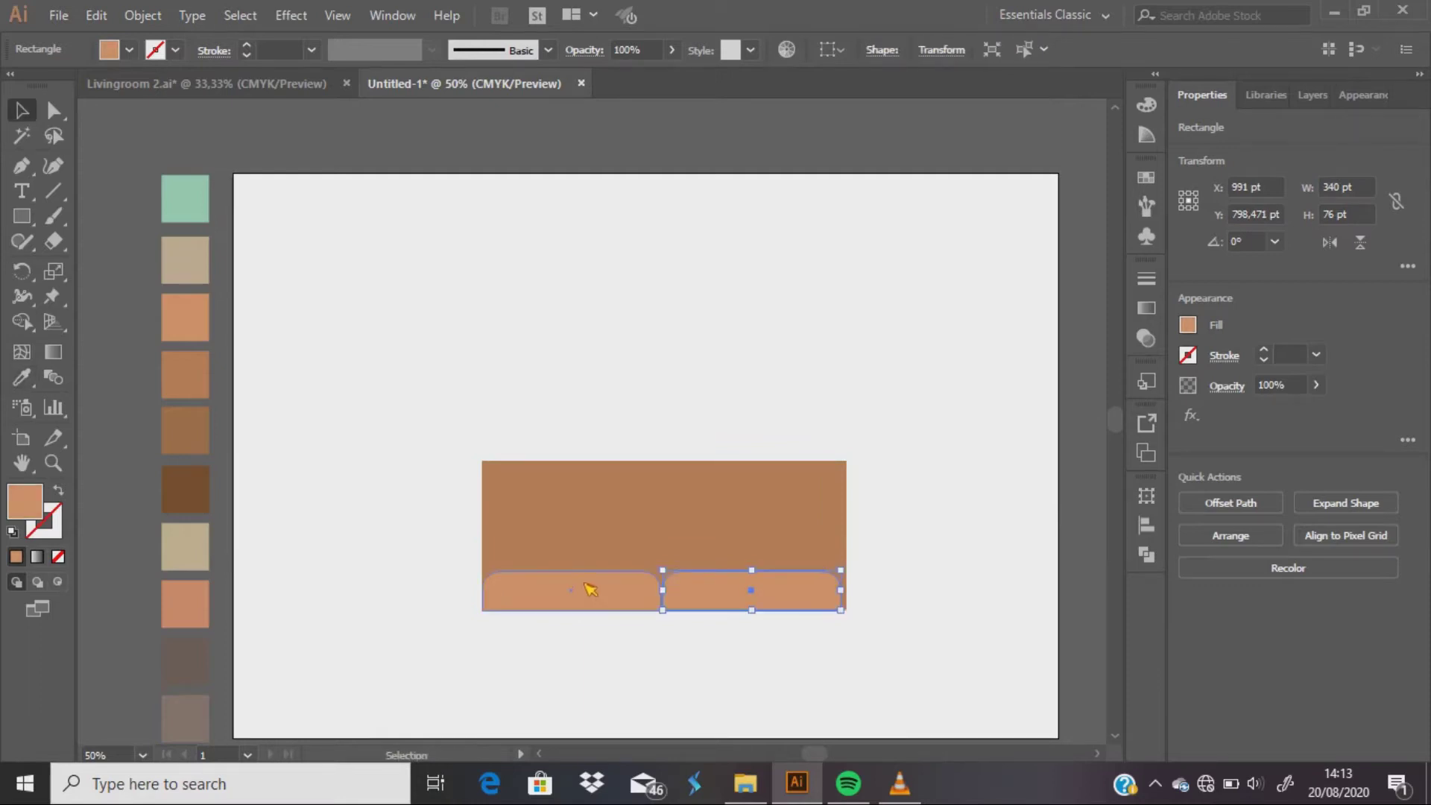
Step: Round the sofa back's top corners
click(536, 494)
drag(832, 475, 833, 510)
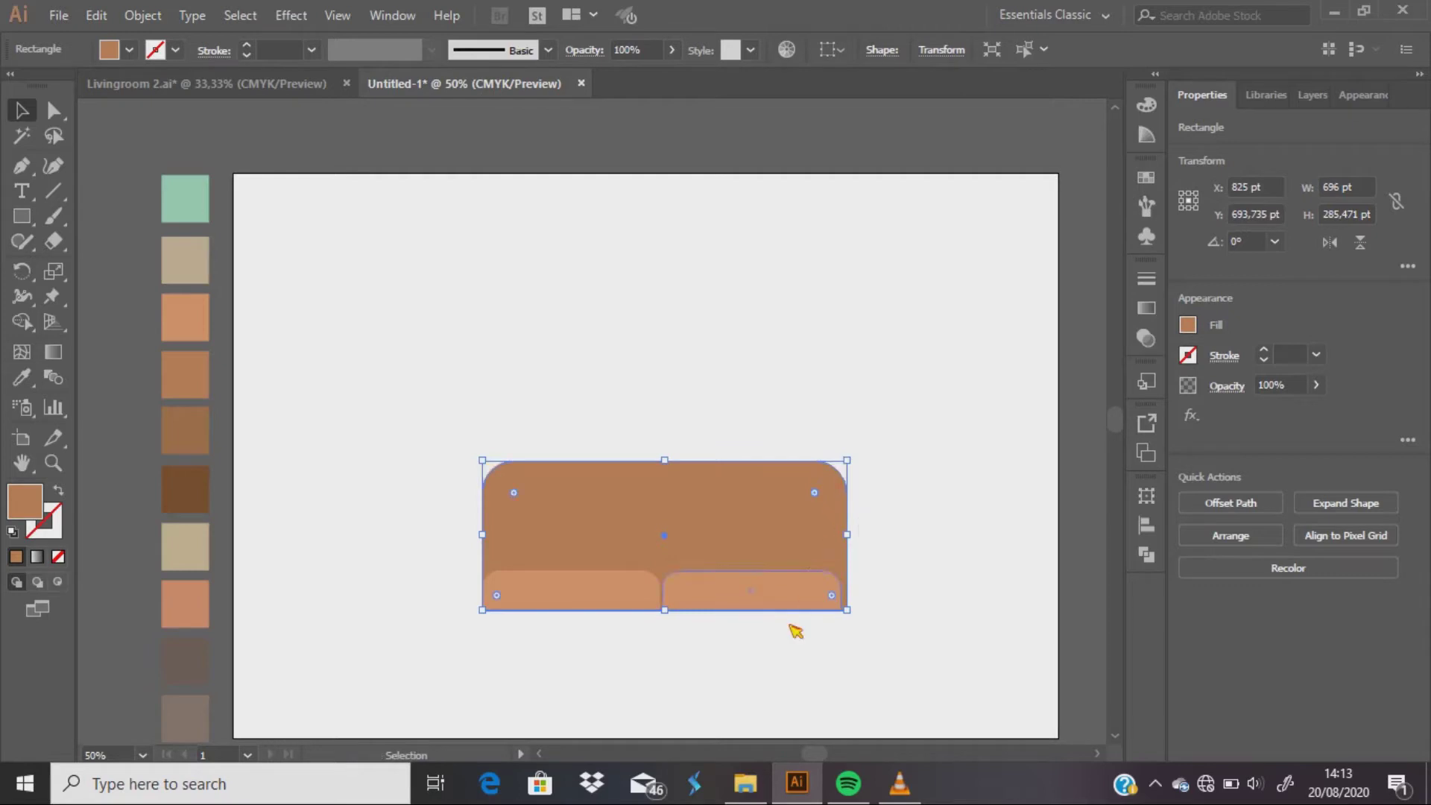
click(796, 631)
scroll(778, 652, down, 1)
scroll(779, 652, down, 1)
scroll(779, 654, down, 1)
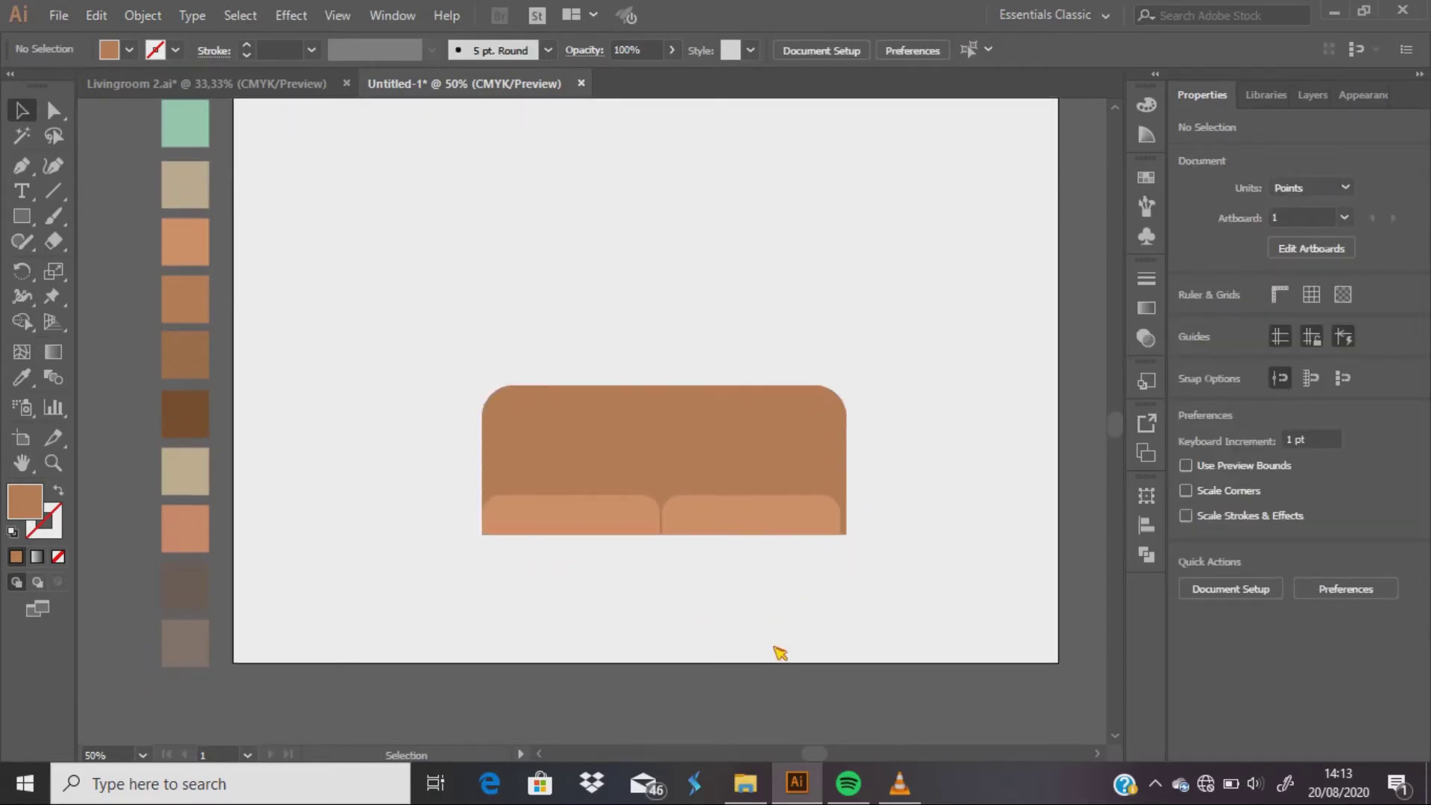
Step: Sample a darker brown and draw the left armrest rectangle beside the sofa
key(i)
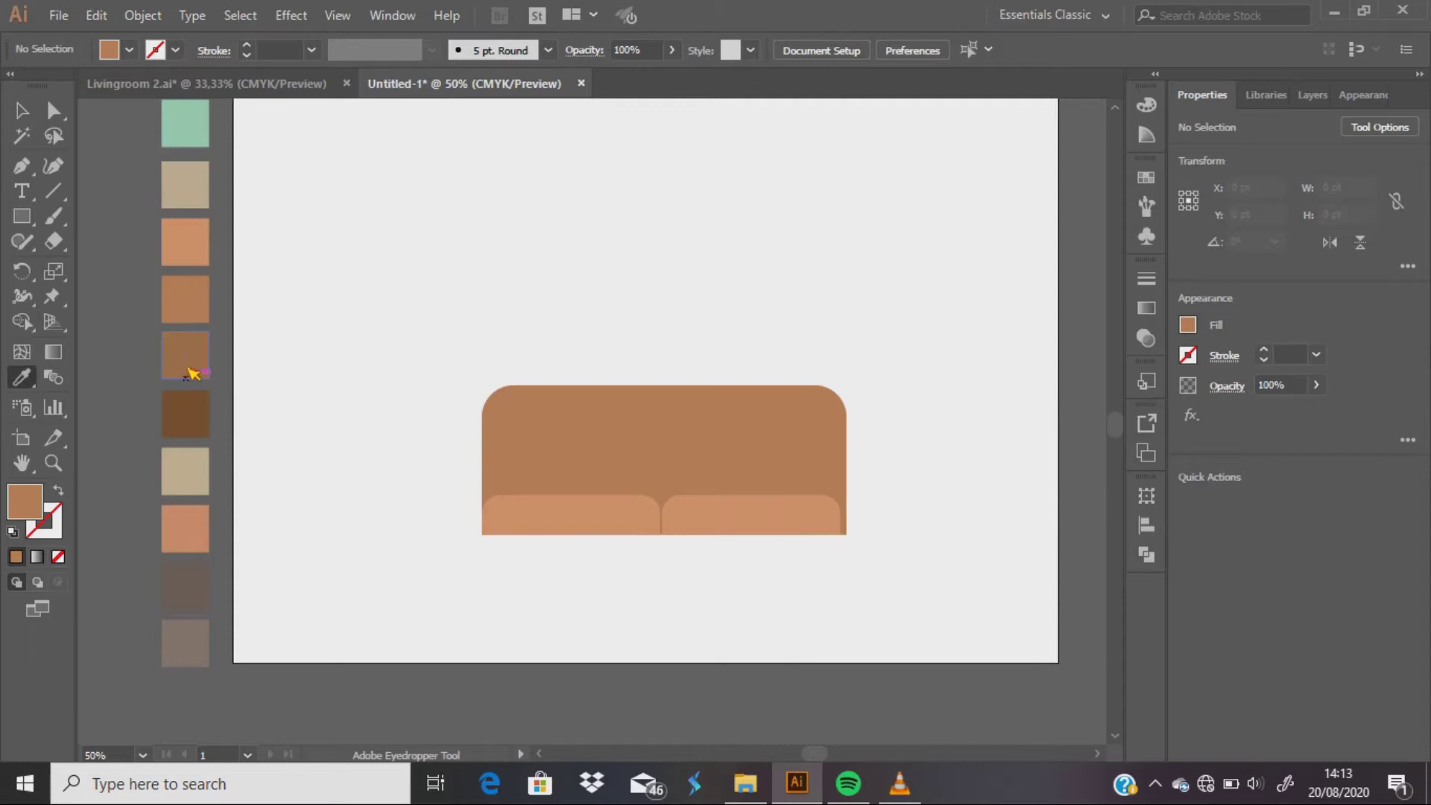
click(190, 366)
click(22, 216)
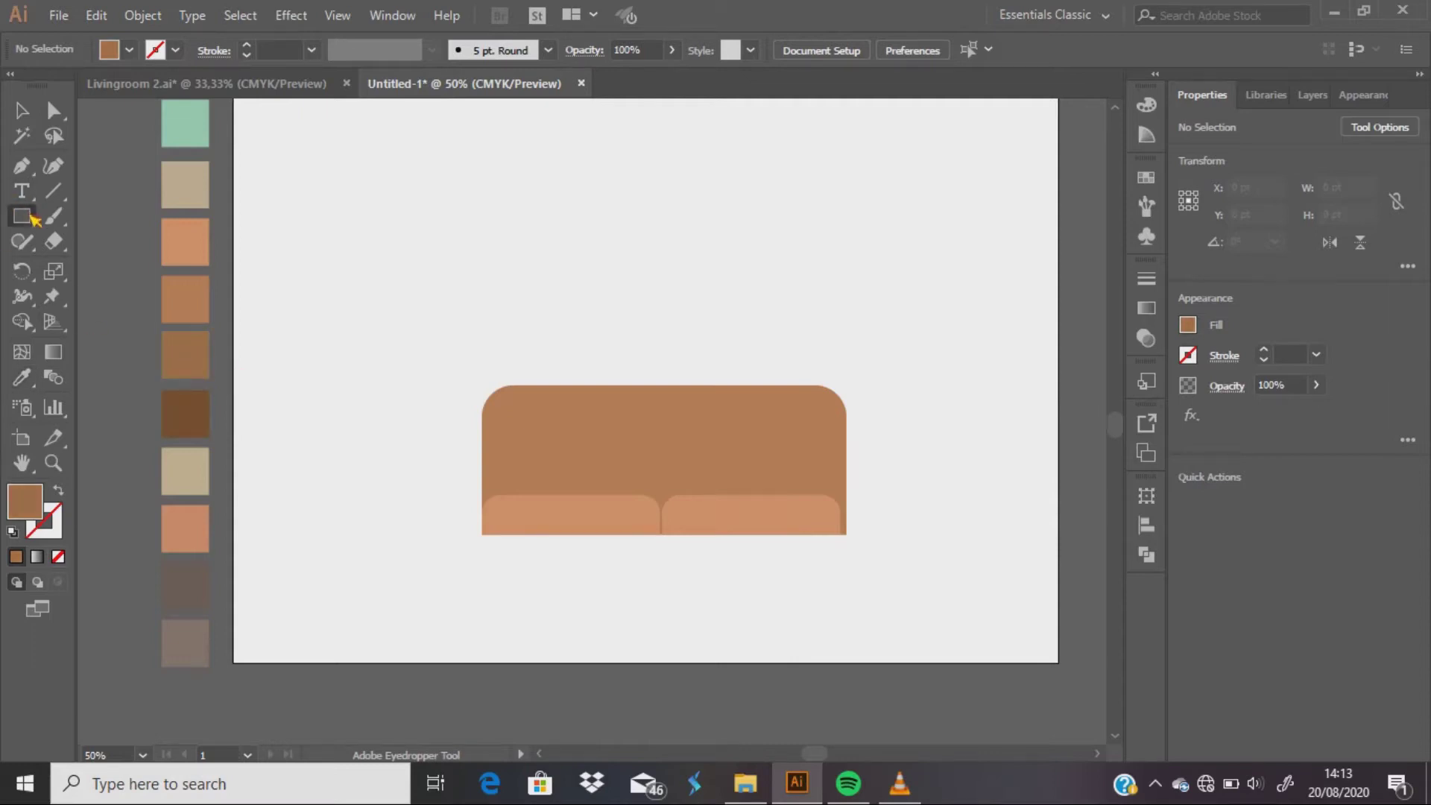
scroll(517, 576, up, 1)
drag(471, 521, 439, 406)
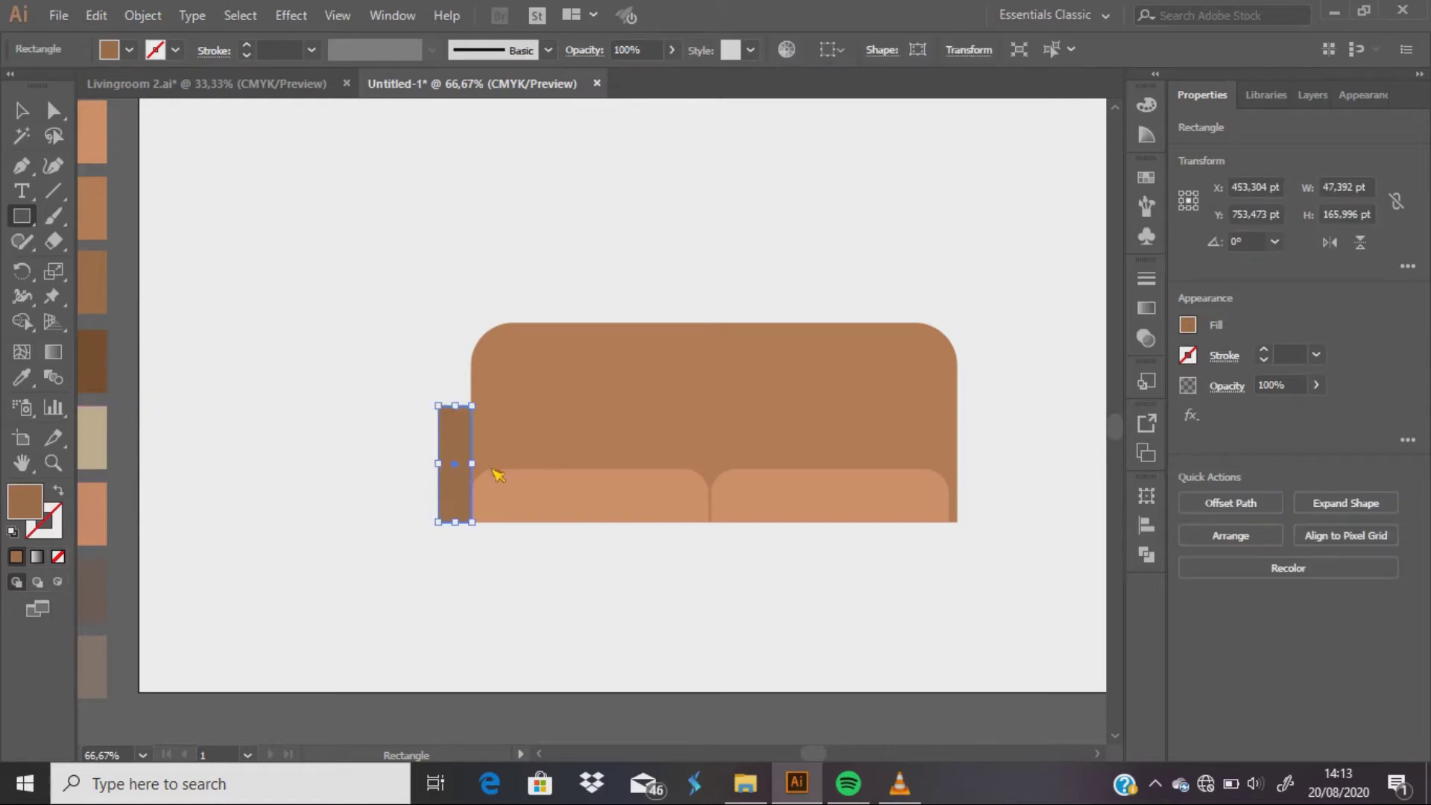
Step: Round the left armrest's top-left corner
click(54, 110)
click(216, 232)
scroll(502, 501, up, 1)
click(467, 422)
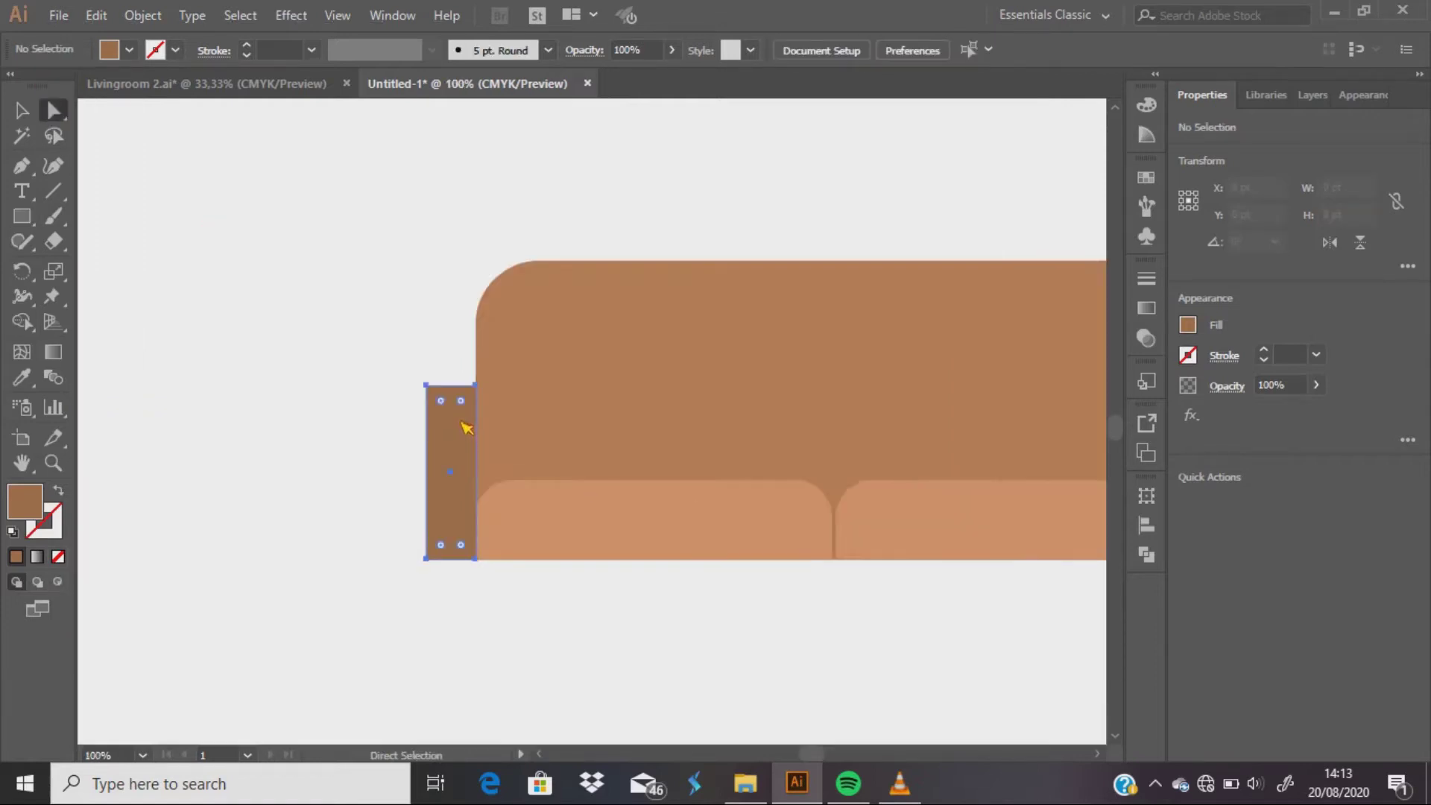
drag(447, 406, 479, 455)
key(v)
scroll(109, 504, down, 1)
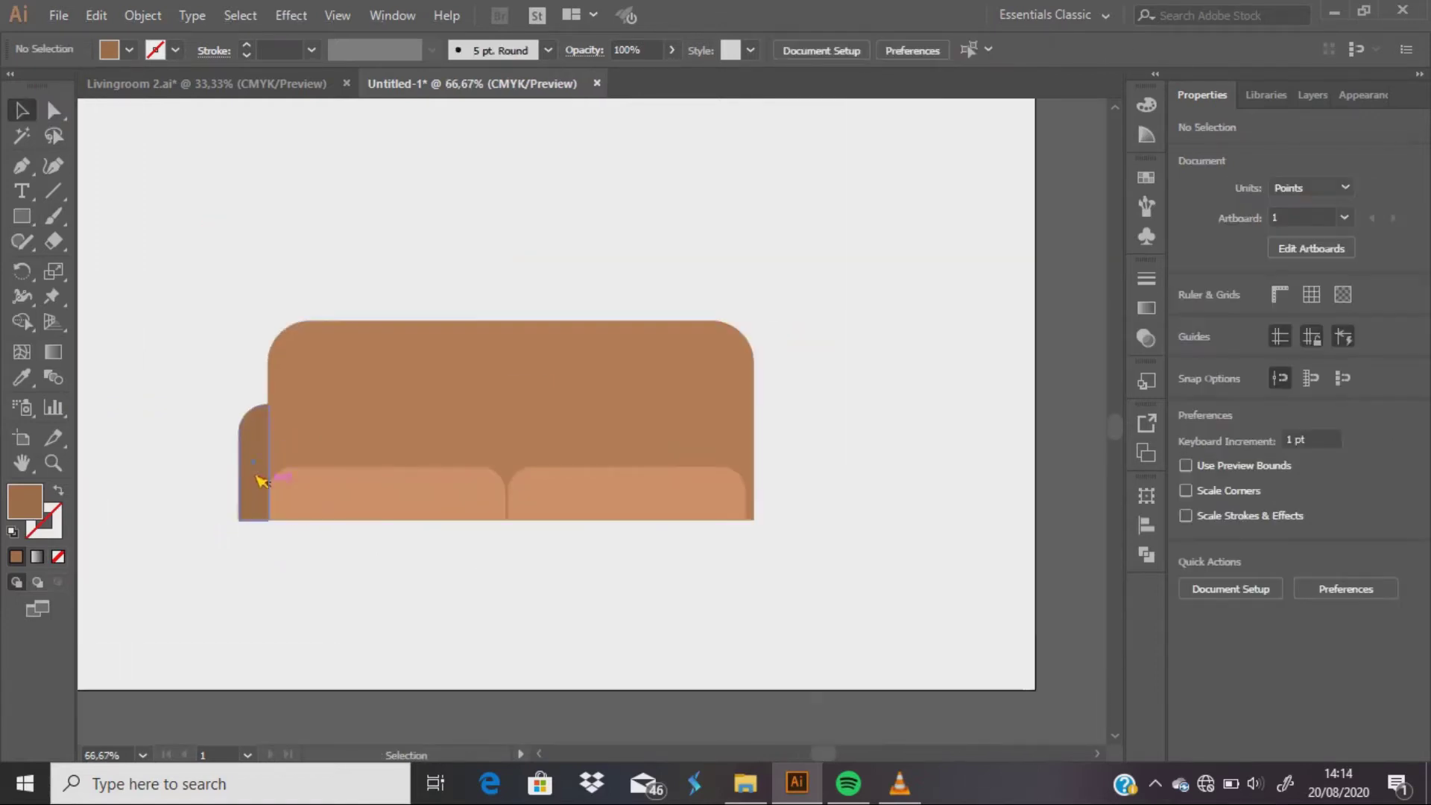
Step: Make a mirrored copy of the armrest and move it to the sofa's right side
right_click(254, 479)
mouse_move(319, 341)
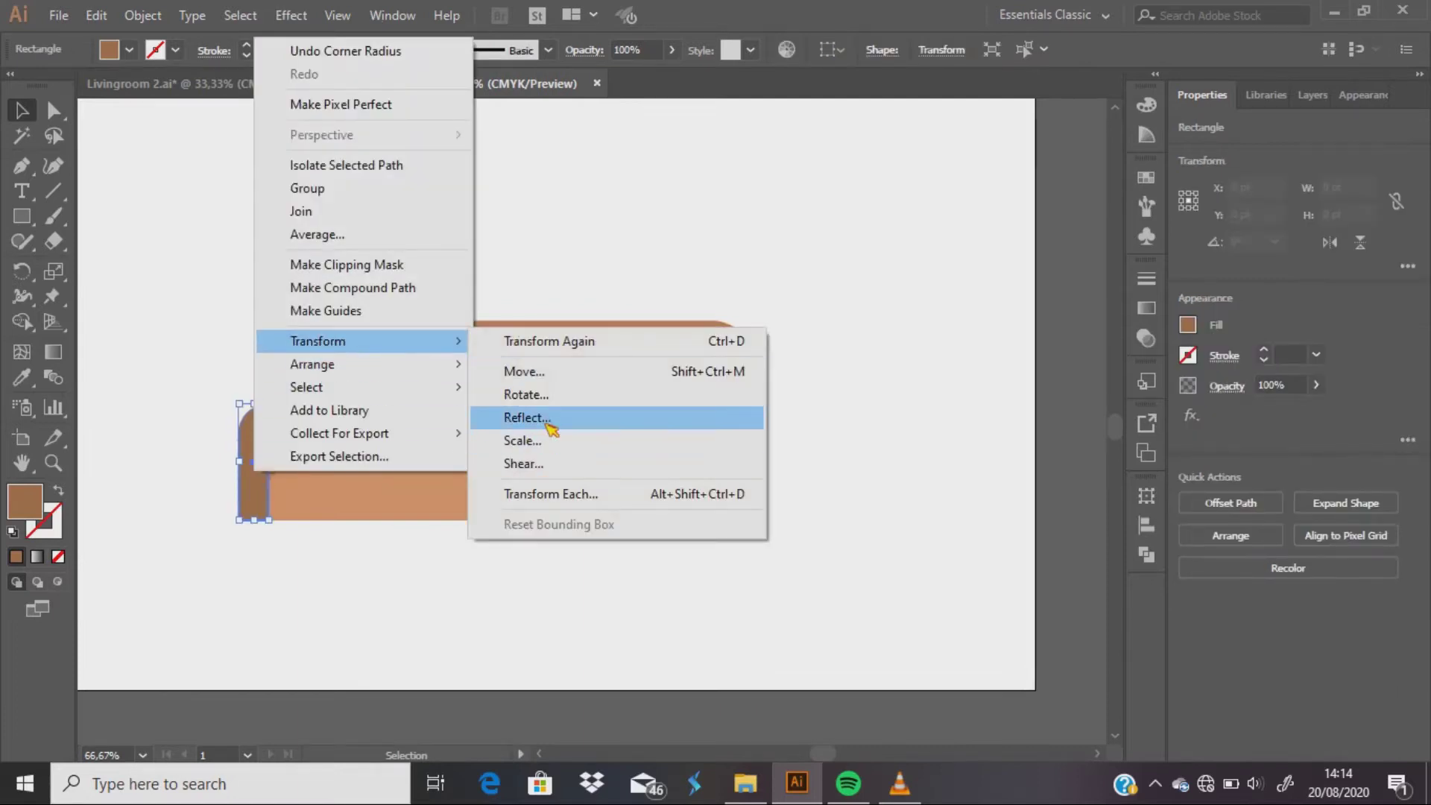
click(550, 419)
click(910, 518)
drag(249, 454, 767, 483)
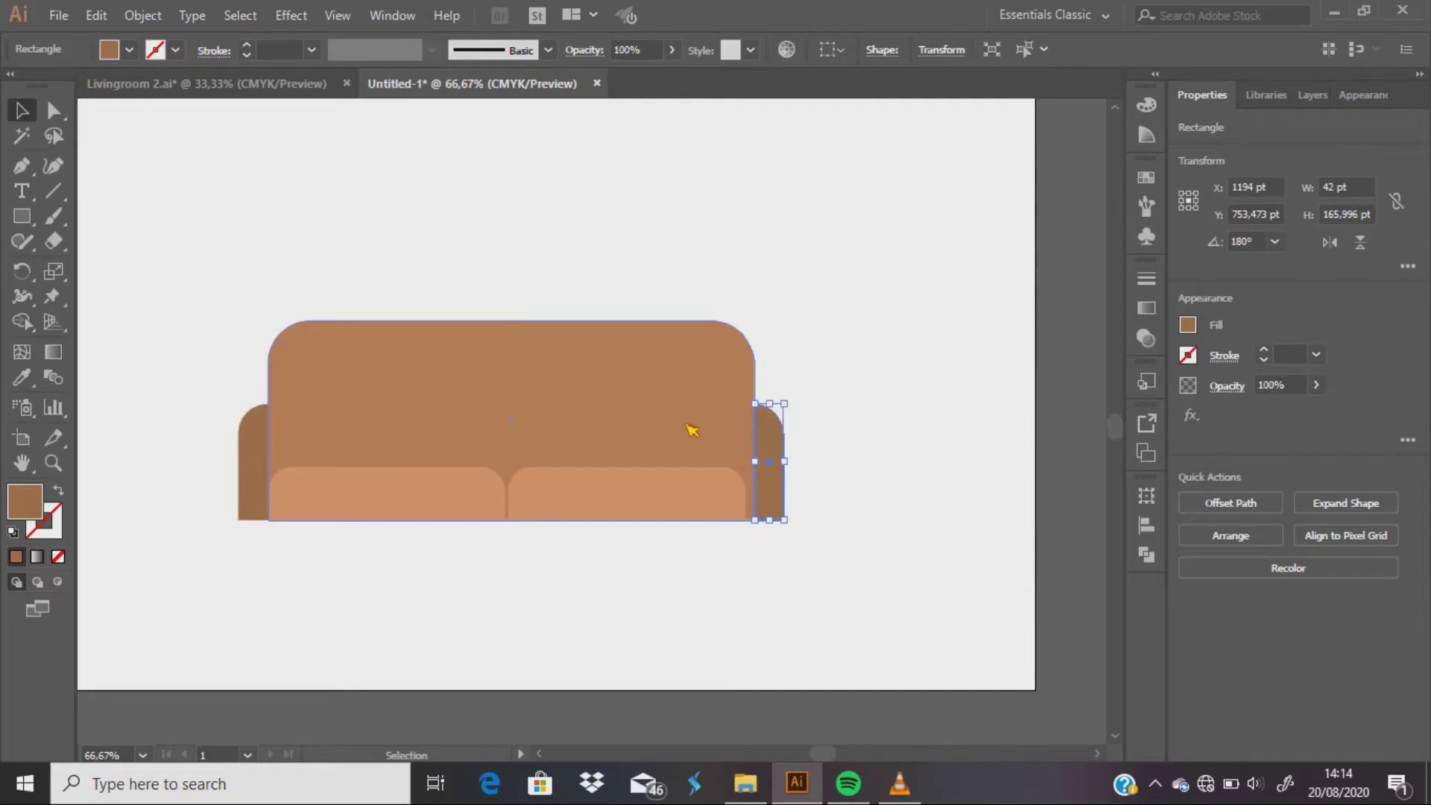
Step: Narrow the sofa back from its right edge and snug the right armrest against it
click(690, 431)
drag(754, 419, 745, 419)
drag(771, 479, 760, 474)
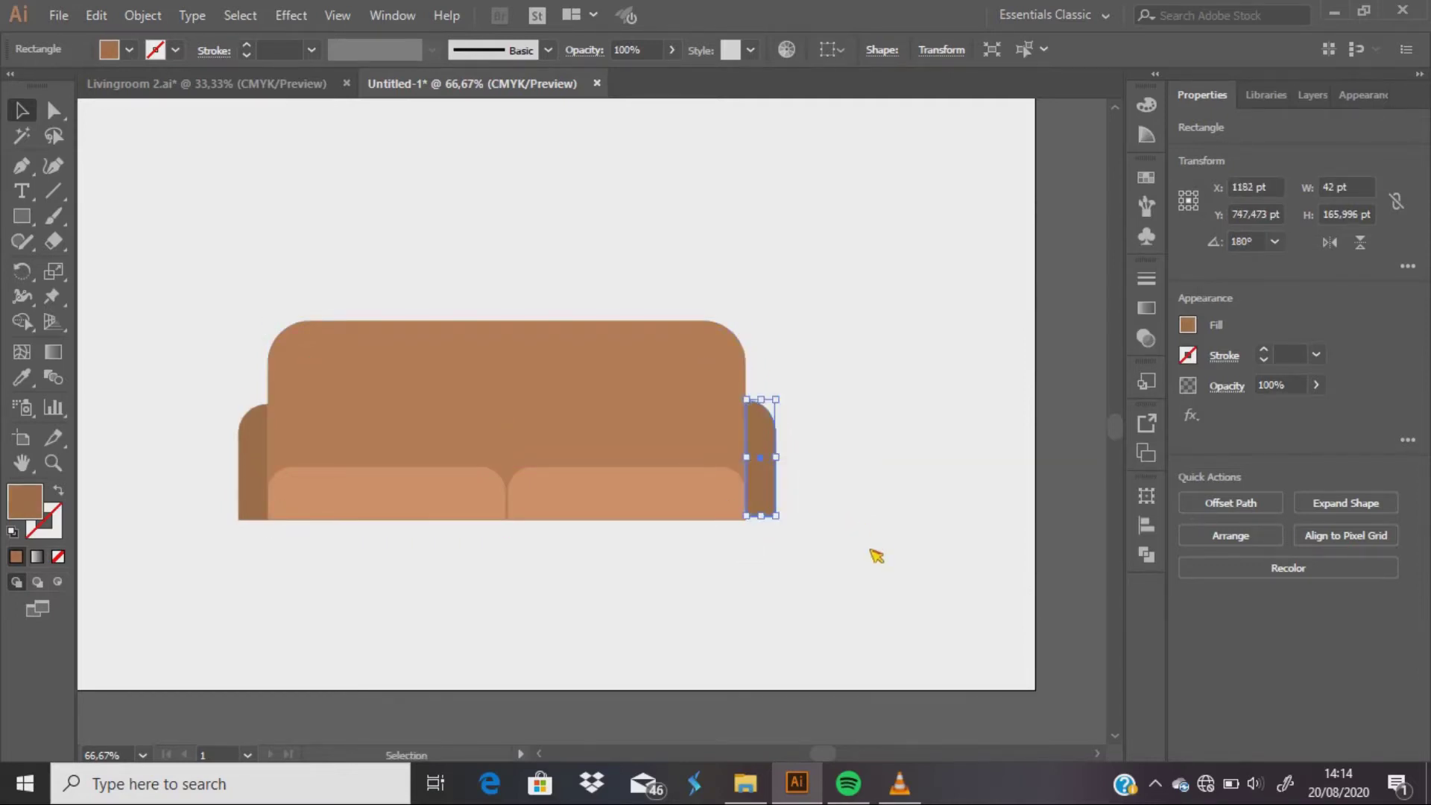
click(875, 555)
click(771, 484)
click(815, 511)
click(760, 491)
click(20, 219)
Step: Draw a base strip and merge it with both armrests into one rounded sofa frame
drag(239, 520, 775, 545)
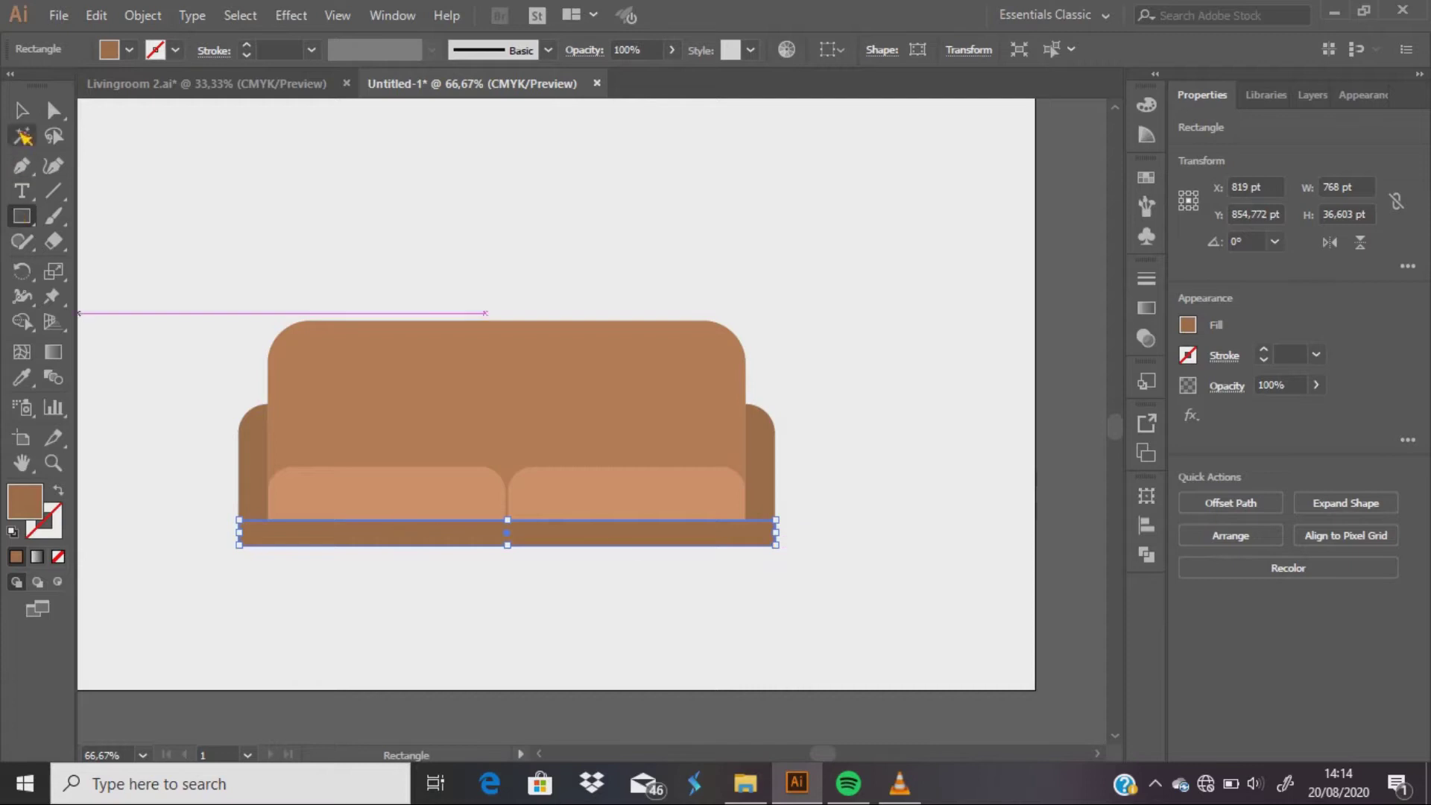
key(a)
shift+click(255, 488)
shift+click(768, 481)
key(shift+m)
drag(243, 511, 770, 537)
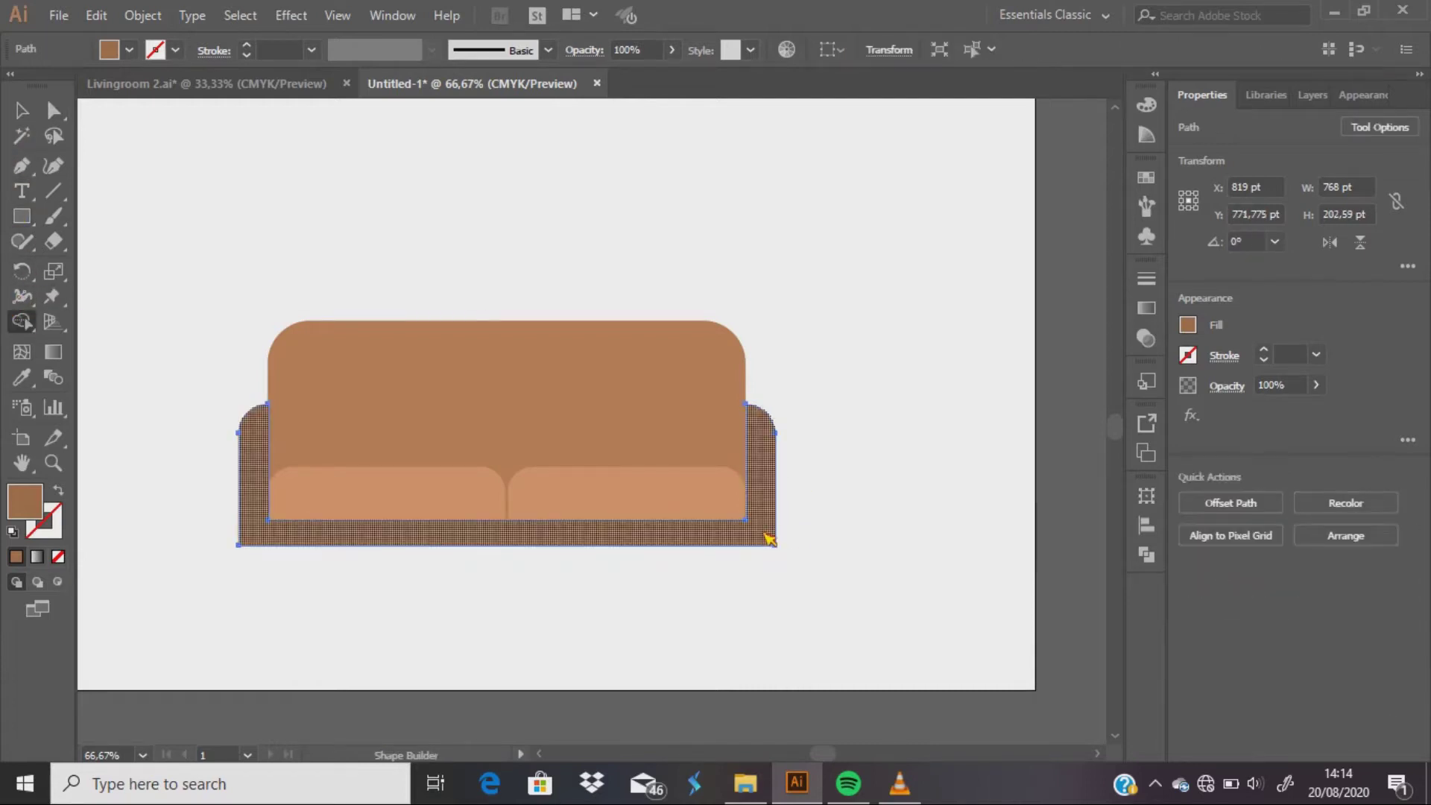
key(a)
drag(761, 532, 756, 526)
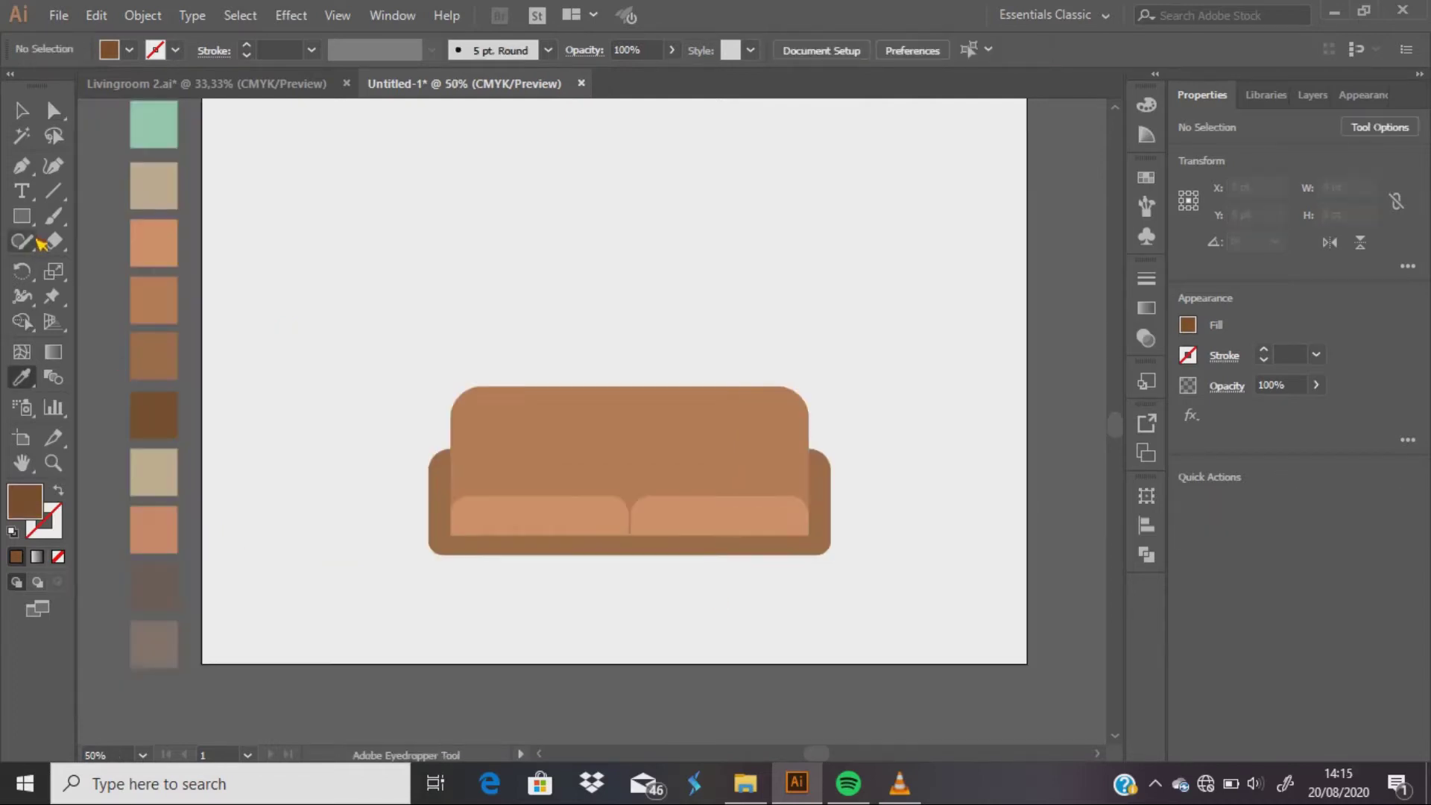
Step: Draw a thin dark strip below the sofa base
key(m)
scroll(661, 578, up, 1)
drag(402, 550, 833, 568)
click(46, 117)
scroll(577, 581, up, 2)
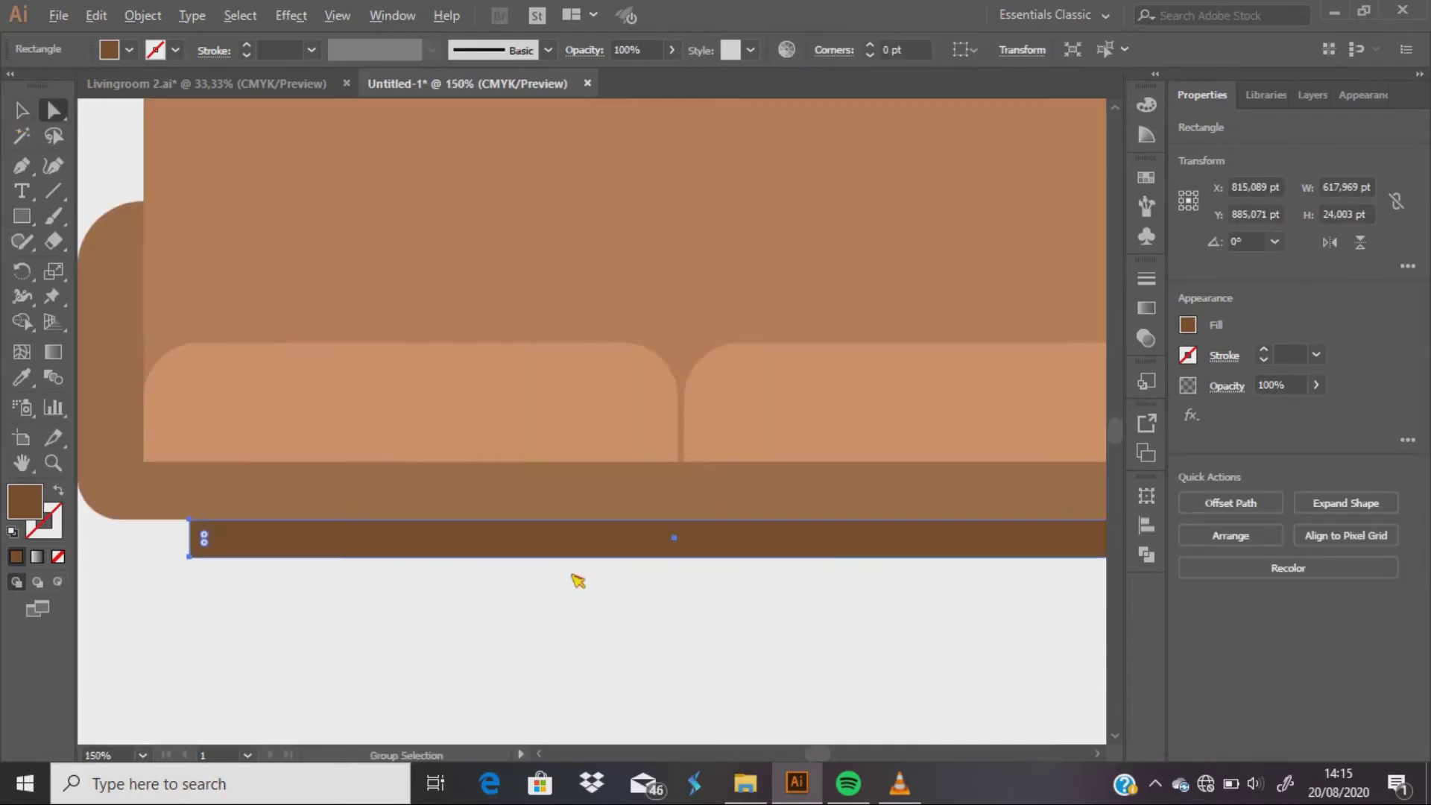
key(v)
drag(674, 557, 678, 548)
Step: Round the base strip's bottom-left corner
key(a)
scroll(231, 525, up, 2)
drag(231, 522, 329, 501)
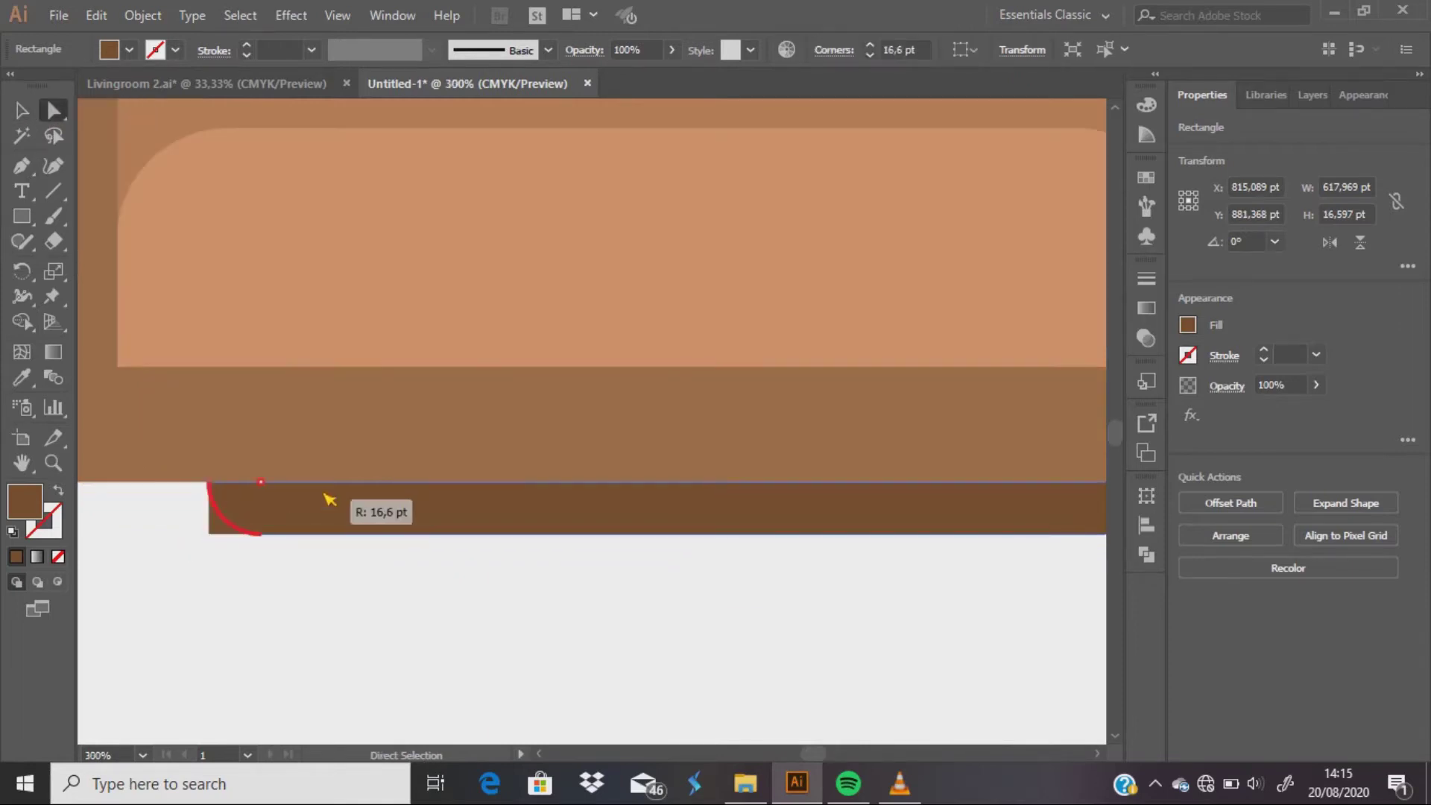
click(182, 606)
scroll(182, 607, down, 3)
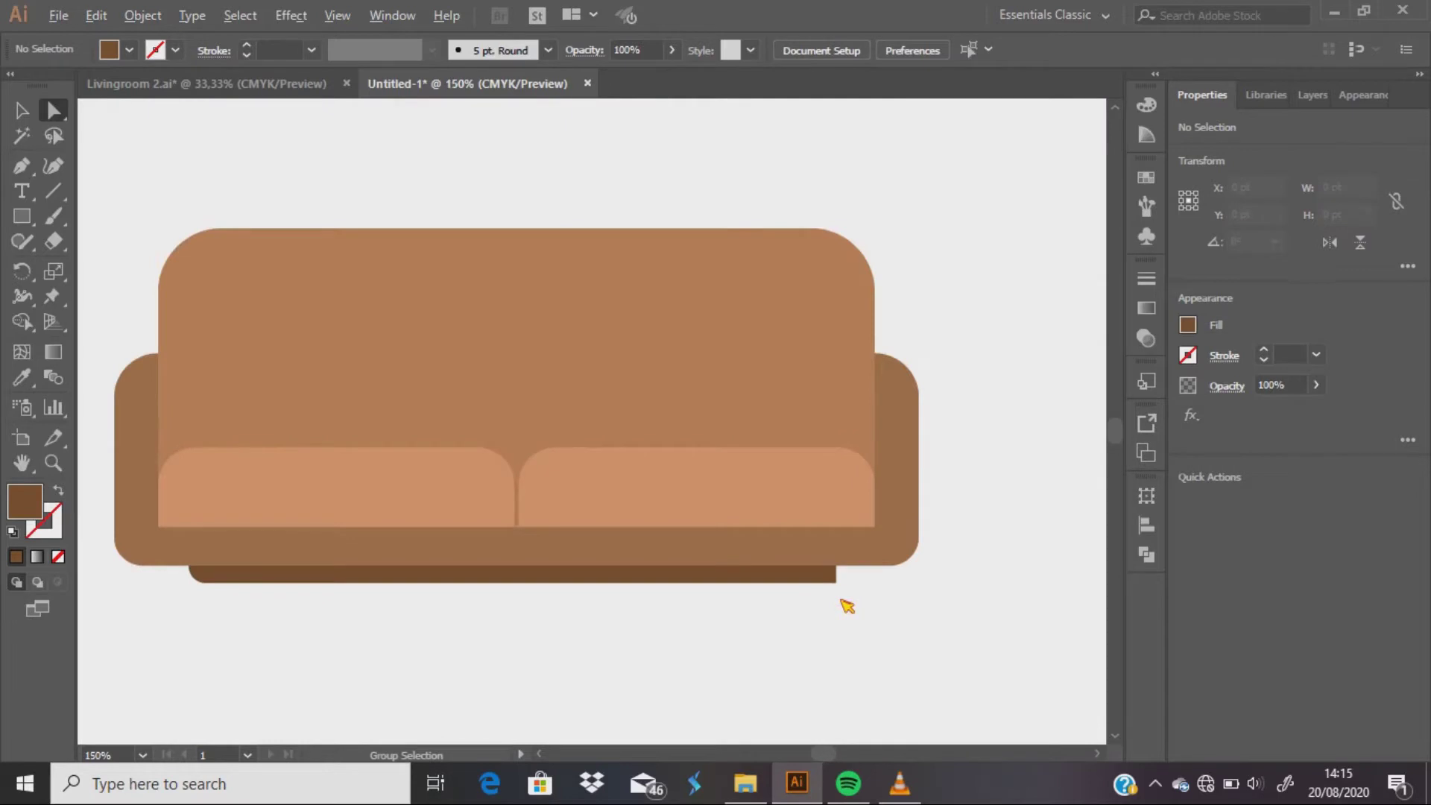
scroll(848, 605, up, 2)
Step: Round the base strip's bottom-right corner
click(823, 563)
scroll(825, 560, up, 1)
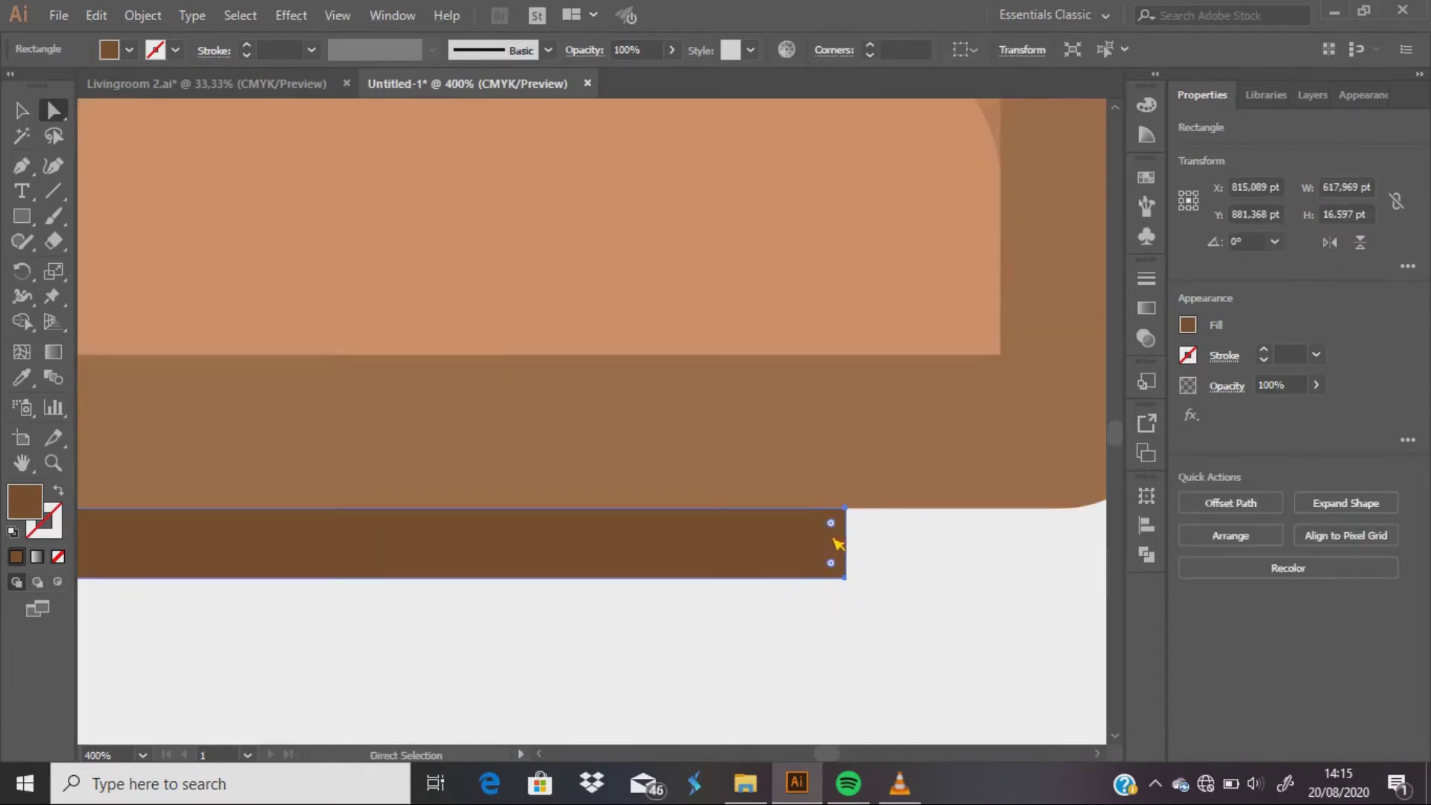
drag(830, 562, 757, 517)
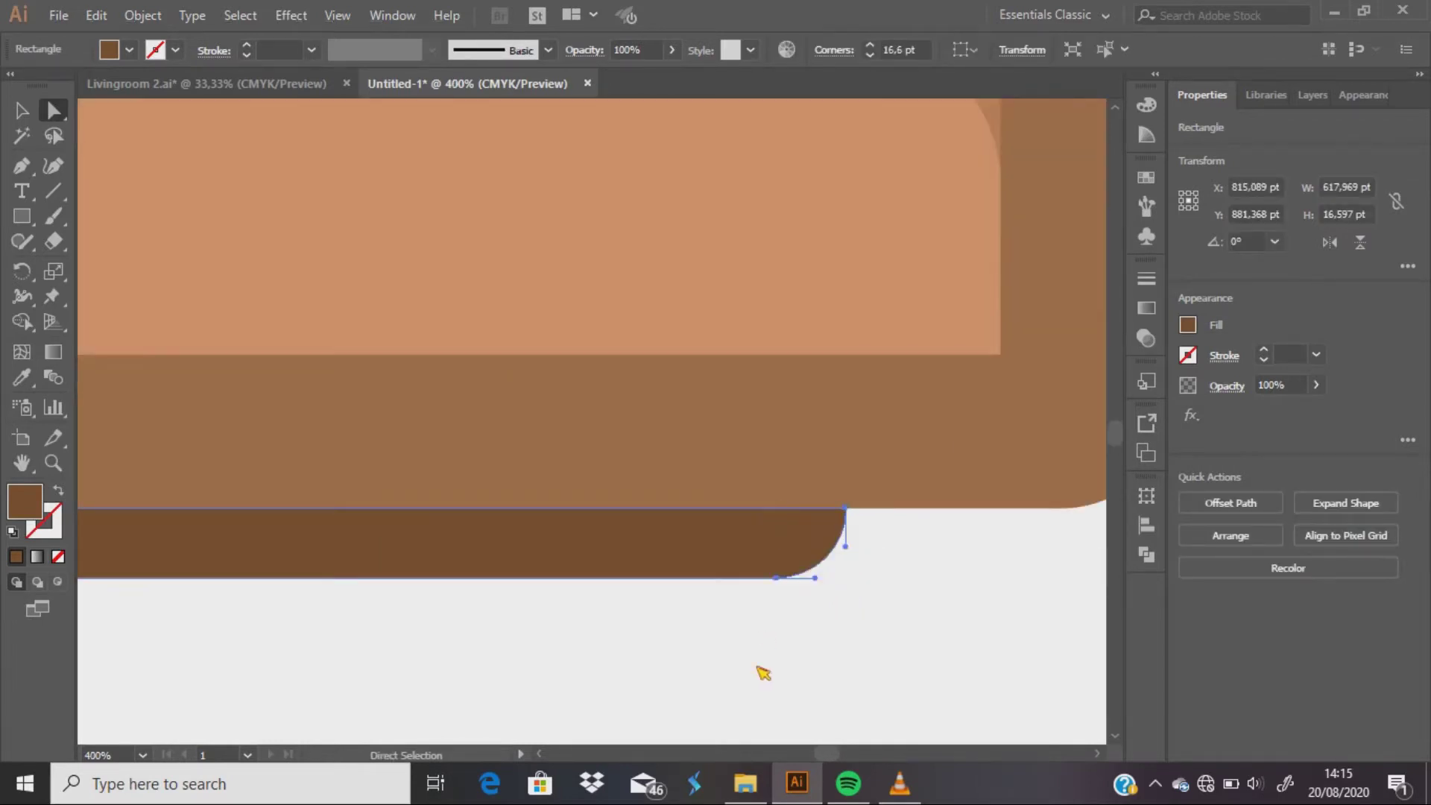
click(763, 670)
scroll(779, 661, down, 3)
scroll(903, 581, down, 3)
key(m)
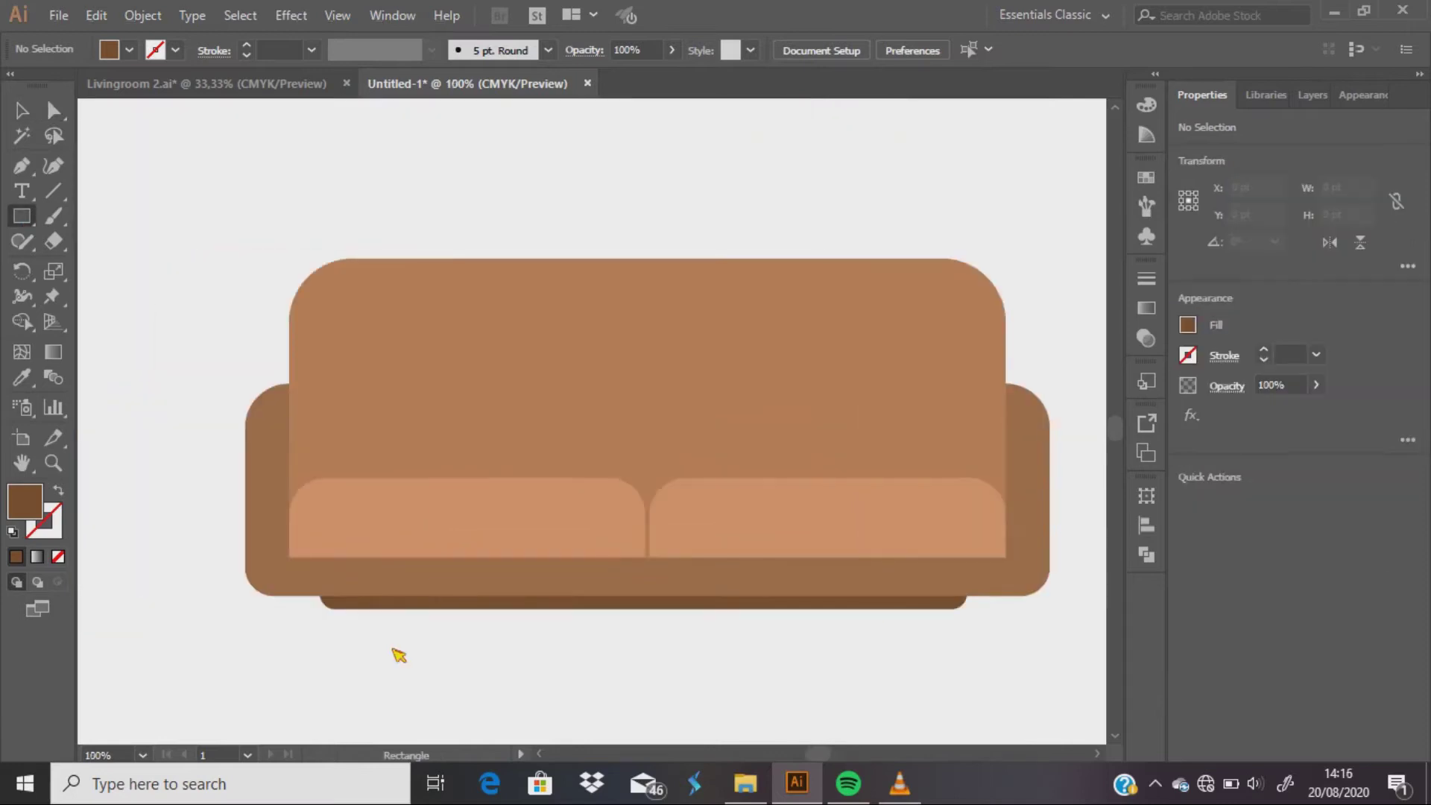
scroll(387, 618, up, 3)
scroll(380, 608, down, 1)
Step: Draw a small leg rectangle under the left end of the base and widen it slightly
drag(387, 489, 416, 546)
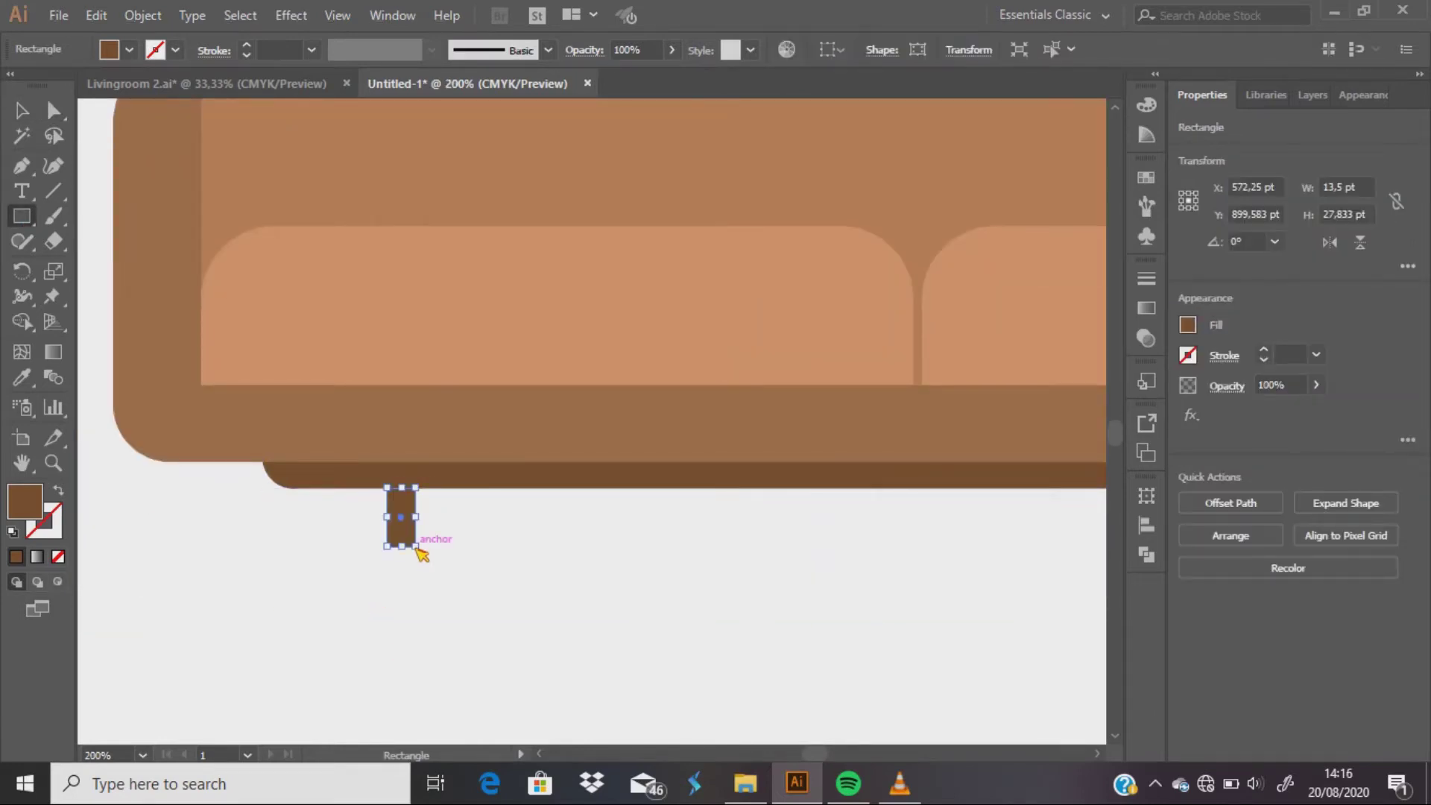
key(v)
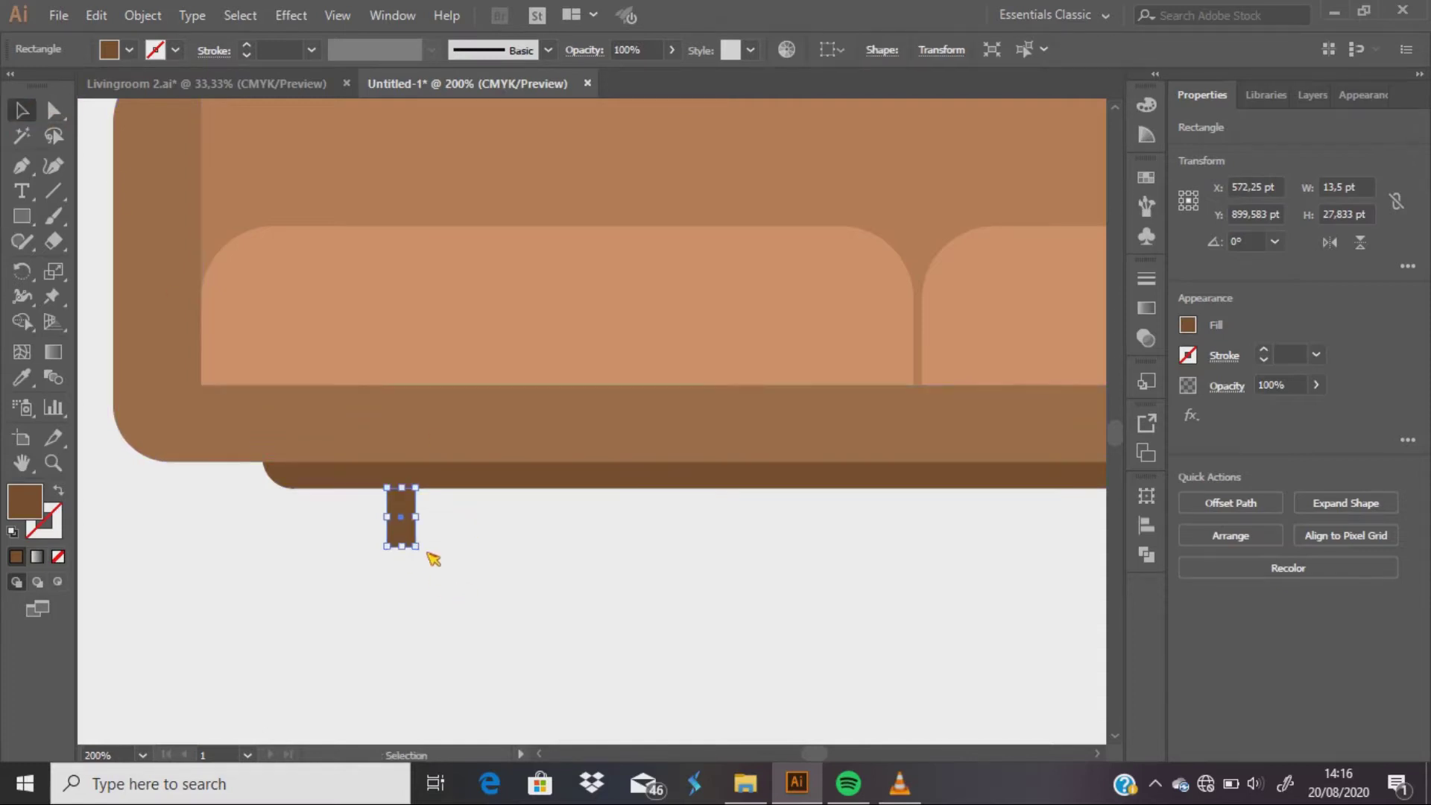
scroll(428, 555, up, 1)
drag(417, 542, 422, 544)
Step: Taper the leg's bottom anchors with Scale and round its bottom corners
key(a)
mouse_move(412, 566)
mouse_down()
mouse_move(397, 573)
mouse_move(433, 535)
mouse_up()
key(s)
click(55, 113)
click(415, 546)
key(v)
click(484, 605)
Step: Reflect a copy of the leg and place it under the base's right end
click(432, 531)
click(236, 579)
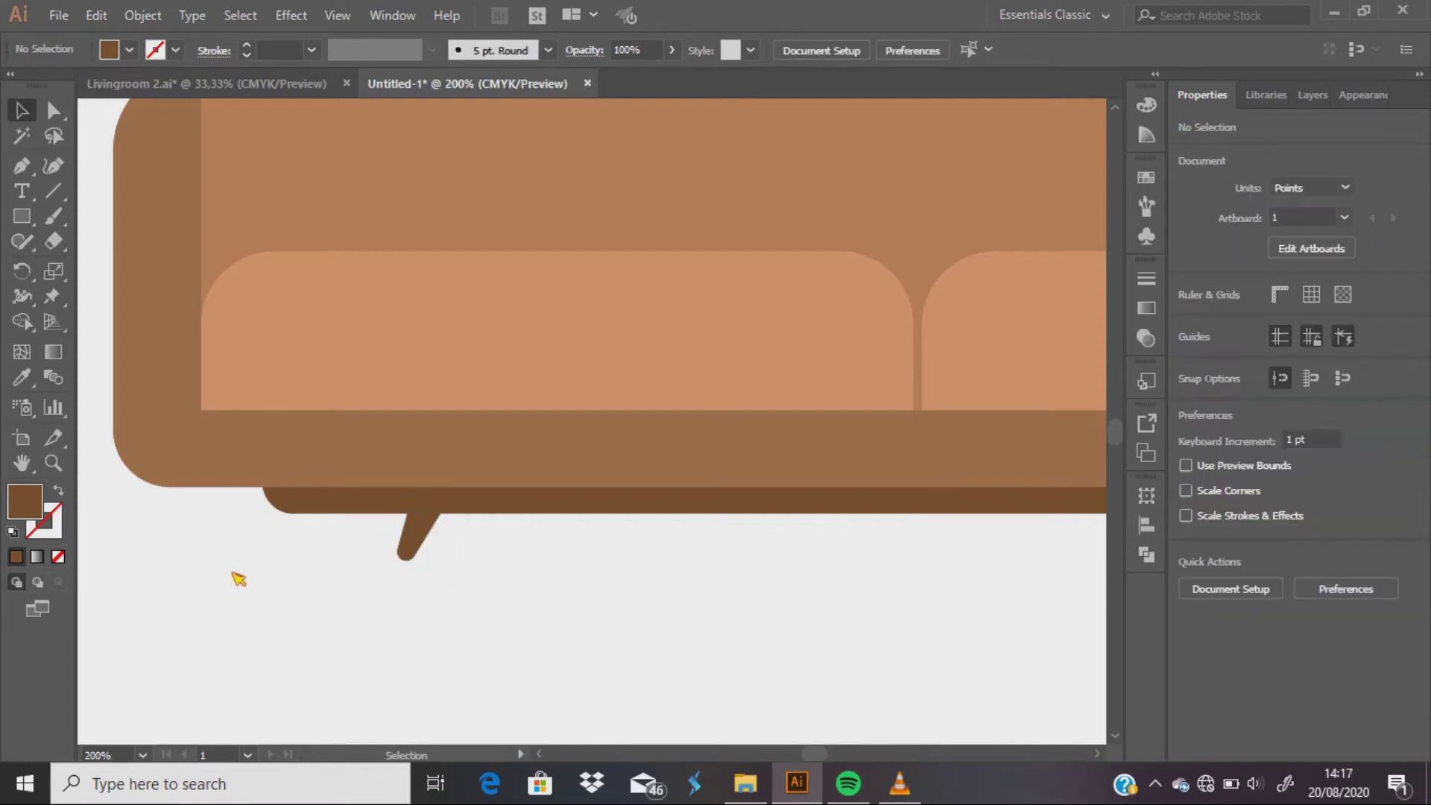
scroll(236, 578, down, 2)
right_click(319, 555)
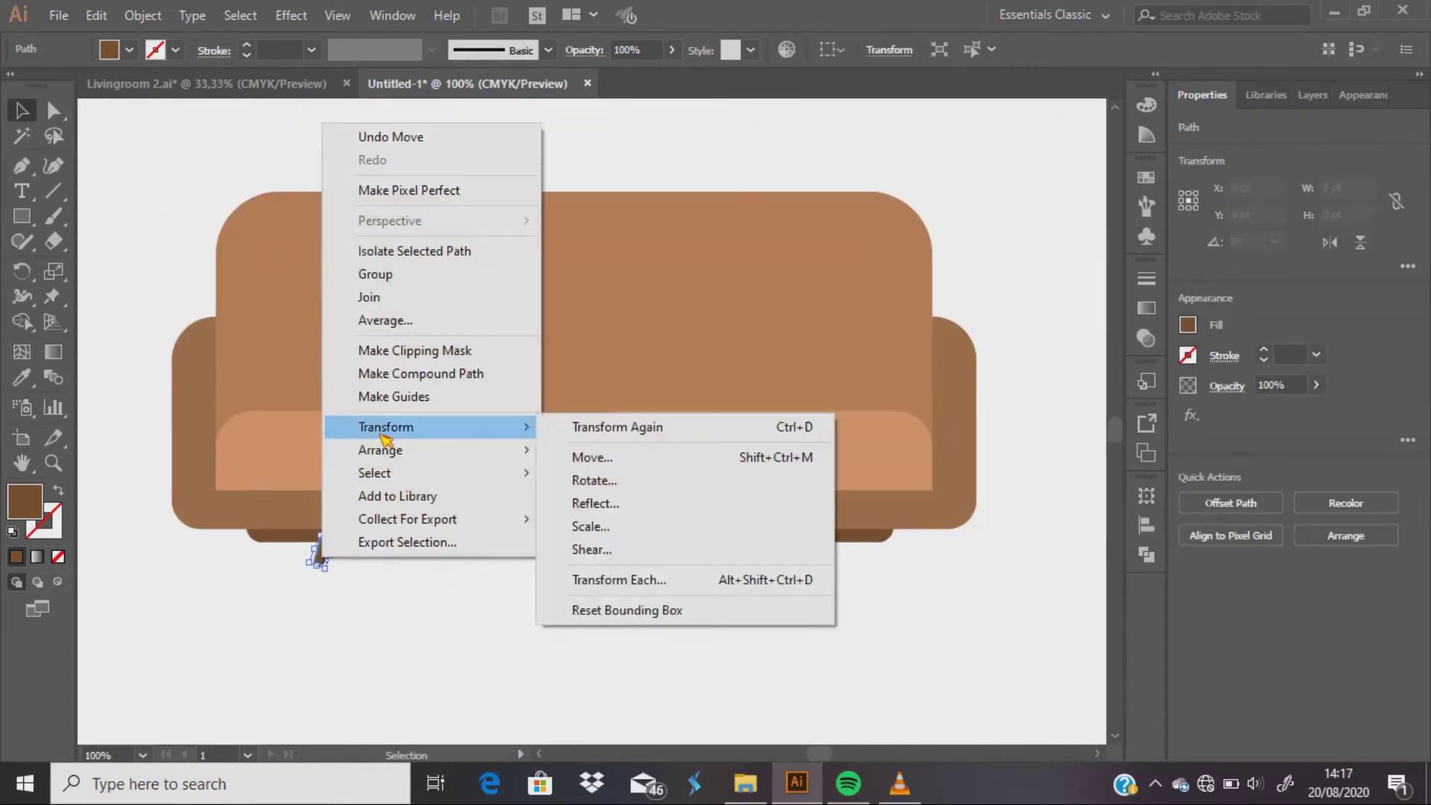
click(592, 504)
click(912, 520)
drag(328, 555, 824, 550)
click(754, 596)
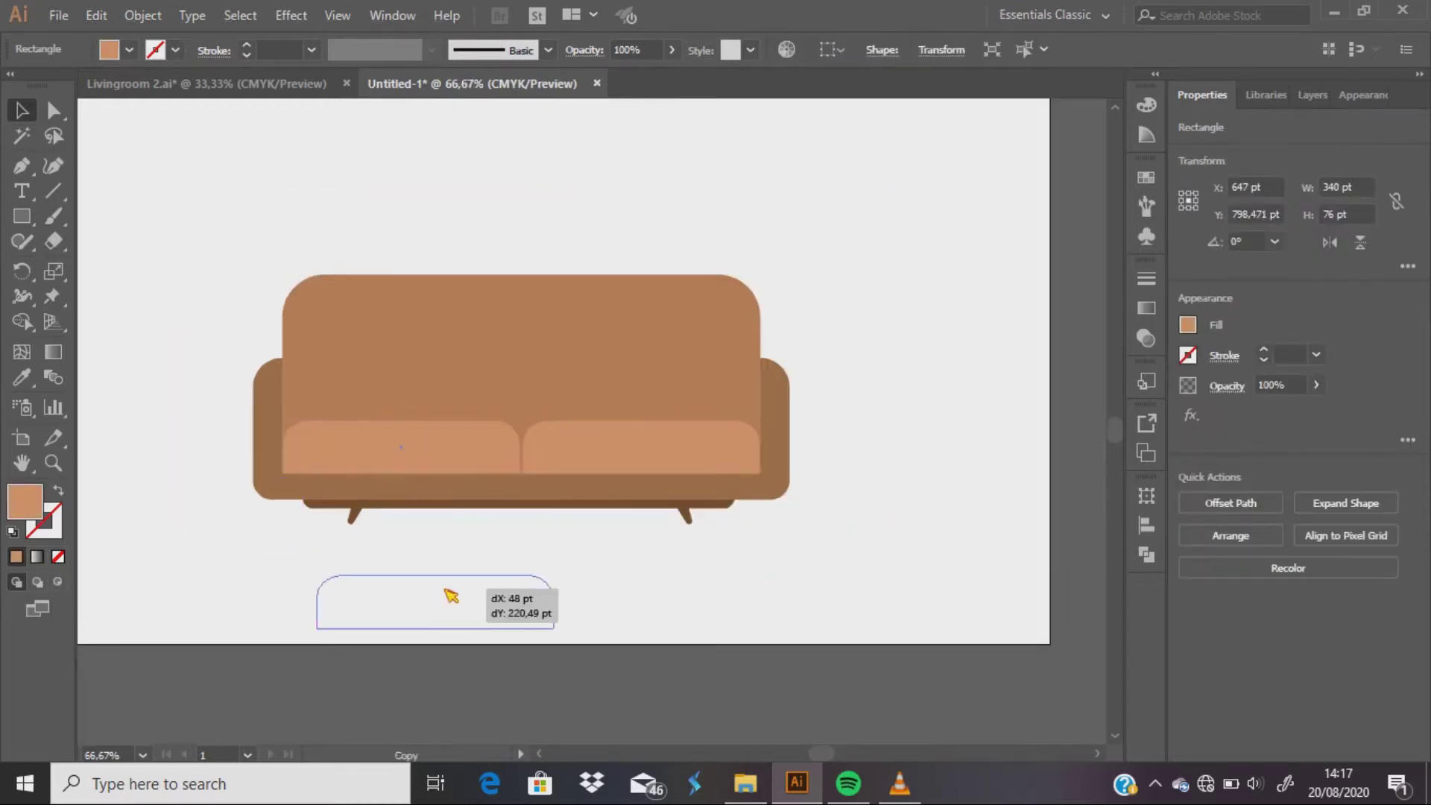
Step: Duplicate the cushion twice and apply Minus Front to leave a thin curved strip
drag(421, 447, 471, 677)
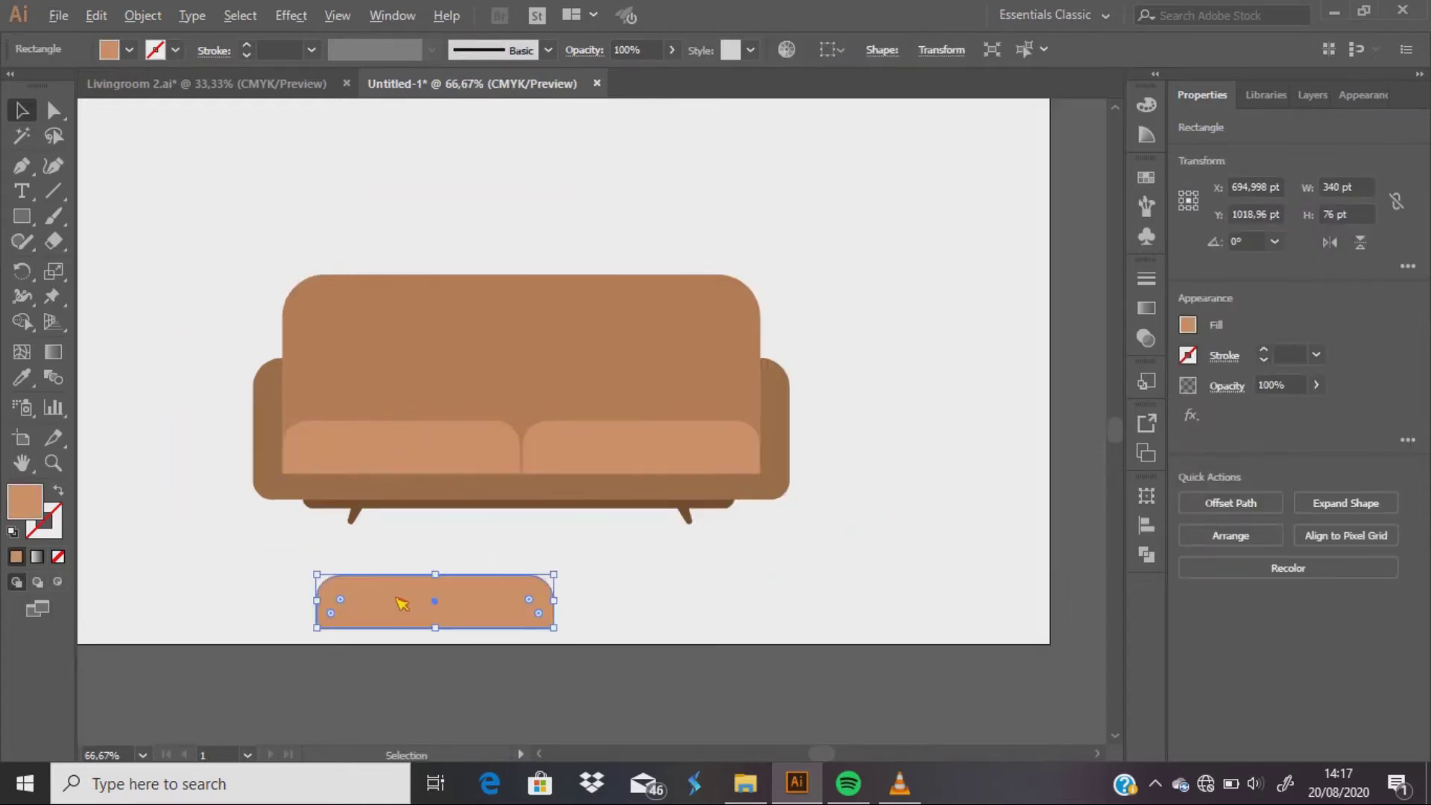
drag(401, 592, 397, 600)
drag(335, 534, 451, 684)
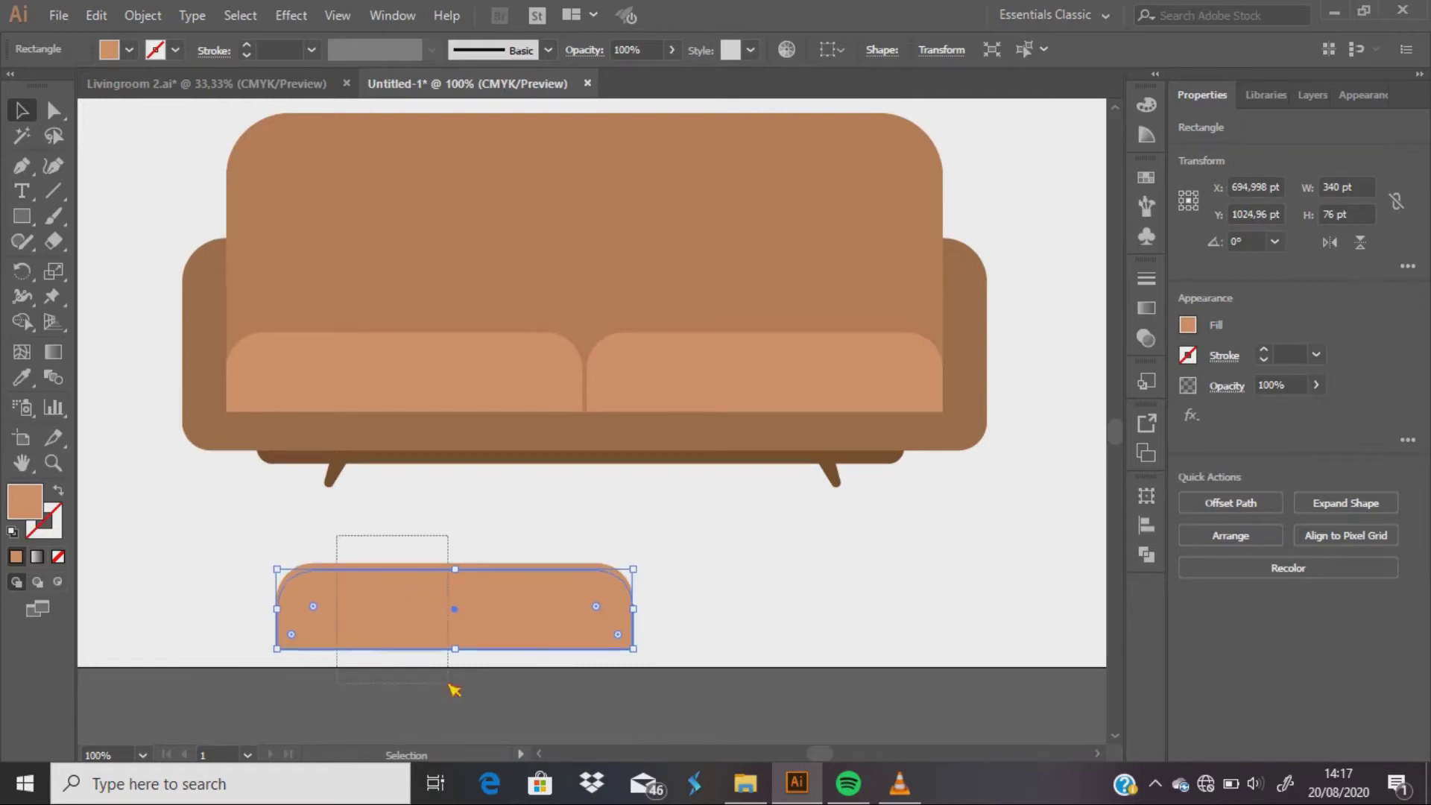
click(1147, 554)
click(940, 539)
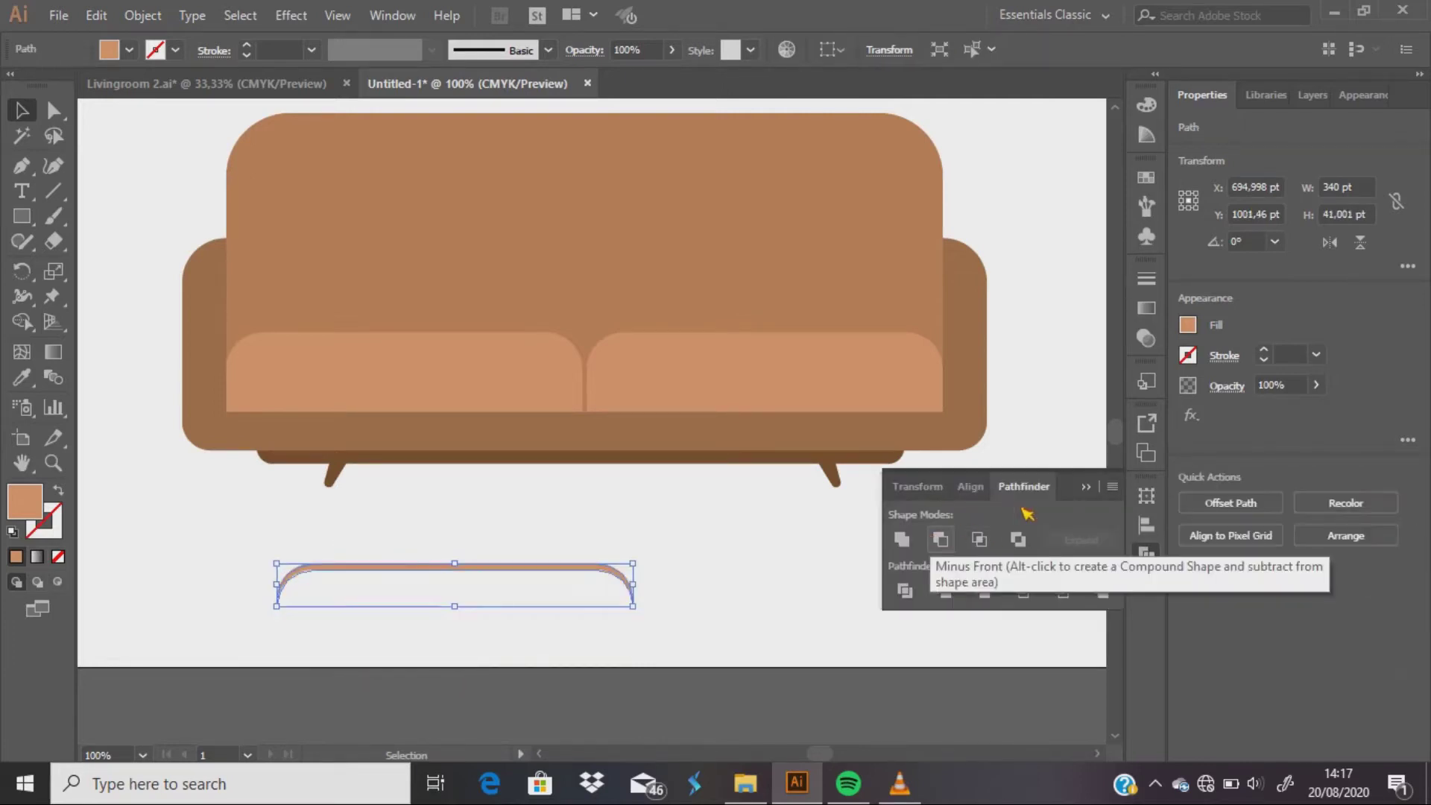
Step: Fill the strip white, place it on the left cushion's top, and lower its opacity
click(1086, 489)
click(129, 49)
click(46, 85)
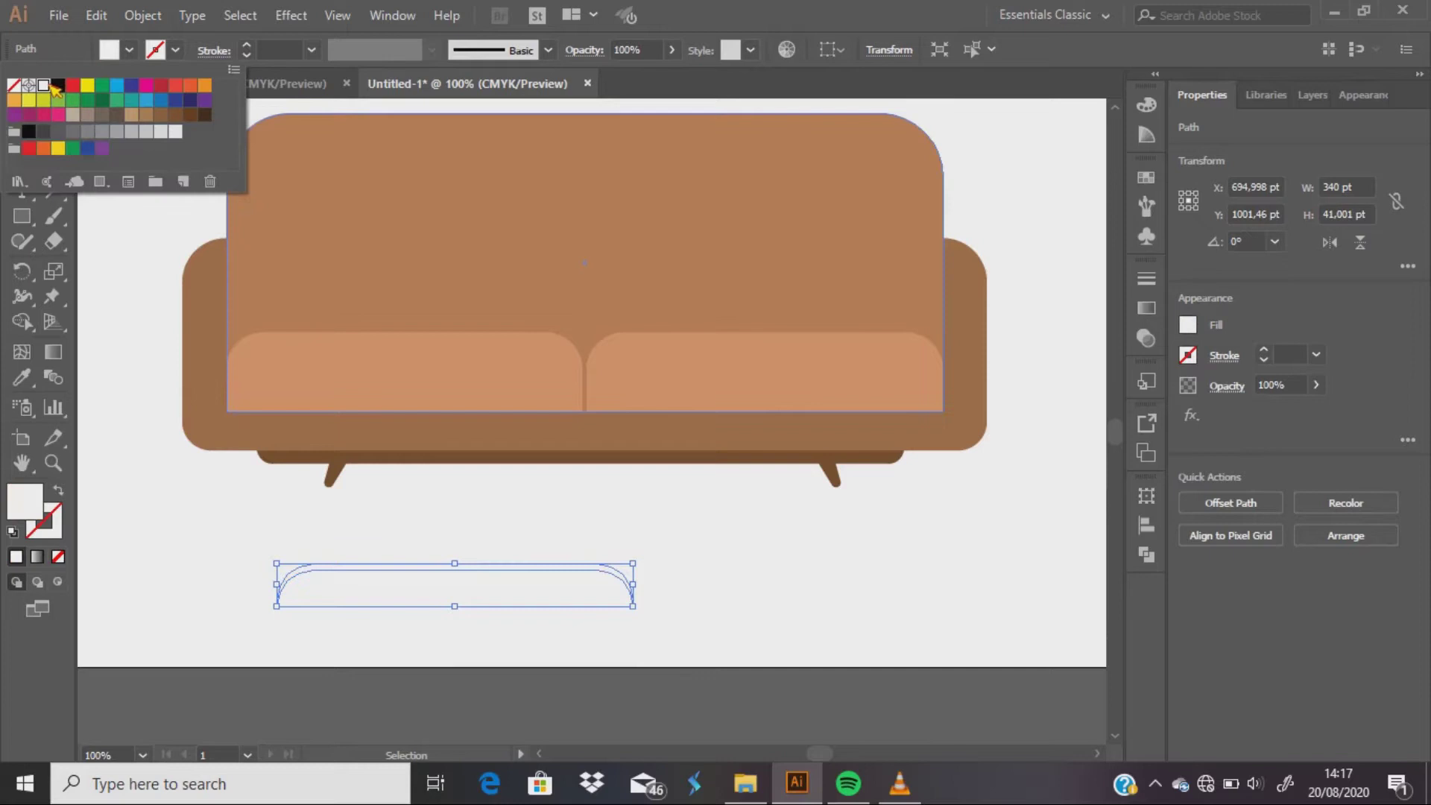
click(466, 579)
drag(437, 569, 389, 345)
drag(627, 77, 617, 78)
Step: Copy the highlight onto the right cushion and bring it to the front
click(698, 536)
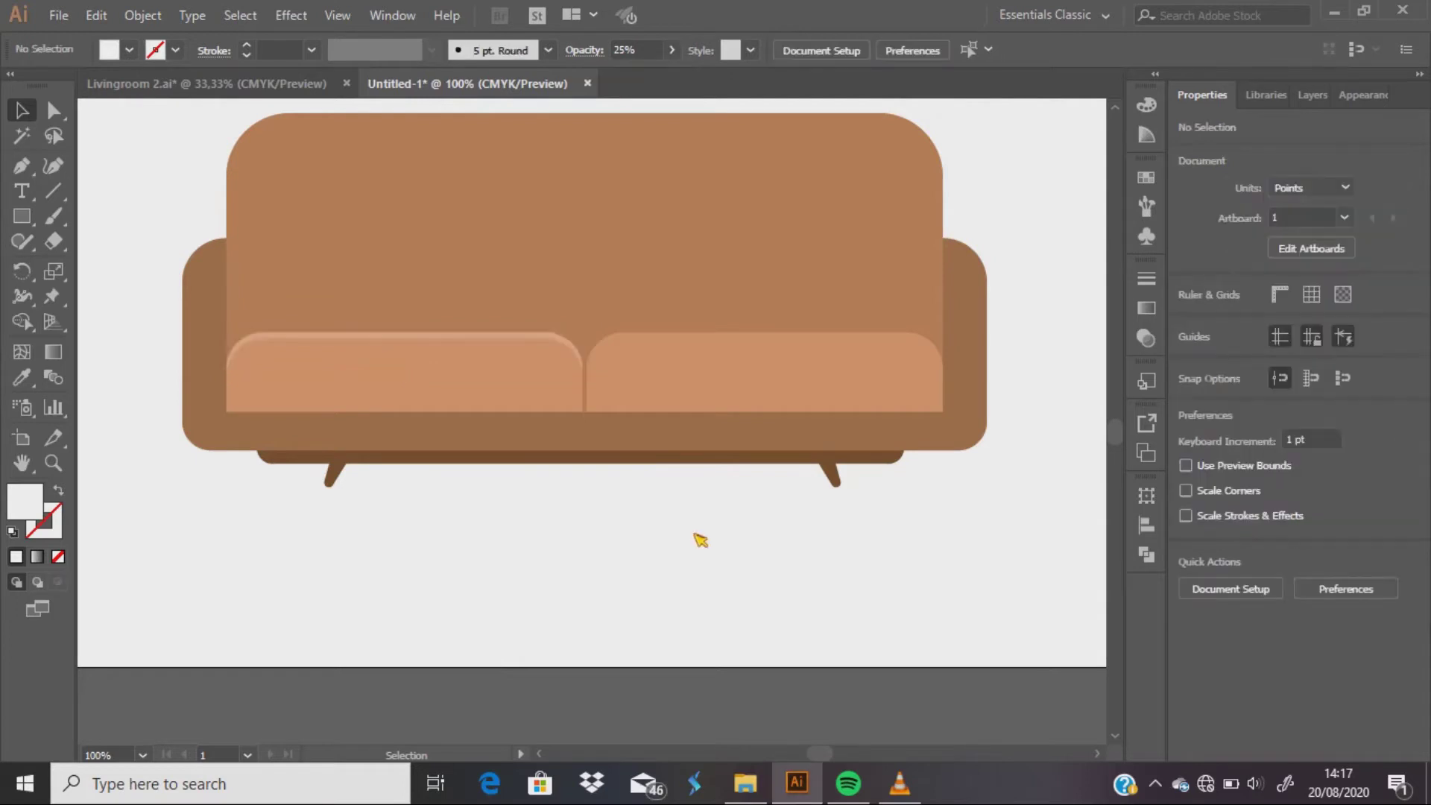
drag(423, 343, 779, 336)
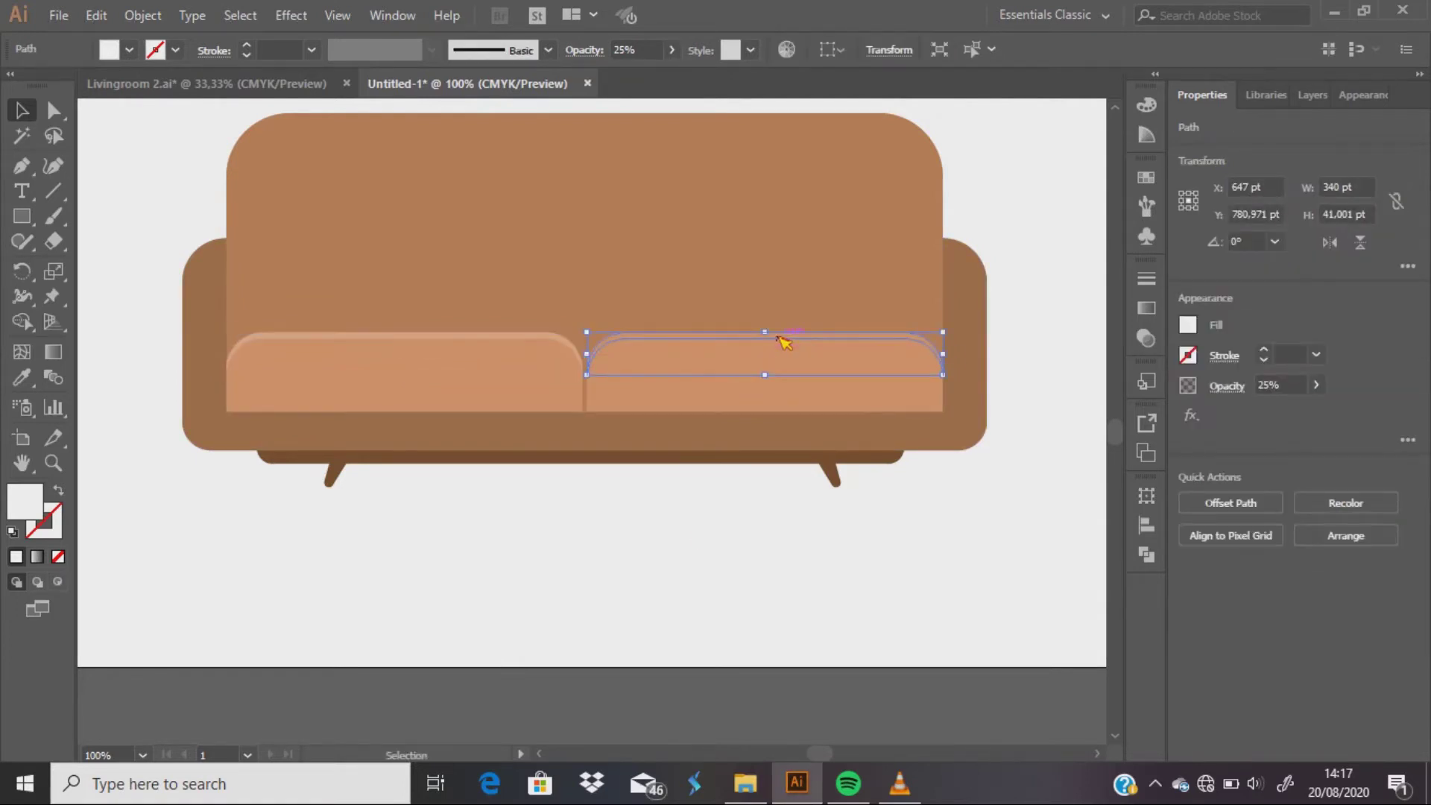
right_click(783, 341)
mouse_move(850, 655)
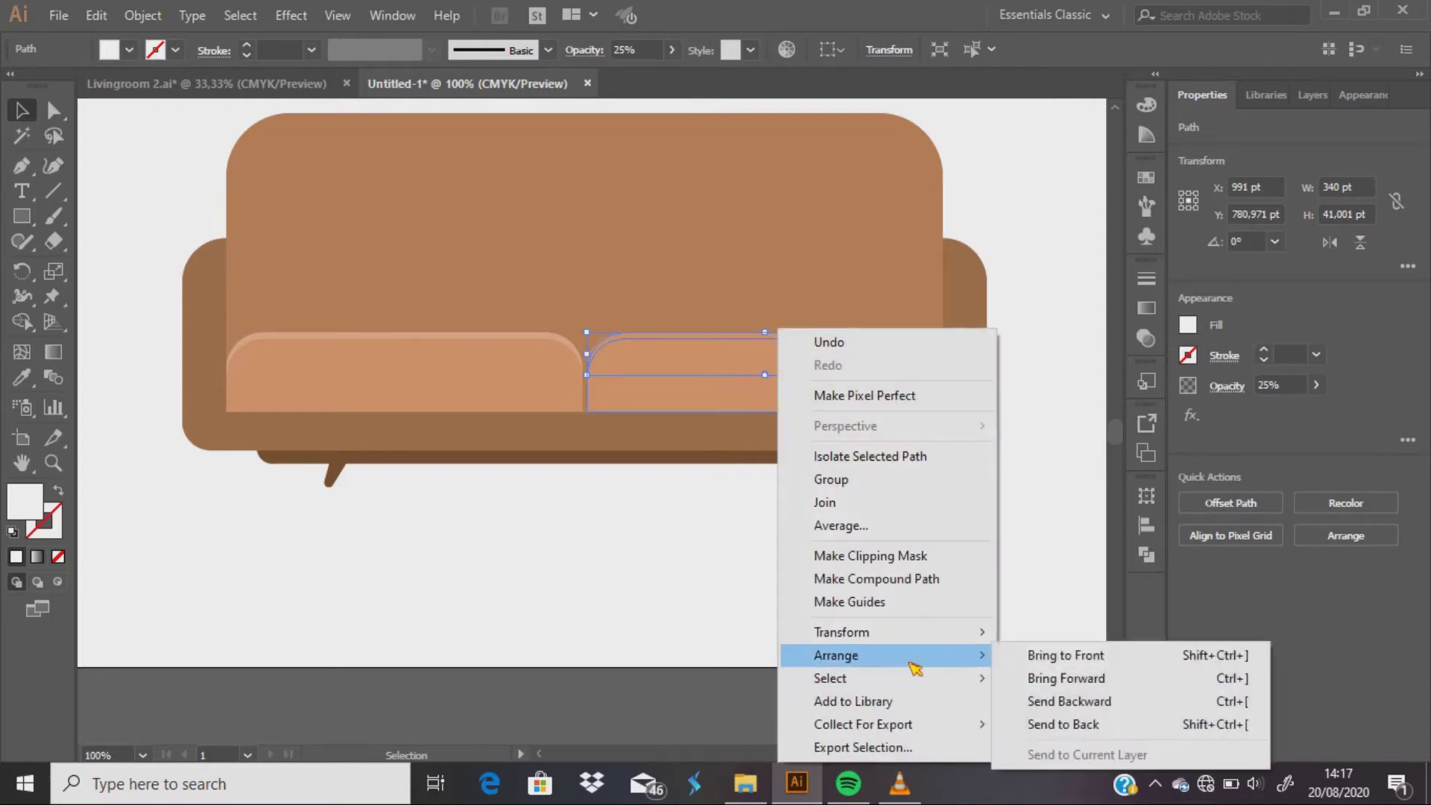
click(1038, 662)
Step: Zoom out and sample the beige swatch as the fill colour
key(ctrl+minus)
key(i)
click(251, 470)
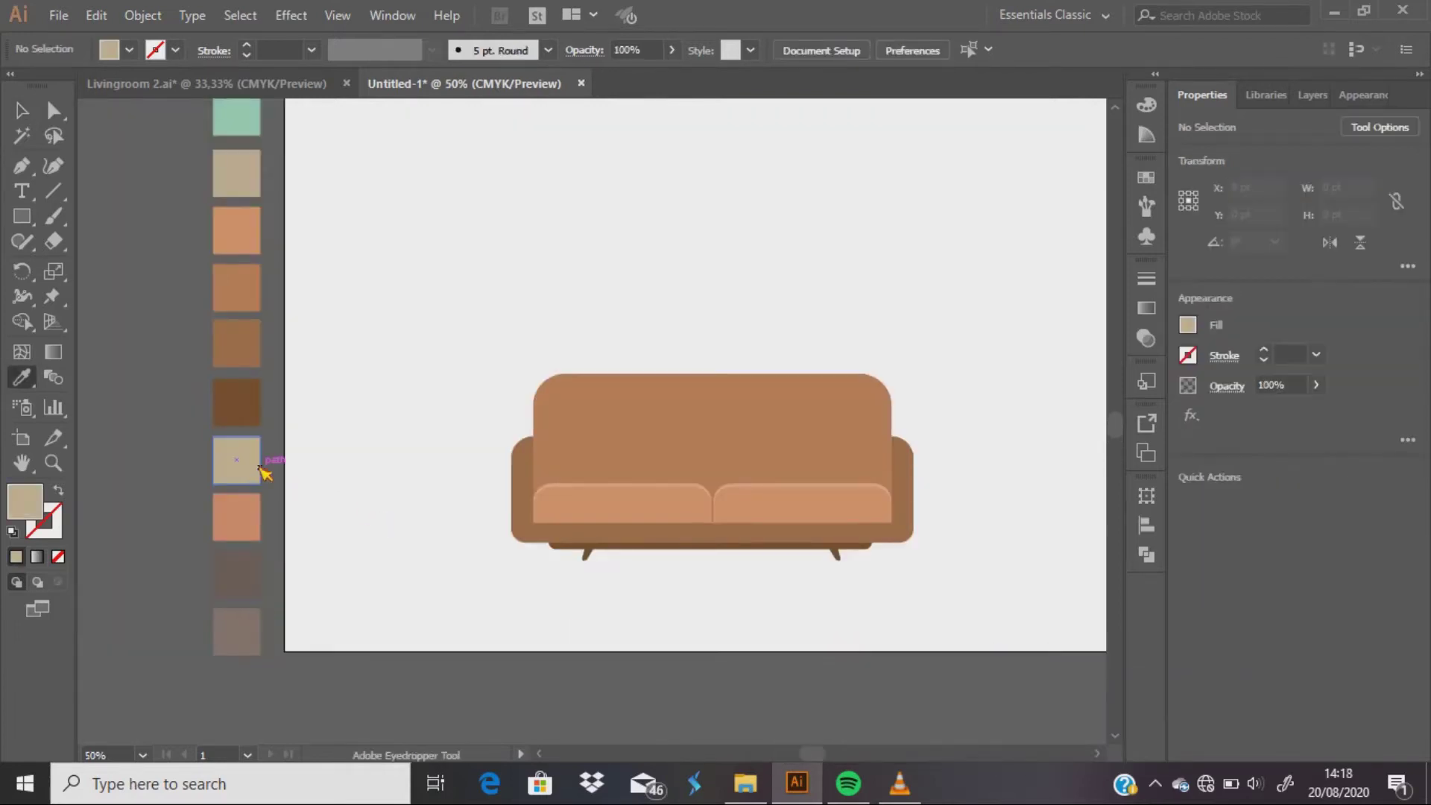
Step: Create a 130 × 130 pt beige square and move it onto the sofa's left end
key(m)
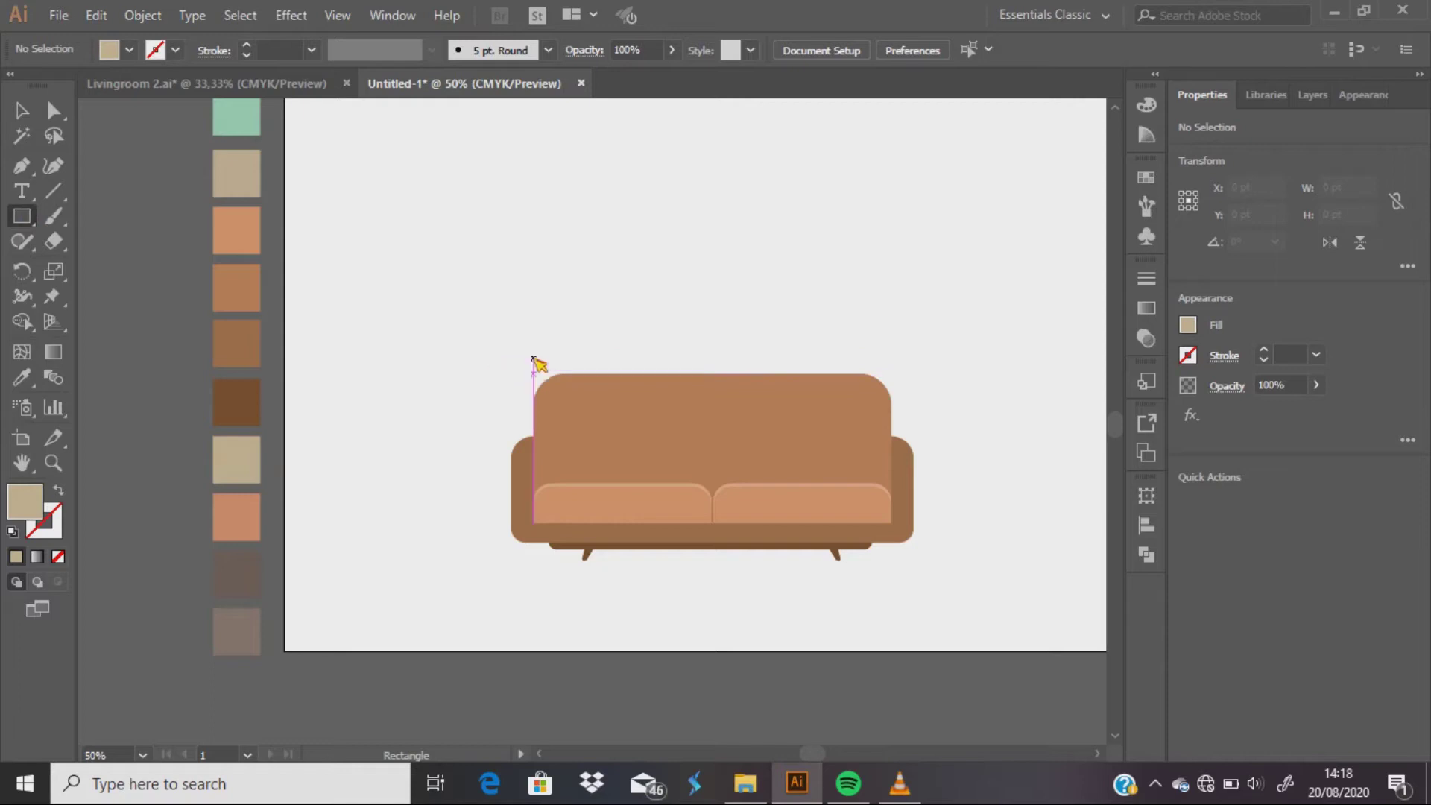
click(408, 344)
text(130)
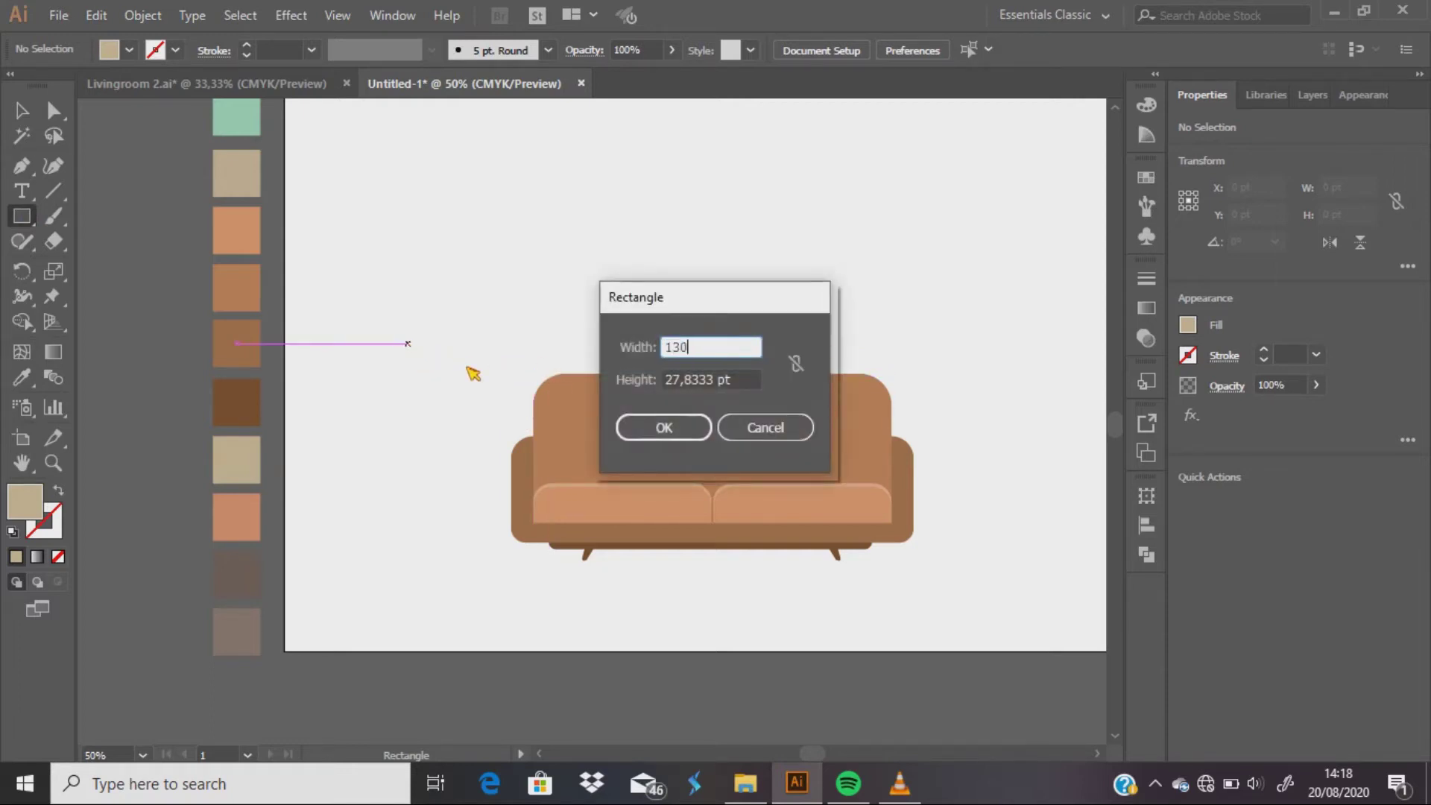
key(Tab)
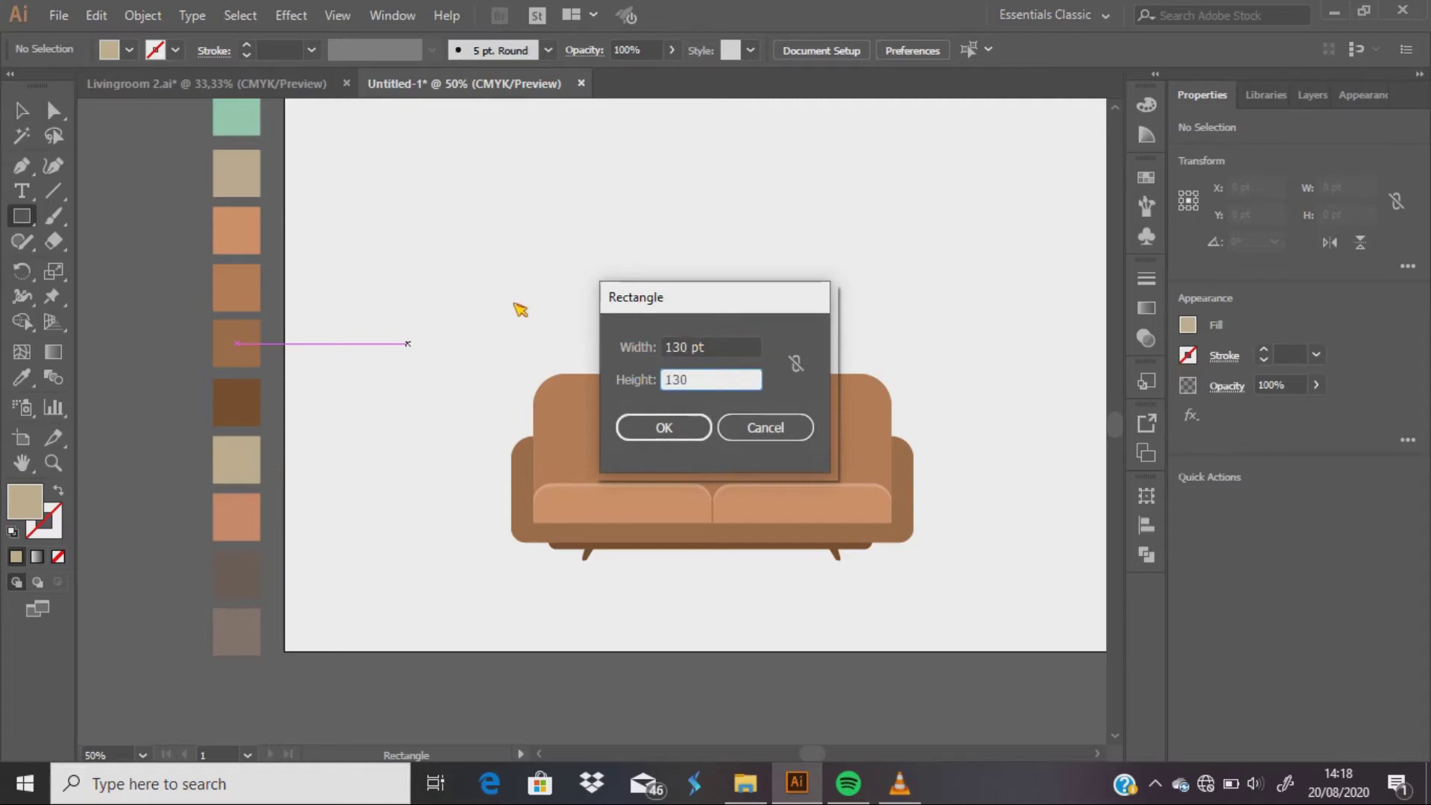
key(Return)
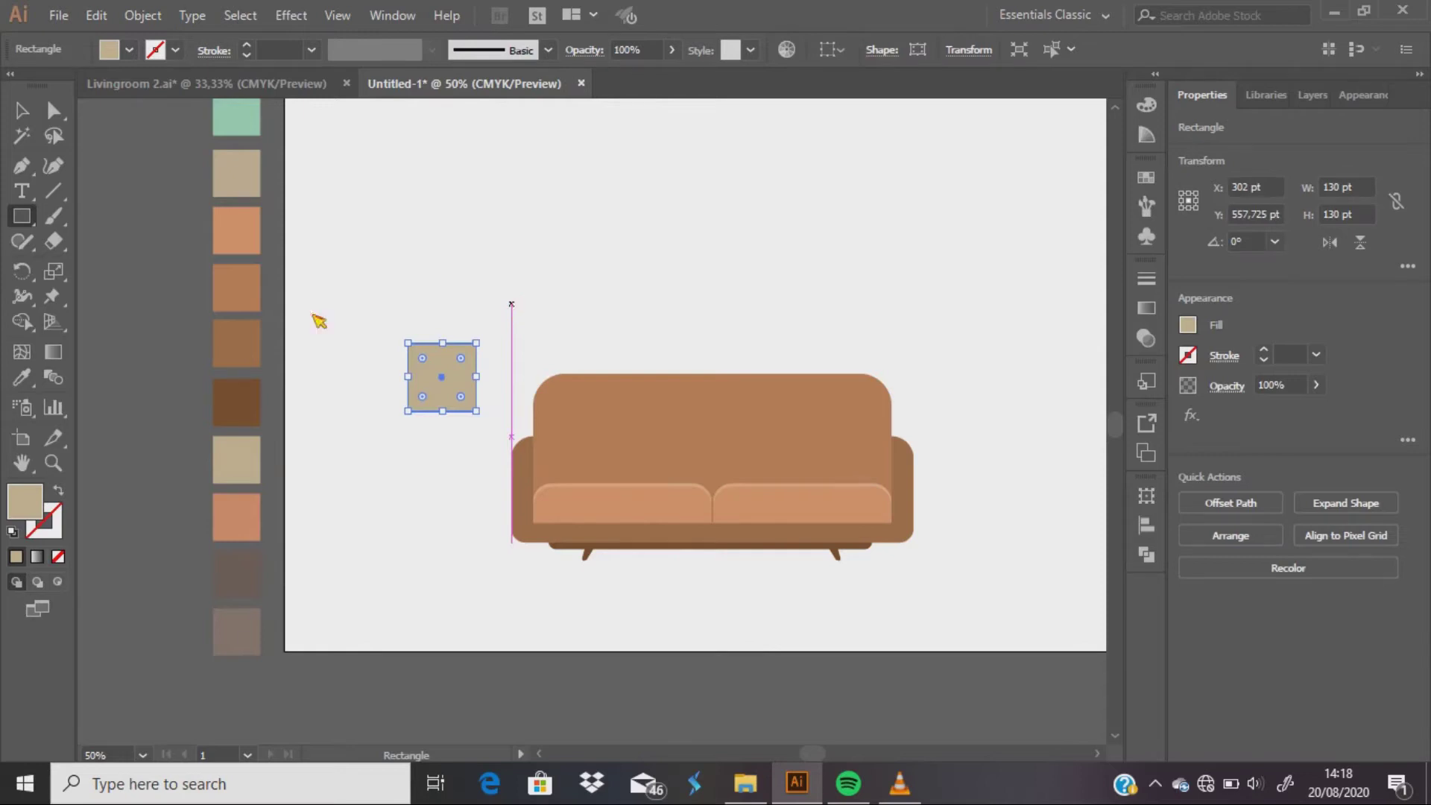
key(v)
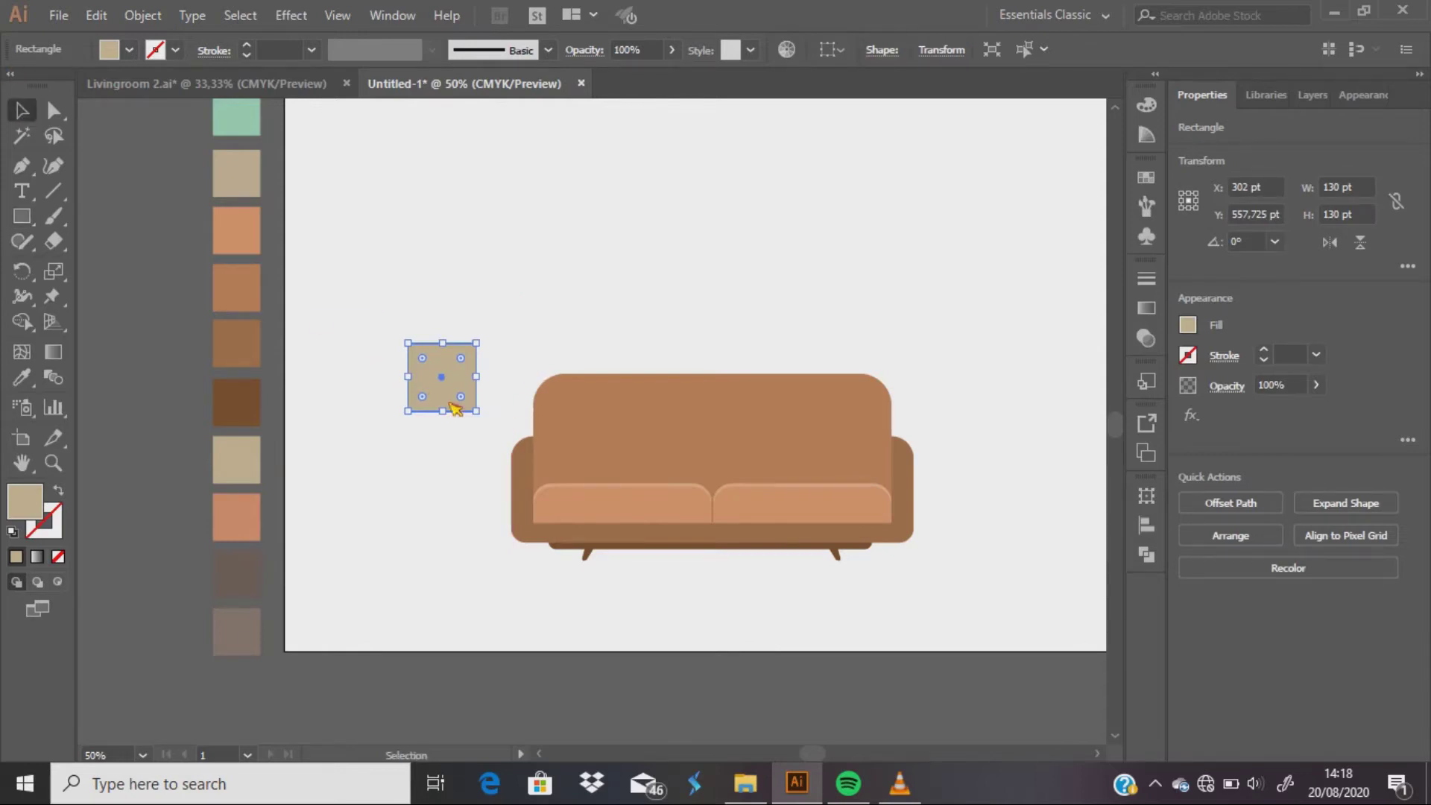
scroll(454, 408, up, 1)
drag(445, 396, 612, 513)
scroll(612, 512, up, 2)
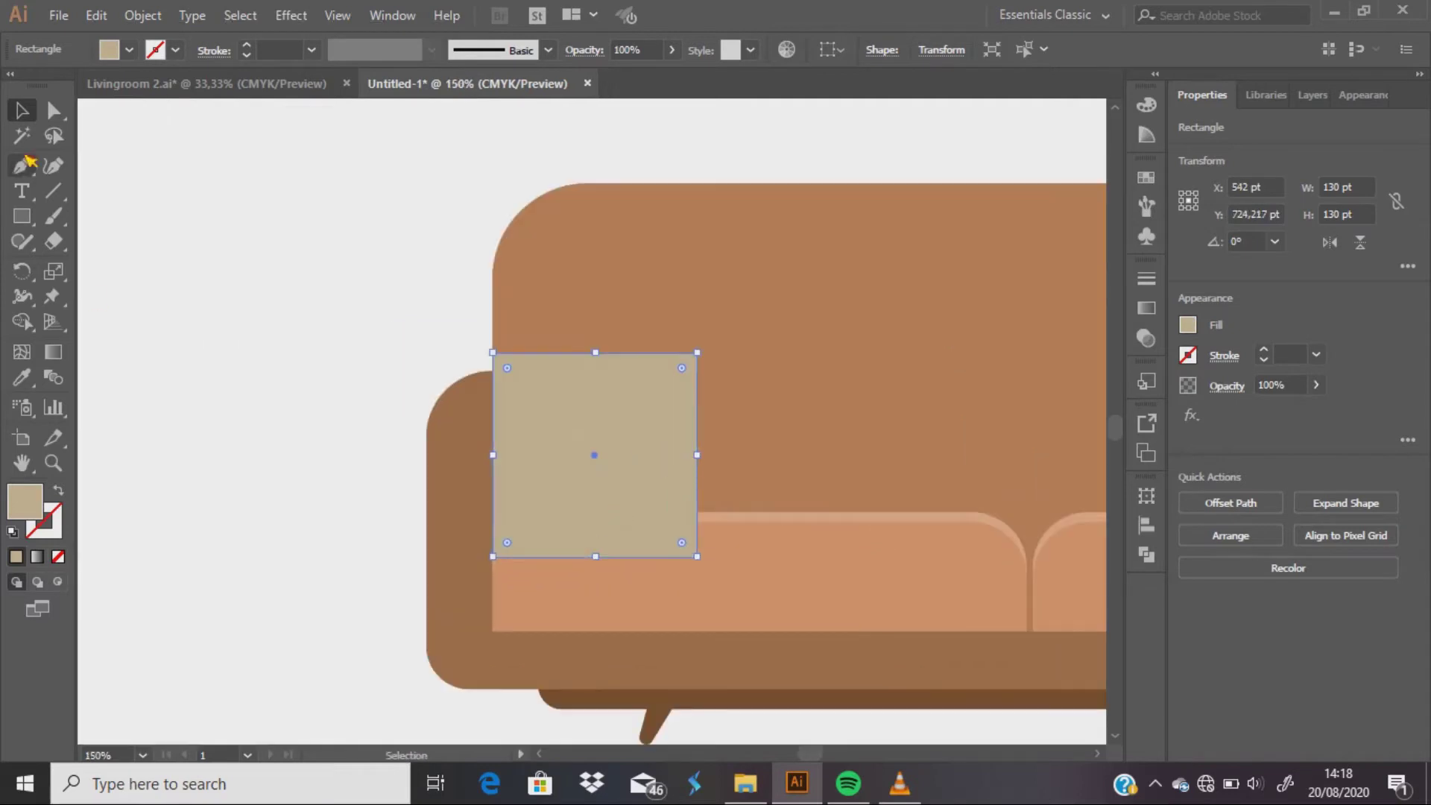
Step: Add midpoints on the square's top, left and bottom edges and slightly round its corners
click(24, 166)
click(588, 353)
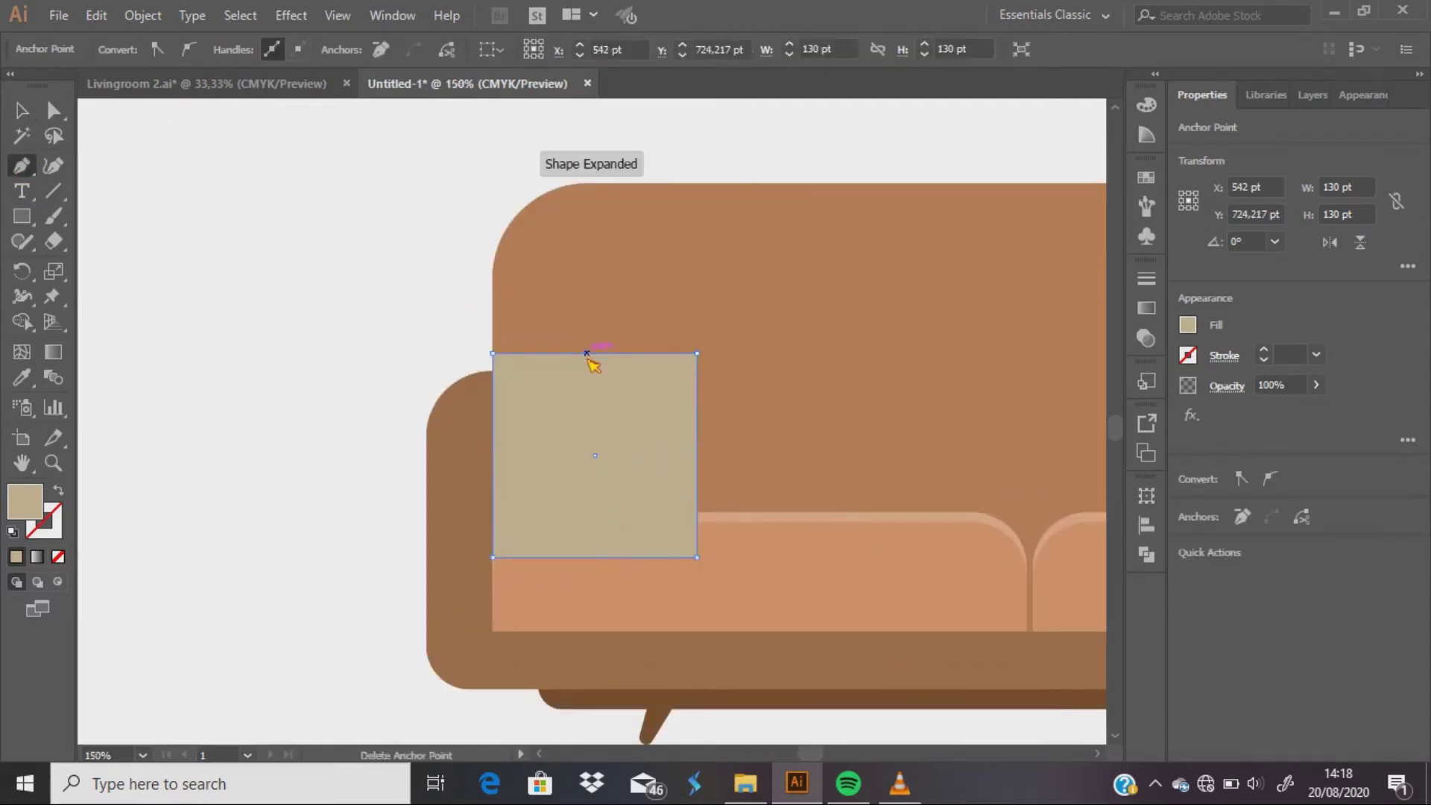
click(493, 450)
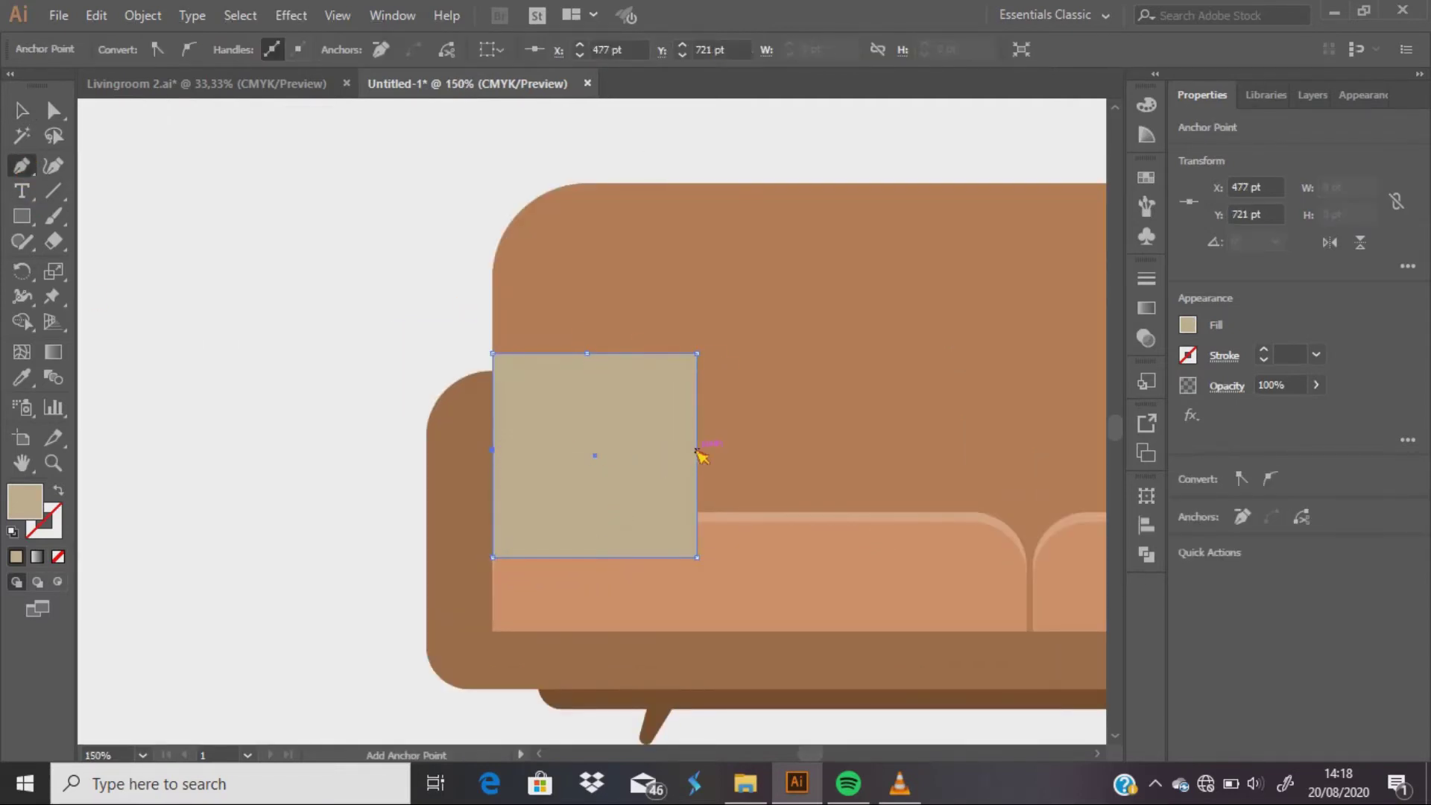
click(594, 558)
key(a)
click(514, 373)
drag(512, 368, 520, 378)
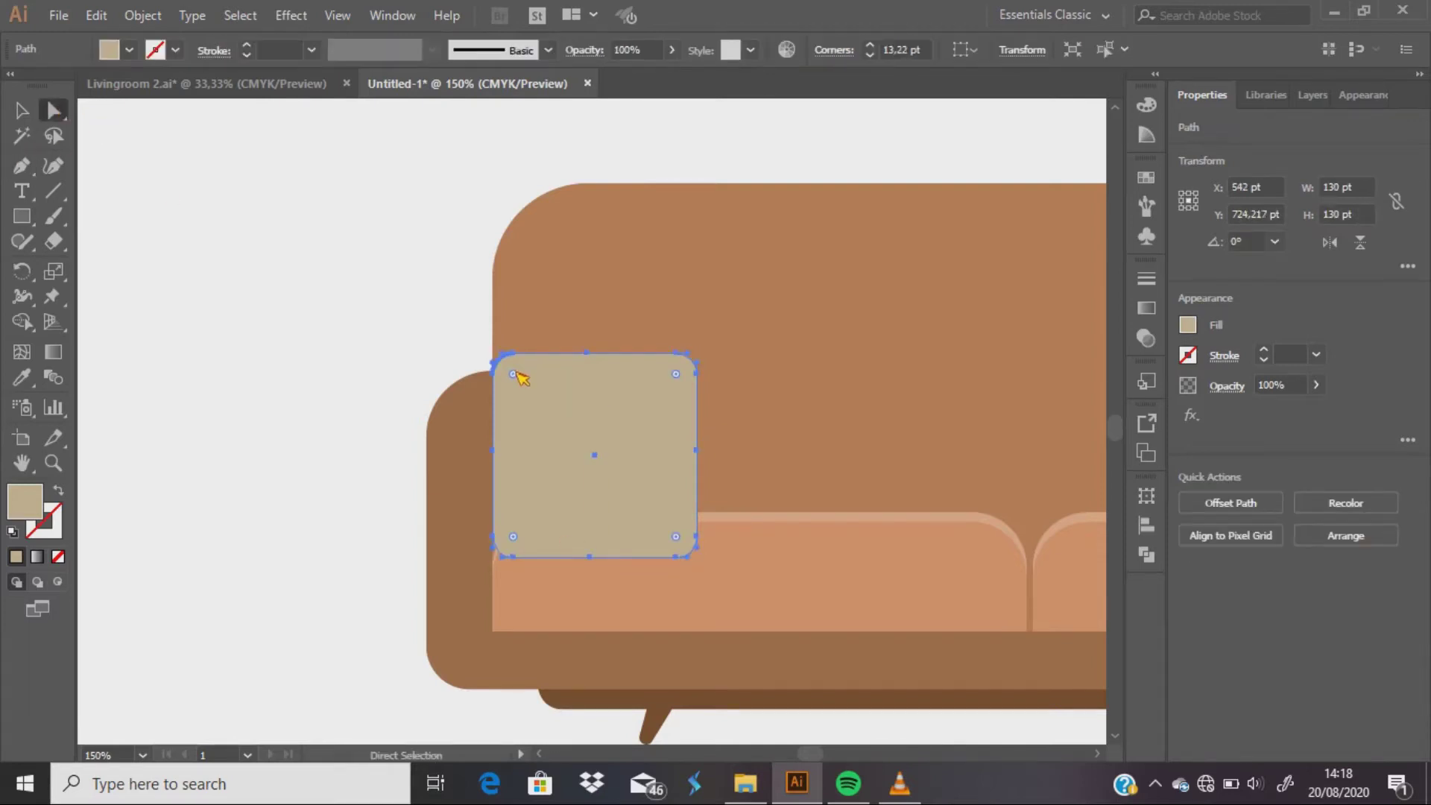
Step: Pull each edge's midpoint inward so all four sides pinch like a pillow
click(586, 352)
drag(587, 353, 589, 363)
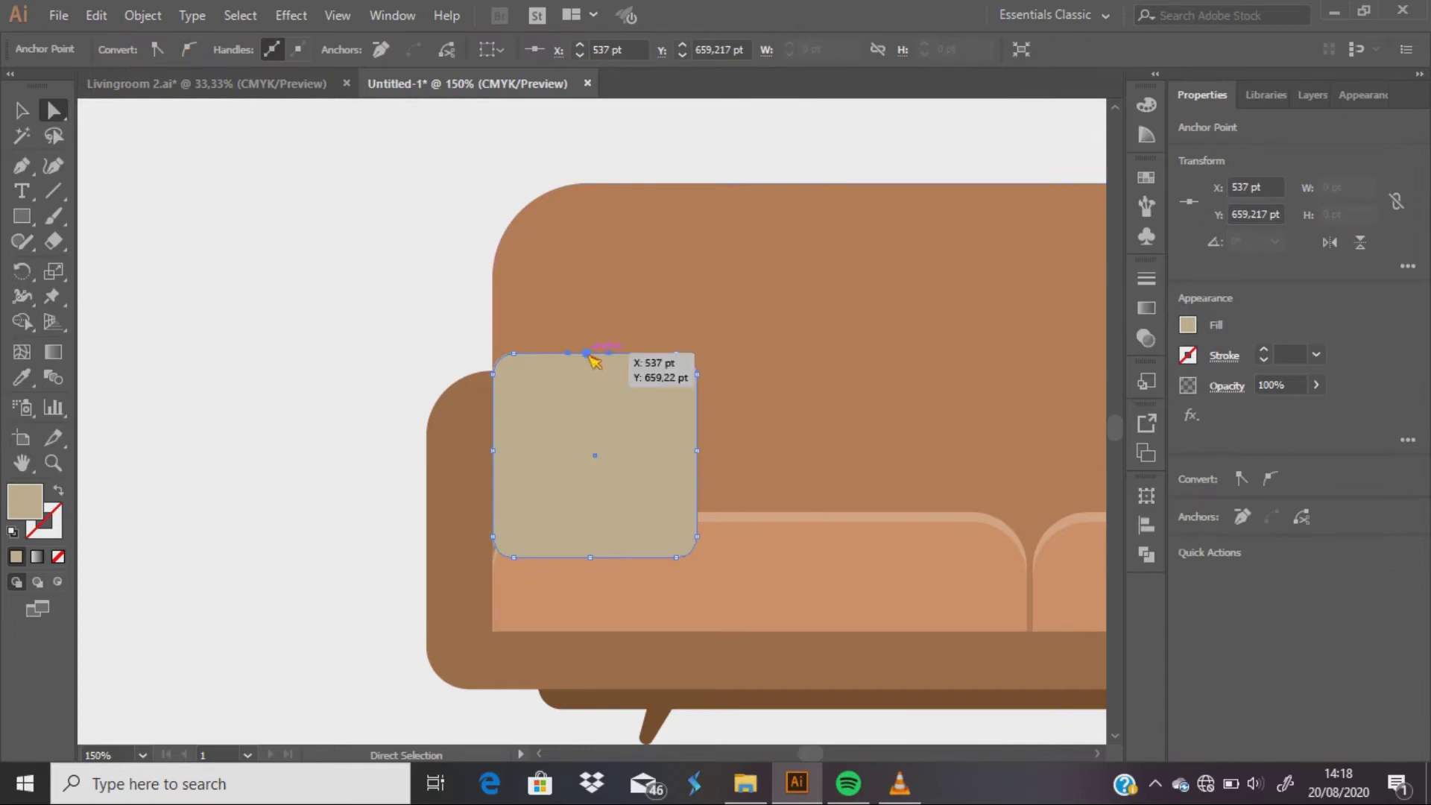
click(696, 449)
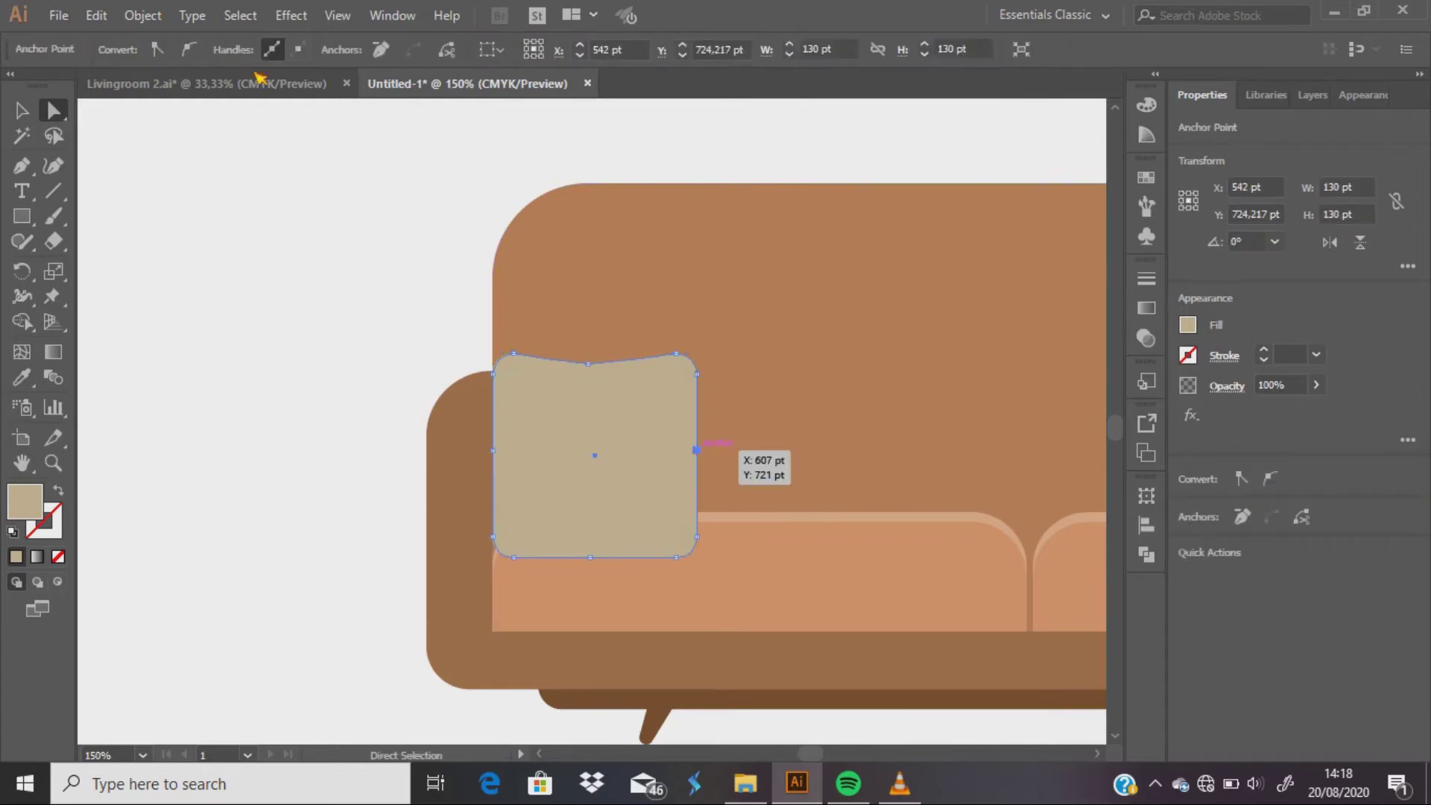
drag(697, 449, 685, 448)
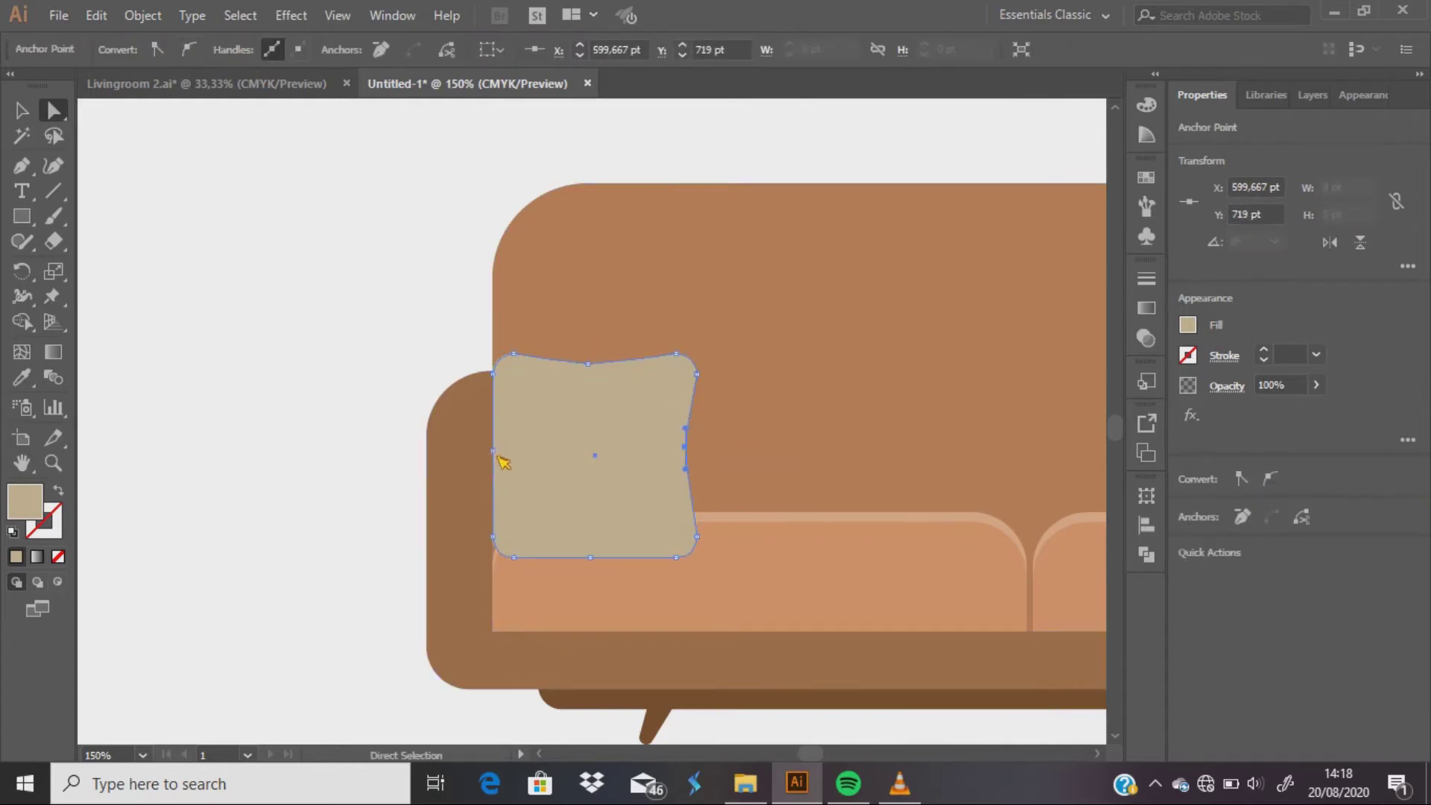
drag(492, 450, 503, 454)
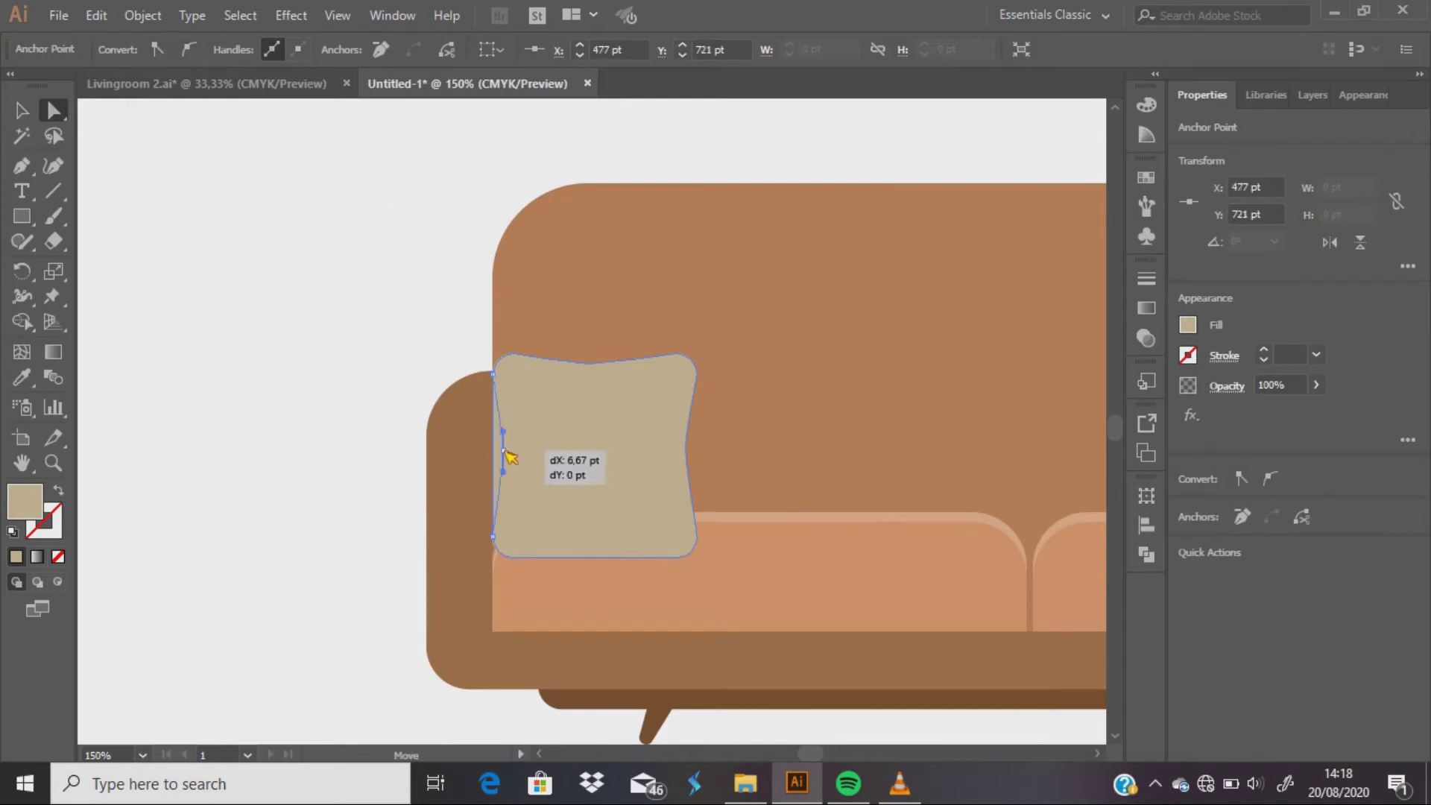
click(589, 557)
drag(594, 561, 594, 549)
Step: Tilt the cushion slightly and shift it left onto the armrest
click(21, 110)
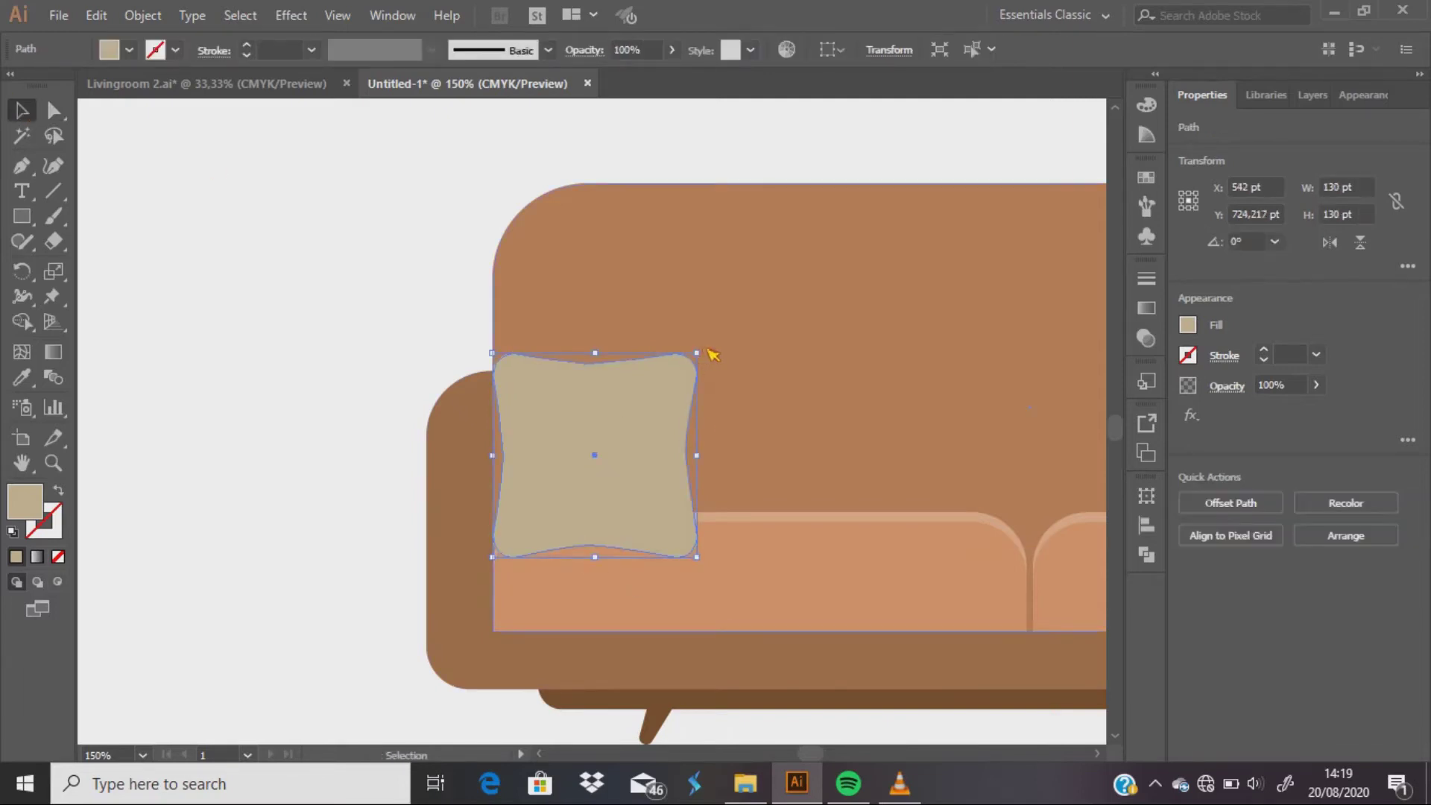
drag(703, 351, 697, 328)
drag(590, 454, 569, 448)
click(316, 404)
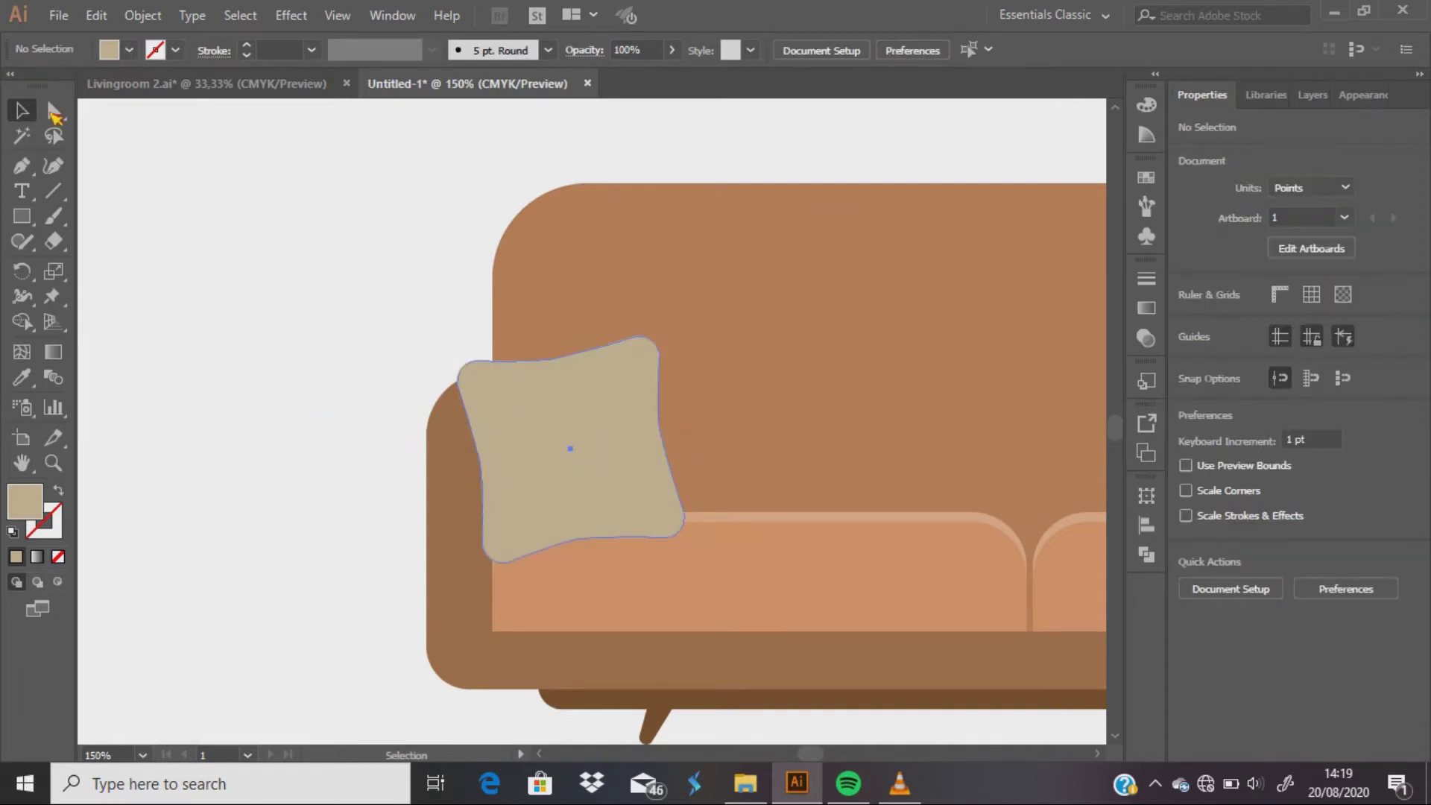
Step: Nudge one of the cushion's anchor points to refine its outline
click(53, 112)
click(652, 373)
alt+scroll(686, 511, up, 1)
mouse_move(686, 511)
mouse_down()
mouse_move(683, 475)
mouse_move(673, 511)
mouse_up()
alt+scroll(409, 389, down, 3)
alt+scroll(342, 361, up, 2)
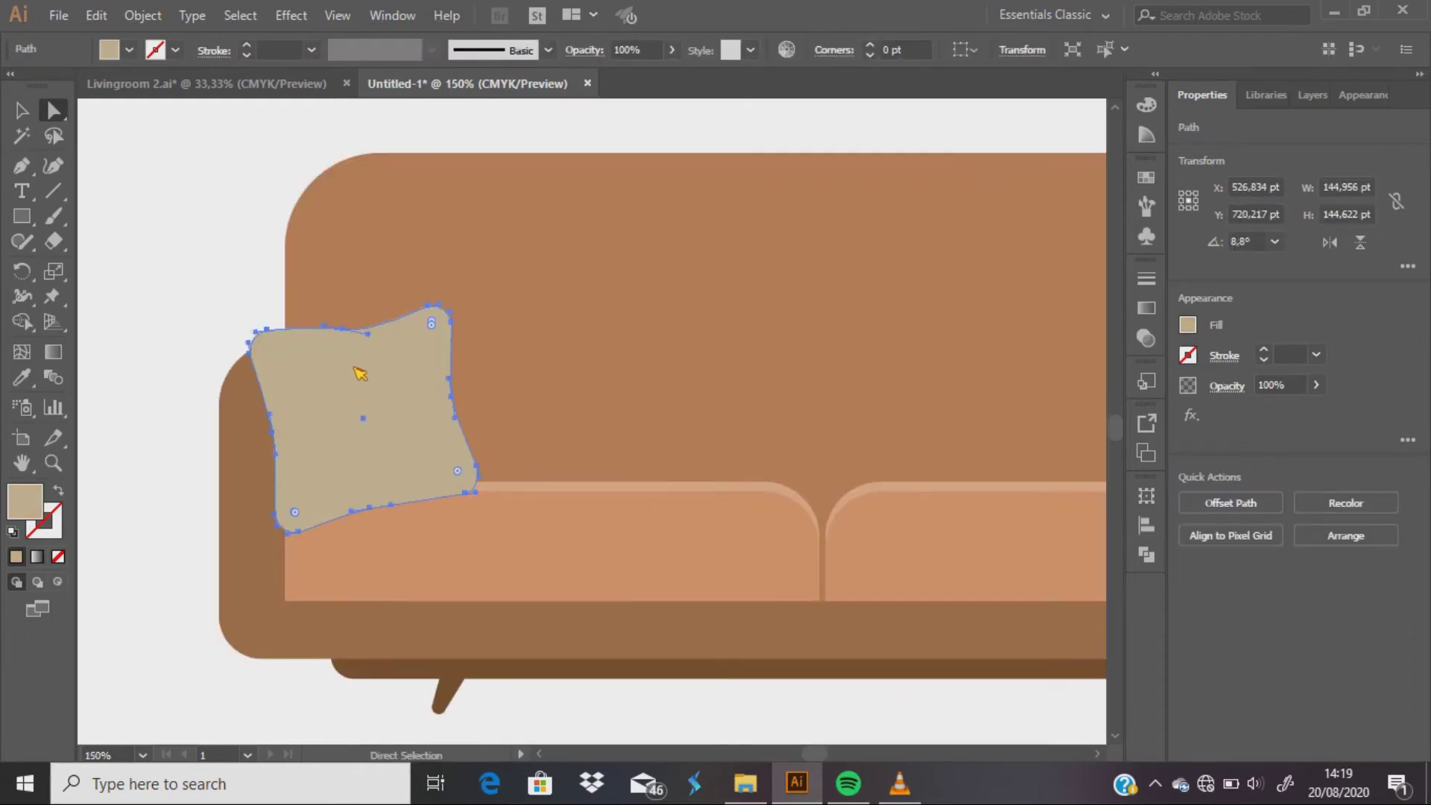
alt+scroll(223, 357, down, 1)
click(22, 111)
click(188, 280)
Step: Reflect a vertical copy of the cushion and move it onto the right armrest
right_click(344, 393)
click(328, 372)
right_click(328, 371)
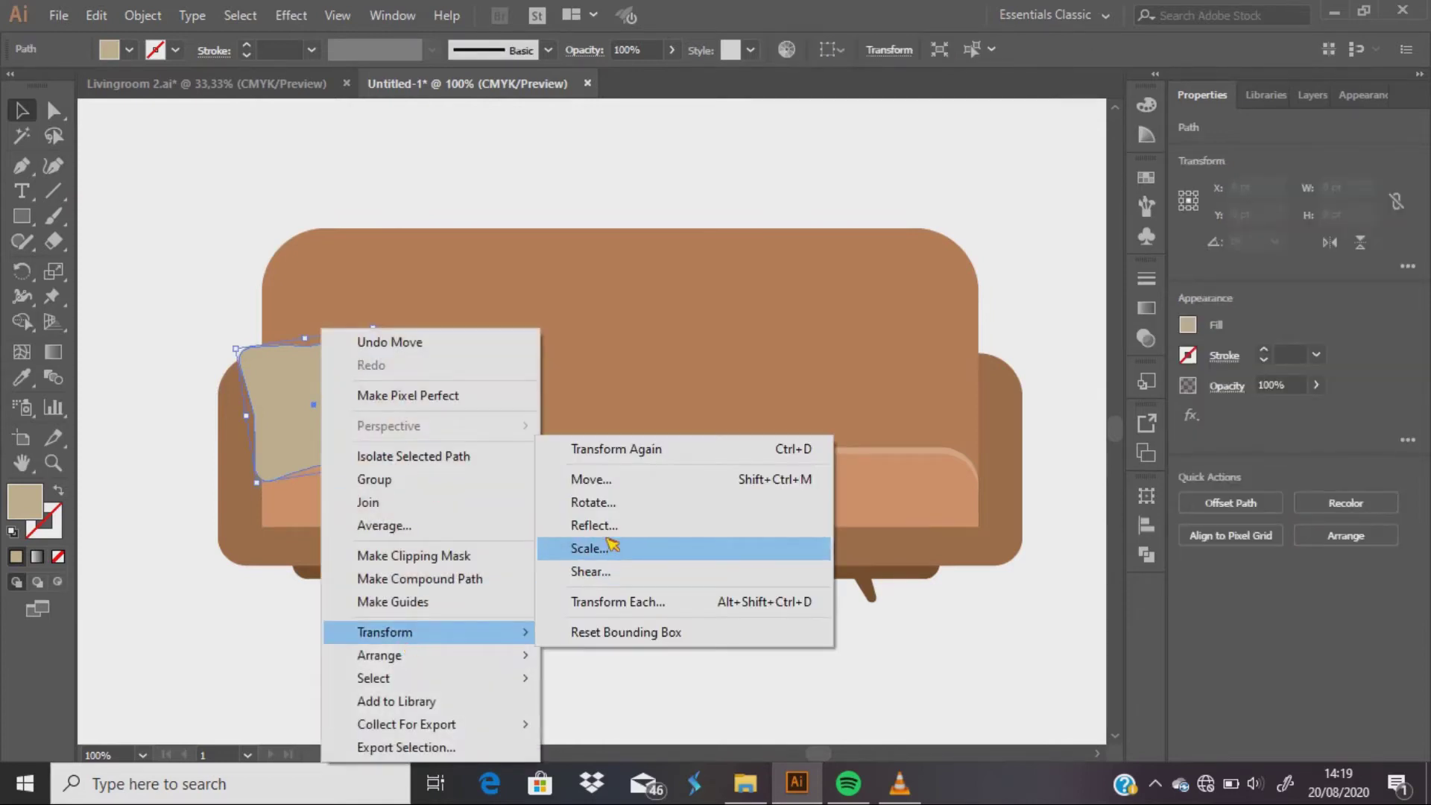
click(592, 525)
click(920, 520)
drag(316, 427, 937, 412)
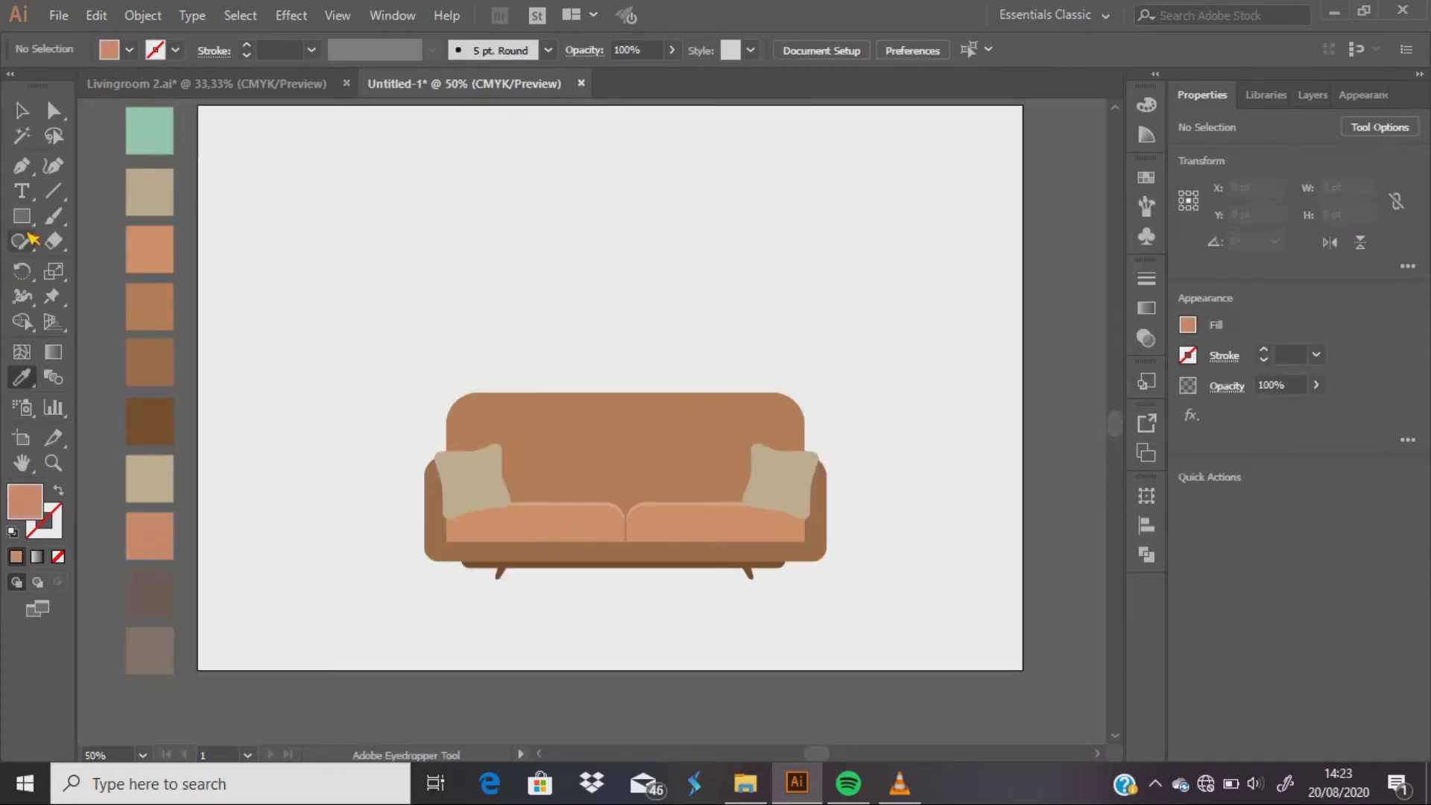
Step: Create a 180 × 130 pt rectangle and place it to the right of the sofa
click(32, 215)
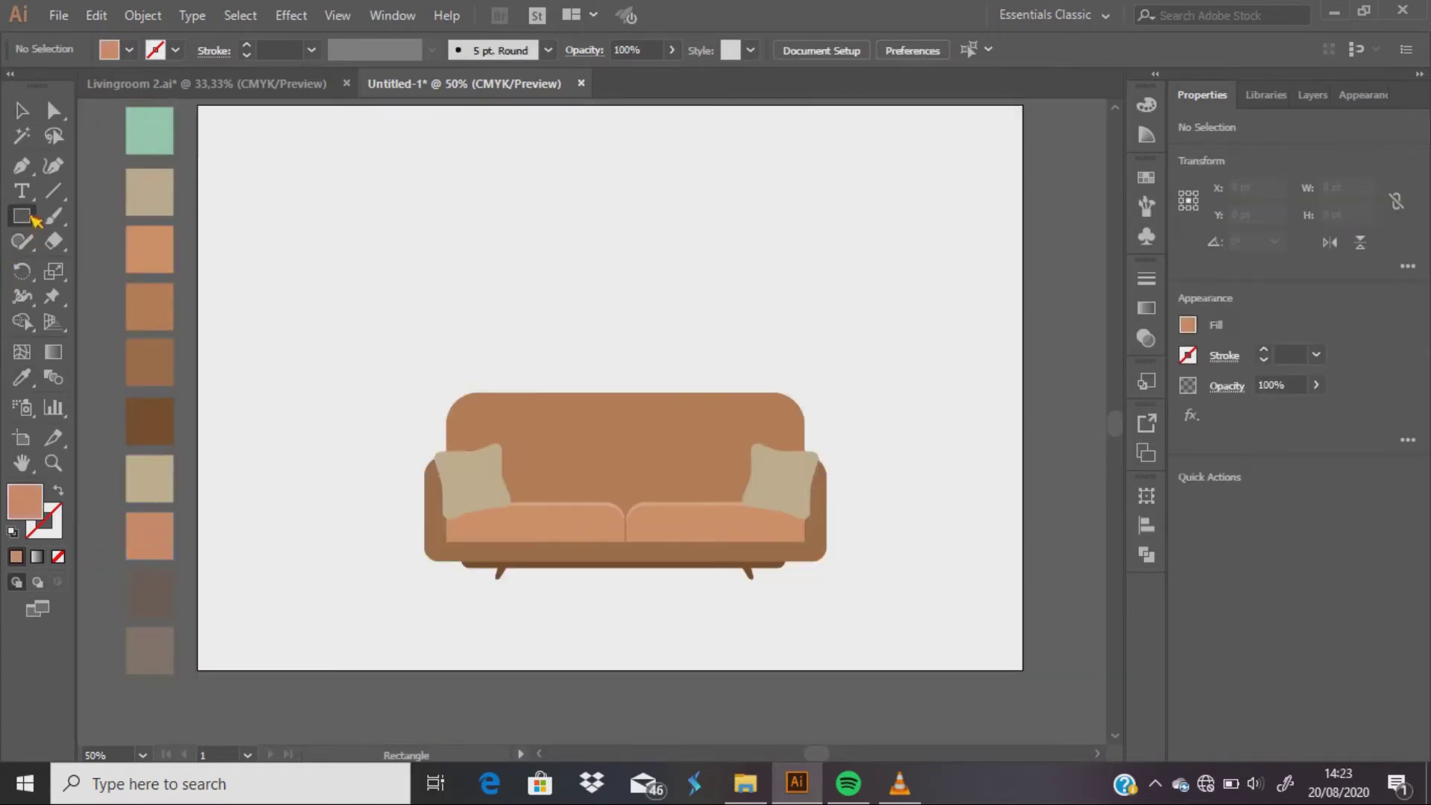
click(421, 306)
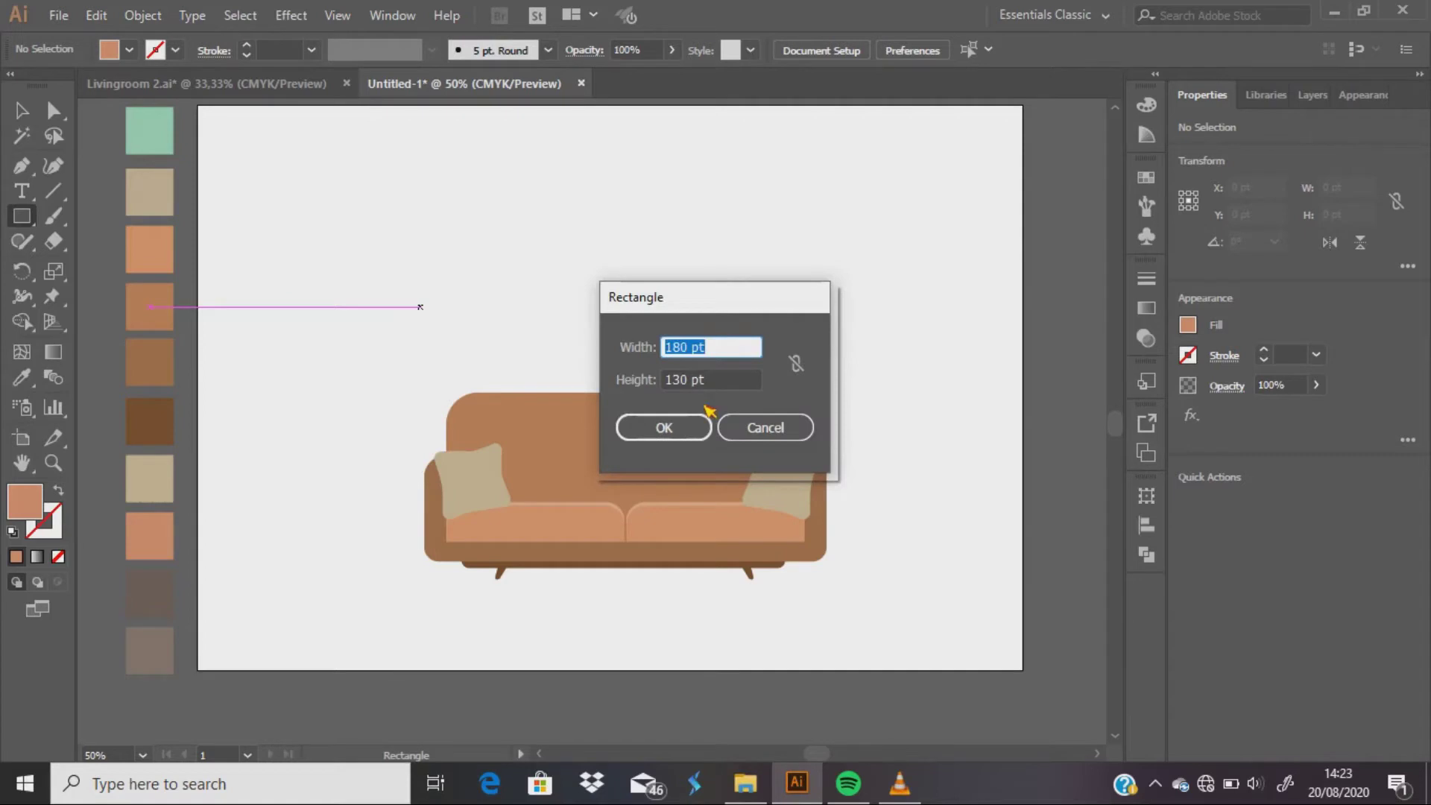
click(677, 425)
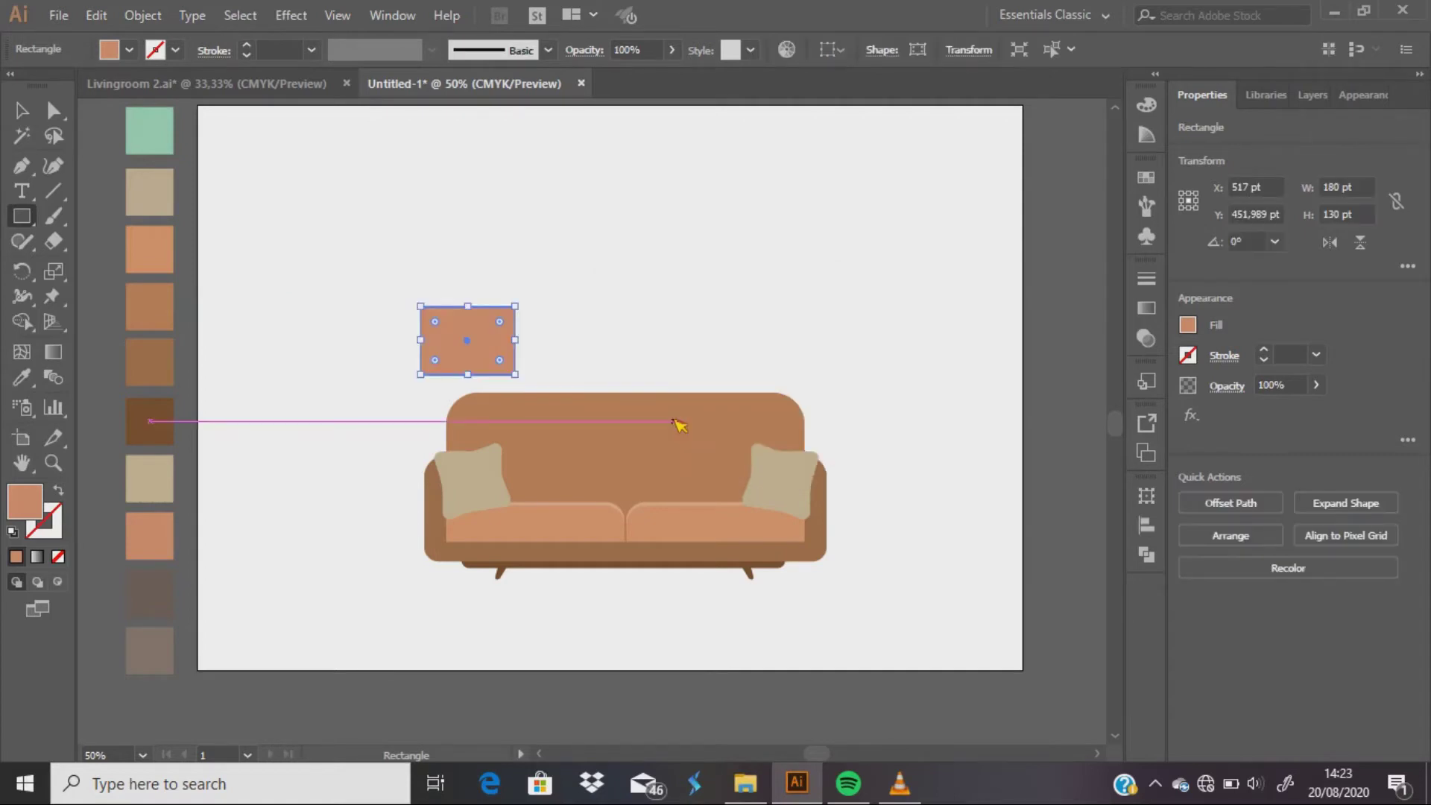
key(v)
drag(472, 330, 897, 526)
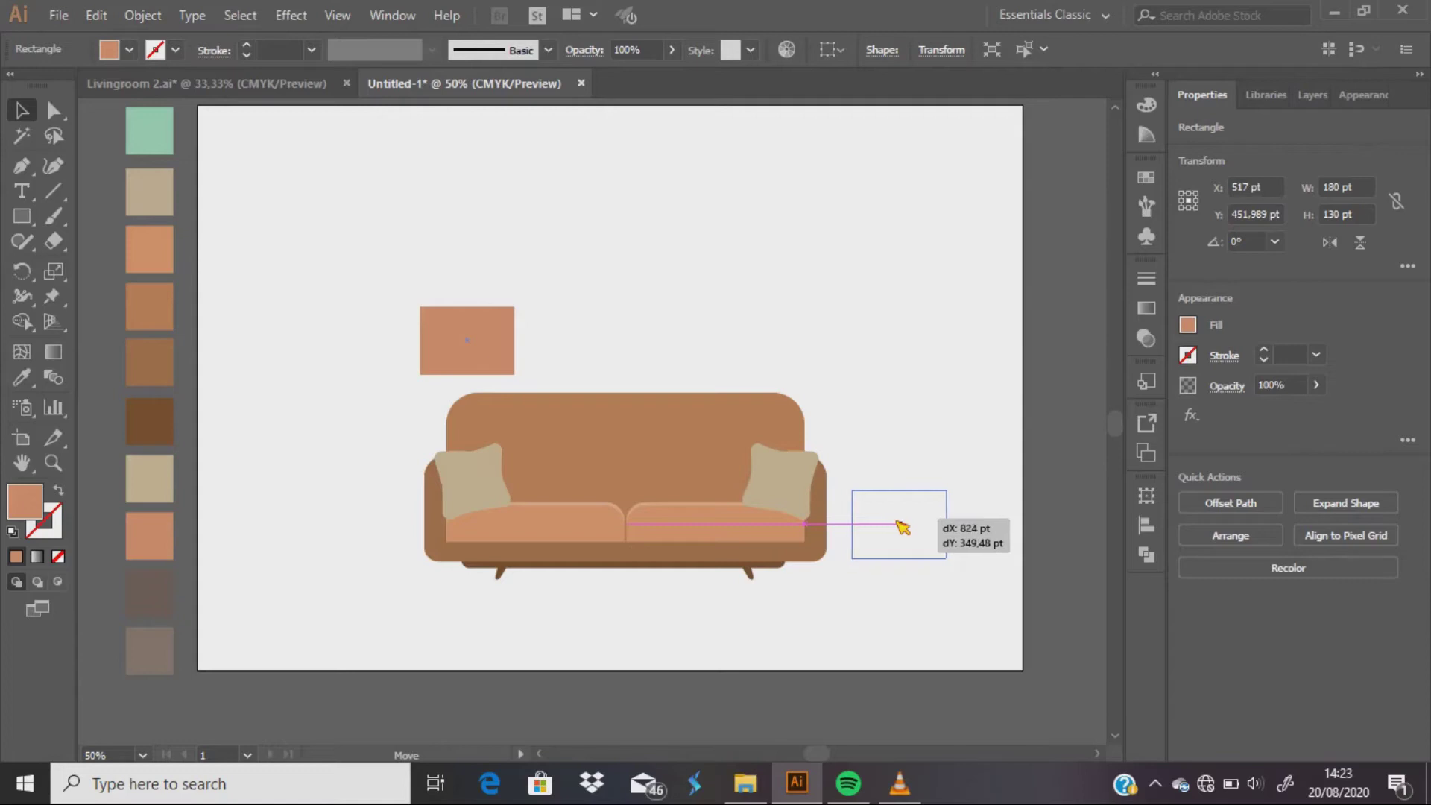
drag(898, 526, 903, 527)
scroll(900, 527, right, 2)
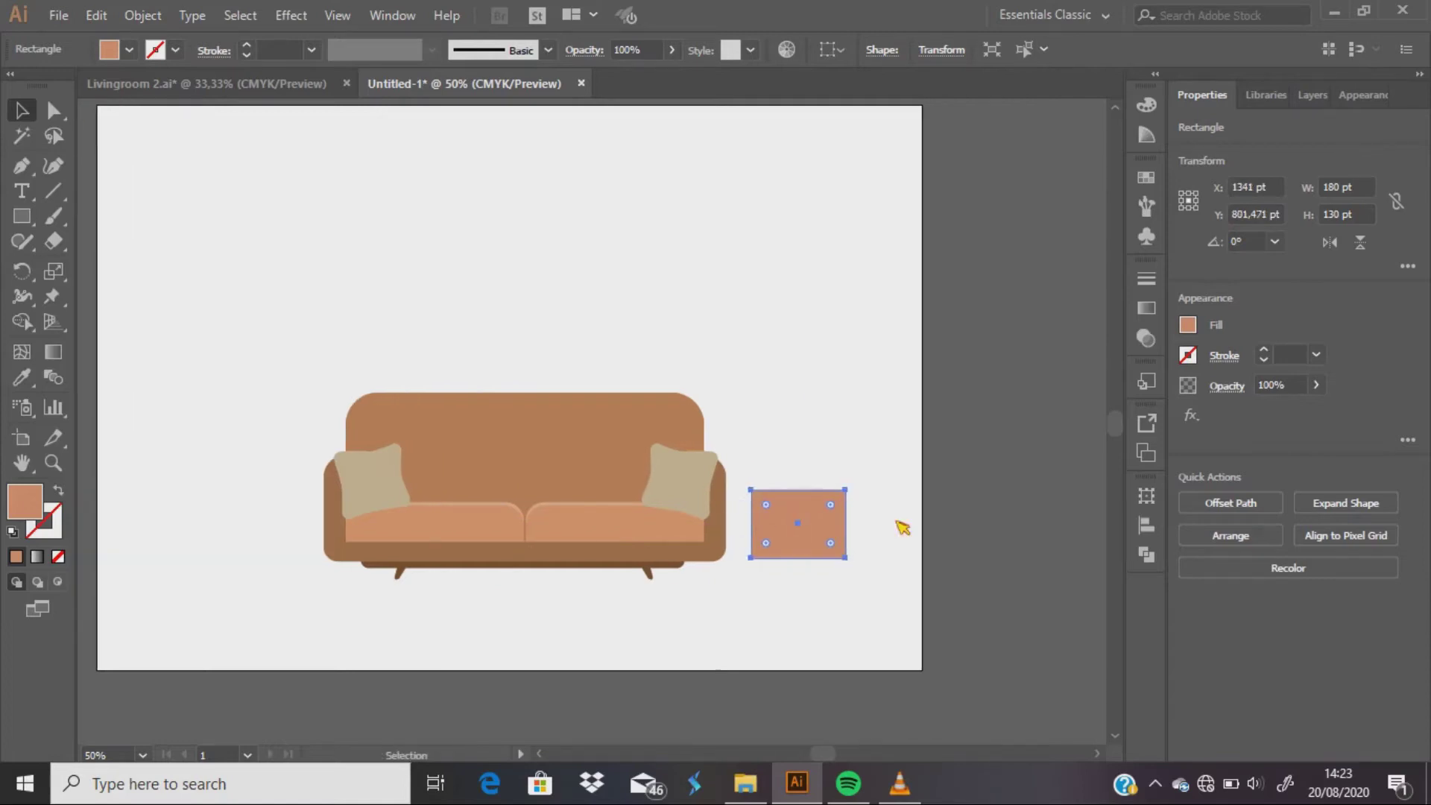
scroll(901, 527, up, 2)
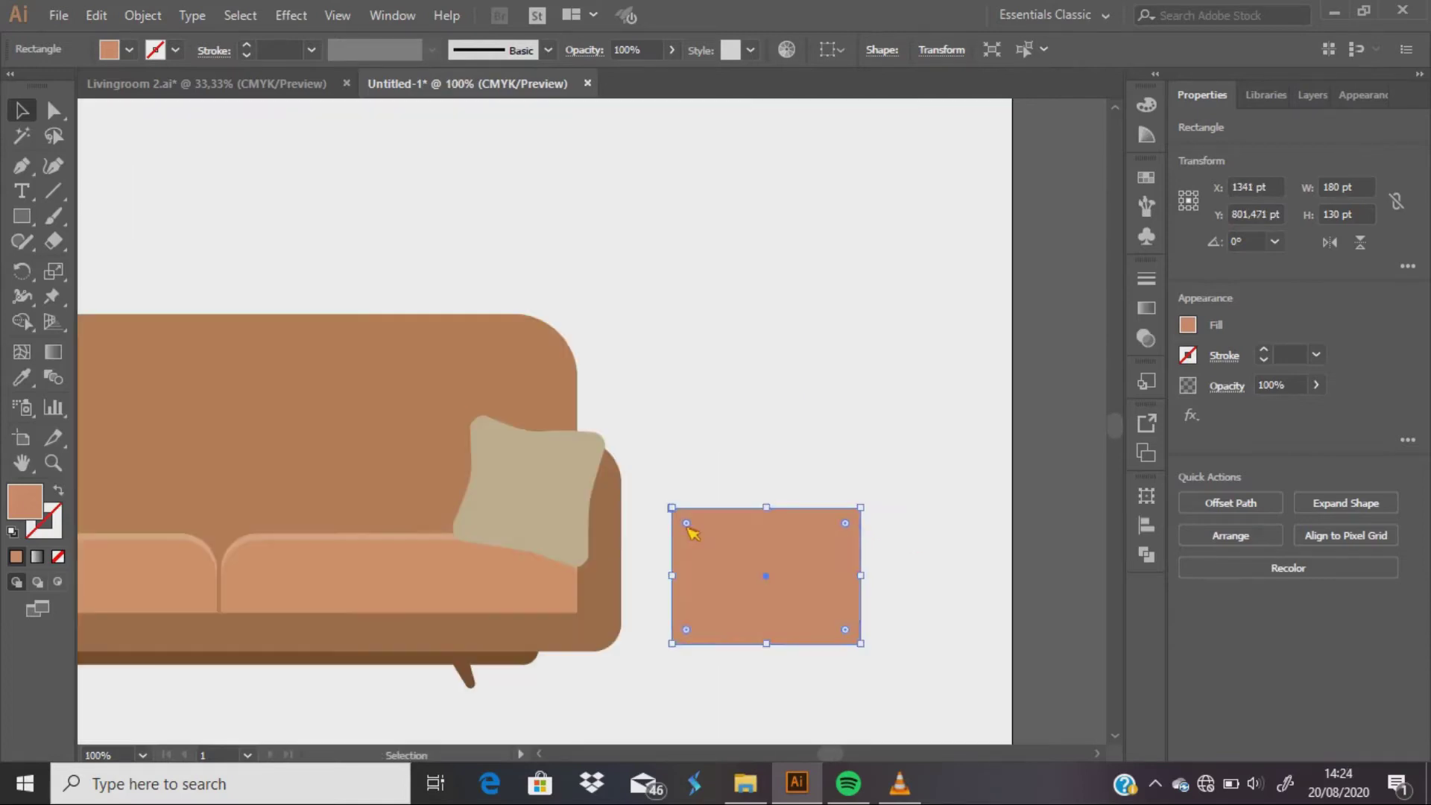
click(715, 423)
scroll(716, 423, down, 2)
Step: With the Line Segment tool, set white fill and a black stroke for new lines
click(53, 191)
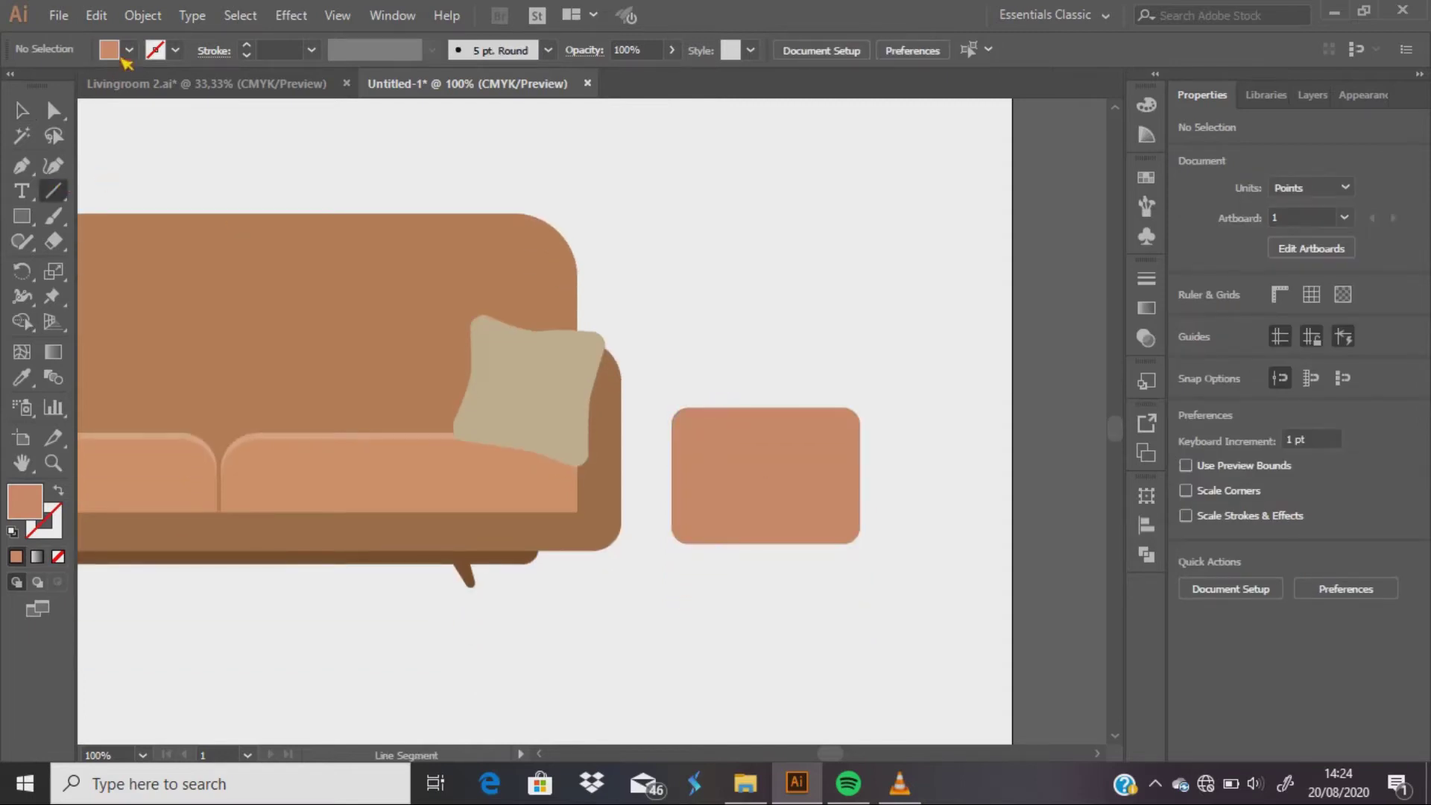
click(129, 49)
click(41, 91)
click(175, 50)
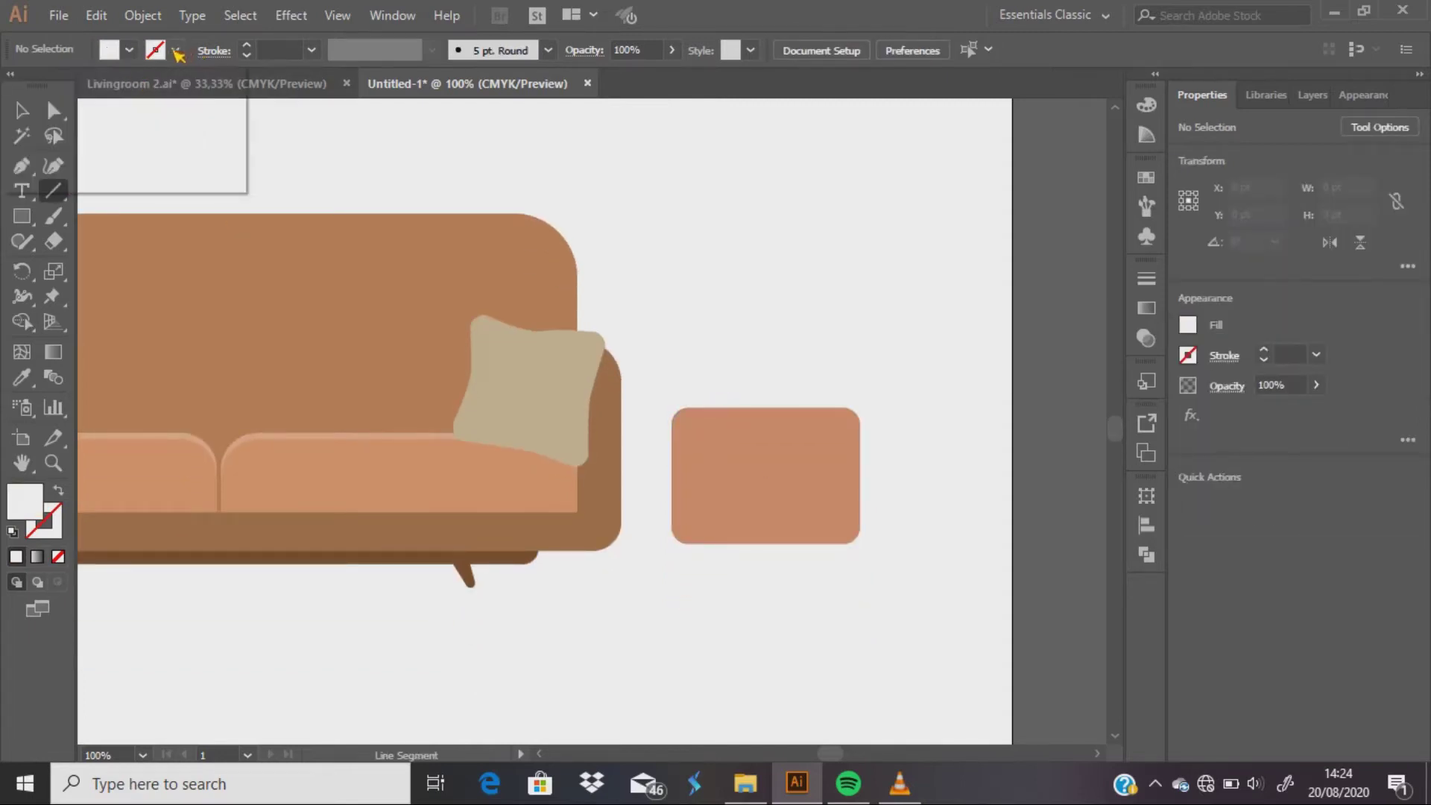
click(54, 91)
Step: Draw a dividing line across the cabinet's middle and a short handle on the top drawer
scroll(765, 494, up, 1)
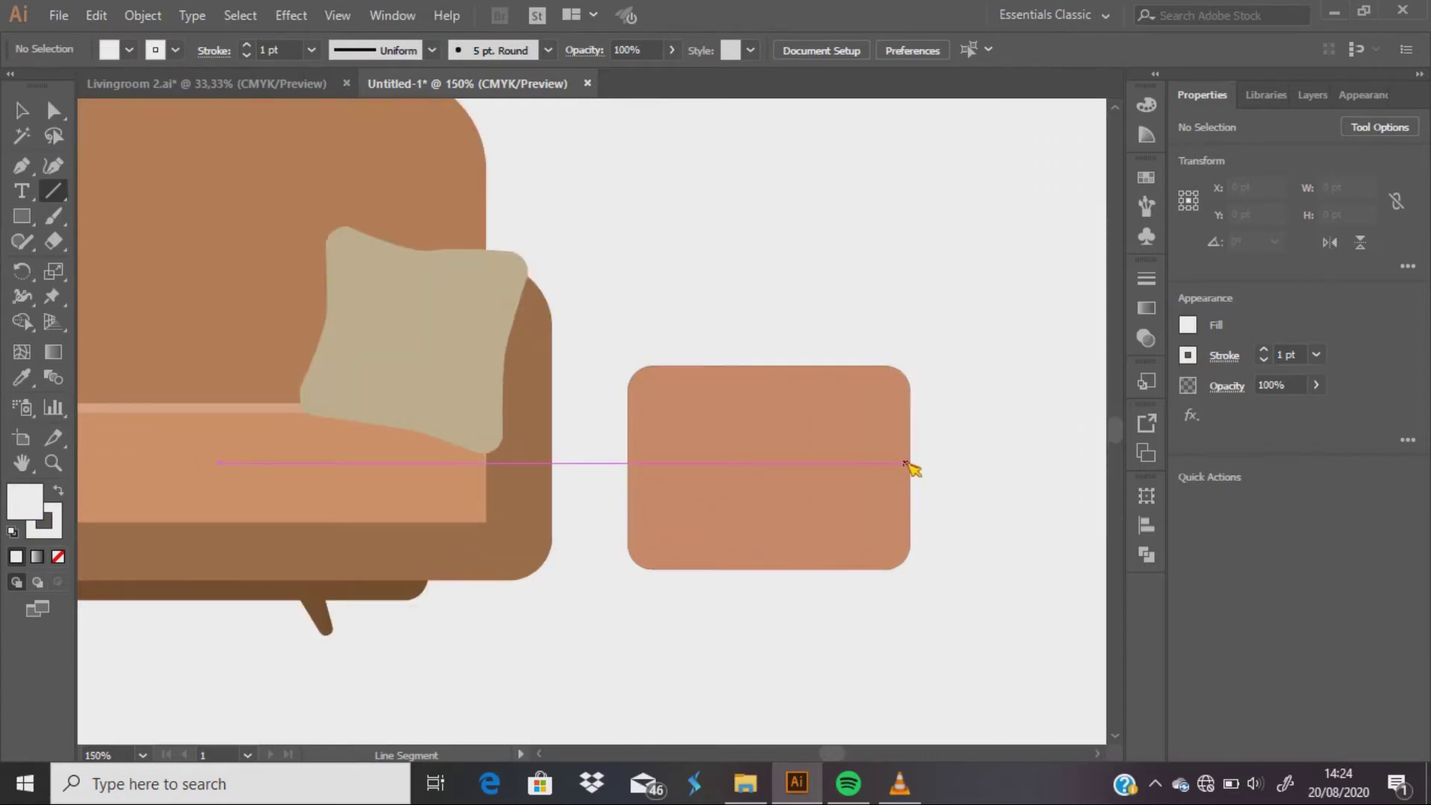
drag(911, 468, 628, 469)
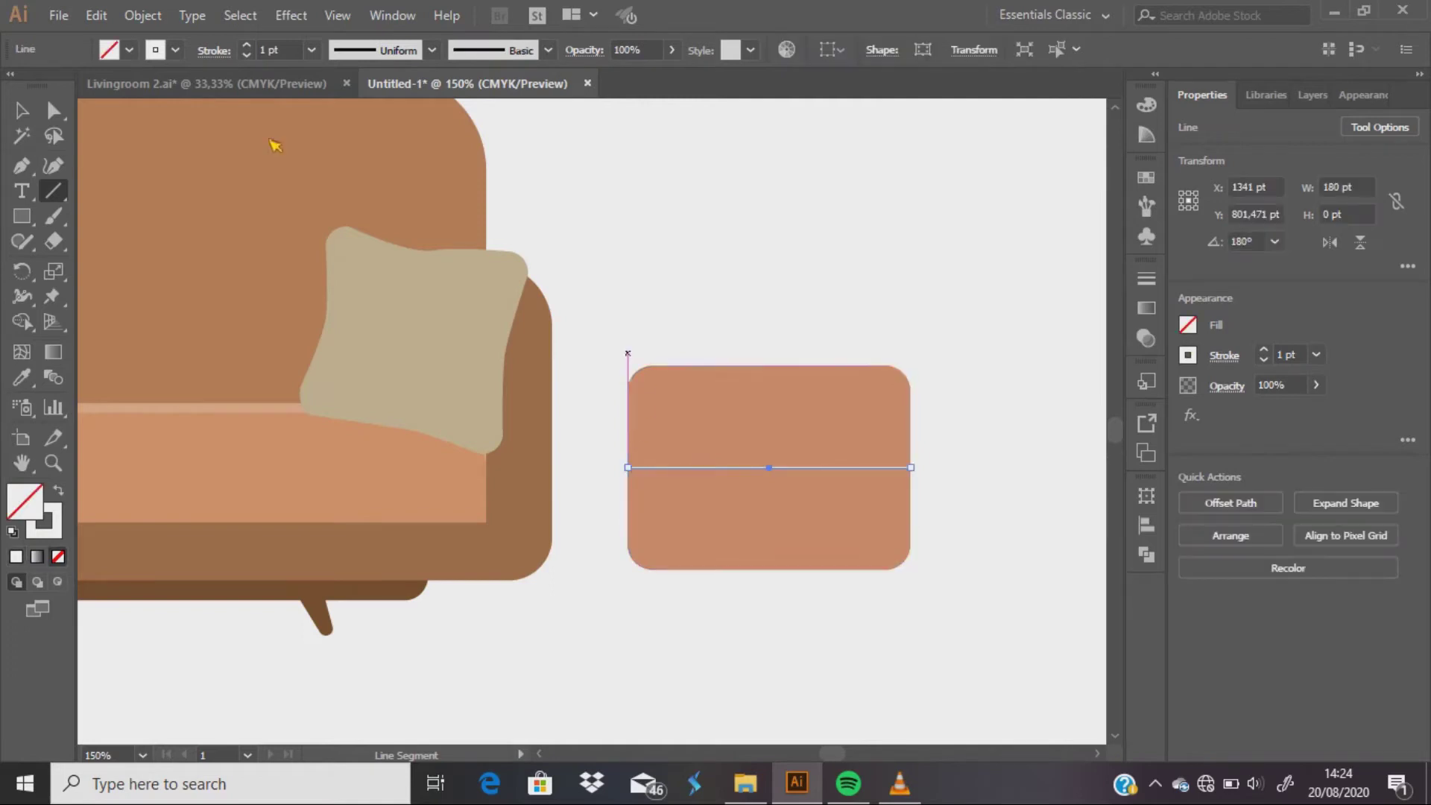
key(ctrl+plus)
key(ctrl+plus)
drag(538, 377, 670, 374)
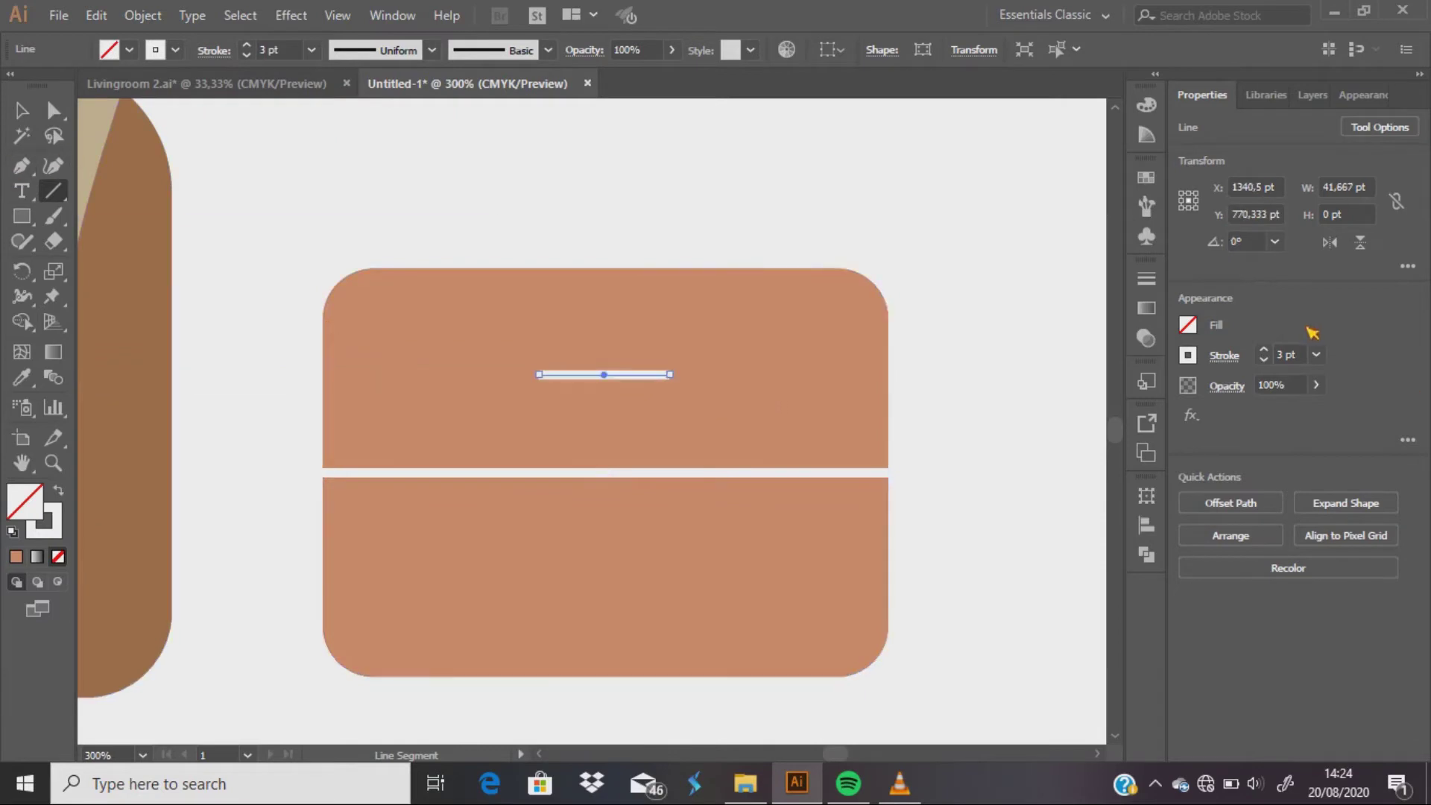
Step: Give the handle round caps and Alt-drag a copy onto the bottom drawer
click(1145, 280)
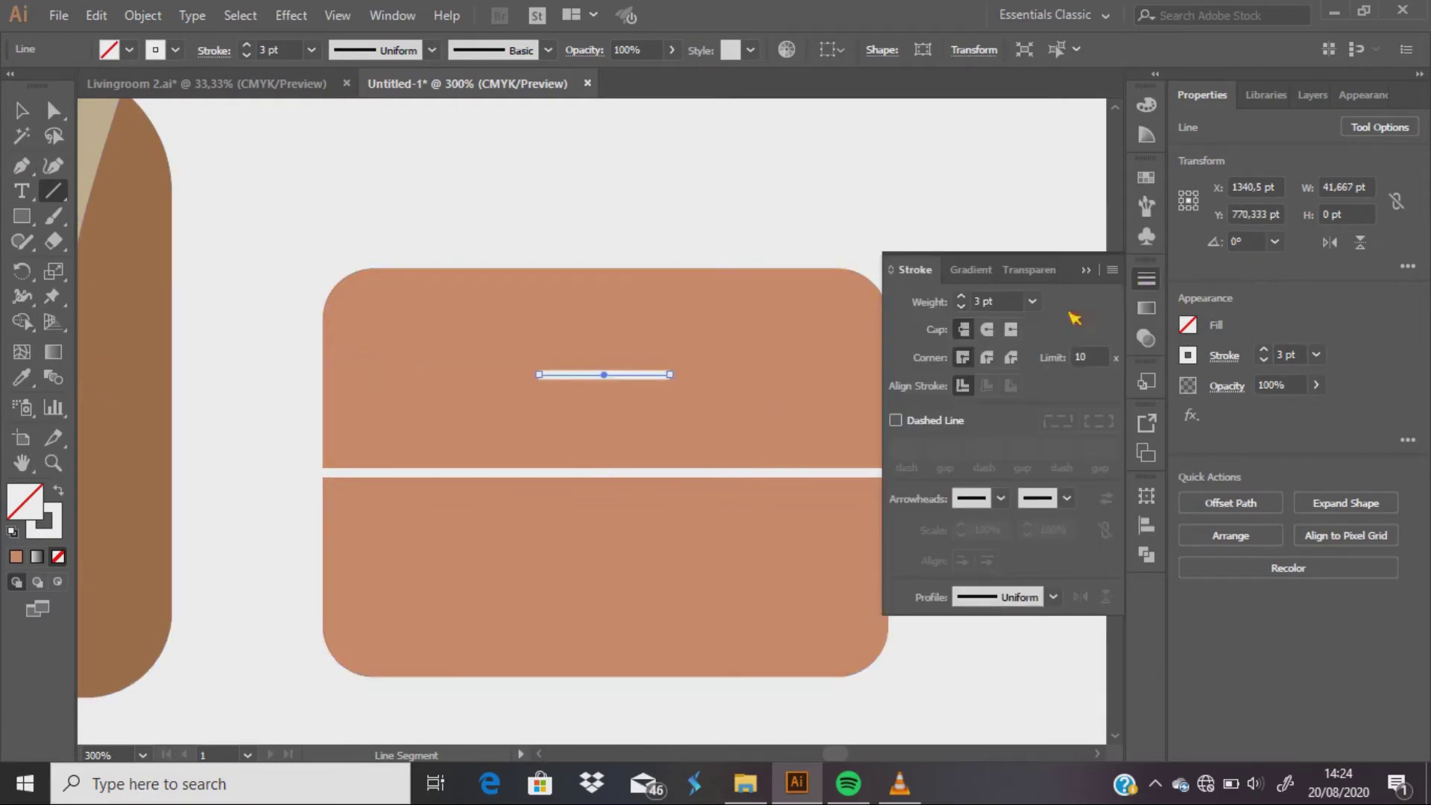
click(1089, 271)
key(v)
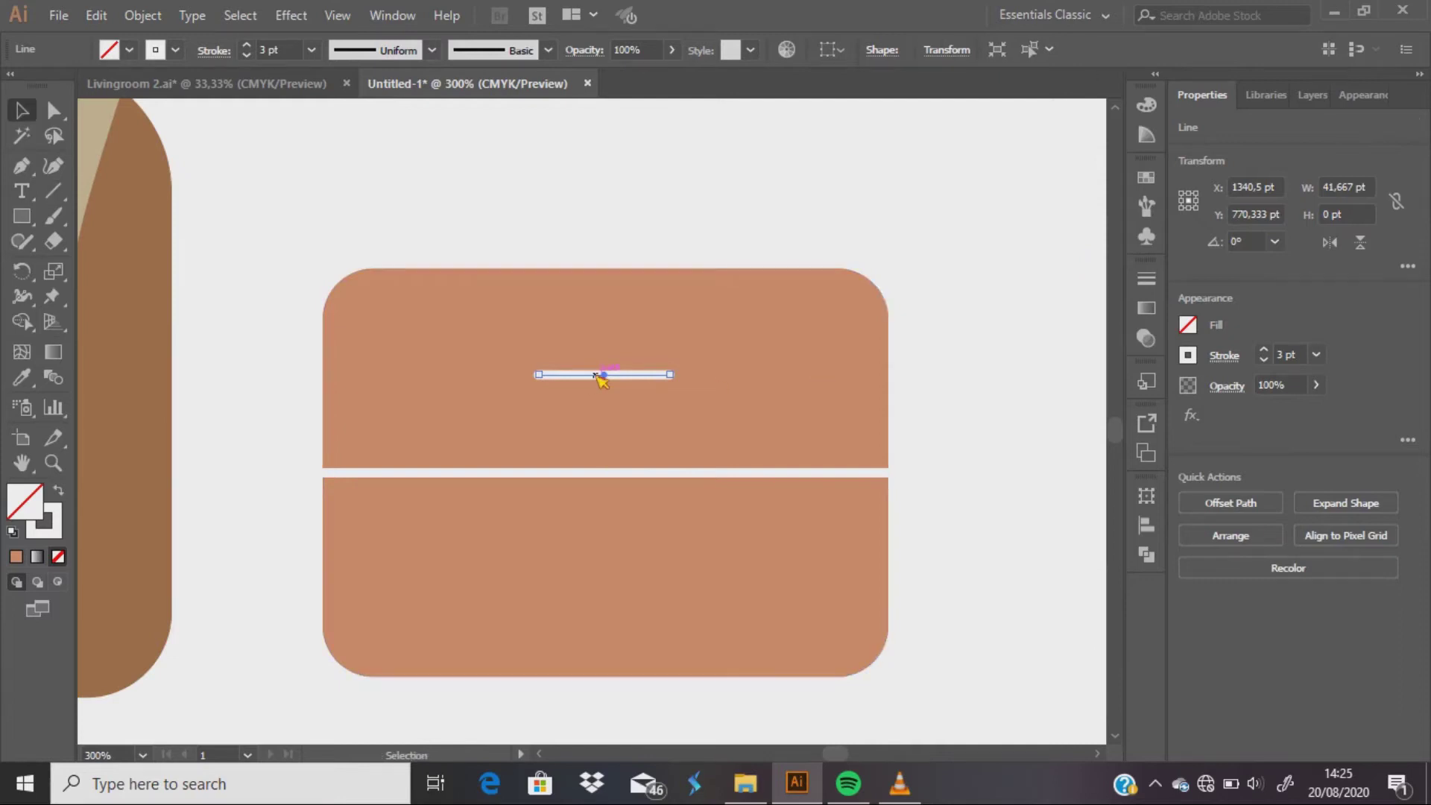
drag(608, 377, 606, 575)
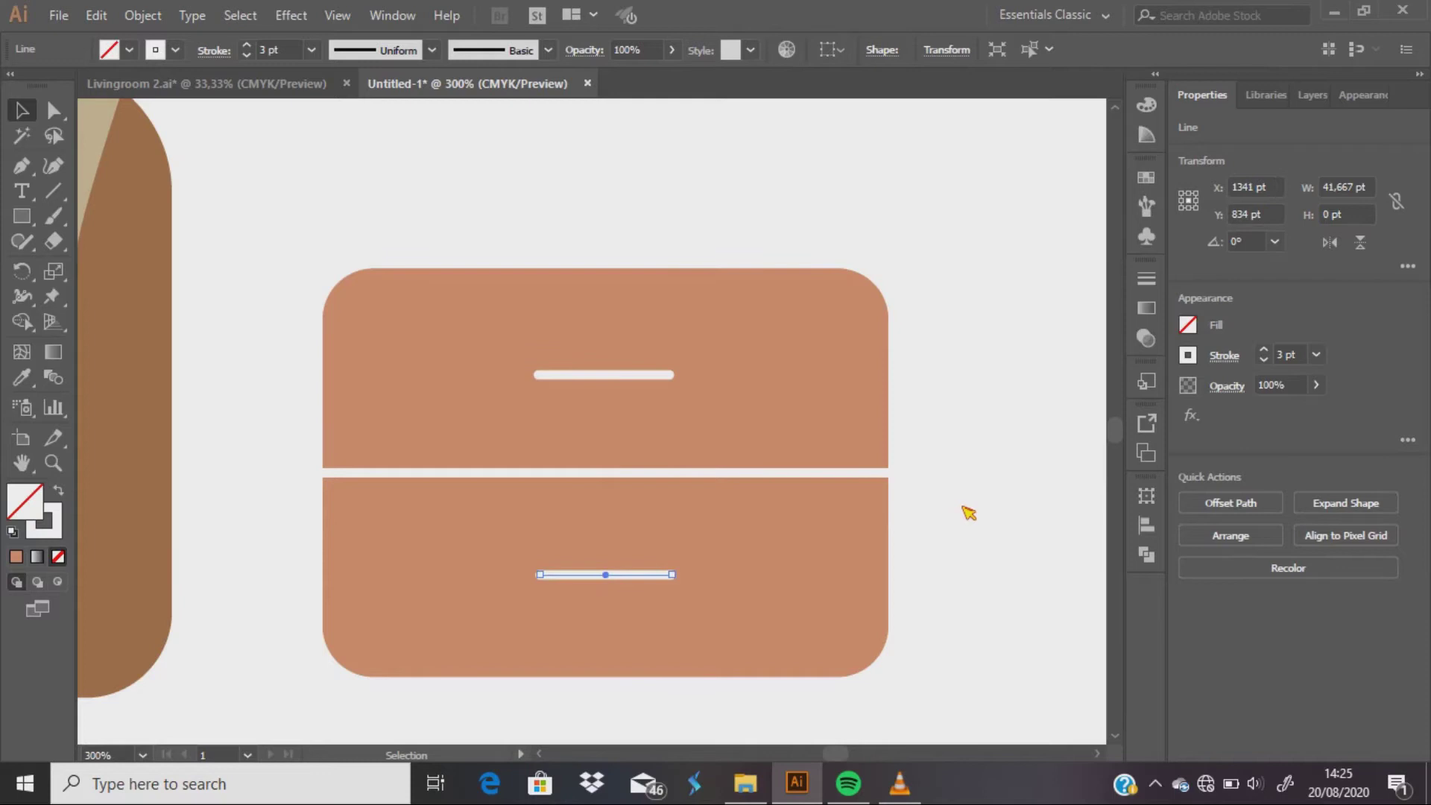
click(968, 513)
scroll(969, 512, down, 1)
Step: Draw a small leg rectangle under the cabinet's left side and taper its bottom
key(m)
scroll(741, 585, up, 1)
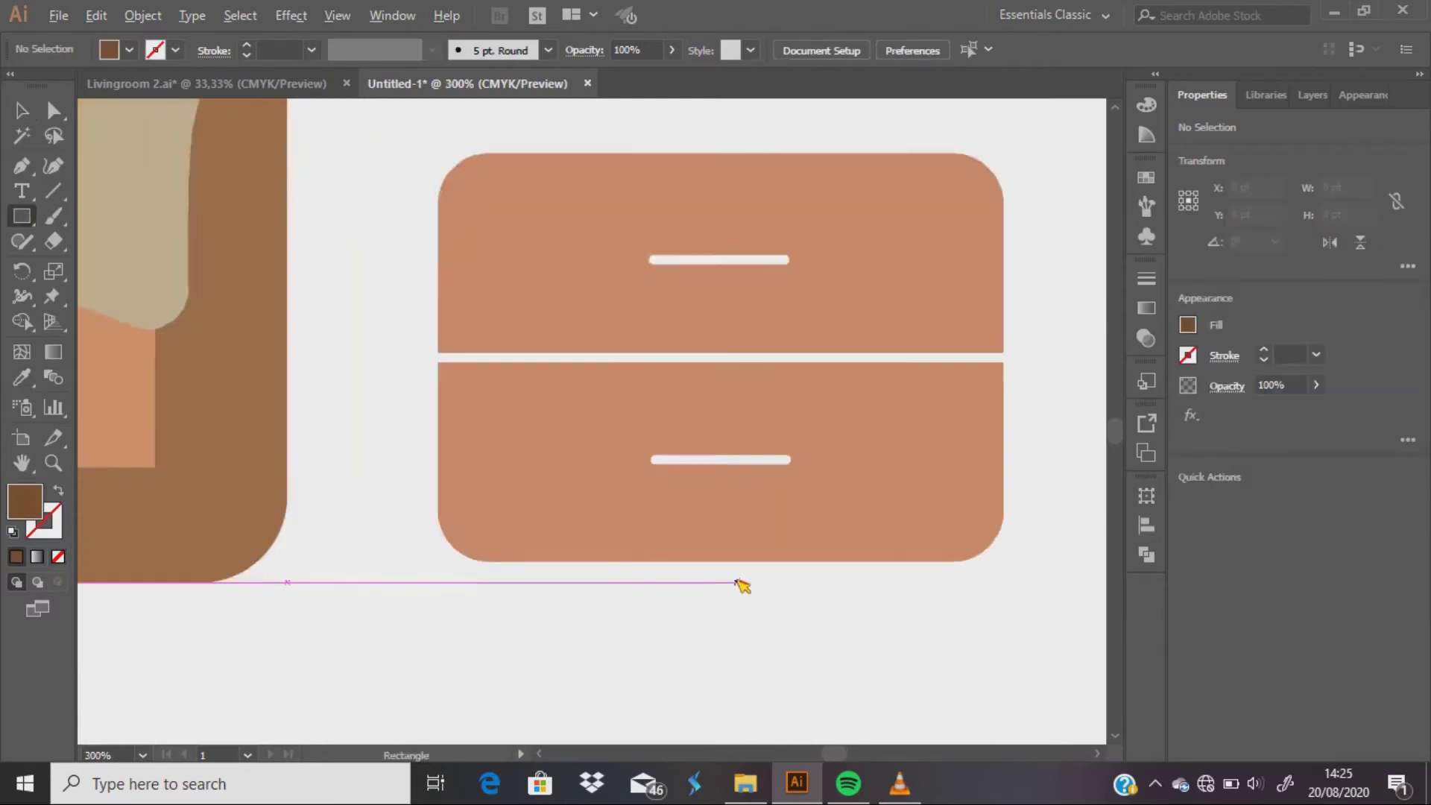
scroll(741, 585, up, 1)
drag(496, 557, 533, 606)
click(53, 119)
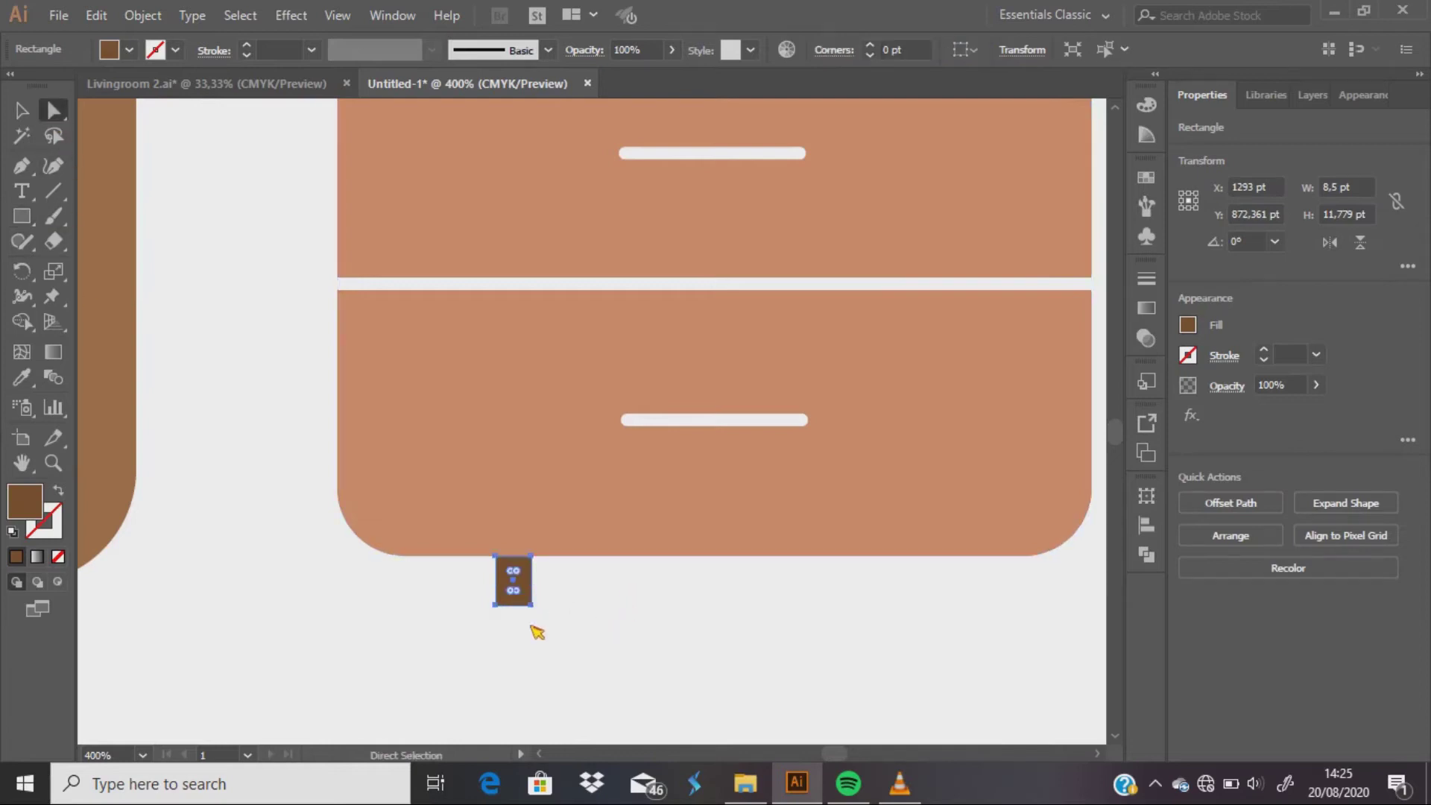
click(530, 605)
key(s)
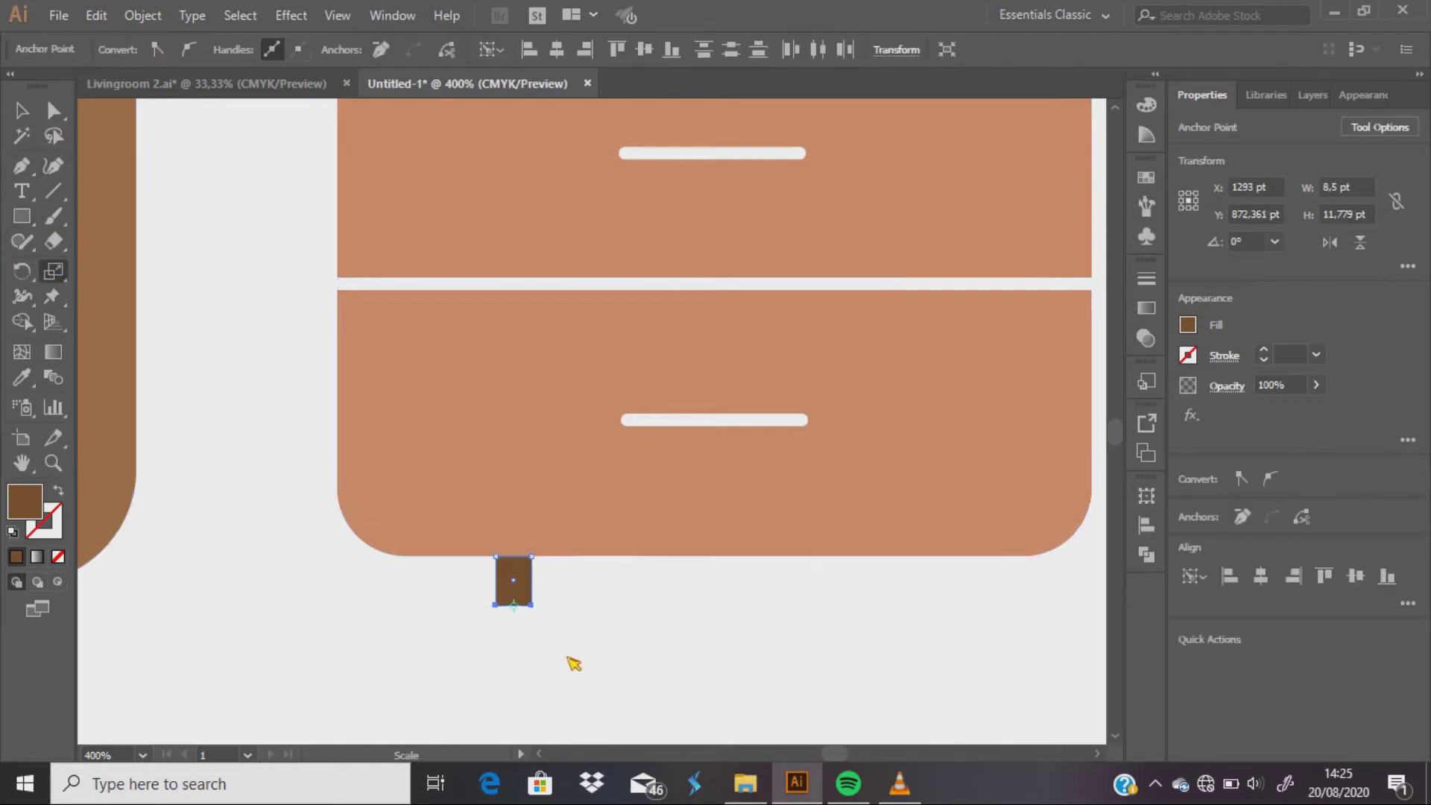
drag(503, 611, 508, 610)
Step: Copy the tapered leg under the cabinet's right side
click(65, 119)
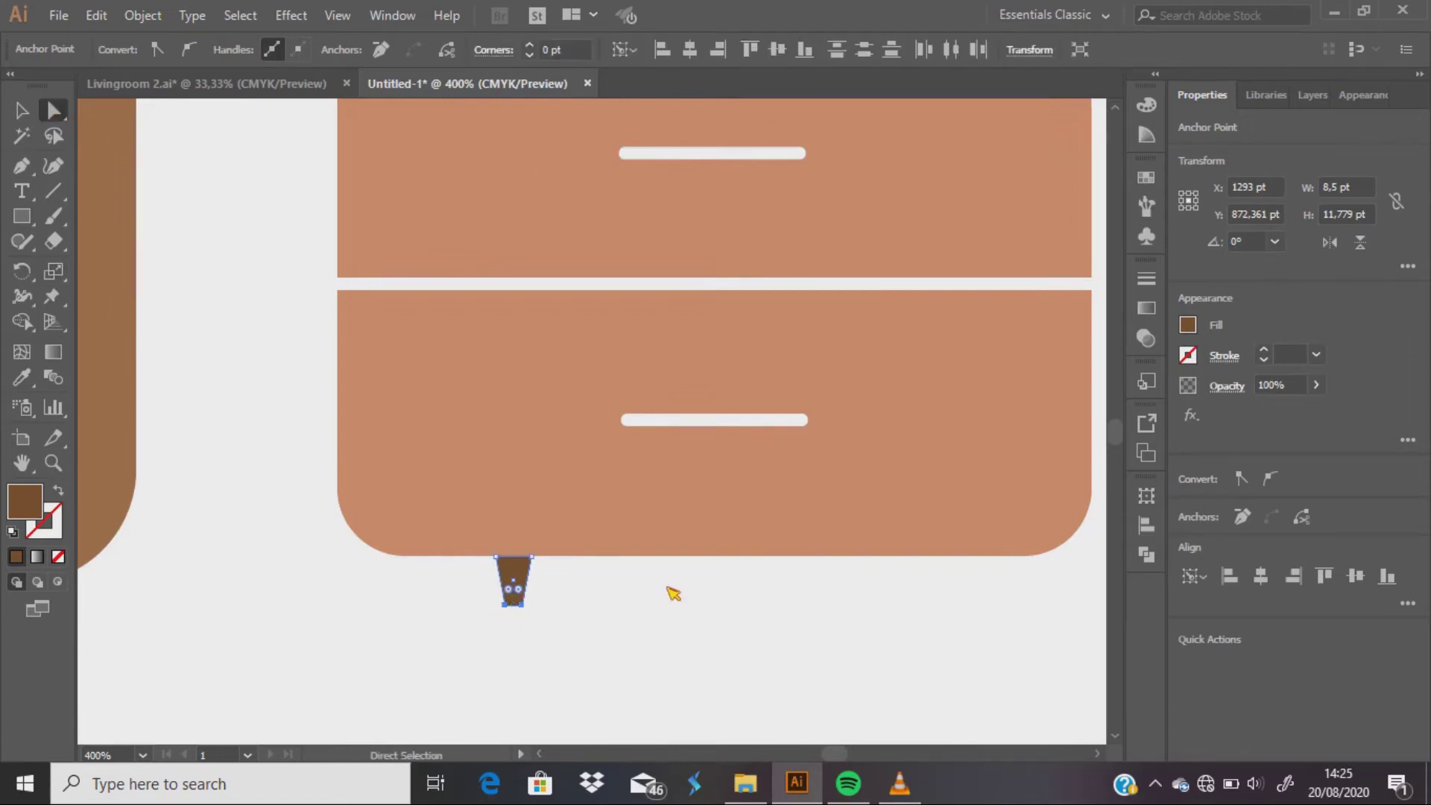
click(607, 613)
click(516, 595)
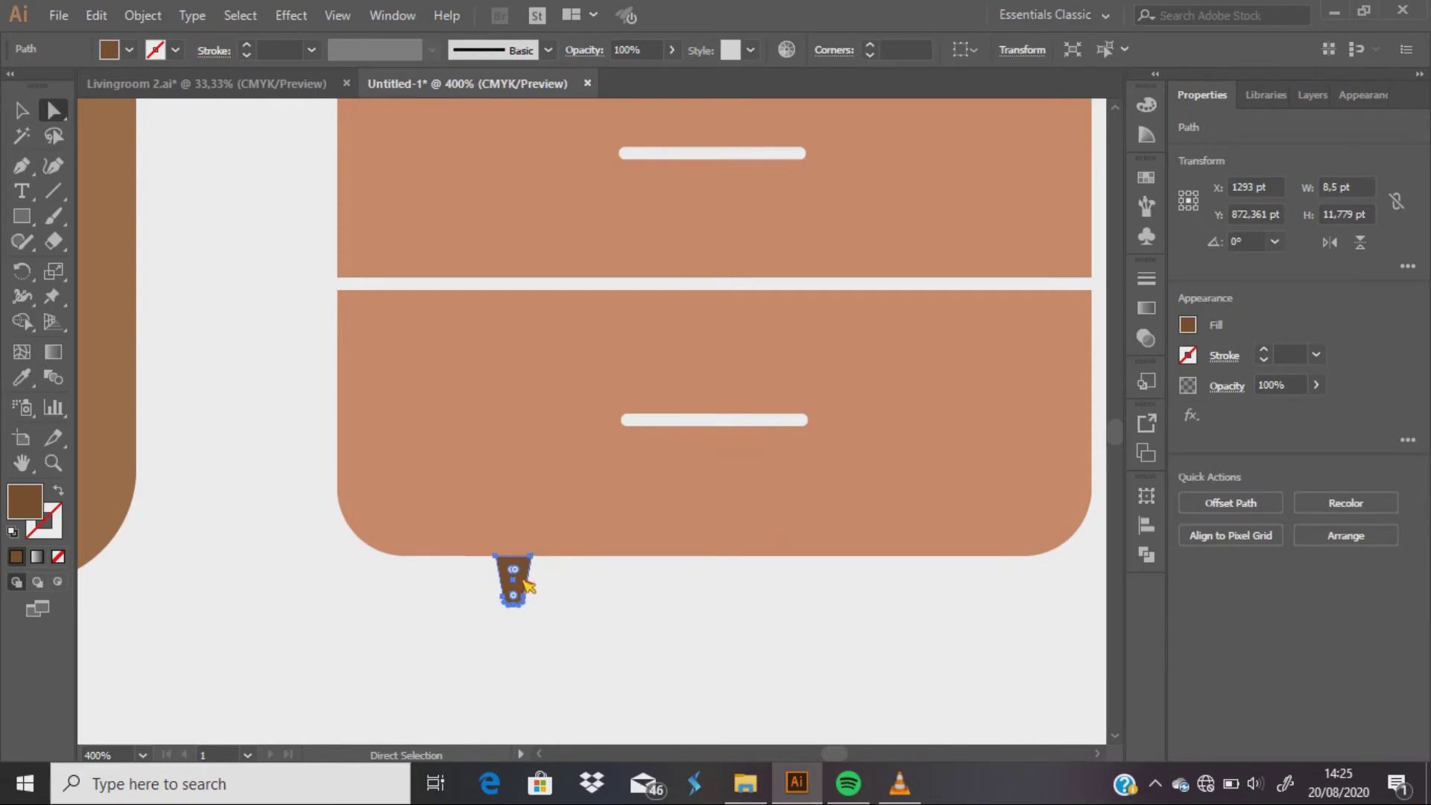
key(v)
drag(528, 585, 940, 584)
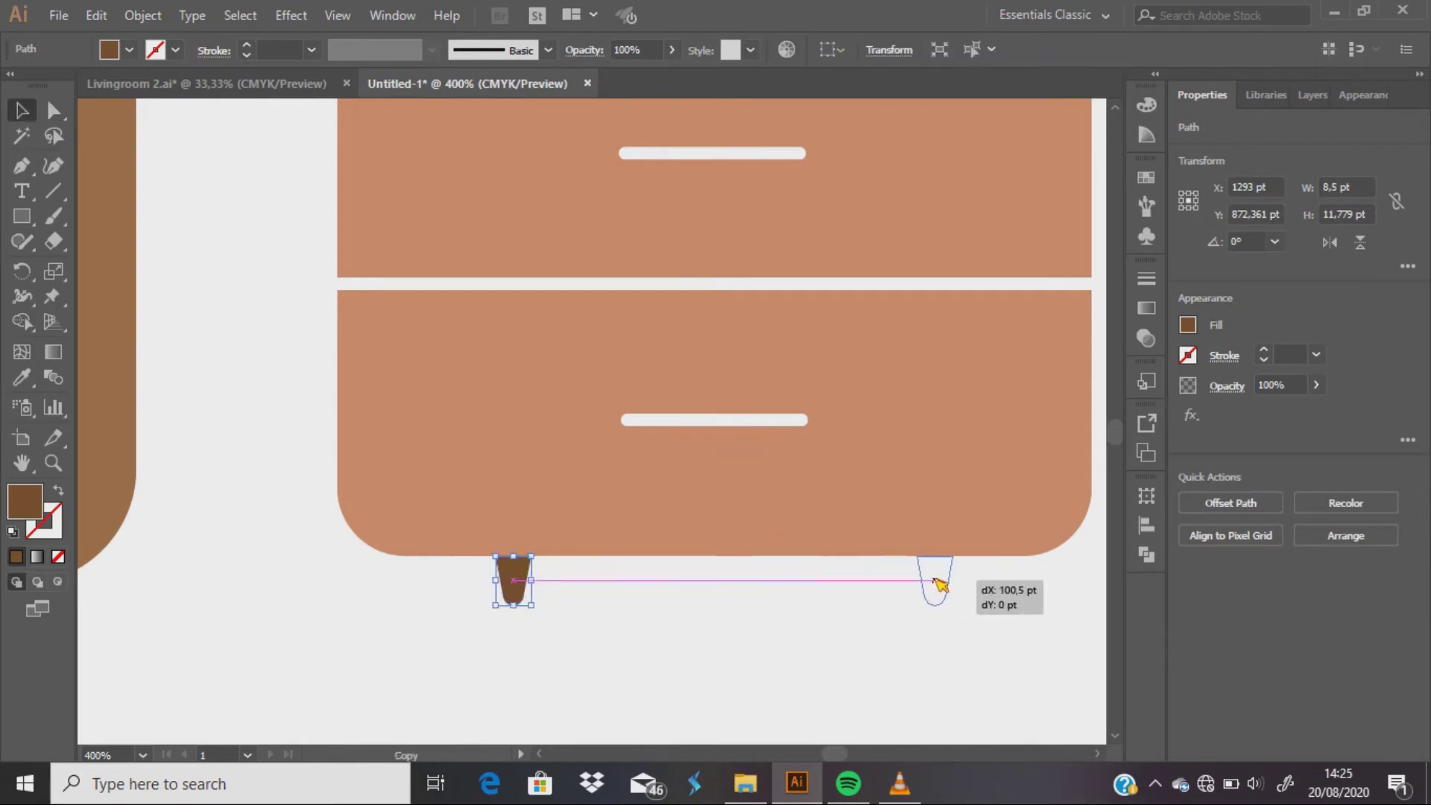
click(808, 623)
scroll(504, 626, down, 2)
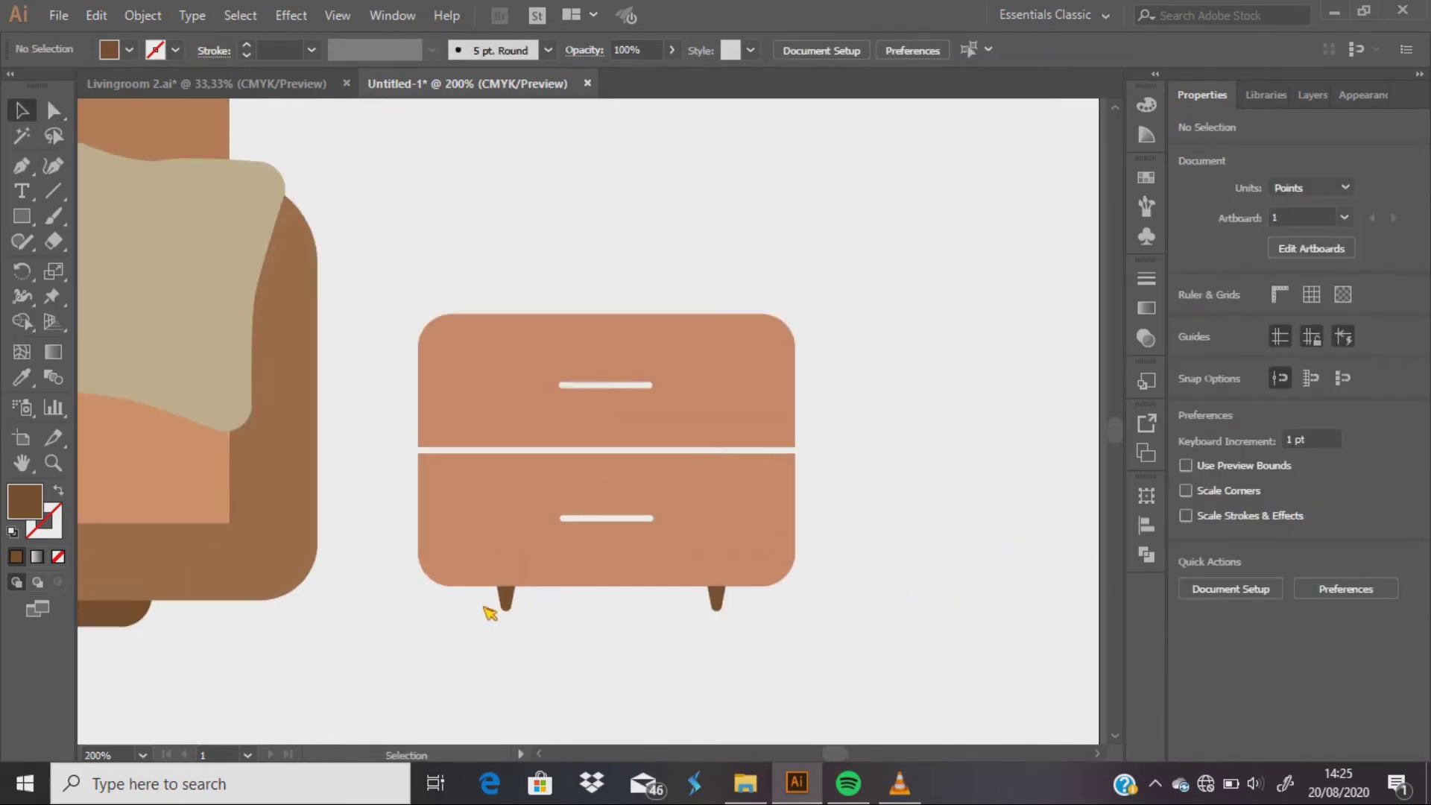
Step: Draw a dark brown block atop the cabinet and scale its bottom corners inward into a taper
key(m)
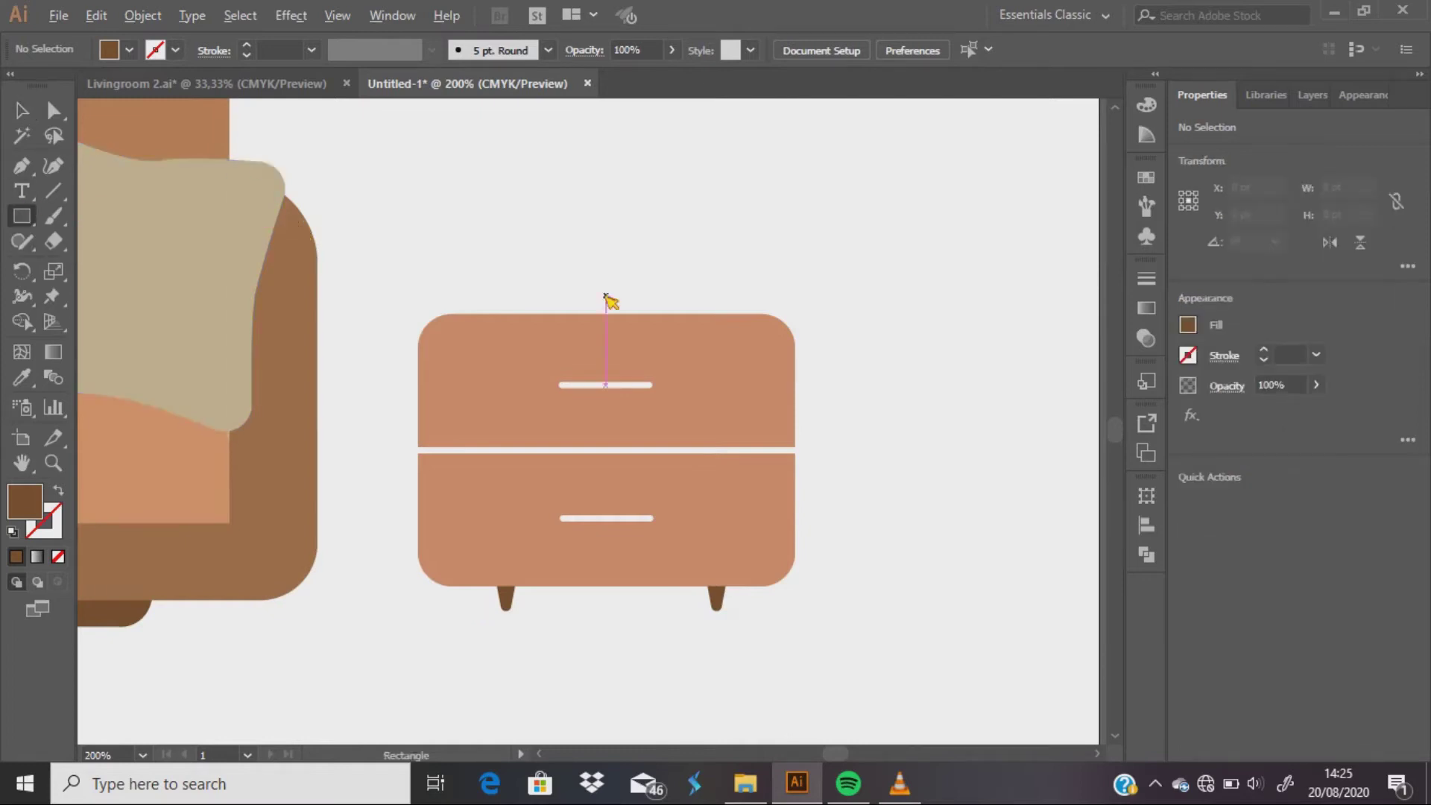
scroll(605, 296, up, 1)
scroll(616, 332, up, 1)
drag(532, 398, 683, 234)
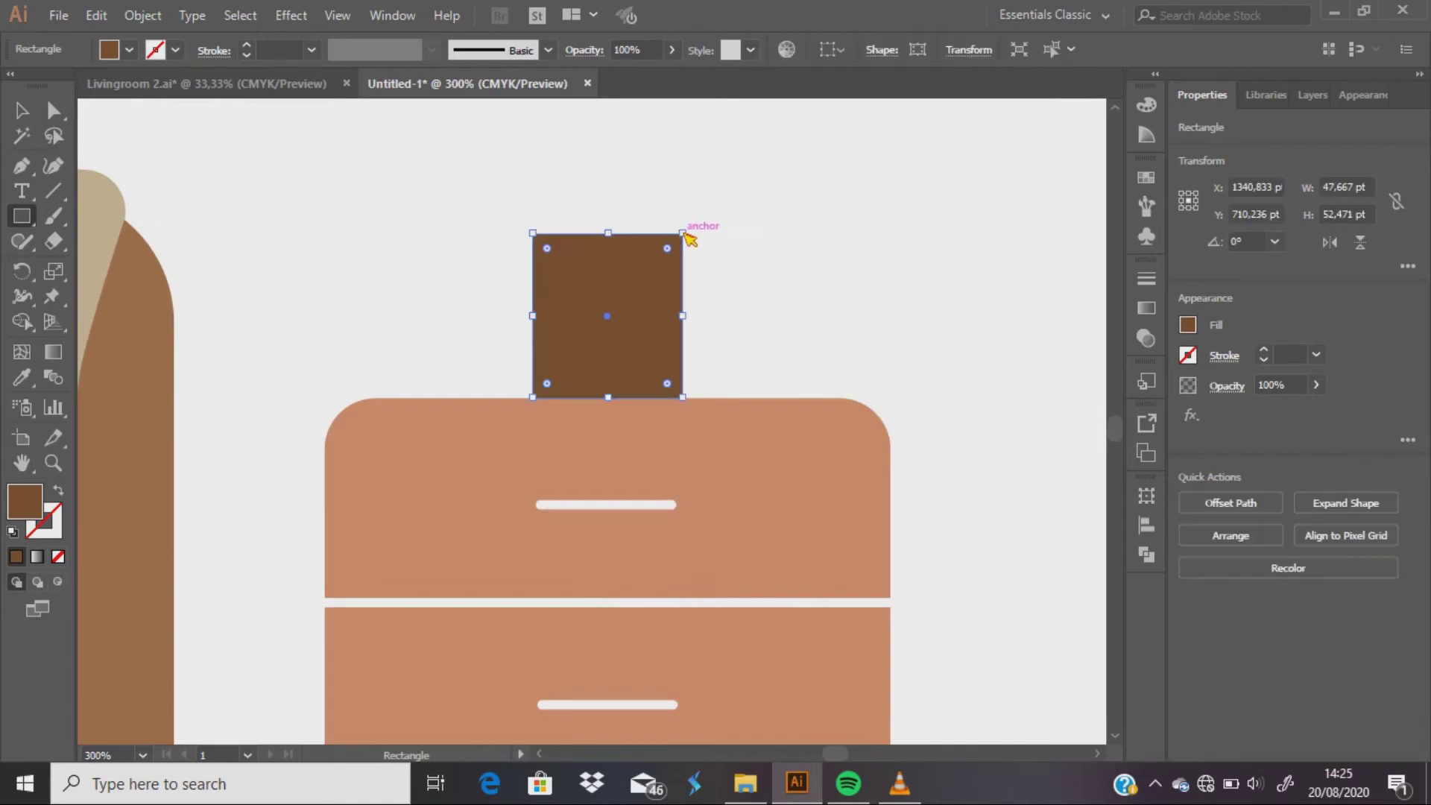
click(66, 114)
click(532, 397)
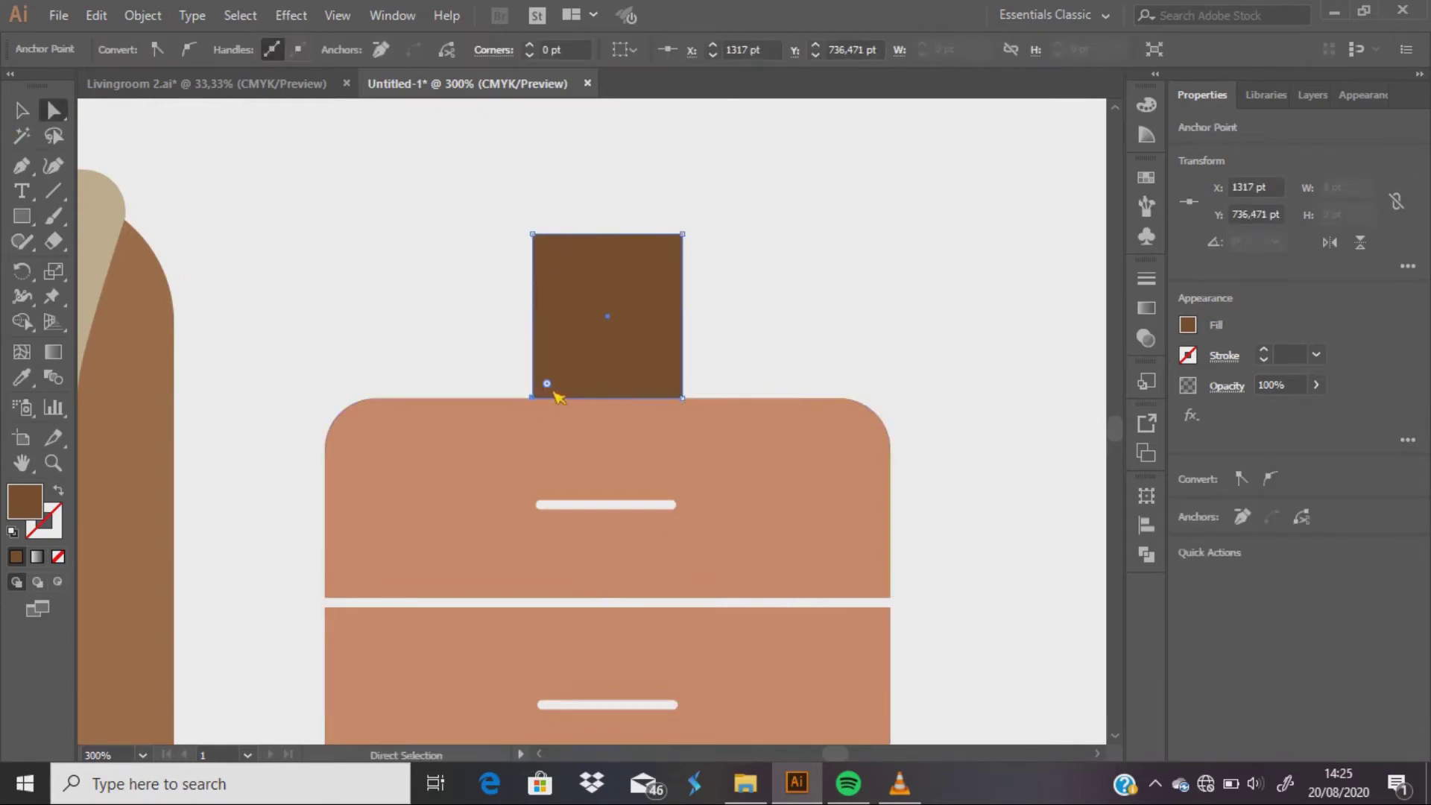
click(748, 310)
click(671, 398)
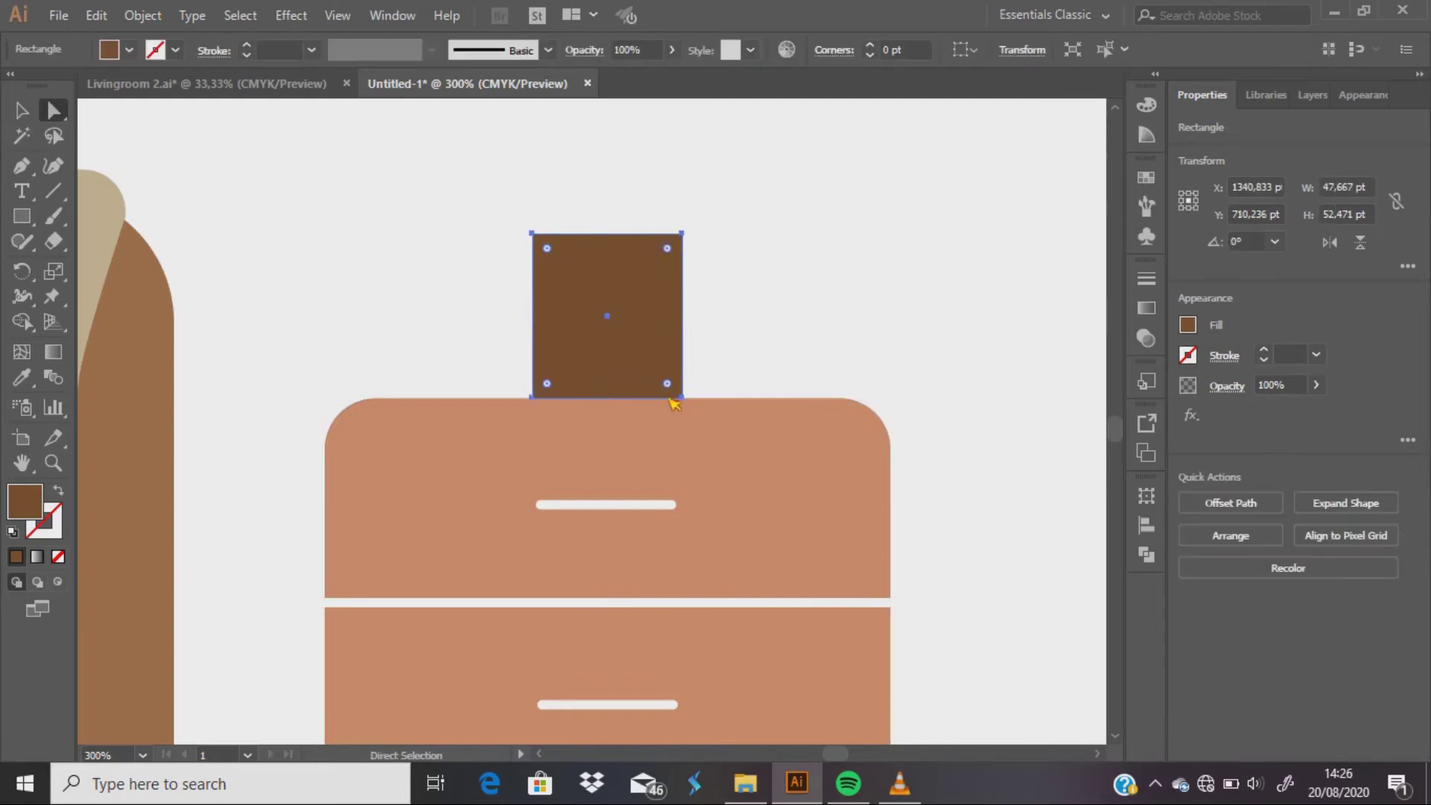
click(681, 397)
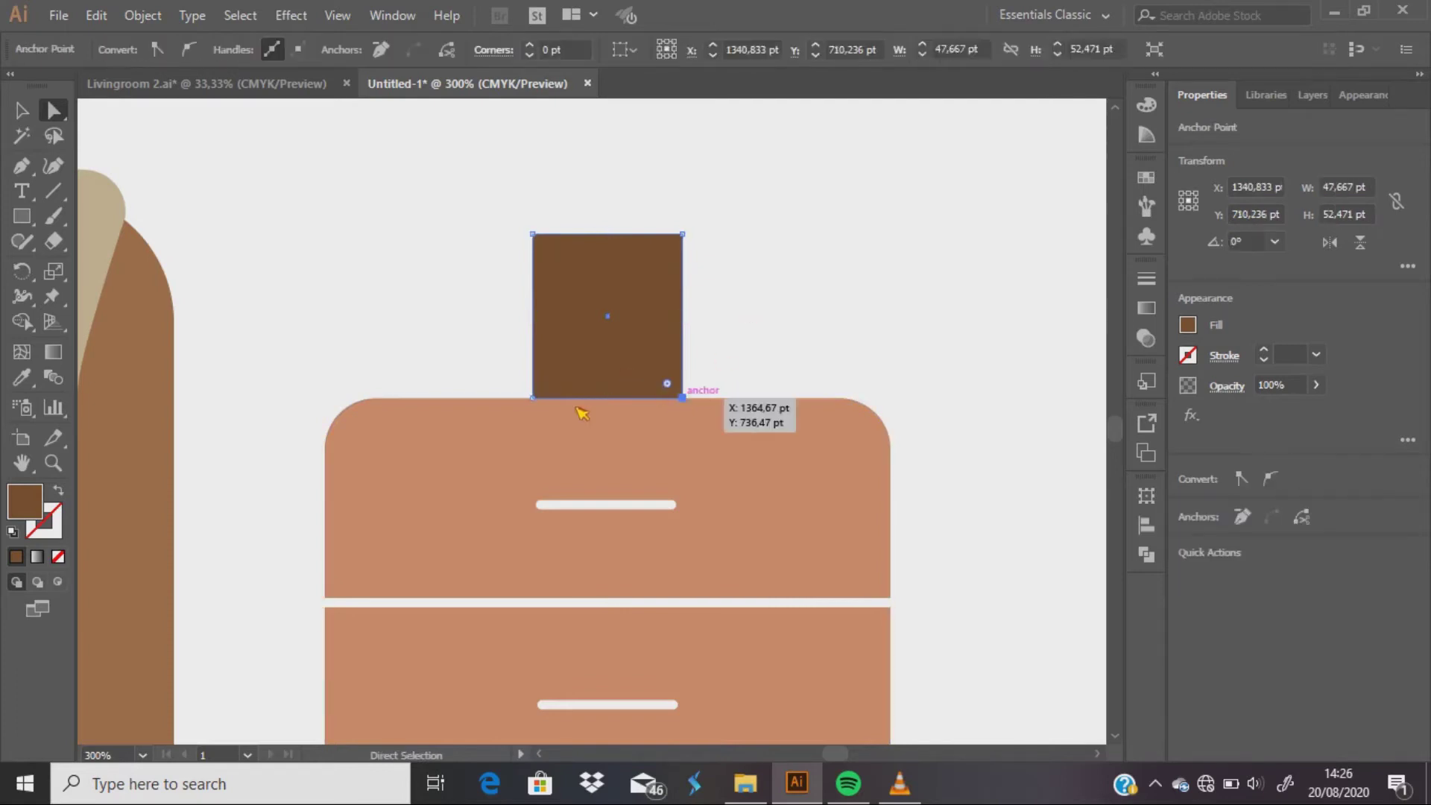
shift+click(532, 397)
key(s)
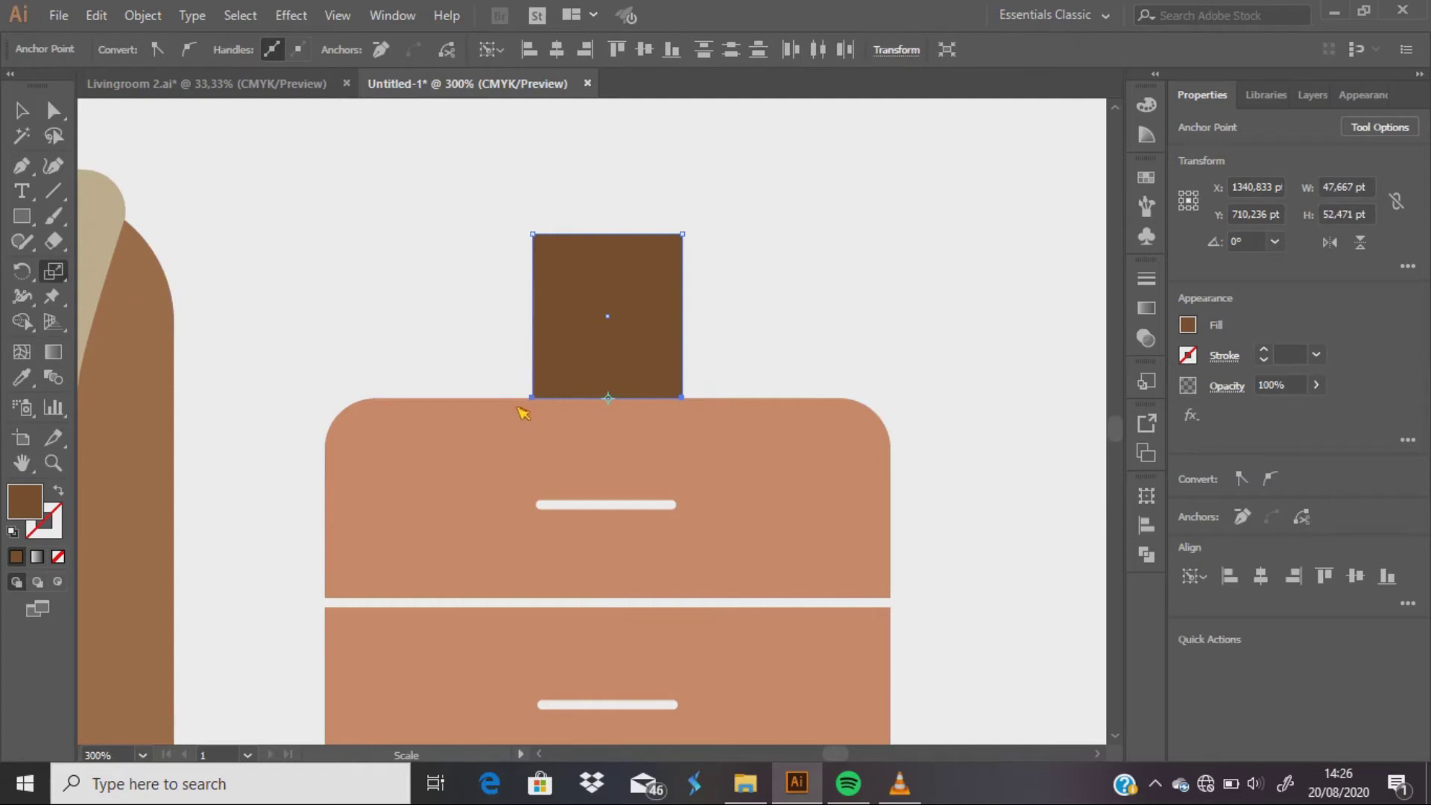
drag(537, 398, 563, 401)
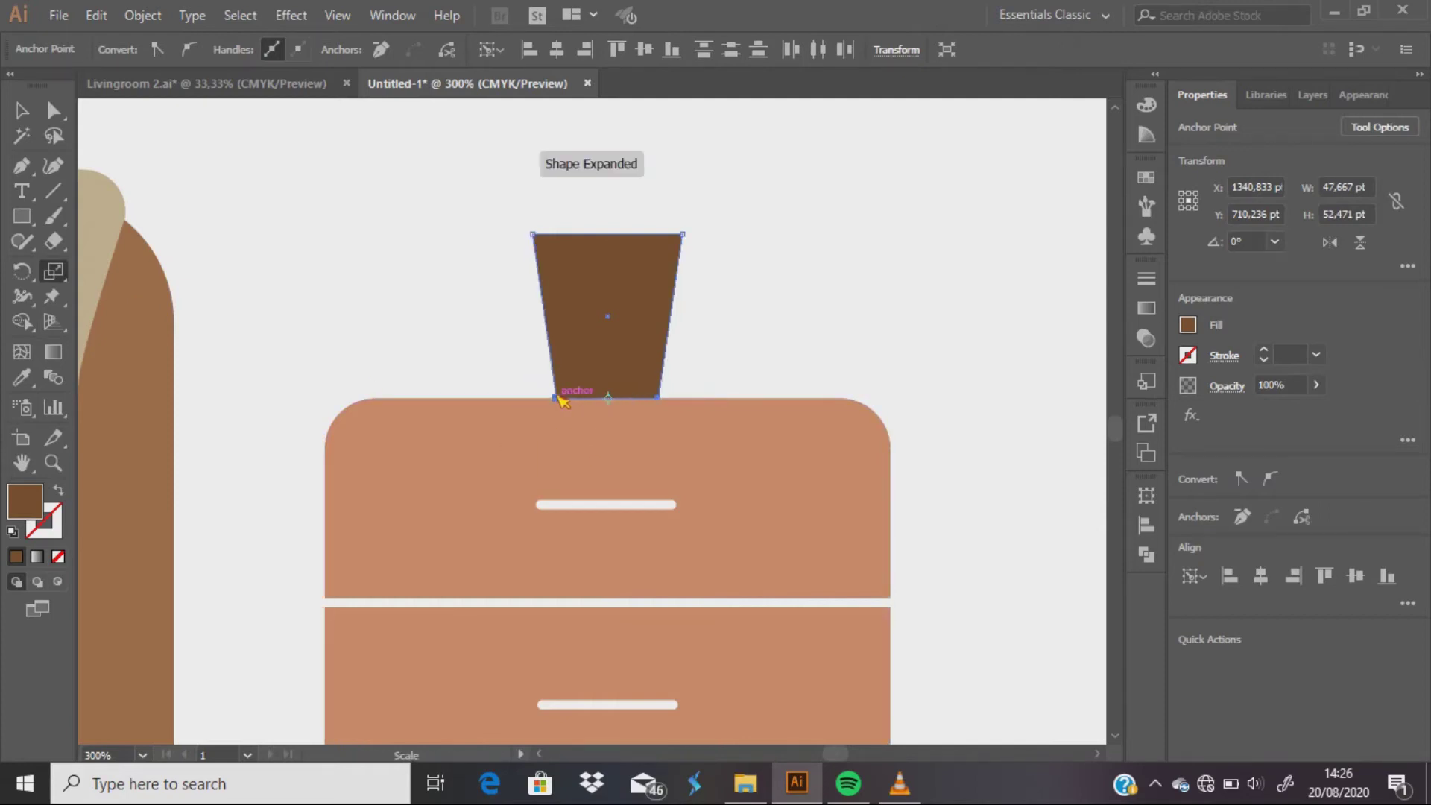
Step: Round the tapered pot's corners with the live-corner widget
key(a)
click(598, 310)
drag(559, 263, 550, 246)
click(318, 281)
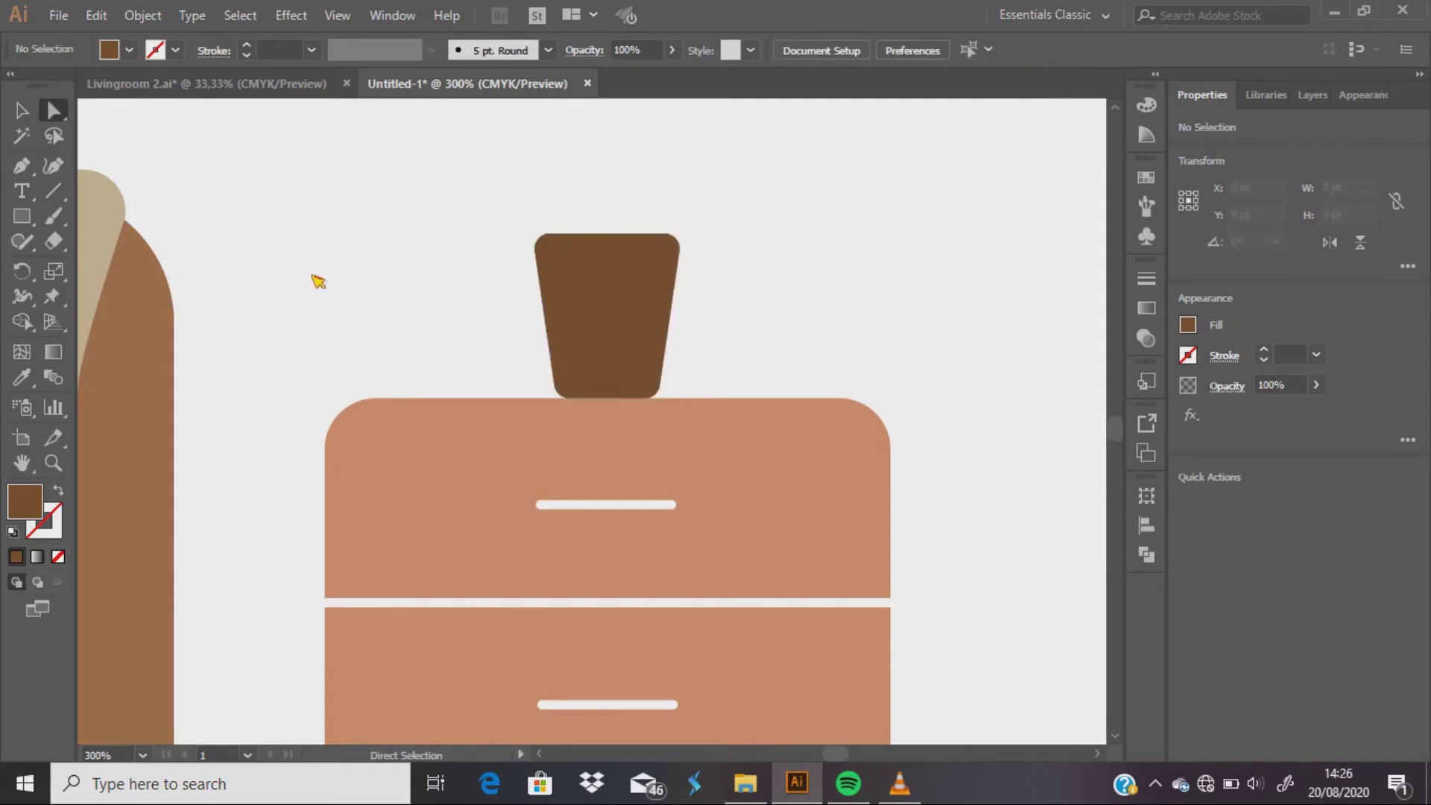
alt+scroll(153, 484, down, 1)
Step: Draw a tall green-filled ellipse to the right of the pot
click(22, 217)
drag(23, 225, 112, 265)
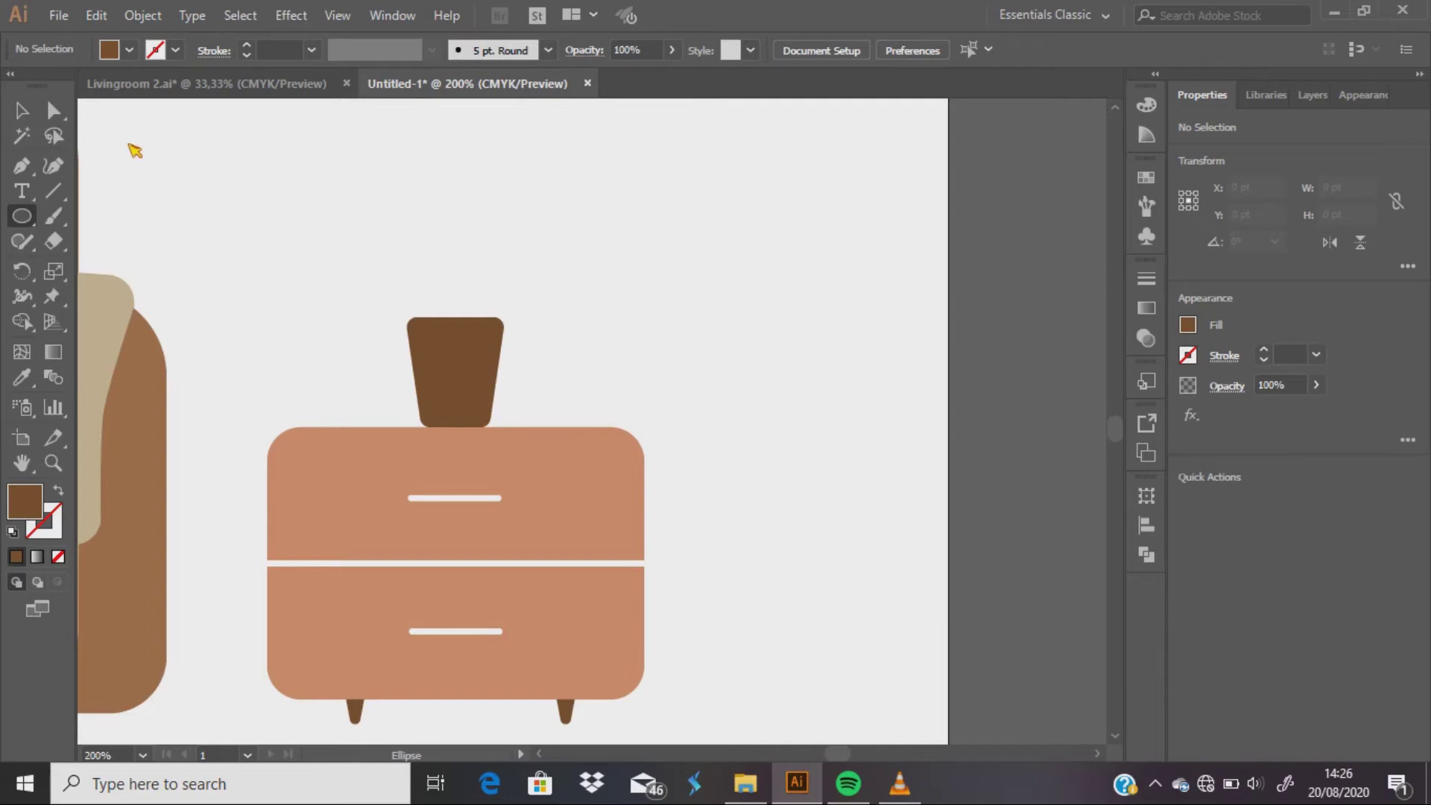
click(129, 50)
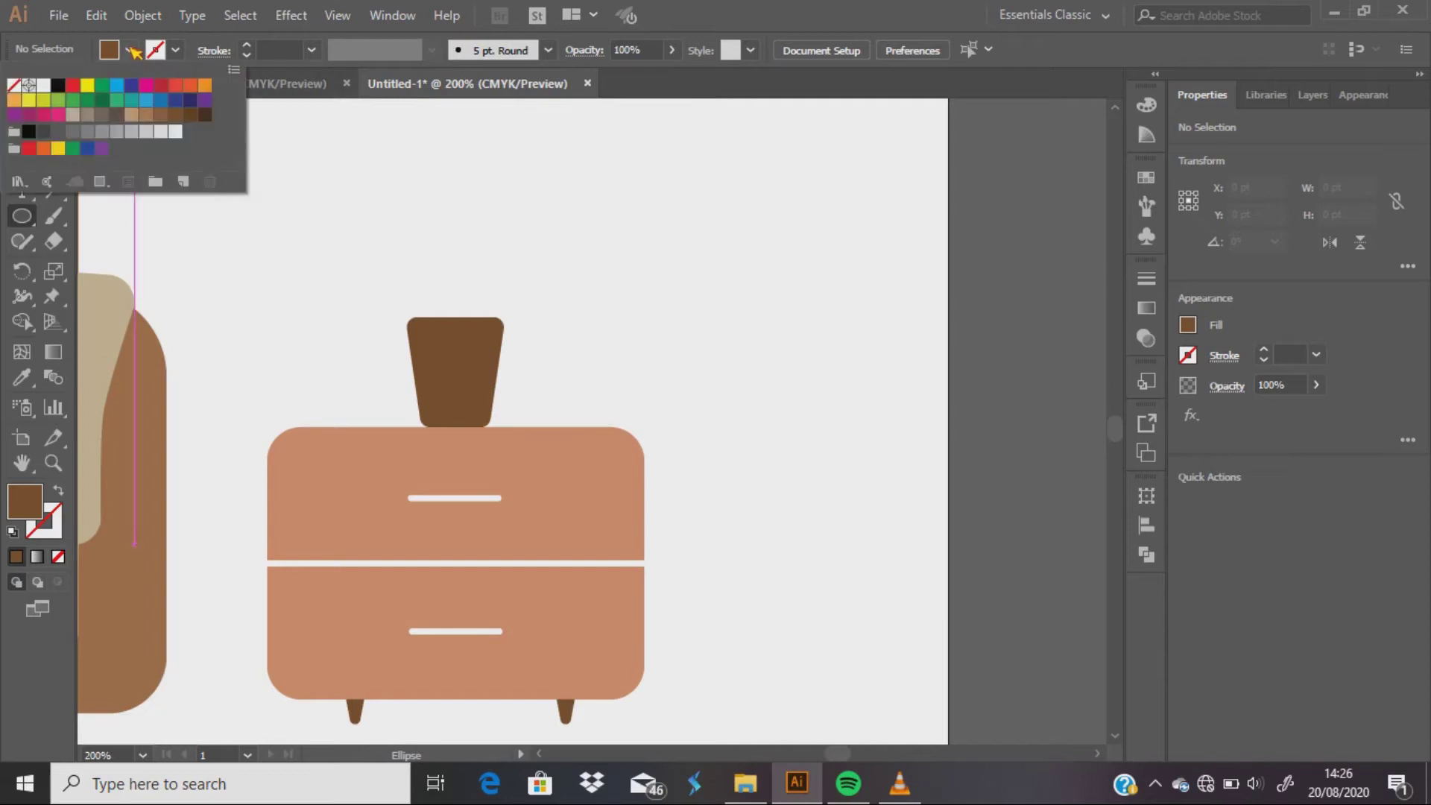
click(73, 100)
drag(628, 221, 680, 356)
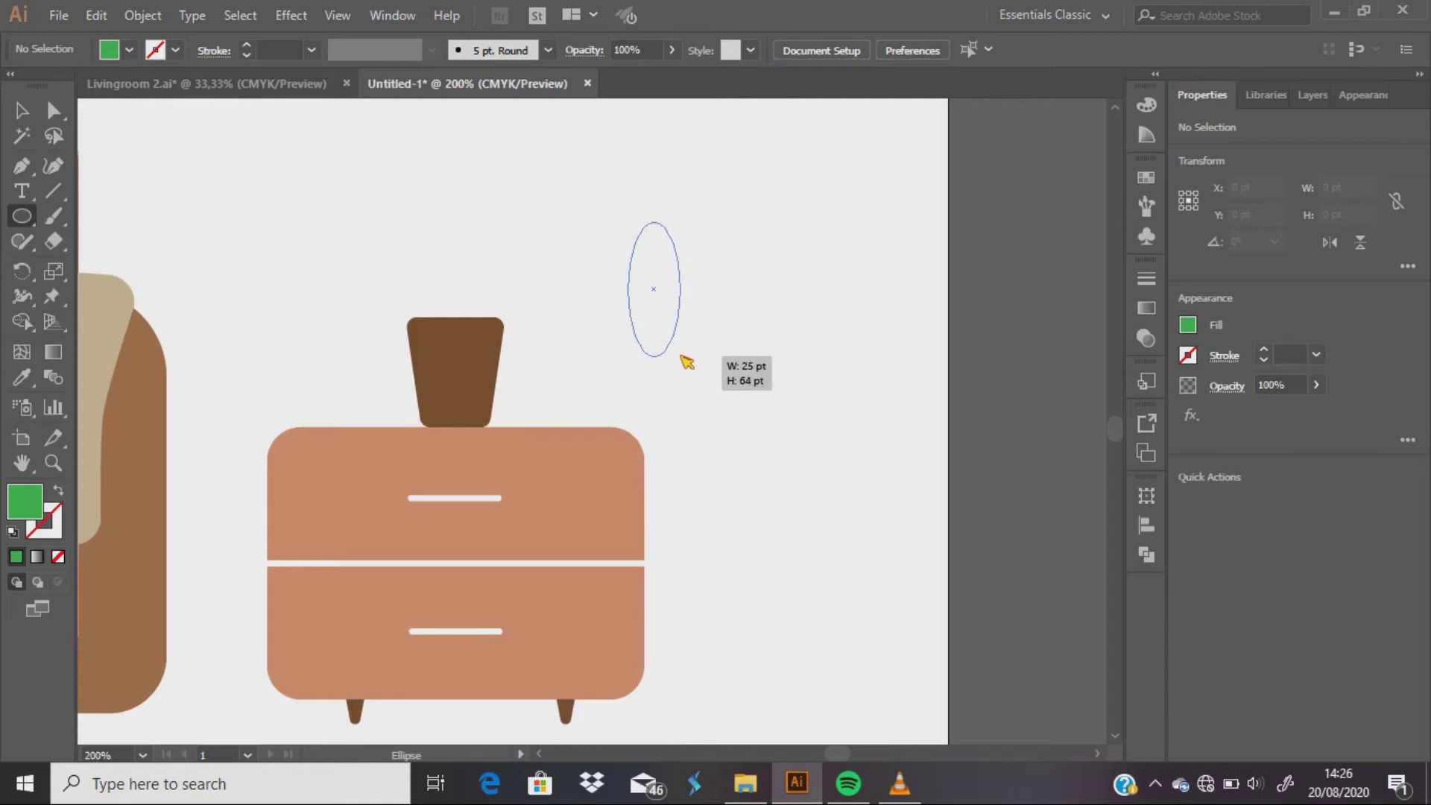
drag(686, 361, 680, 358)
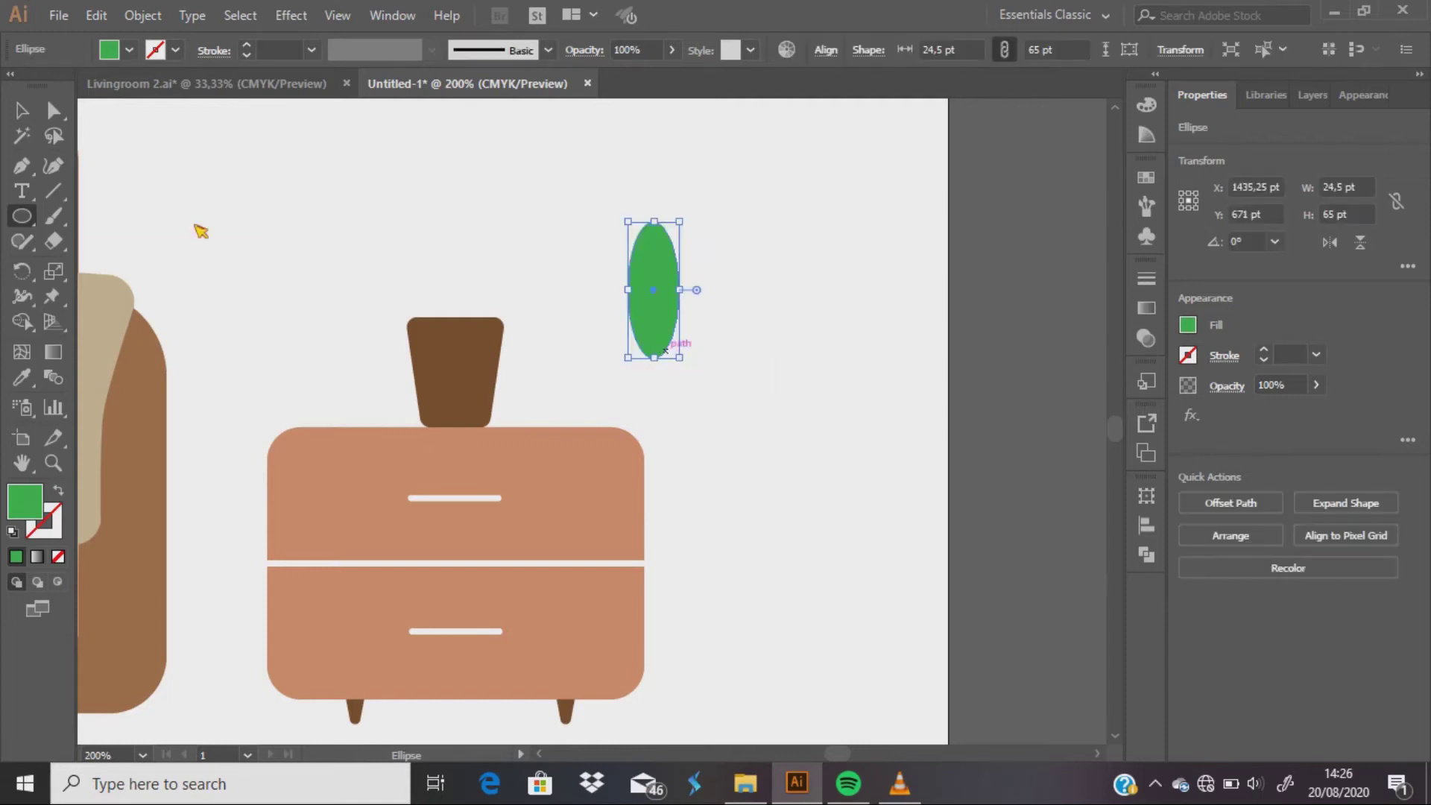
Step: Recolour it light yellow-green, sharpen both ends to points and narrow it into a leaf
drag(33, 175, 112, 240)
click(129, 50)
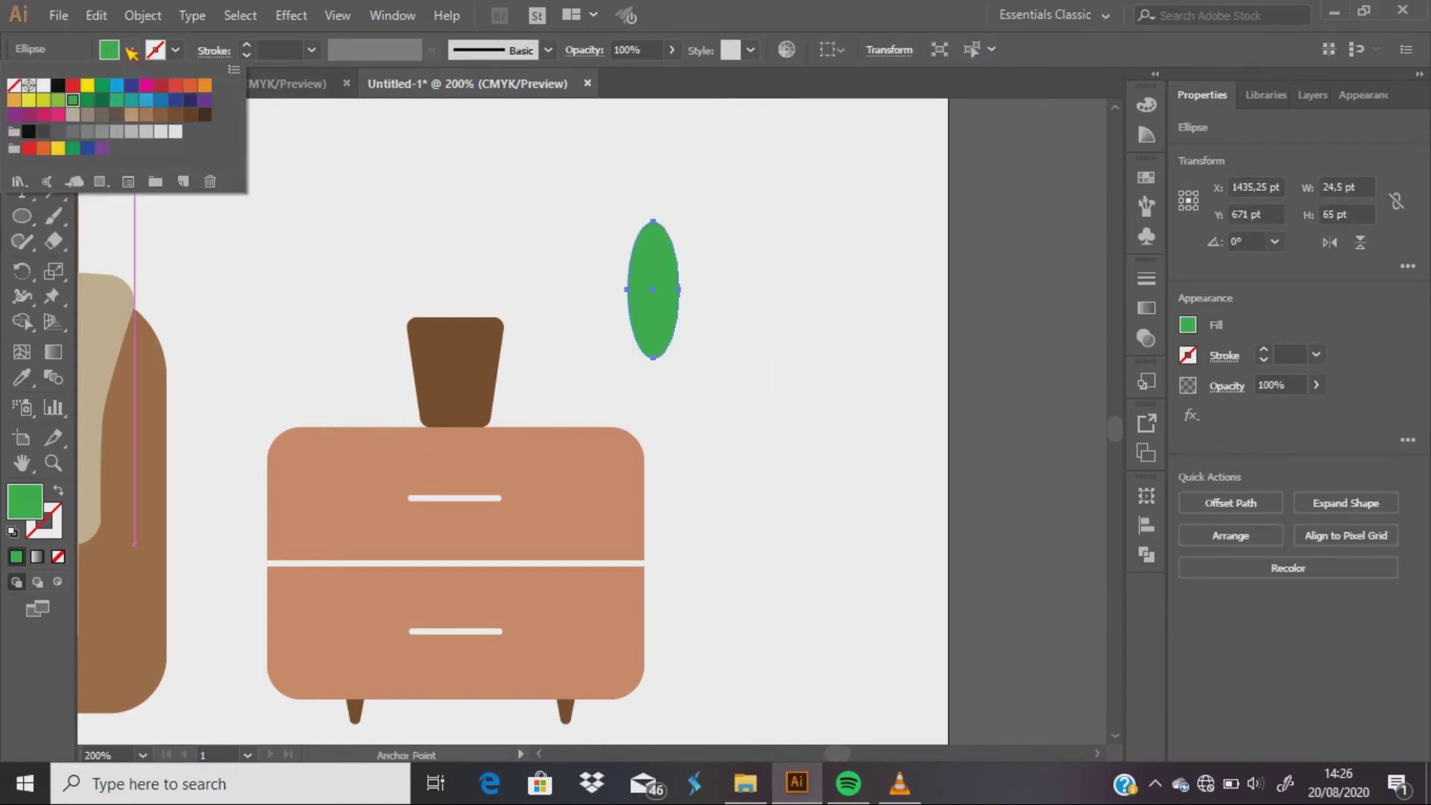
click(58, 100)
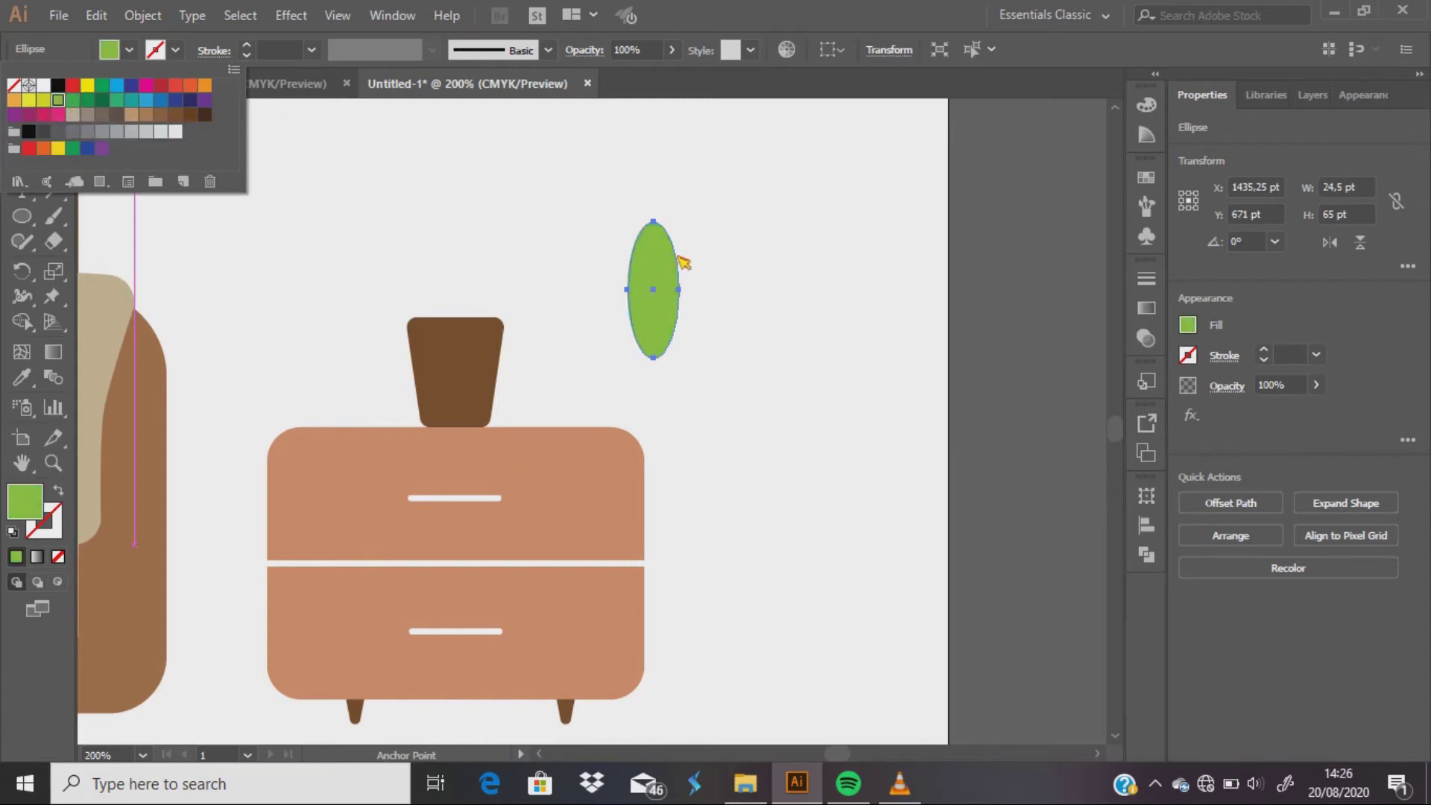
click(656, 222)
click(653, 358)
click(653, 222)
key(v)
mouse_move(679, 290)
mouse_down()
mouse_move(456, 295)
mouse_move(551, 403)
mouse_up()
Step: Copy the leaf in the pot, tilt it right and recolour it darker green
click(585, 265)
scroll(517, 281, up, 2)
scroll(477, 313, up, 1)
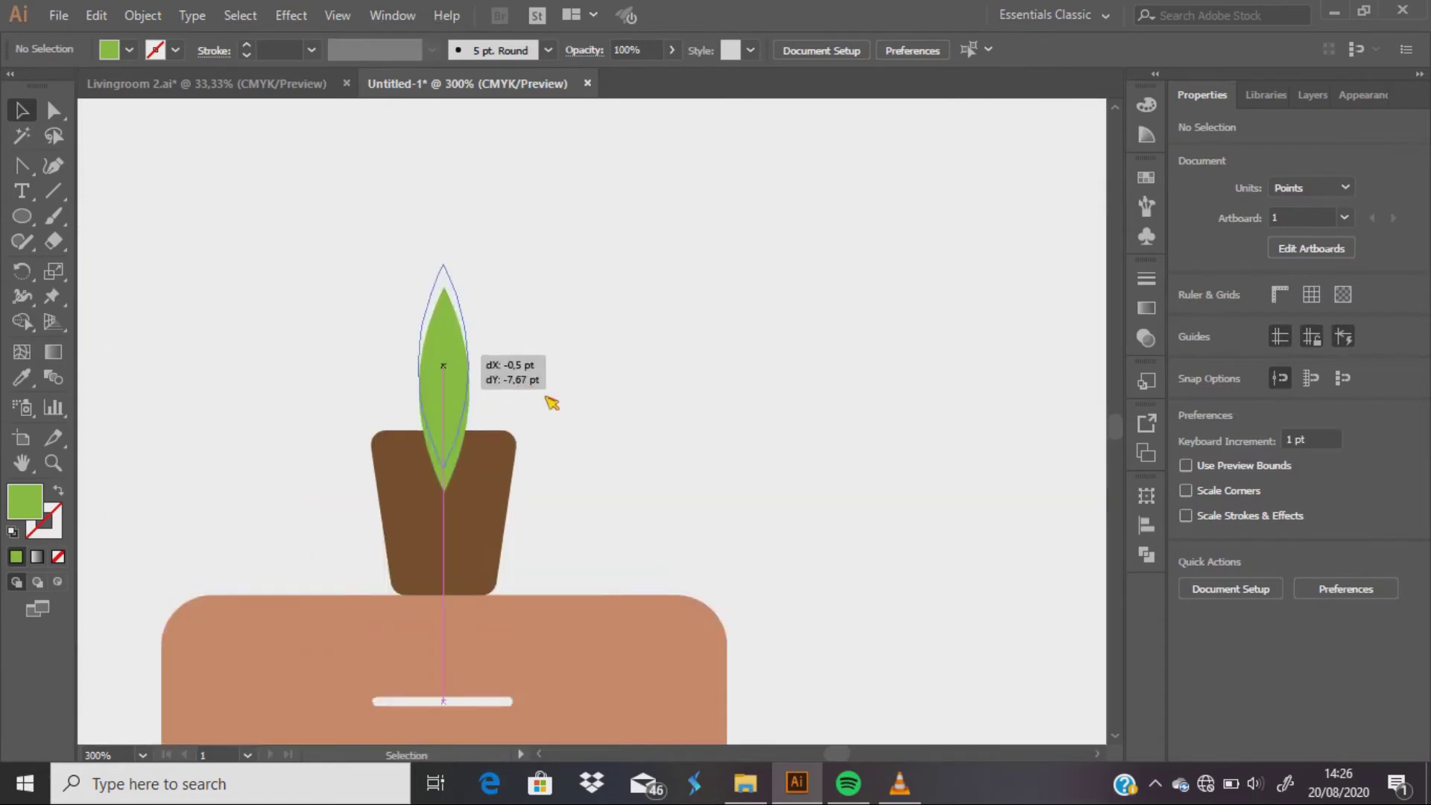
scroll(551, 403, down, 1)
scroll(530, 389, up, 1)
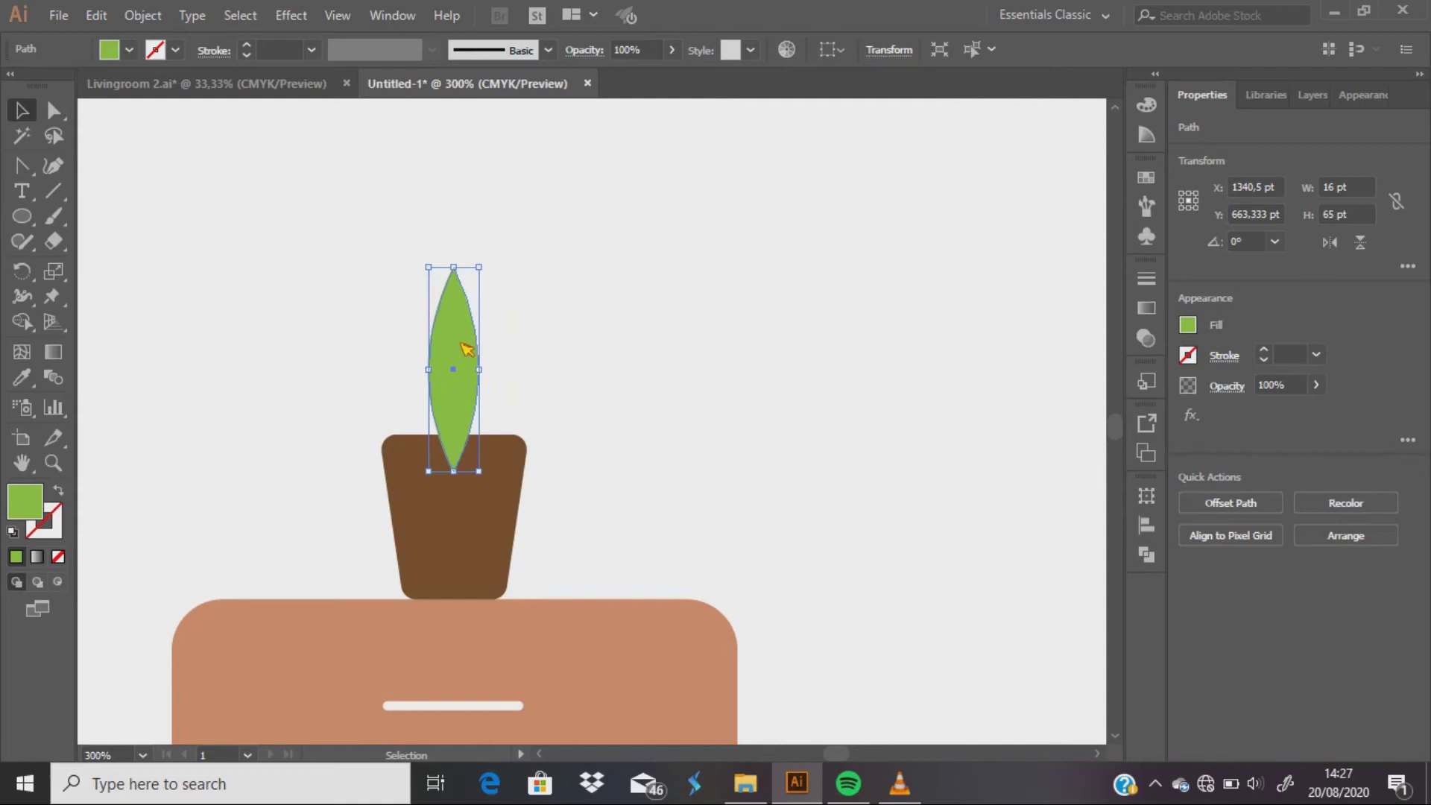
drag(492, 259, 526, 278)
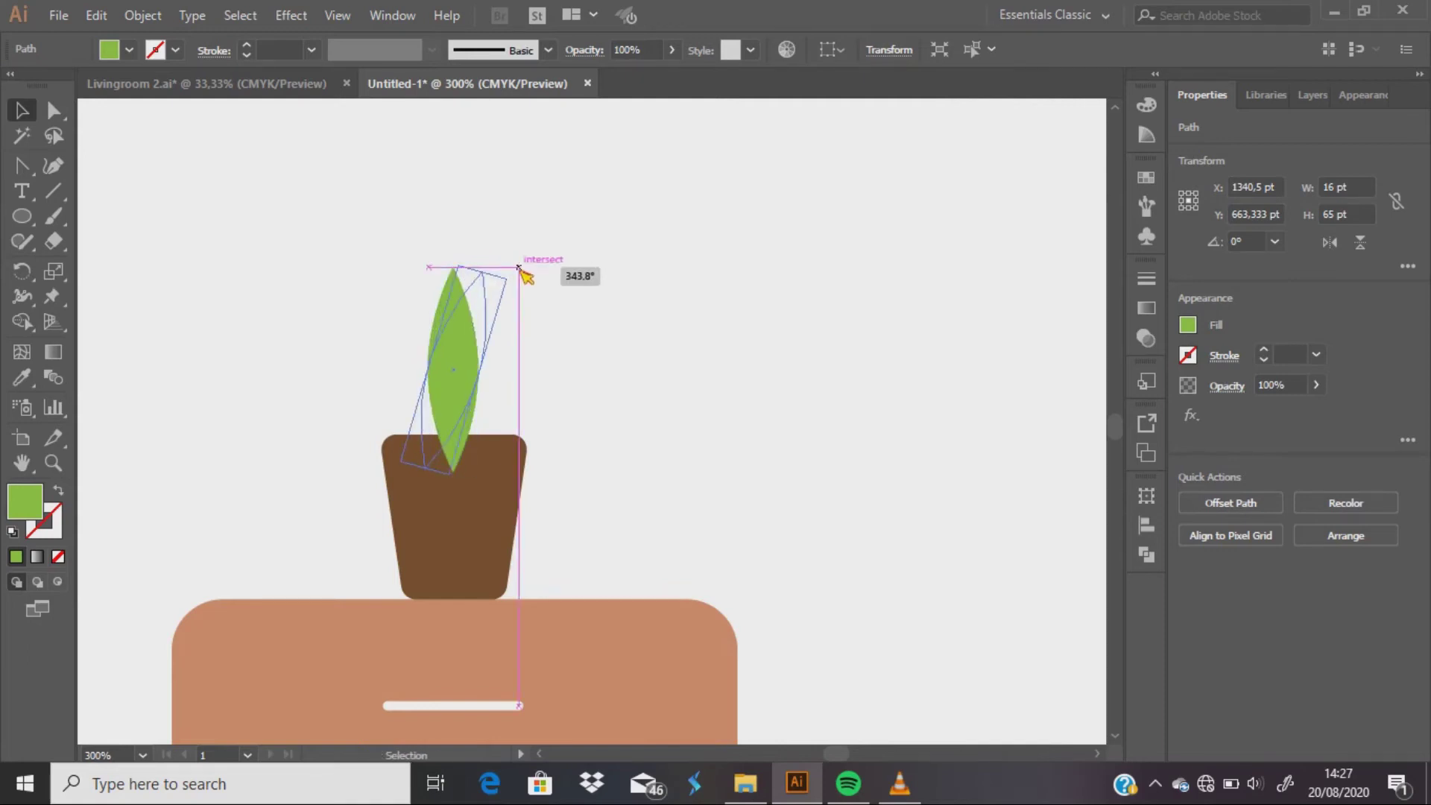
drag(465, 369, 481, 373)
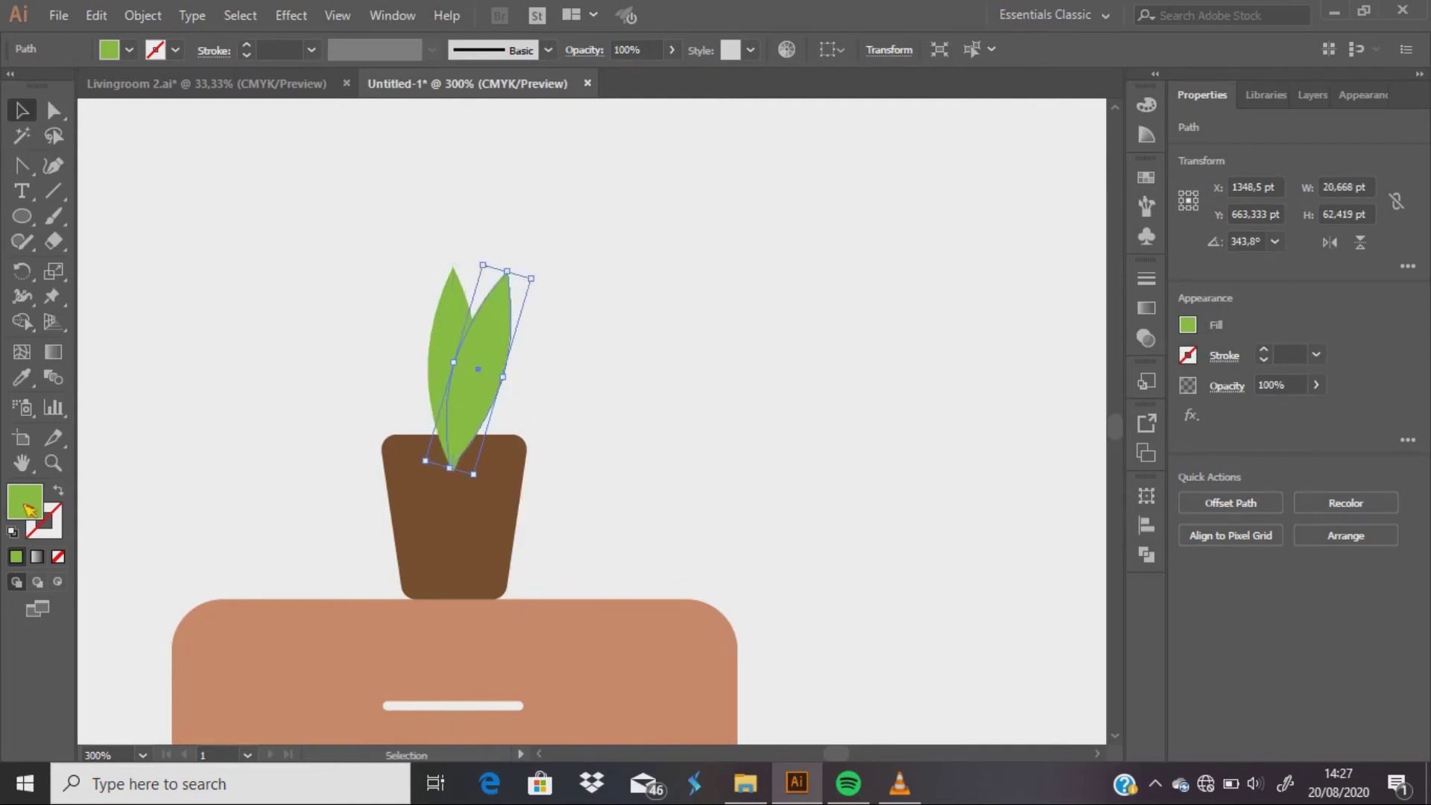
double_click(30, 510)
click(882, 450)
click(1211, 375)
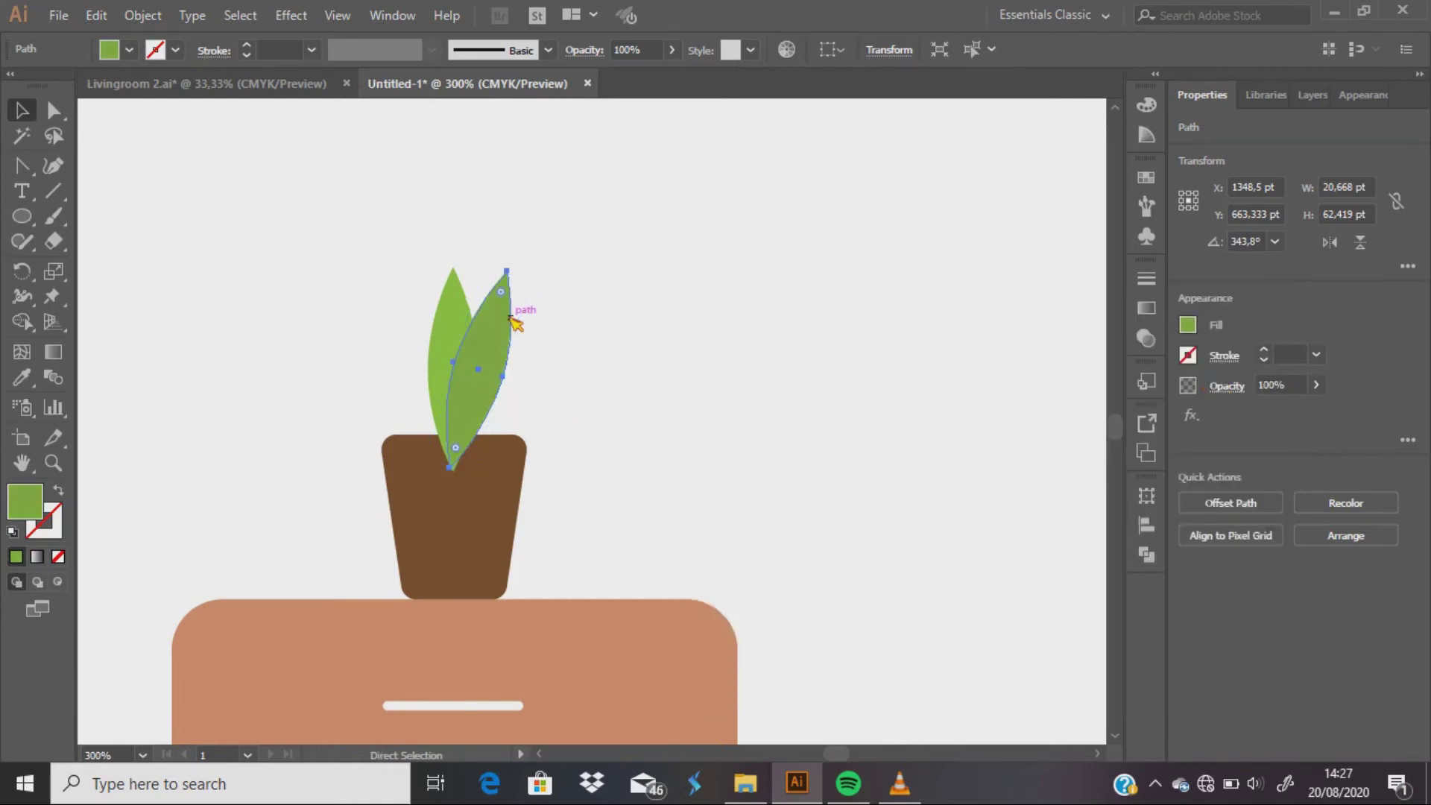
Step: Add a third leaf tilted further right on the pot's right side in an even darker green
drag(547, 282, 568, 293)
drag(501, 358, 510, 360)
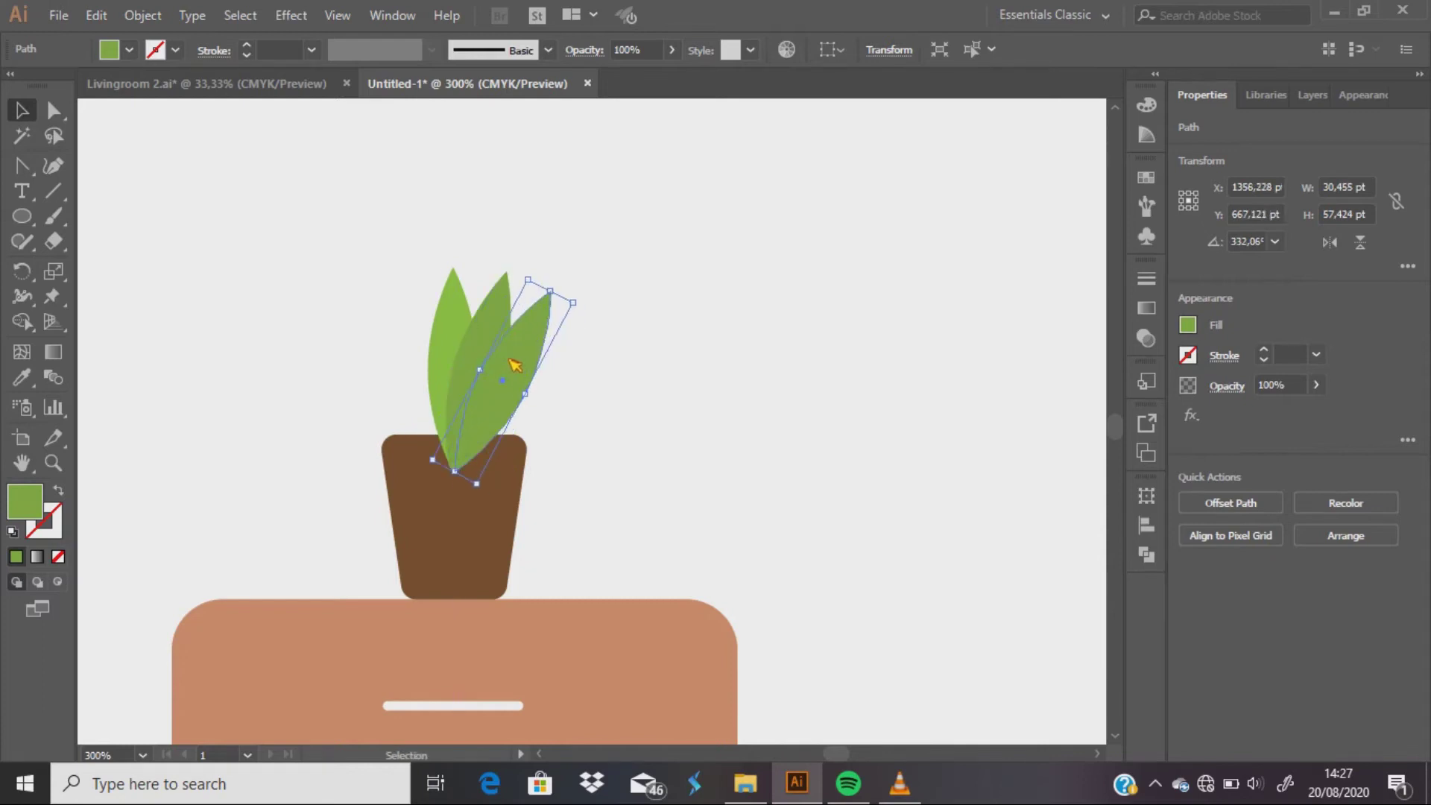
double_click(39, 500)
click(879, 487)
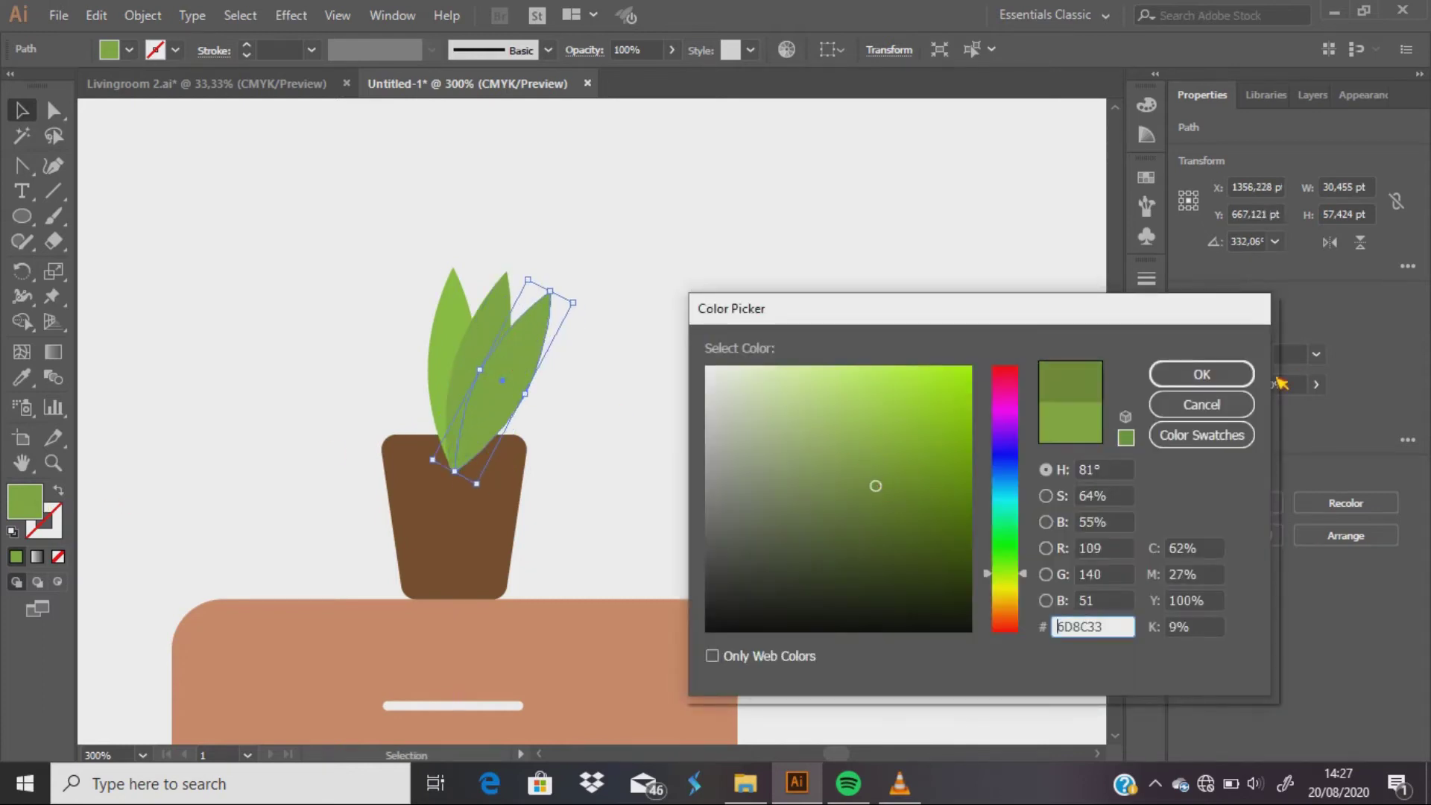
click(1241, 378)
click(582, 415)
click(521, 344)
right_click(496, 317)
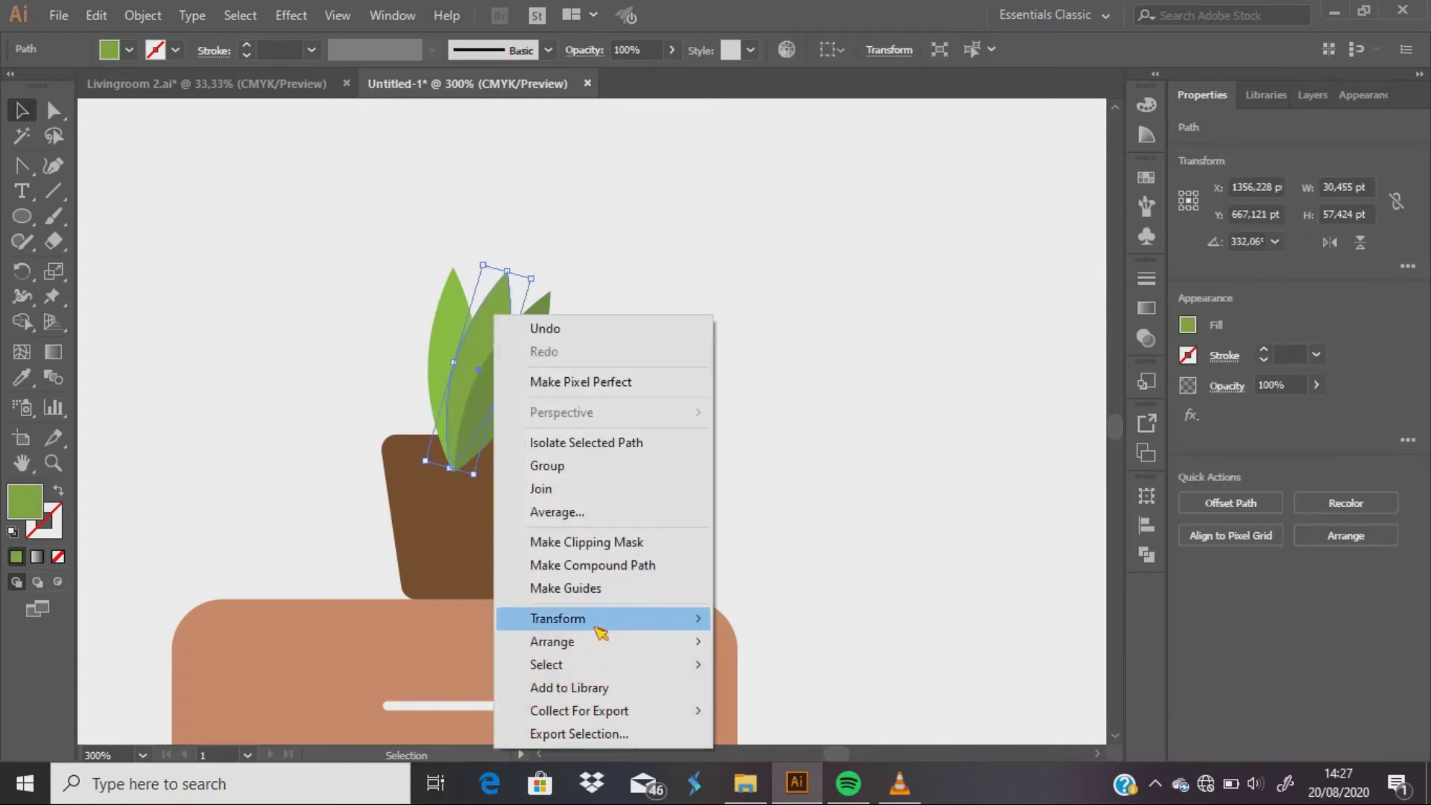
Step: Send the leaf to the back and bring the pot to the front, tucking the leaf bases behind it
click(813, 711)
right_click(533, 328)
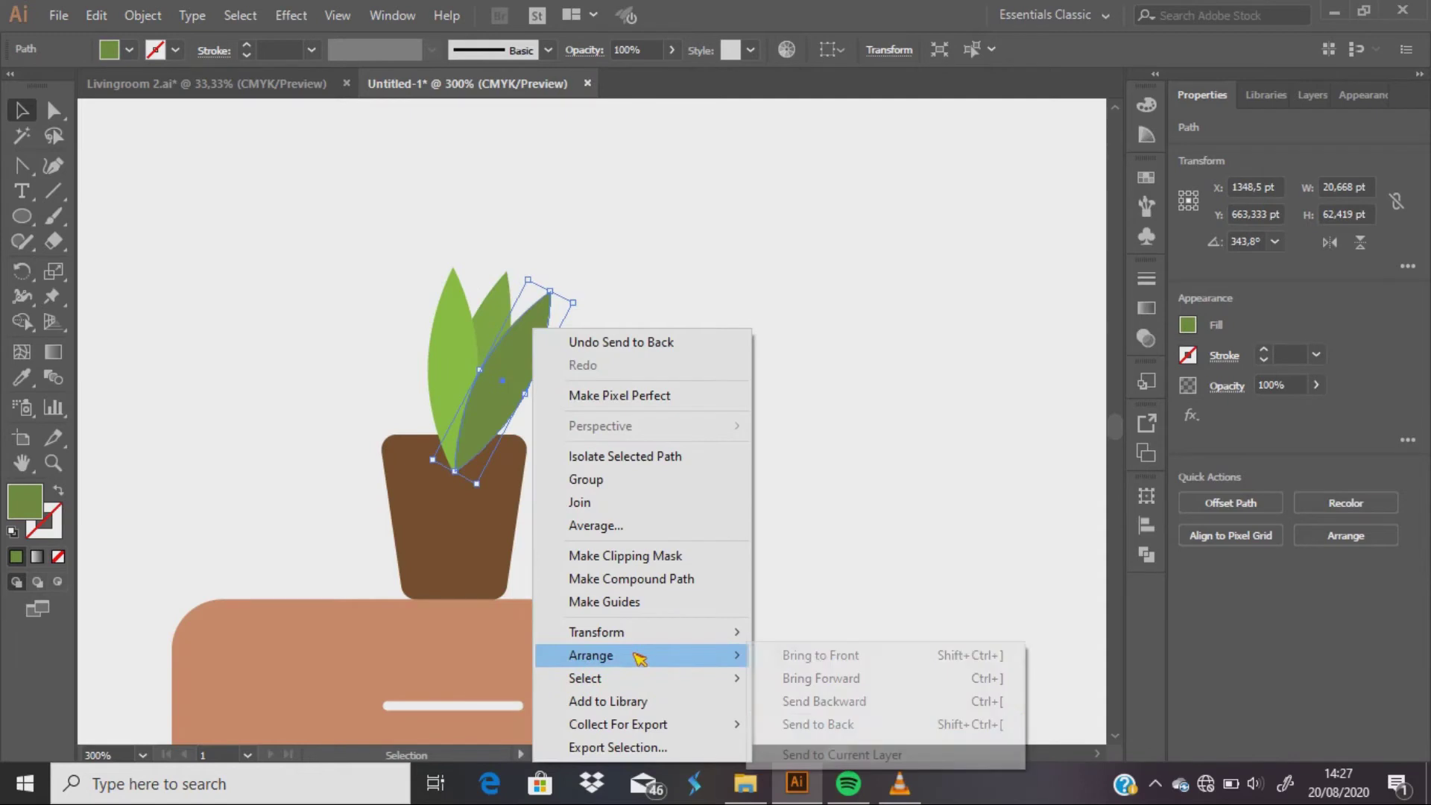
key(Escape)
click(463, 322)
mouse_move(596, 632)
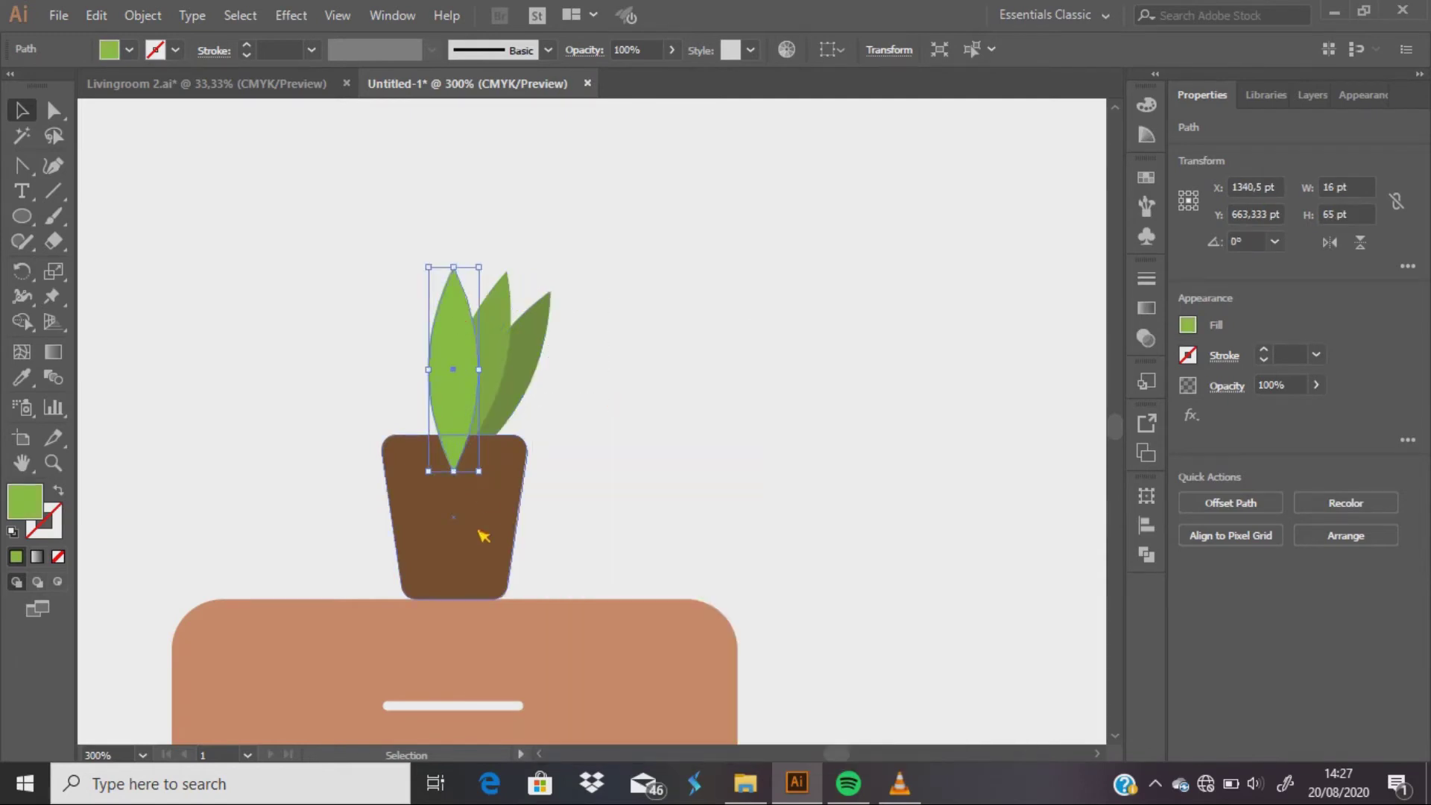
right_click(478, 534)
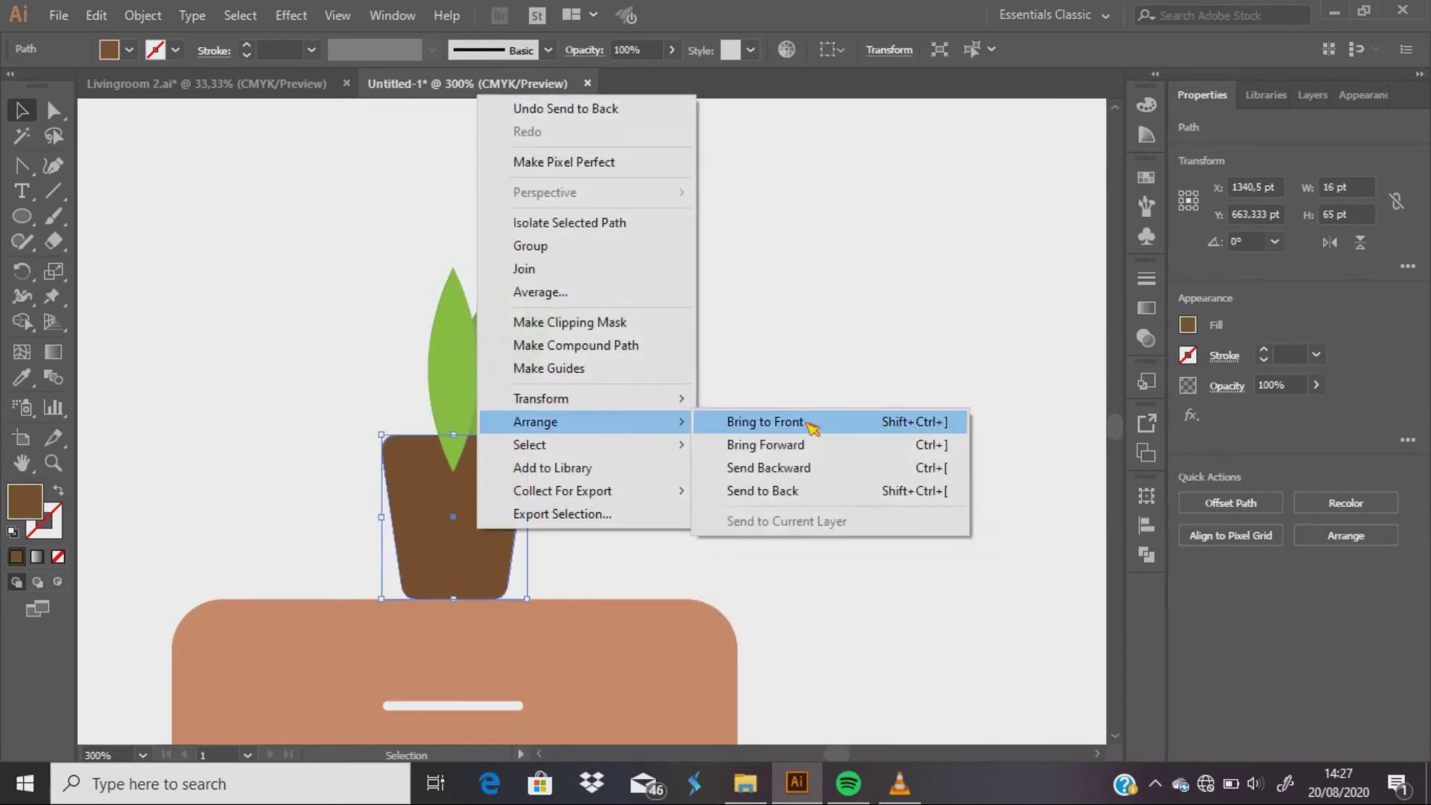
click(734, 422)
click(548, 375)
Step: Reflect a copy of the two tilted leaves and move it to the pot's left side
shift+click(495, 320)
right_click(496, 321)
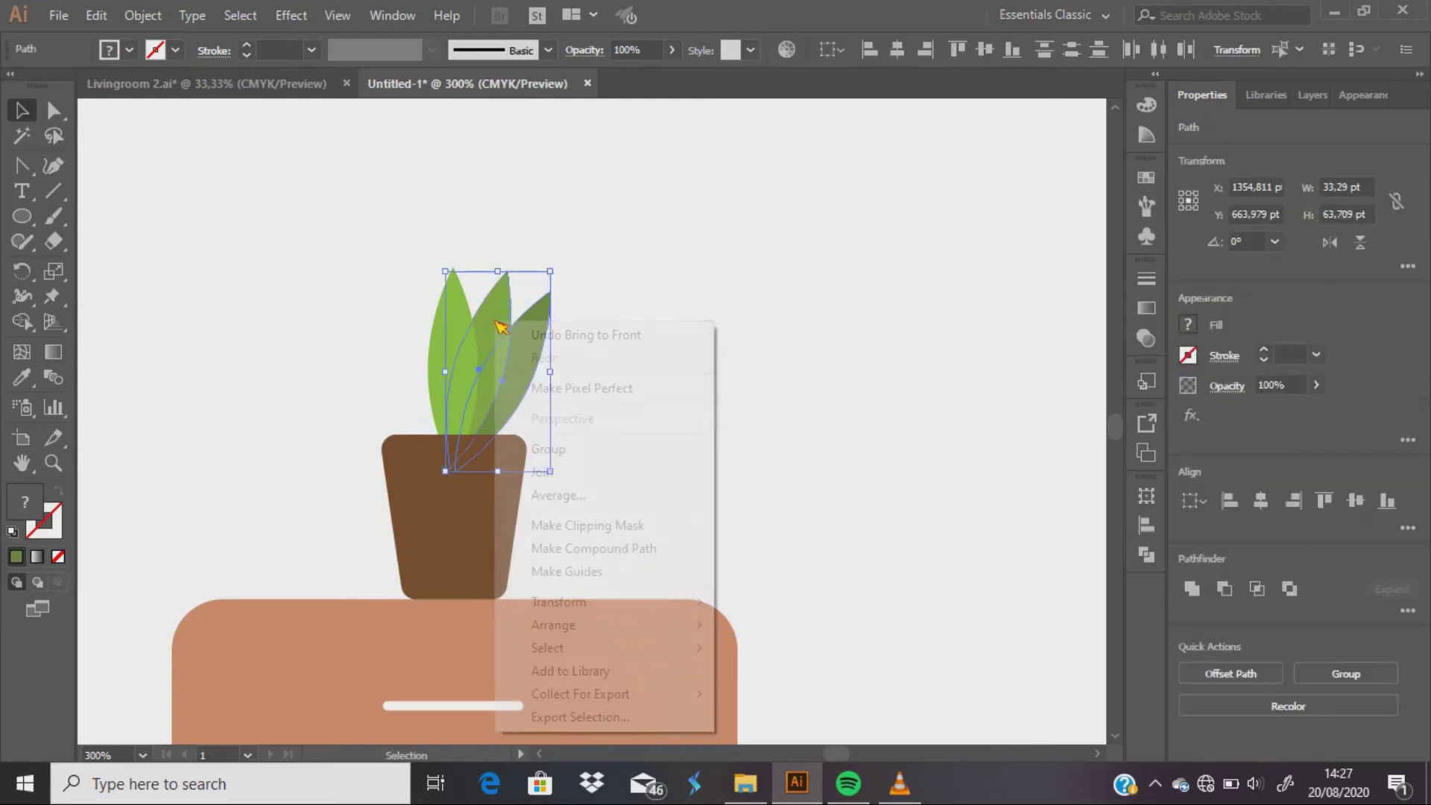
mouse_move(557, 601)
click(786, 585)
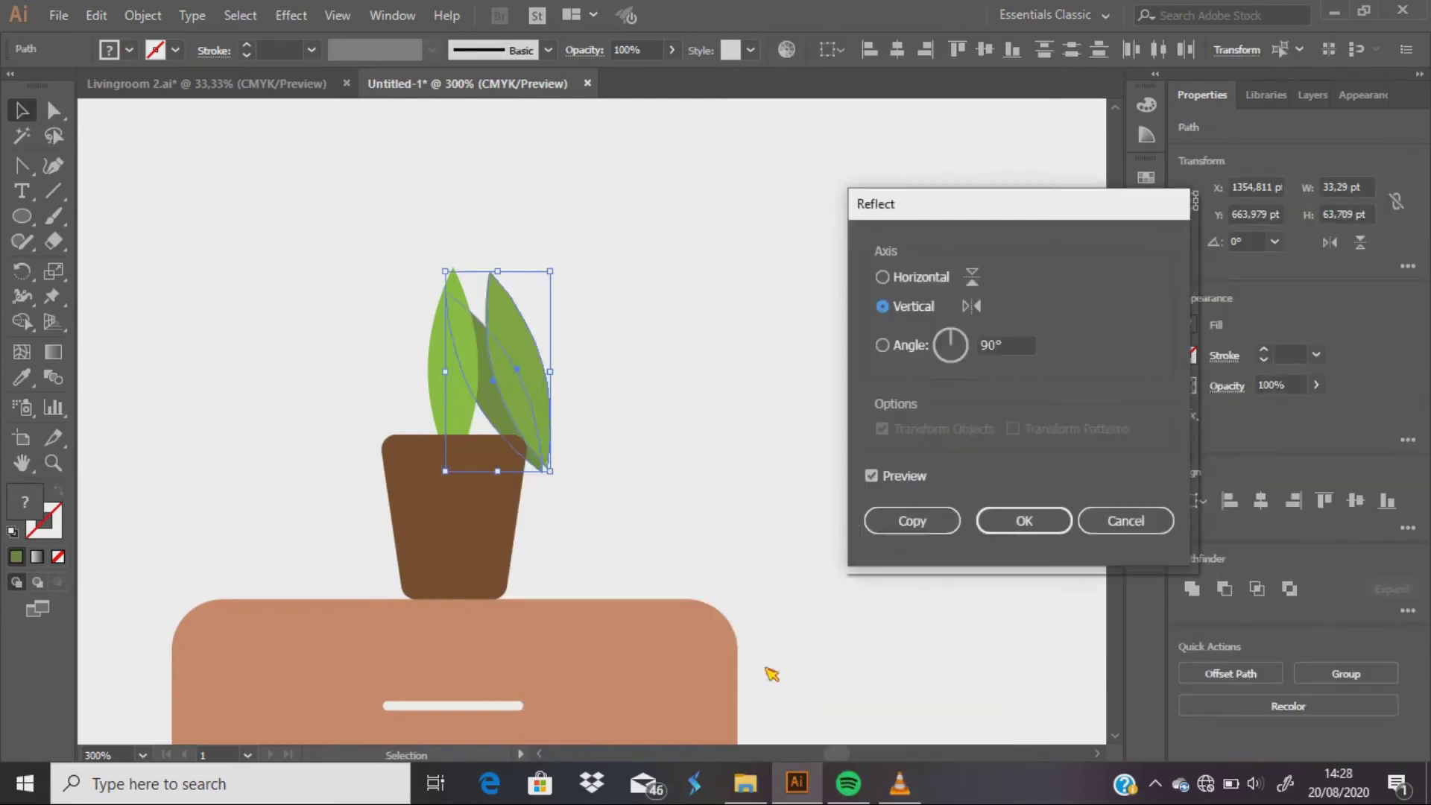
click(913, 523)
drag(526, 394, 430, 403)
click(853, 456)
key(ctrl+0)
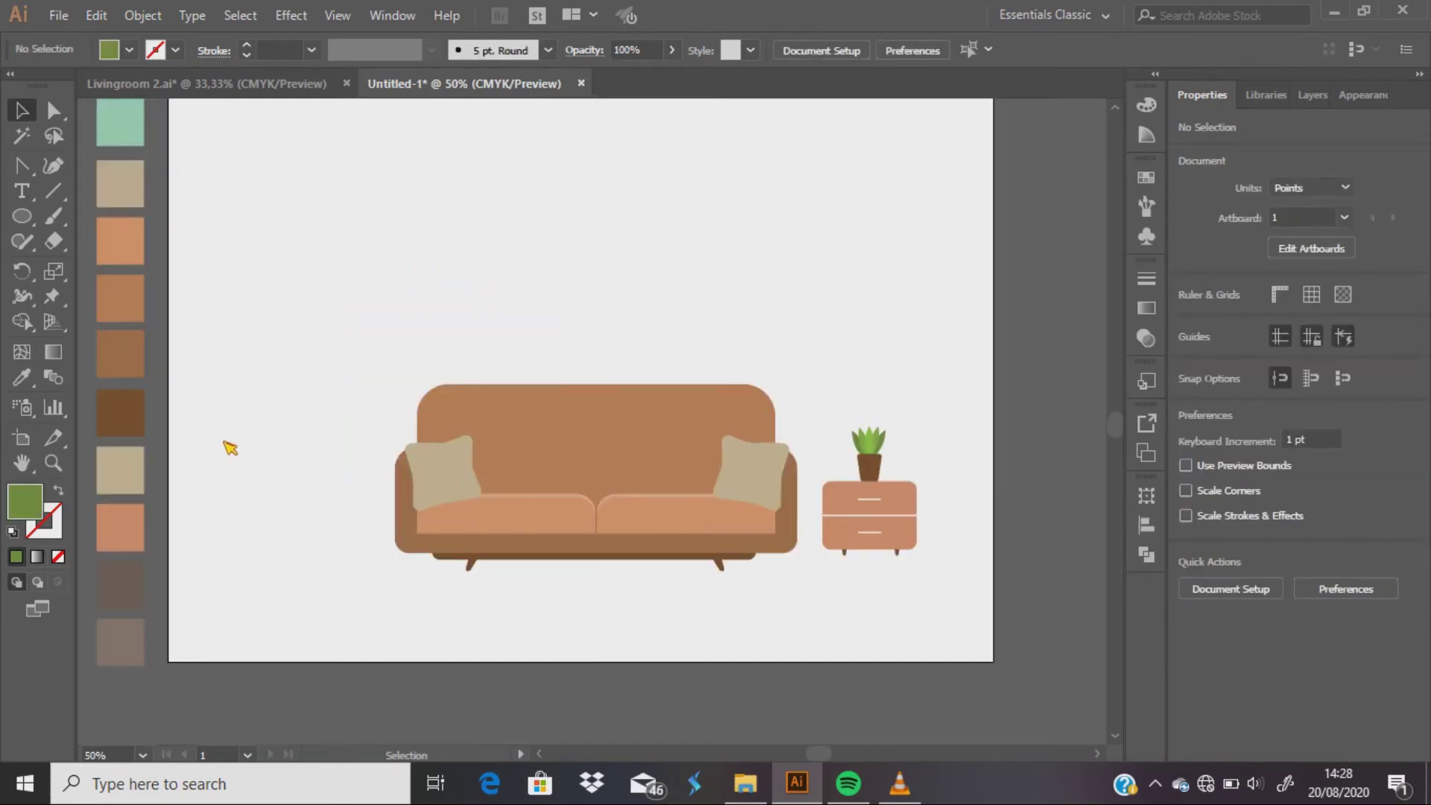
Step: Draw a tall thin grey-brown lamp pole left of the sofa
key(i)
click(120, 584)
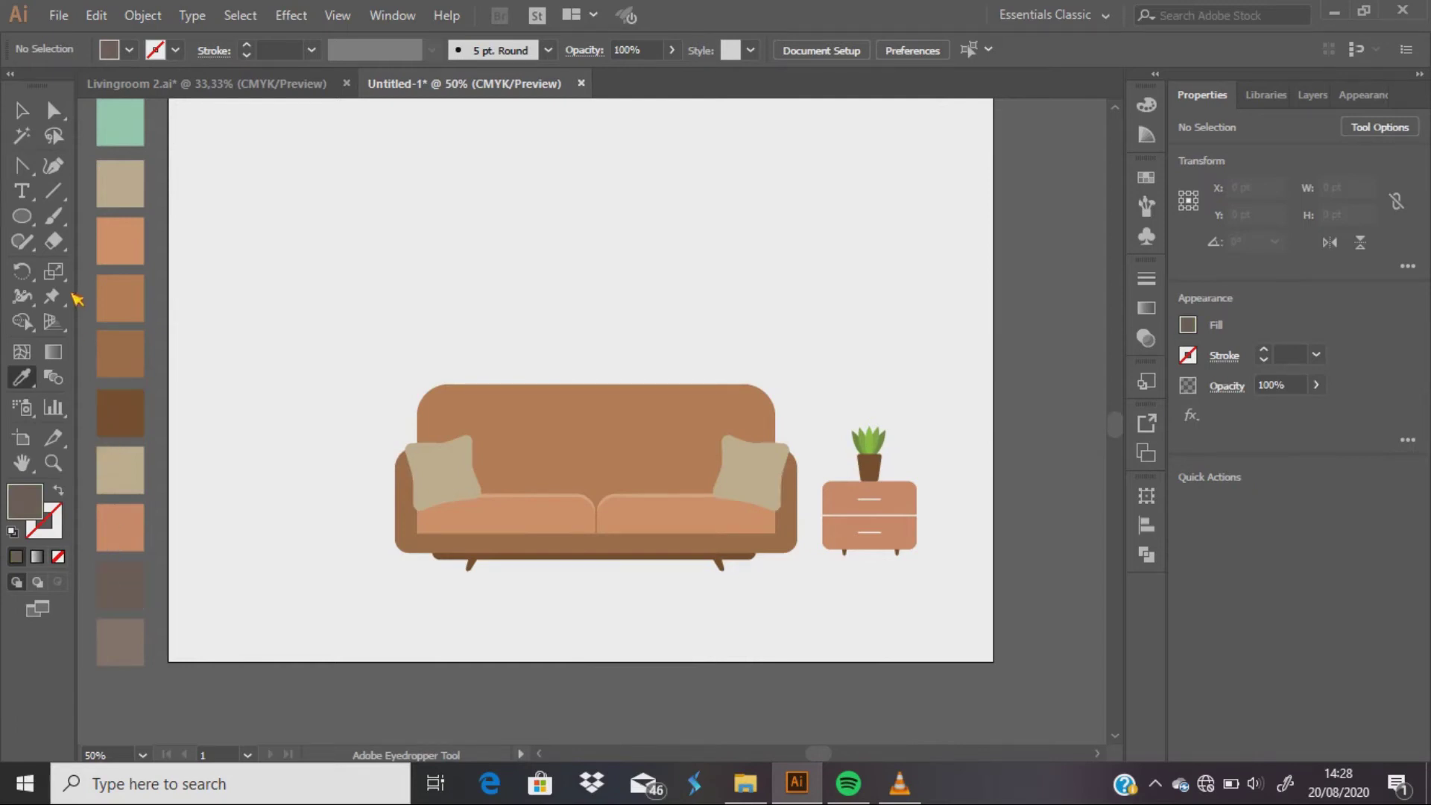
key(m)
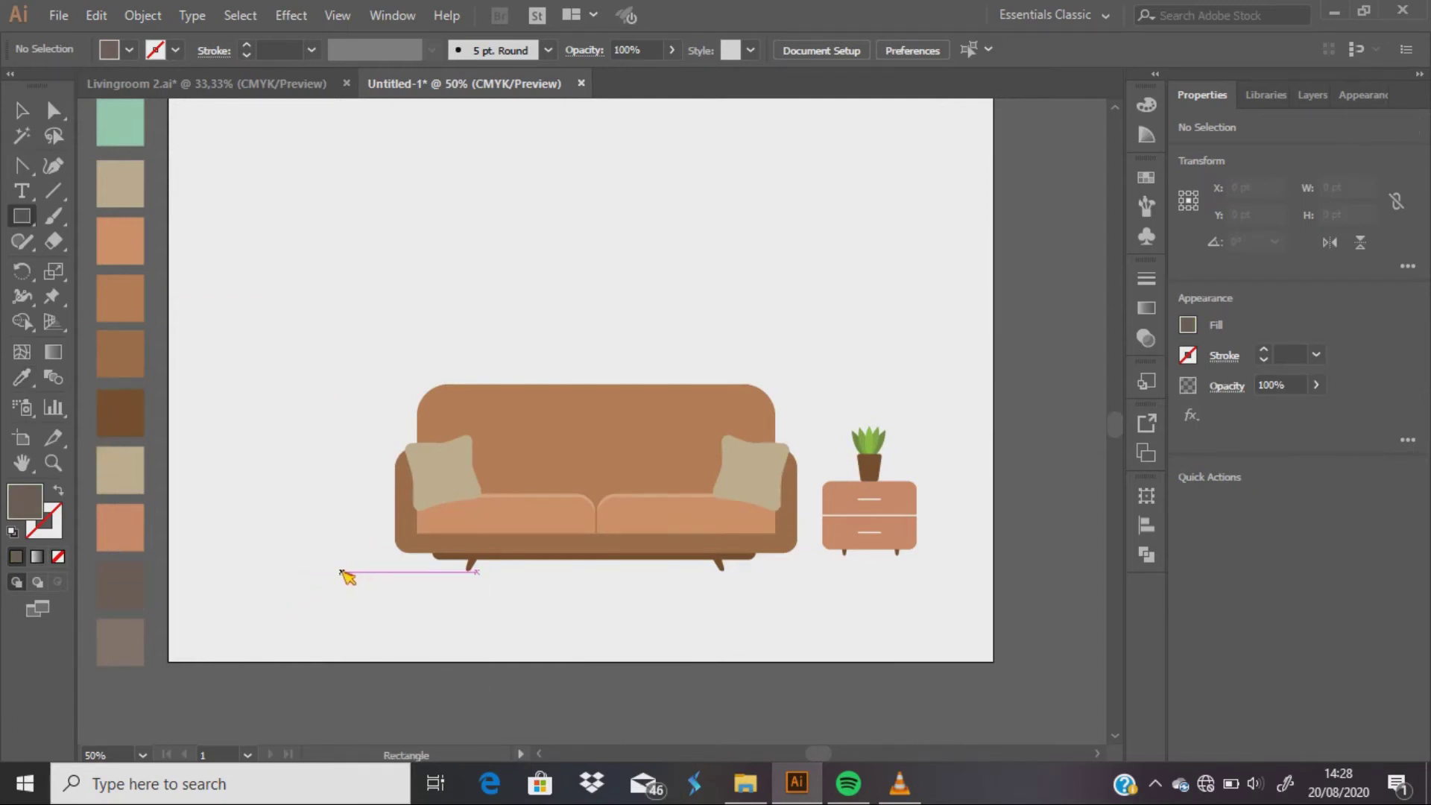
drag(318, 564, 330, 299)
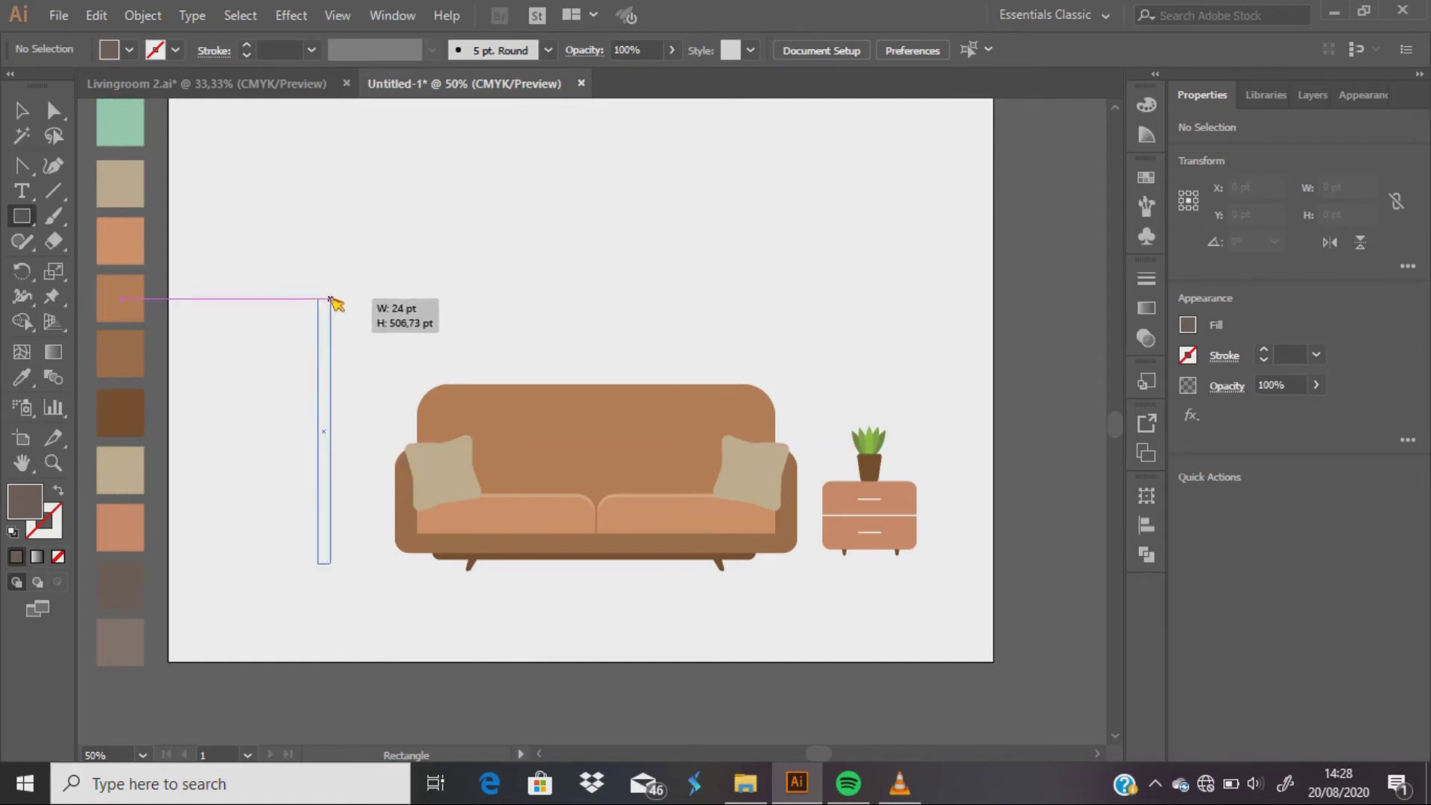
drag(330, 299, 326, 300)
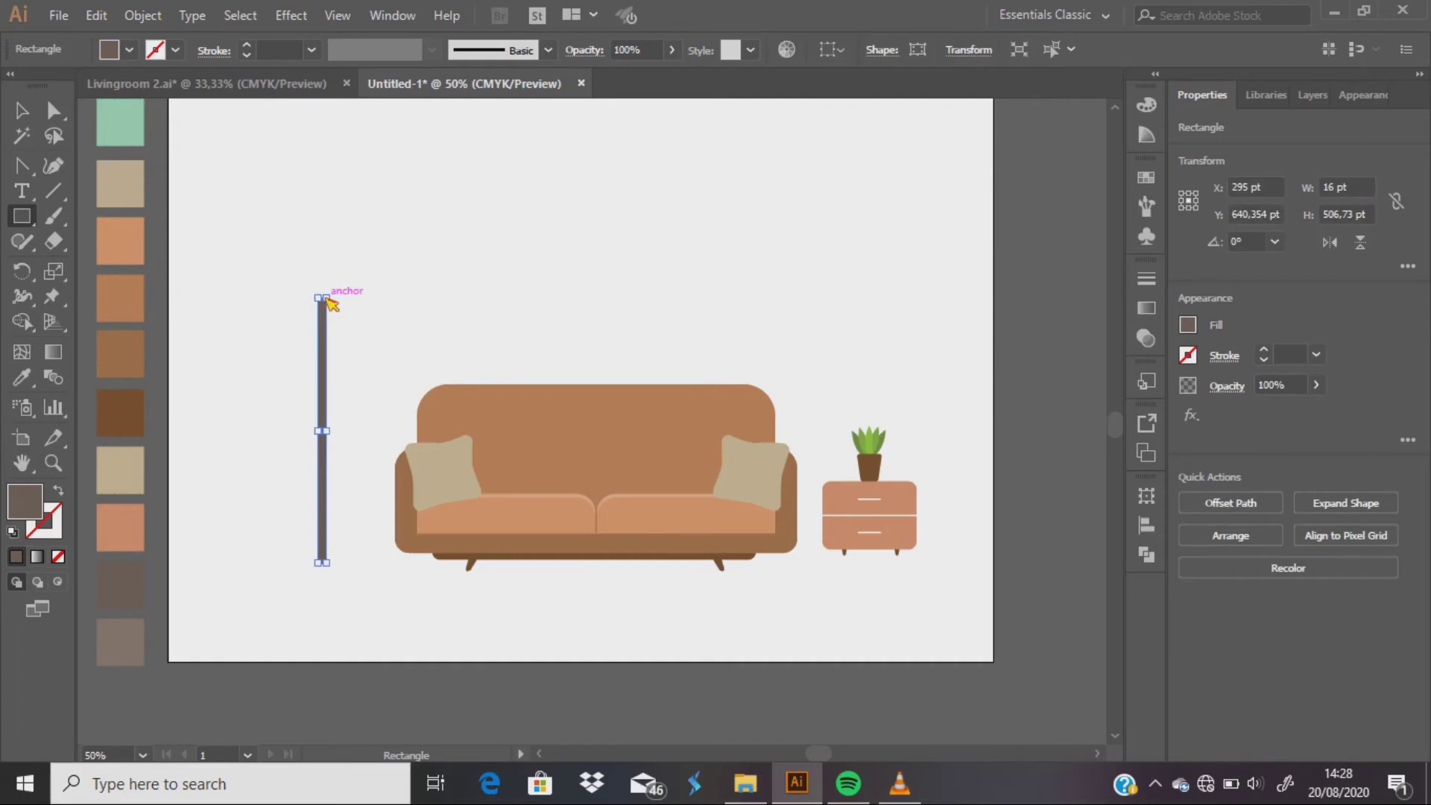
scroll(315, 594, up, 2)
Step: Add a horizontal base bar at the pole's bottom and narrow it
drag(272, 533, 390, 548)
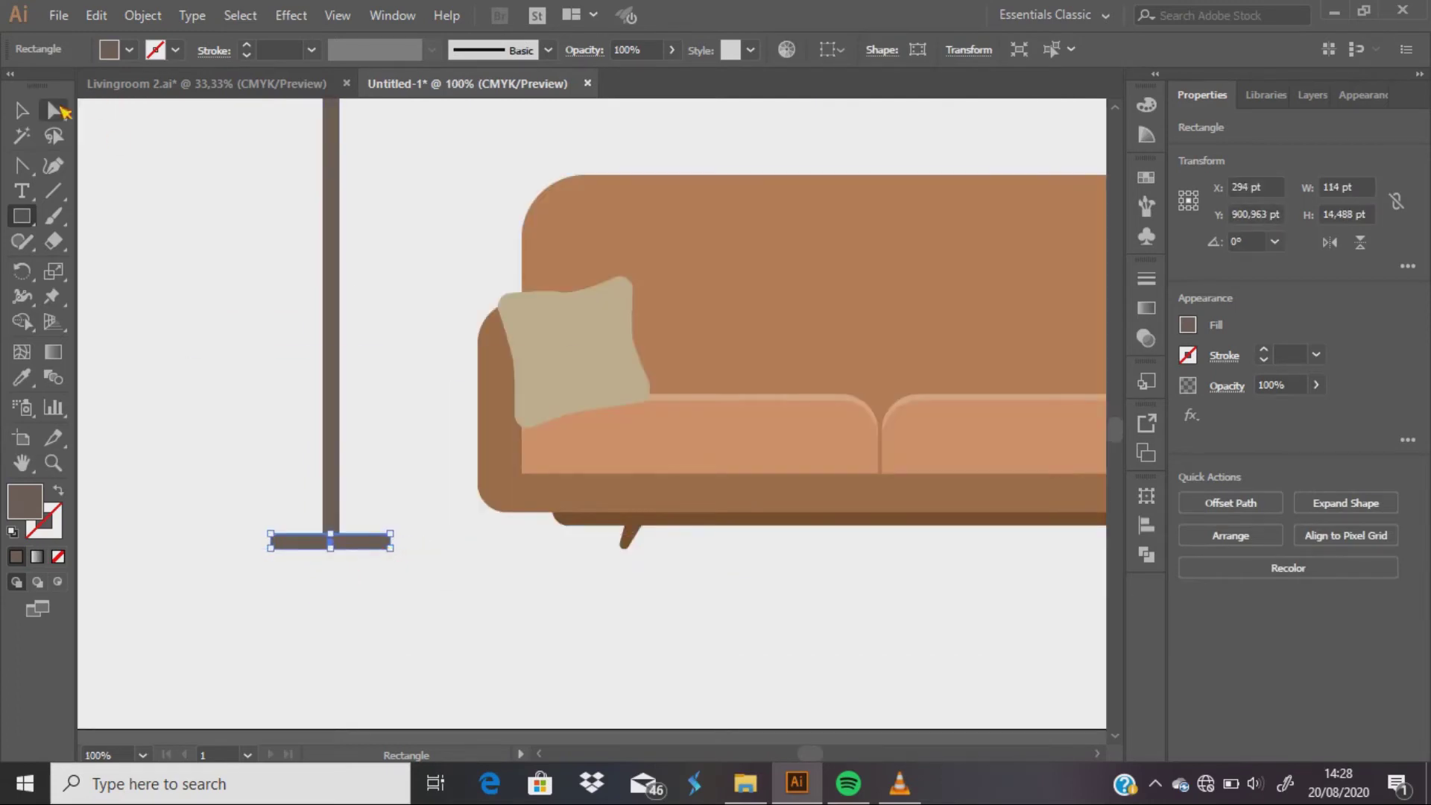
click(59, 110)
click(399, 613)
scroll(399, 614, down, 1)
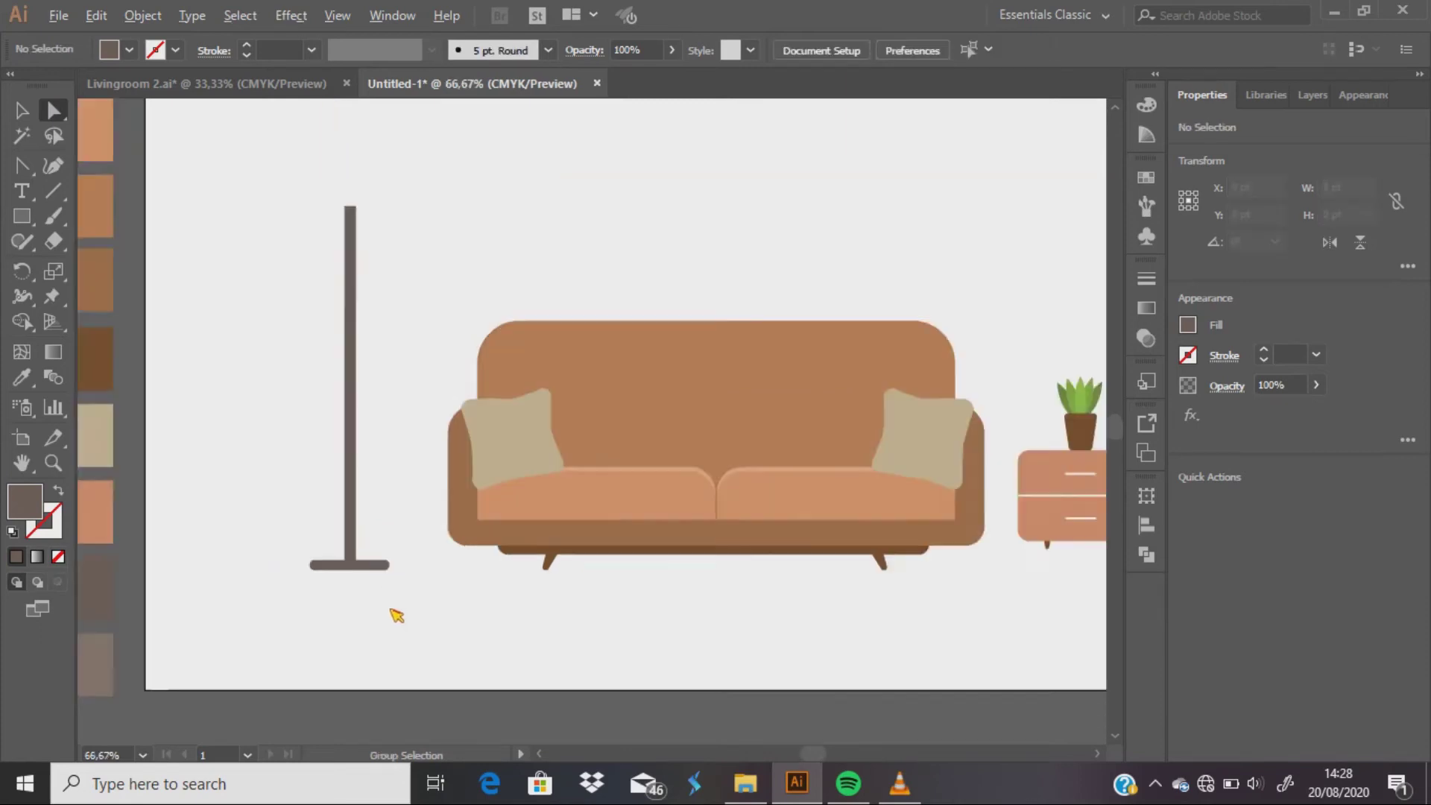
scroll(399, 613, down, 1)
click(370, 583)
scroll(370, 583, up, 2)
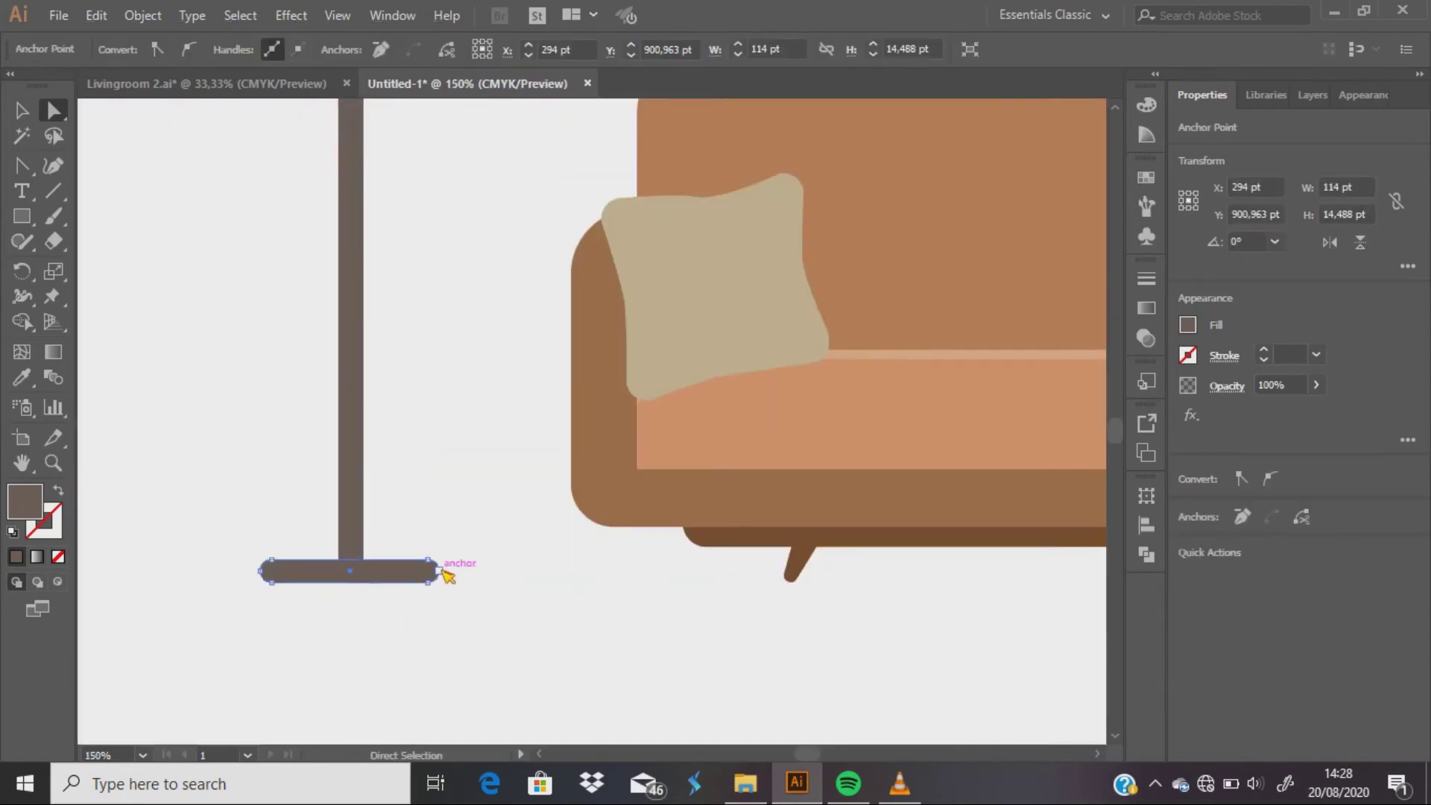
key(v)
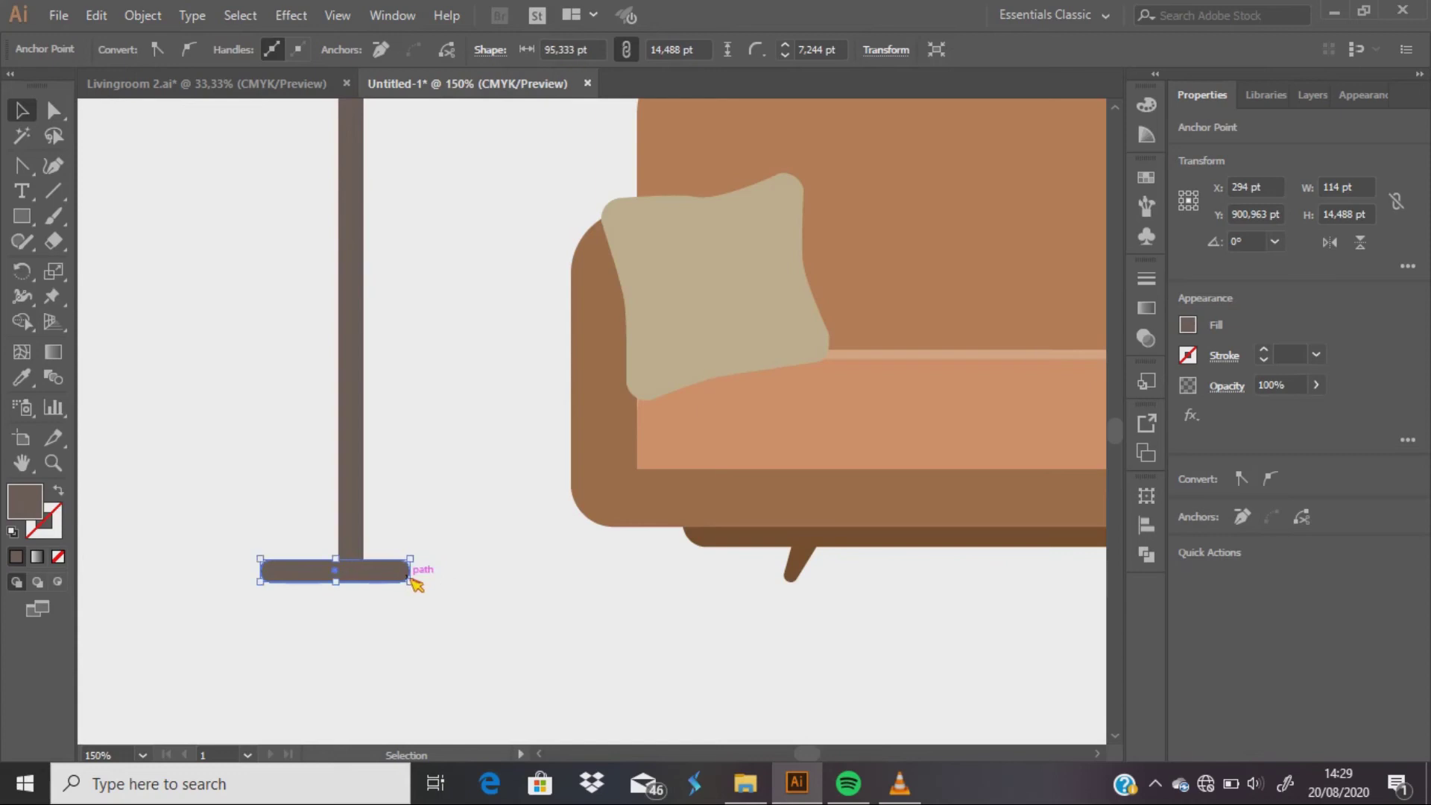
drag(439, 582, 380, 575)
key(ctrl+shift+a)
key(ctrl+minus)
key(ctrl+minus)
key(ctrl+minus)
key(i)
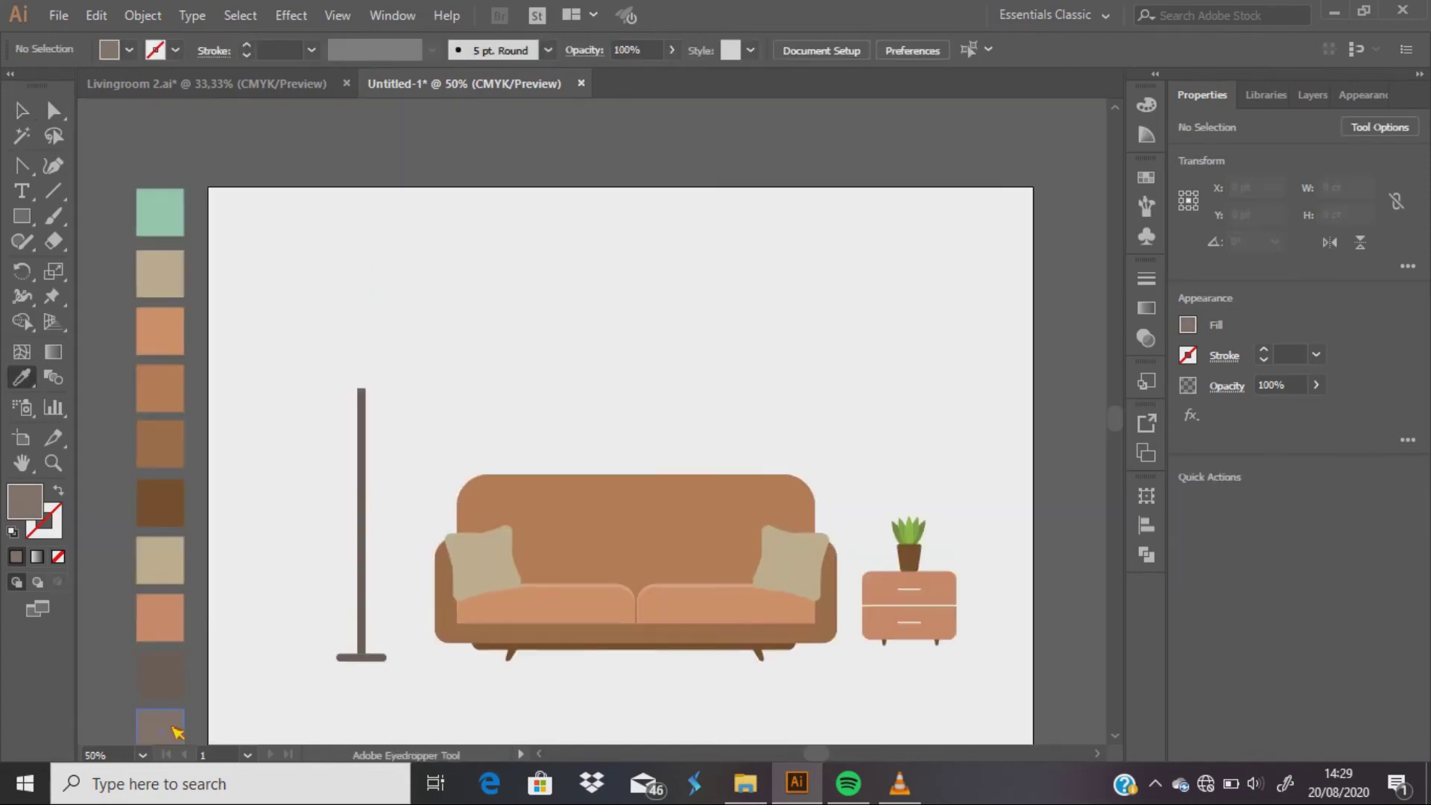
click(30, 212)
click(325, 297)
text(96)
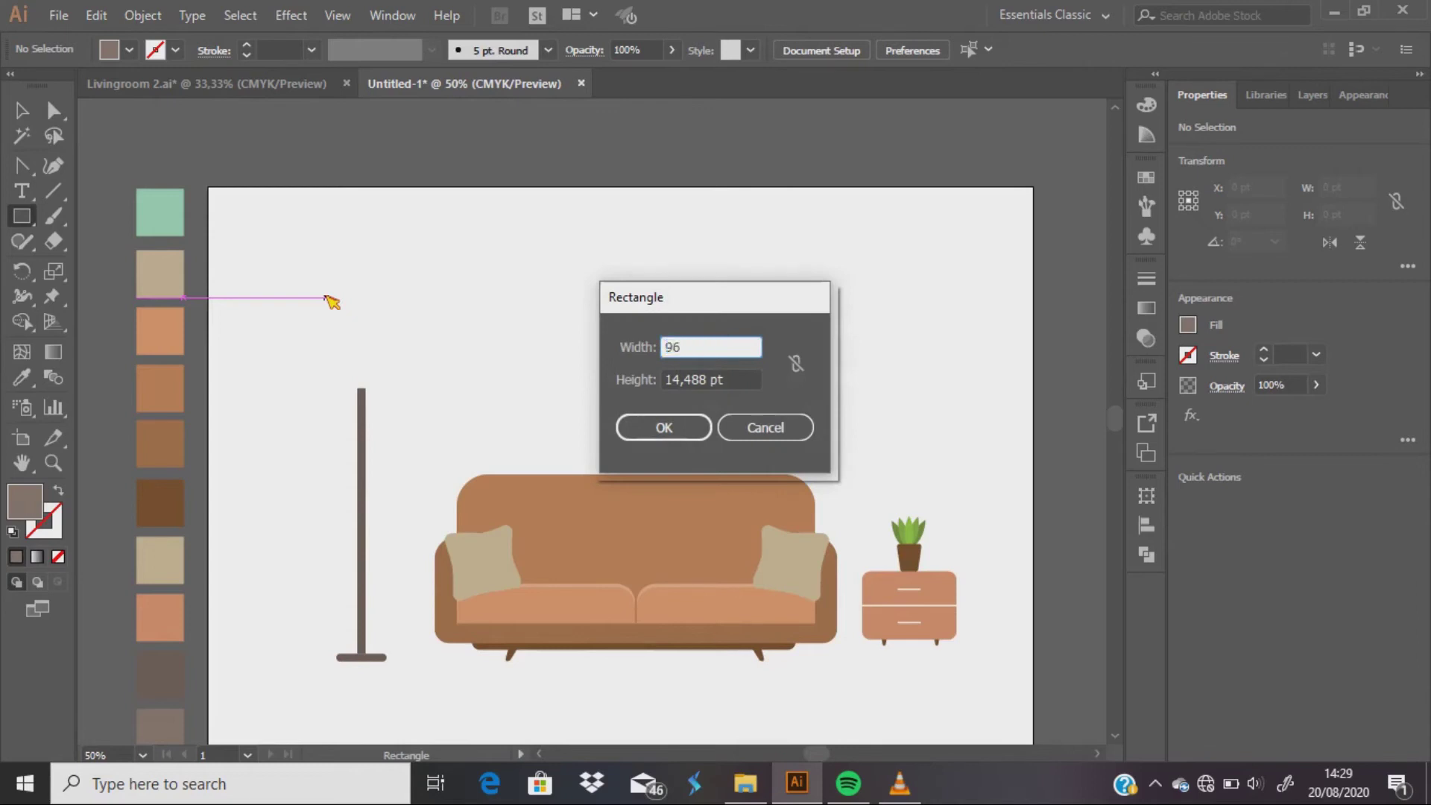
Step: Create a 96×100 pt rectangle and place it above the pole
key(Tab)
text(1)
key(Return)
key(v)
drag(356, 328, 366, 381)
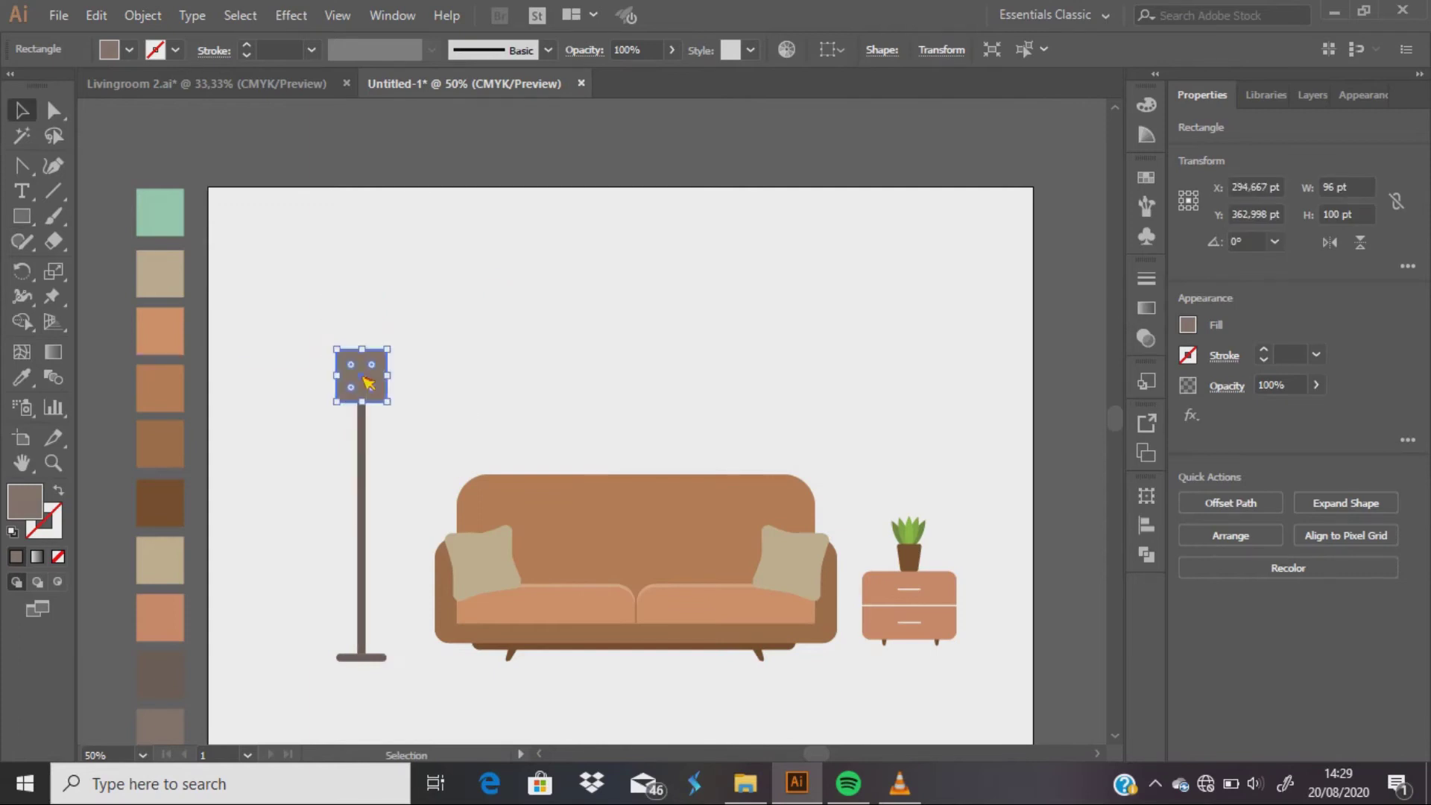
Step: Scale the rectangle's top corners inward to 45%, forming a tapered lampshade
click(54, 109)
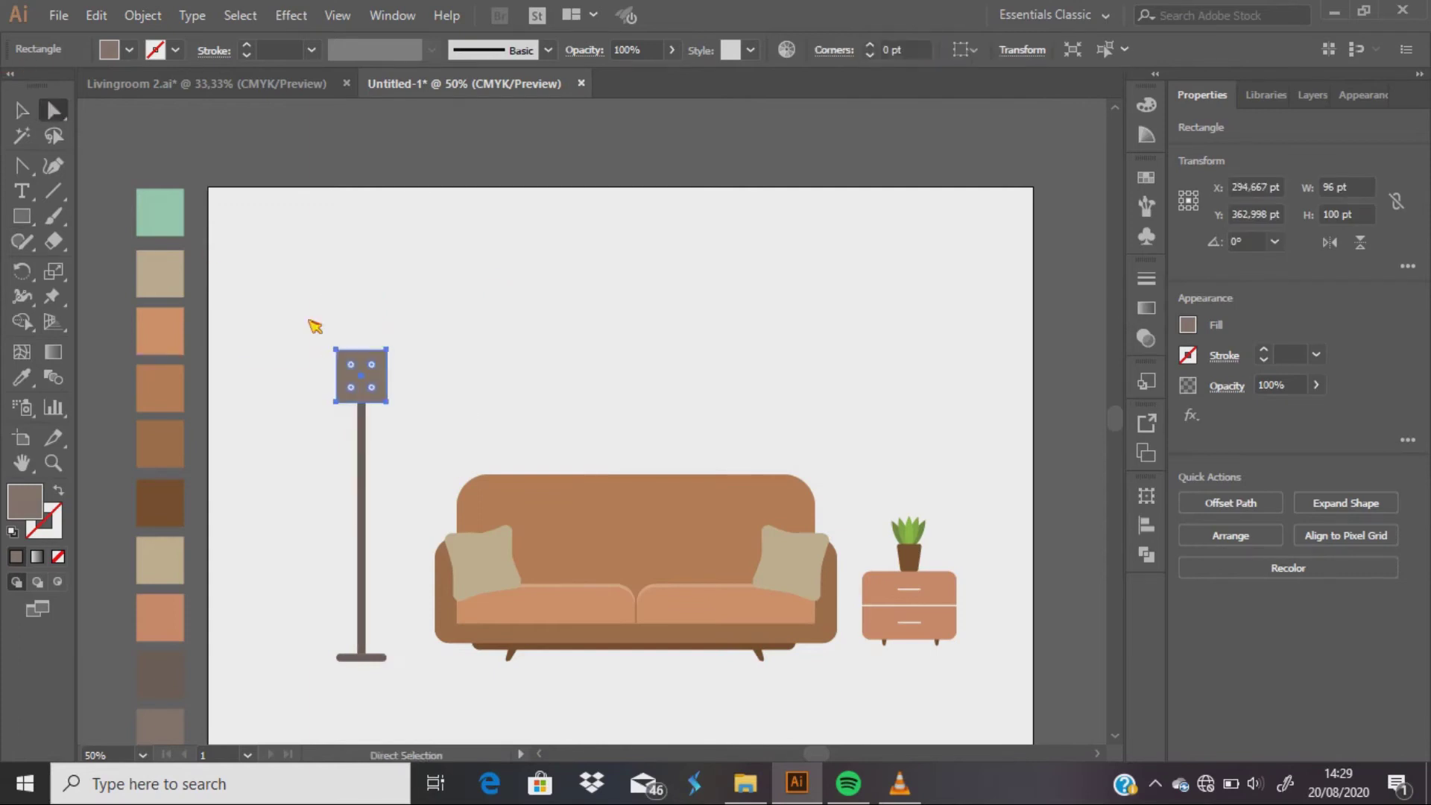
click(336, 349)
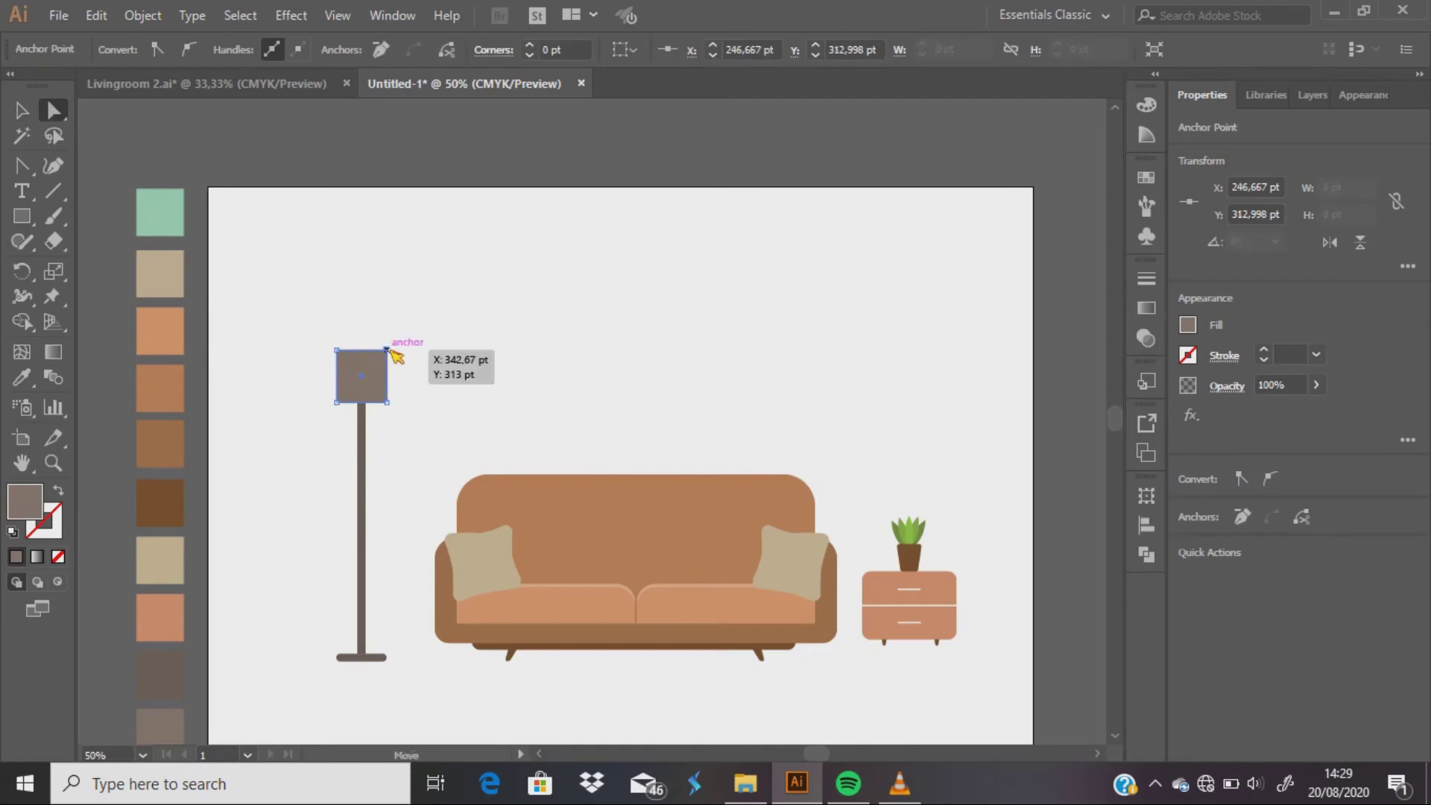
drag(404, 358, 333, 342)
click(62, 272)
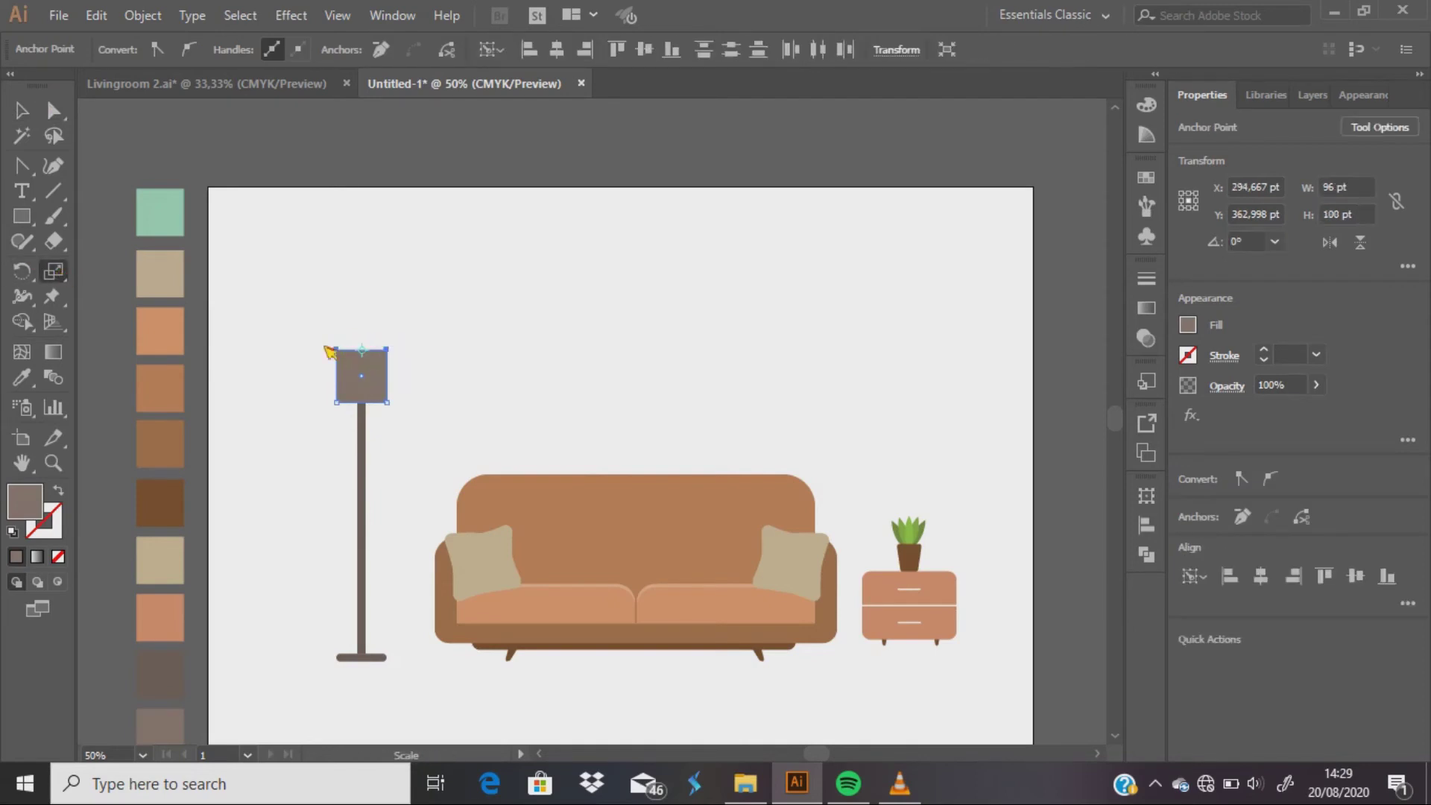
drag(350, 350, 354, 356)
scroll(364, 514, up, 2)
Step: Shorten the lamp pole and seat the lampshade on its top
key(v)
click(356, 447)
drag(359, 290, 372, 388)
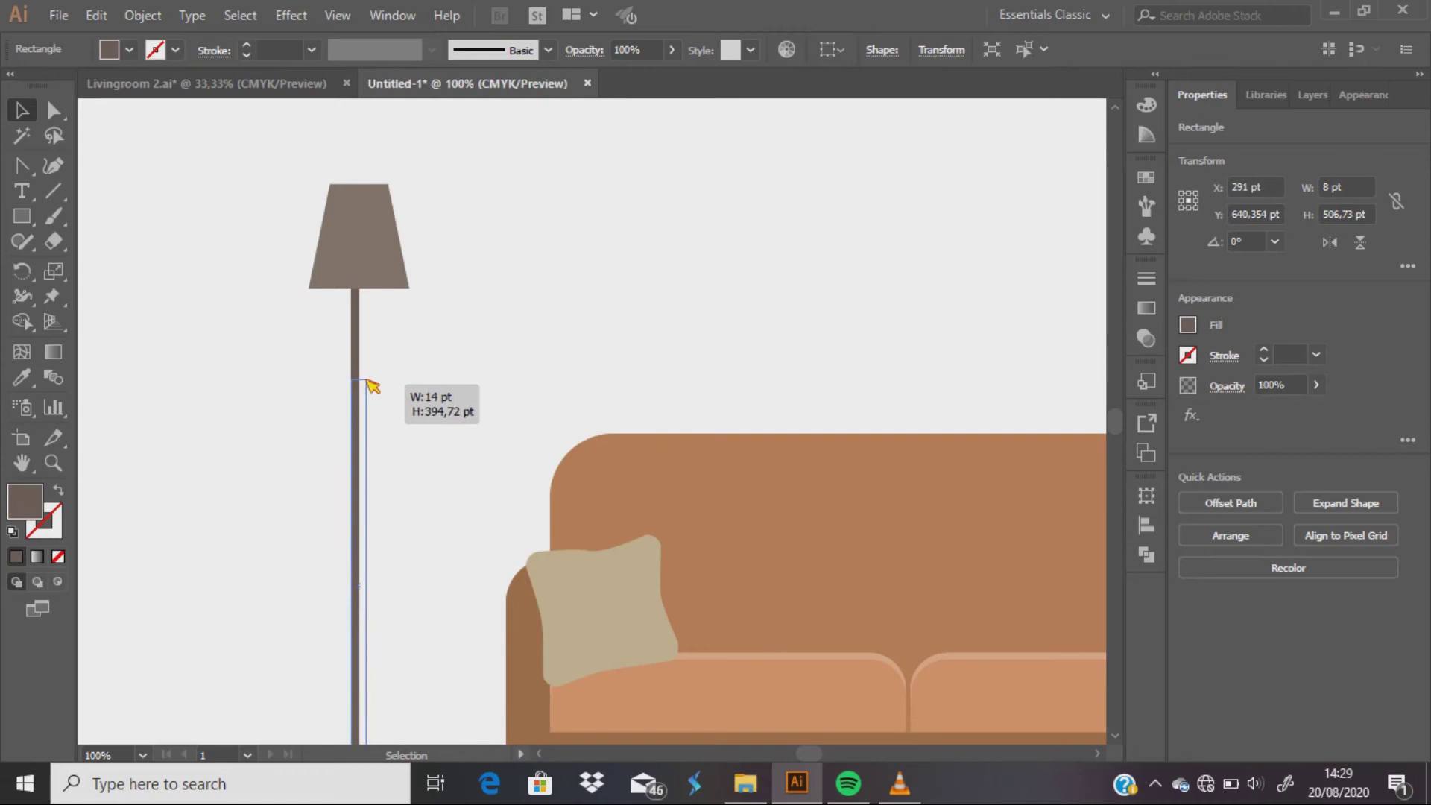
drag(373, 388, 368, 368)
drag(383, 249, 380, 373)
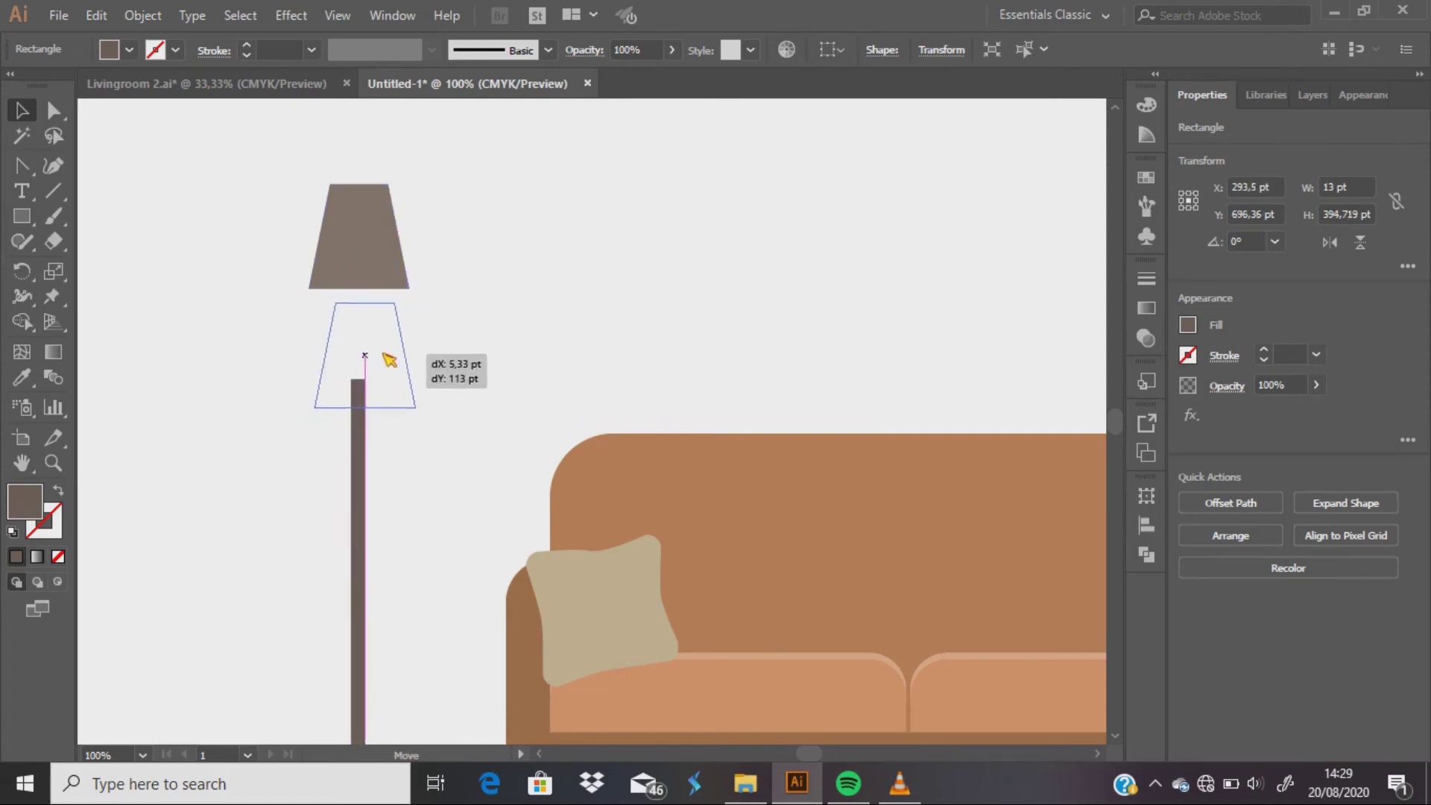
drag(380, 373, 388, 346)
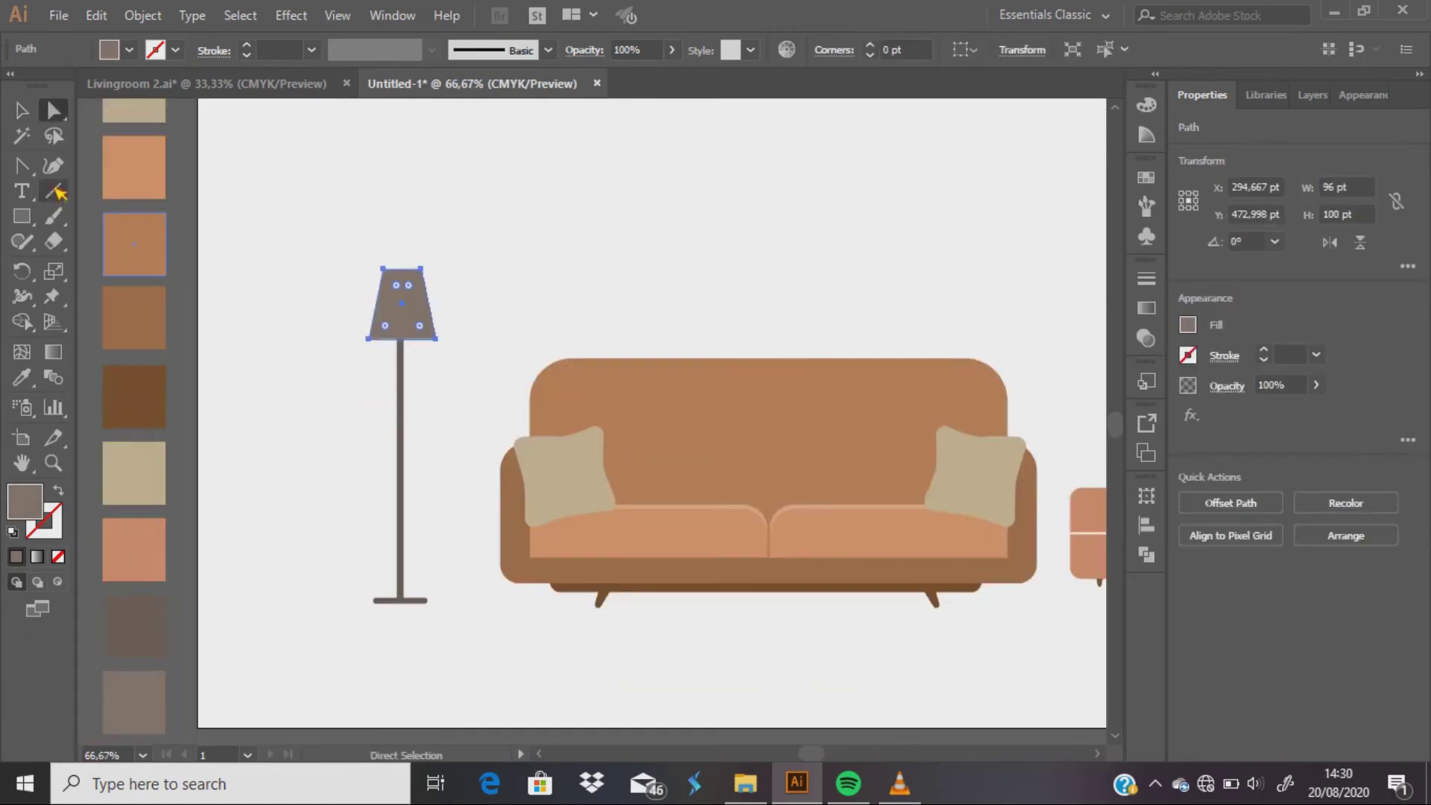
click(55, 190)
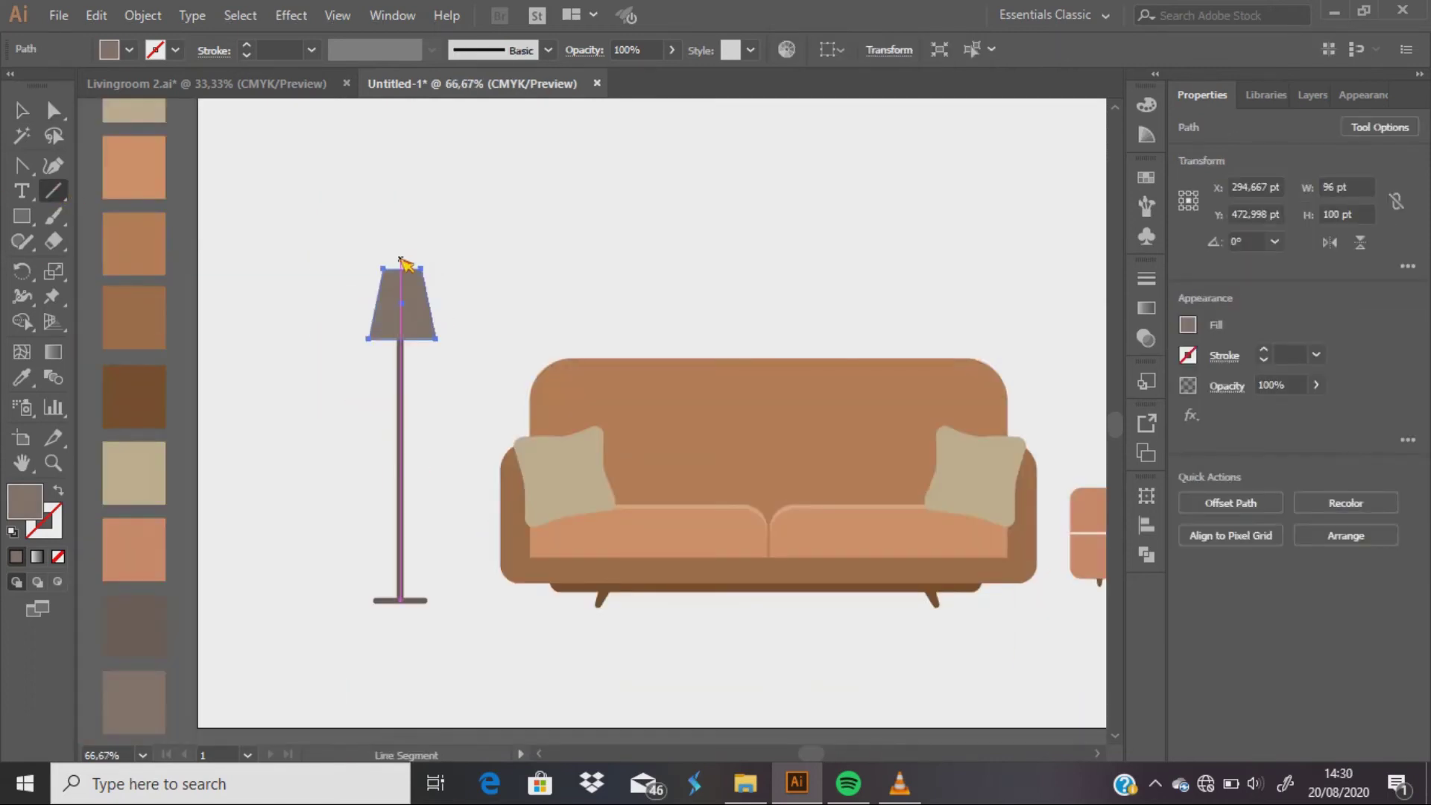
Step: Divide the lampshade in half with a vertical line using Pathfinder Divide
drag(400, 257, 401, 365)
click(53, 110)
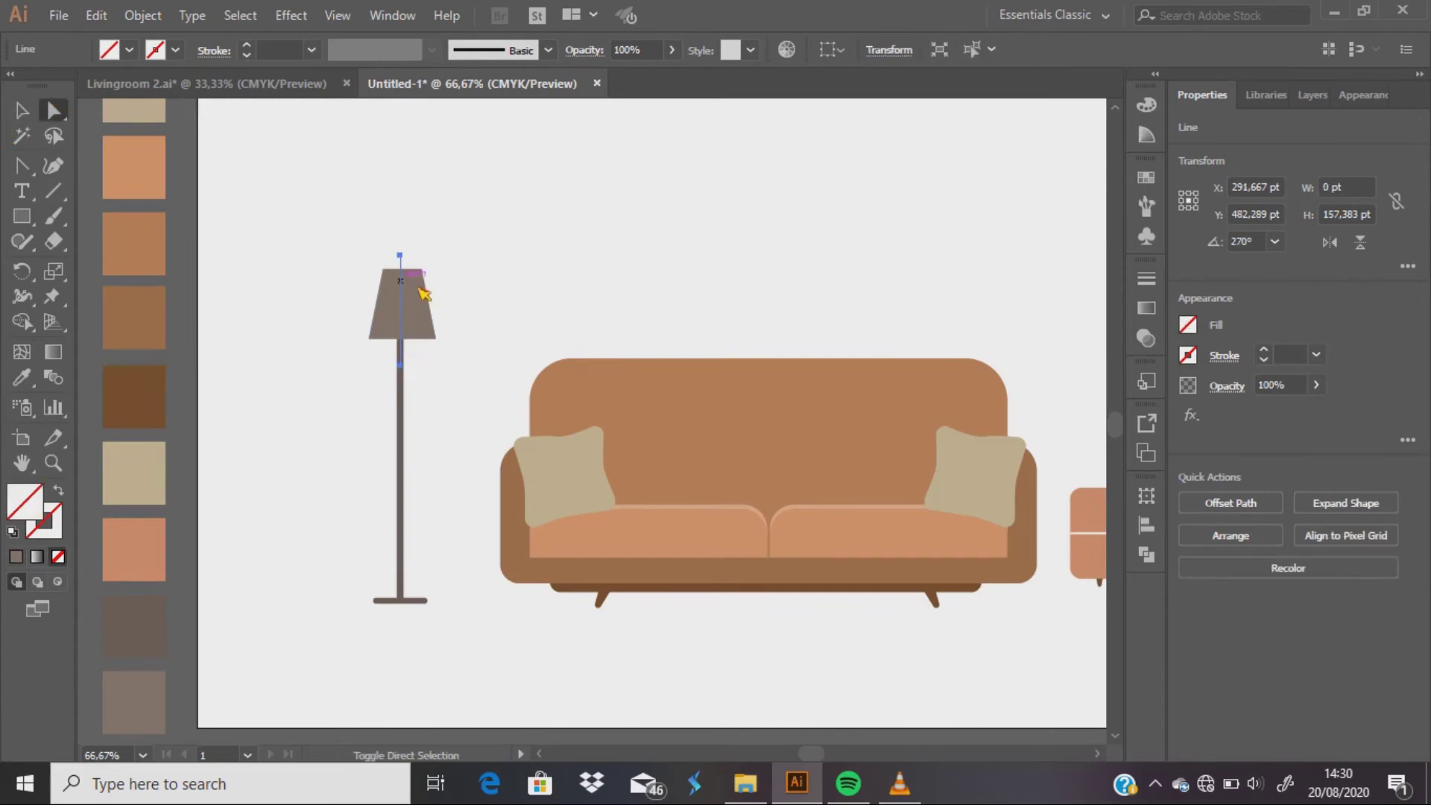
shift+click(419, 290)
click(1147, 555)
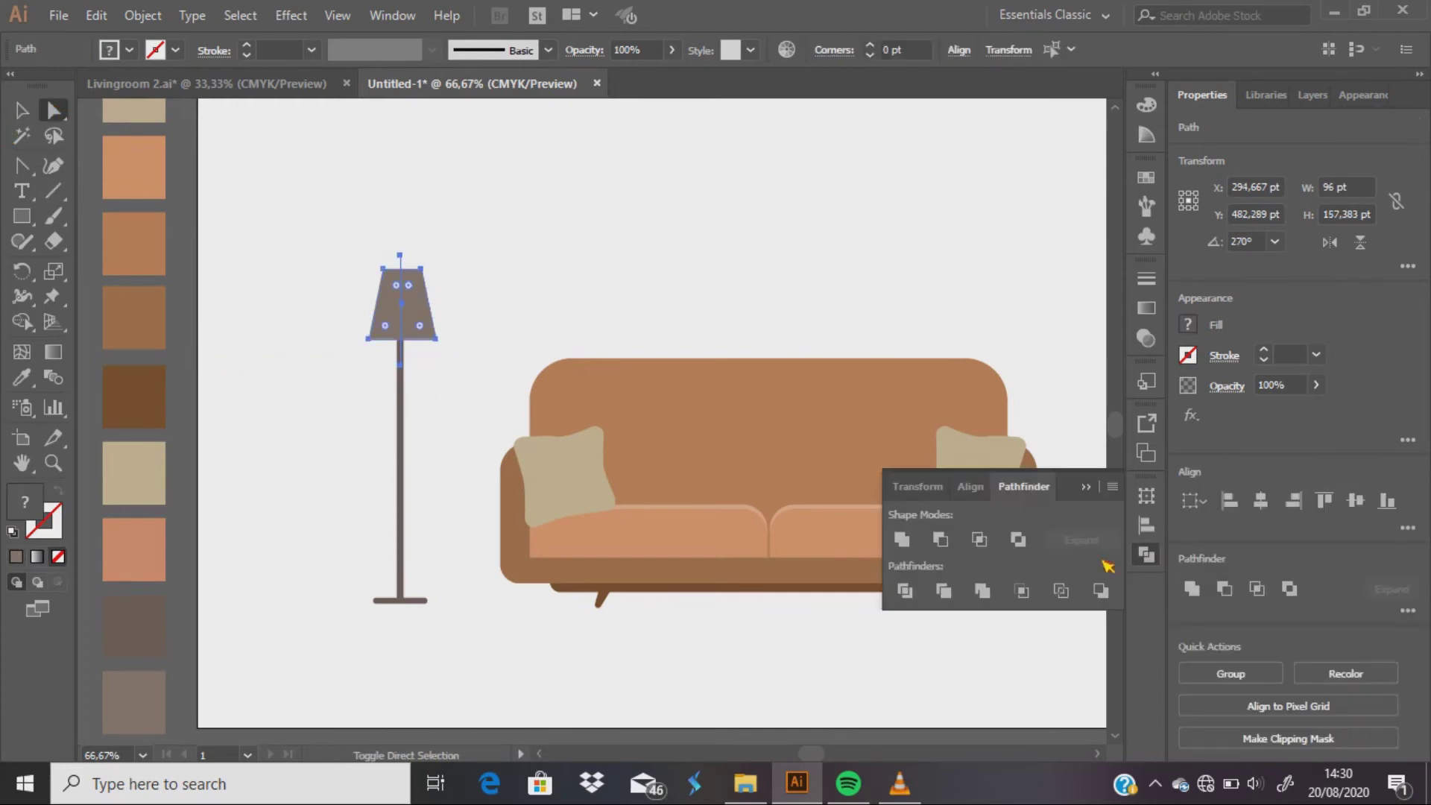
click(905, 591)
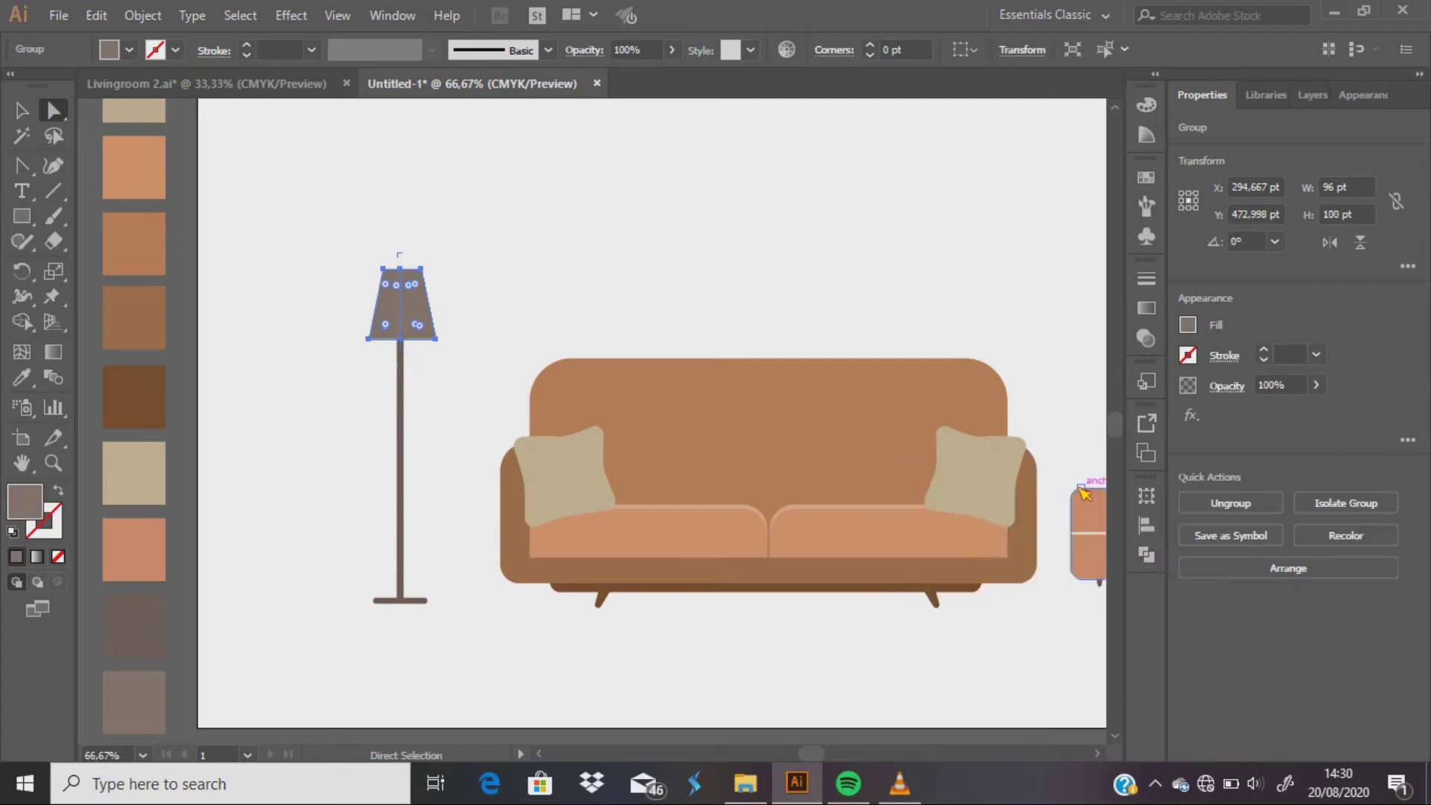
click(483, 351)
Step: Give the lampshade's left half a different fill shade
click(385, 310)
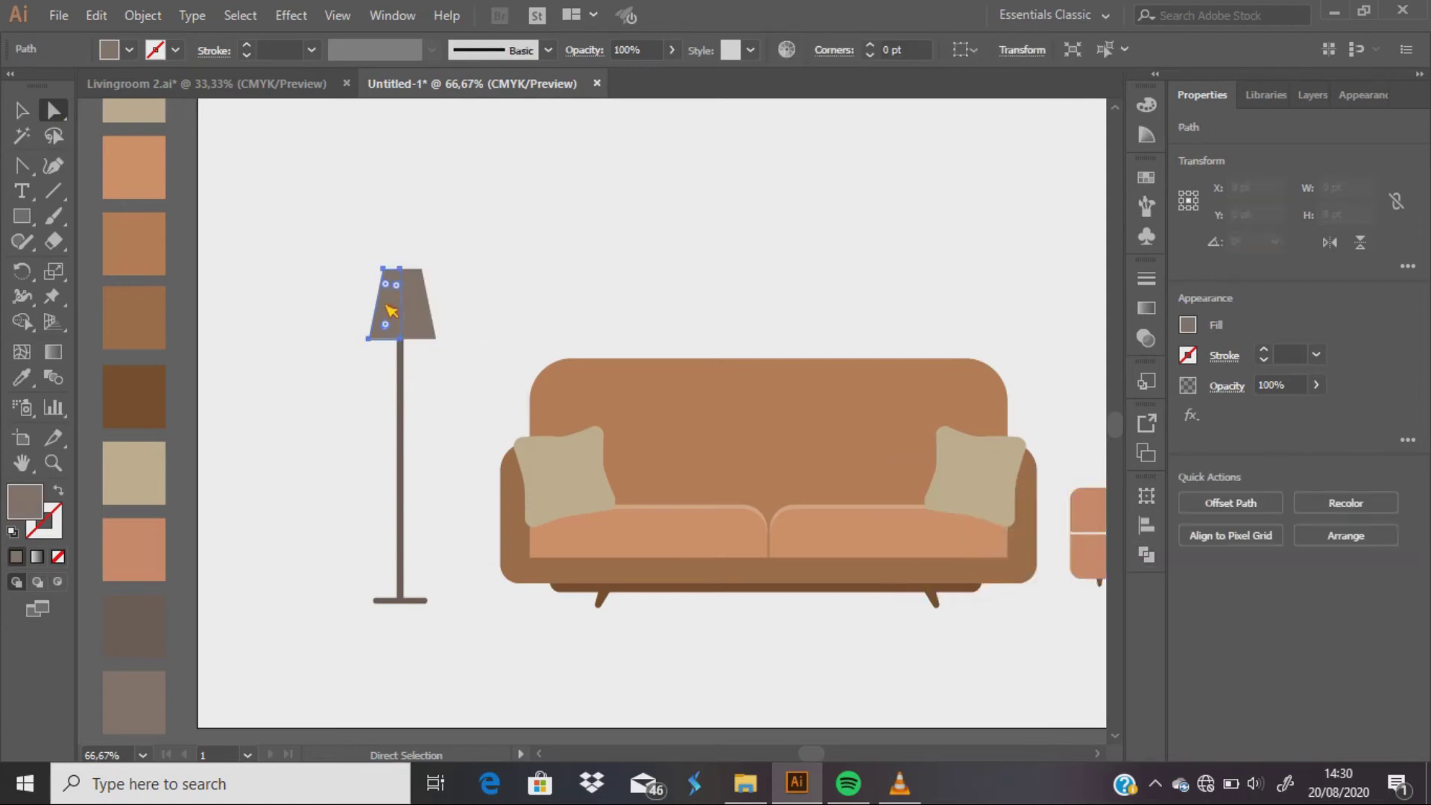
double_click(30, 498)
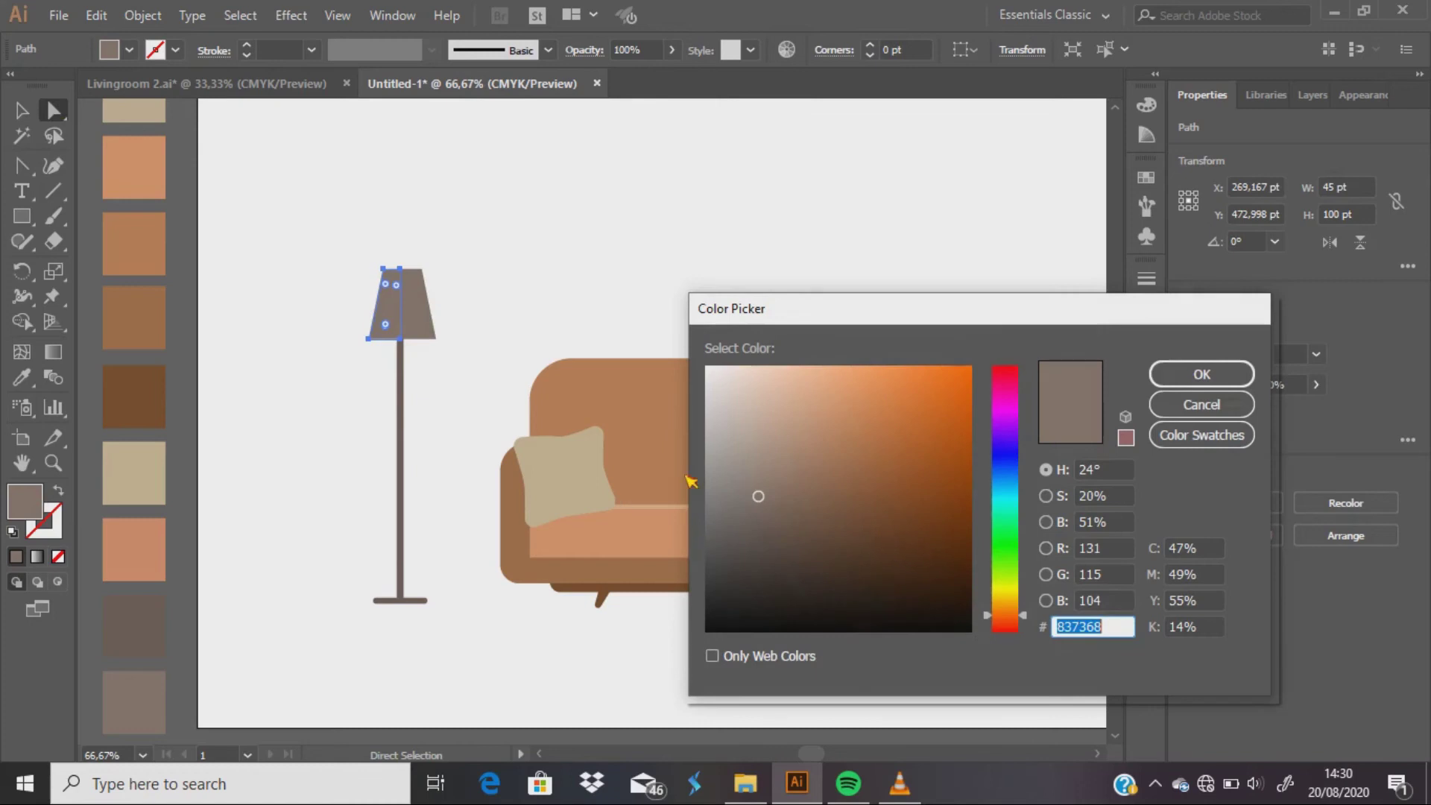
click(757, 481)
click(1200, 374)
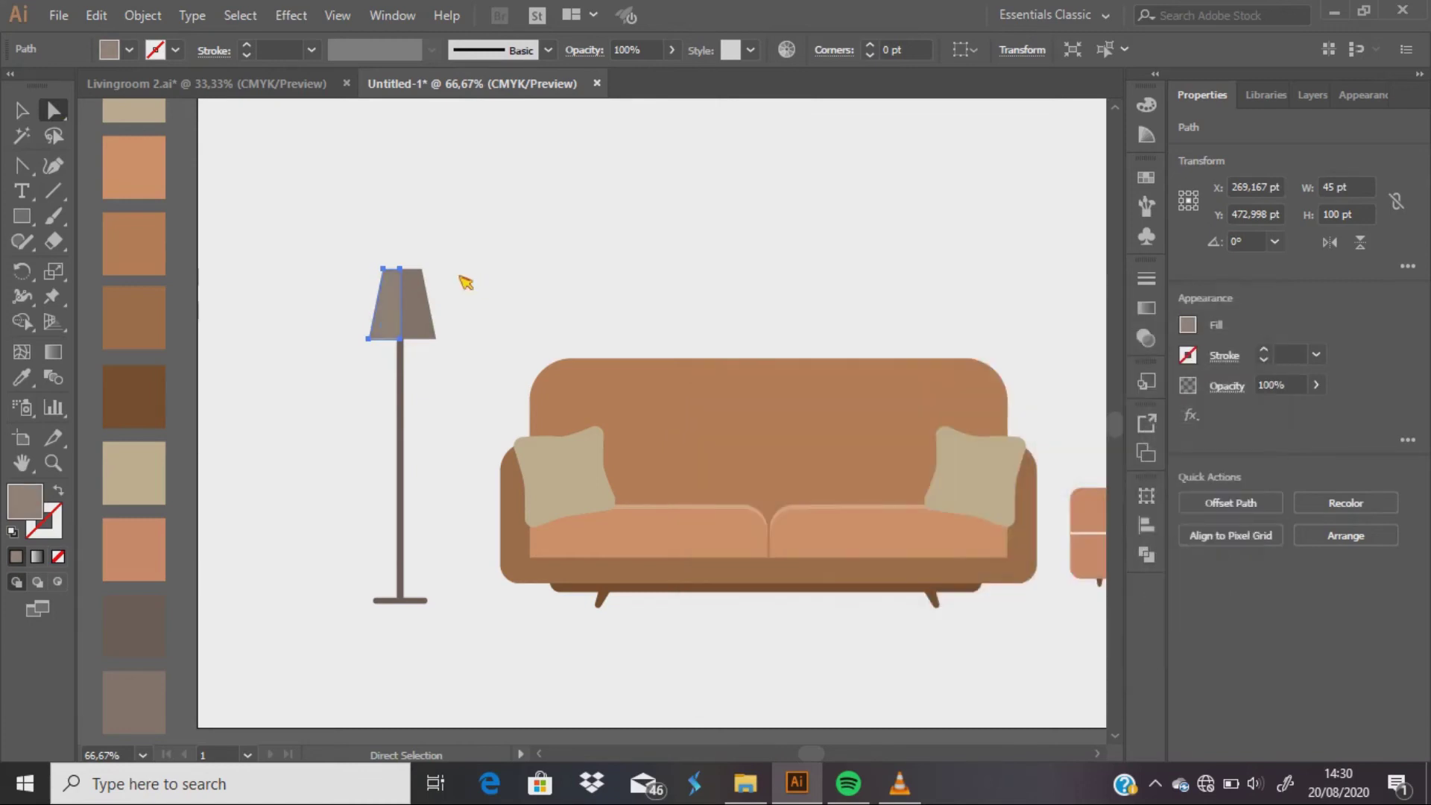
Step: Draw a thin floor strip rectangle under the sofa
key(ctrl+minus)
key(m)
mouse_move(289, 553)
mouse_down()
mouse_move(845, 570)
mouse_move(831, 559)
mouse_up()
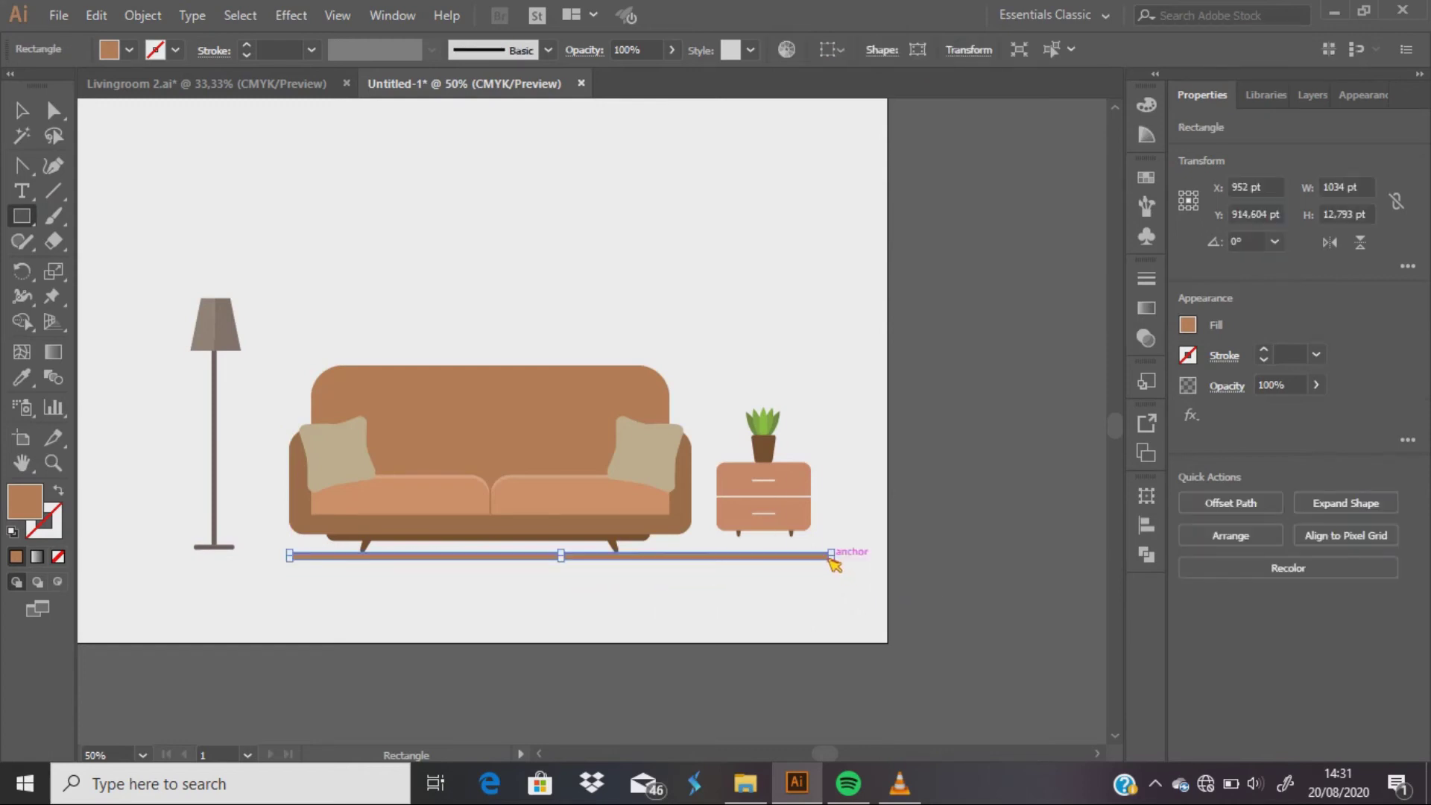
Step: Extend the floor strip left so it runs past the lamp
key(v)
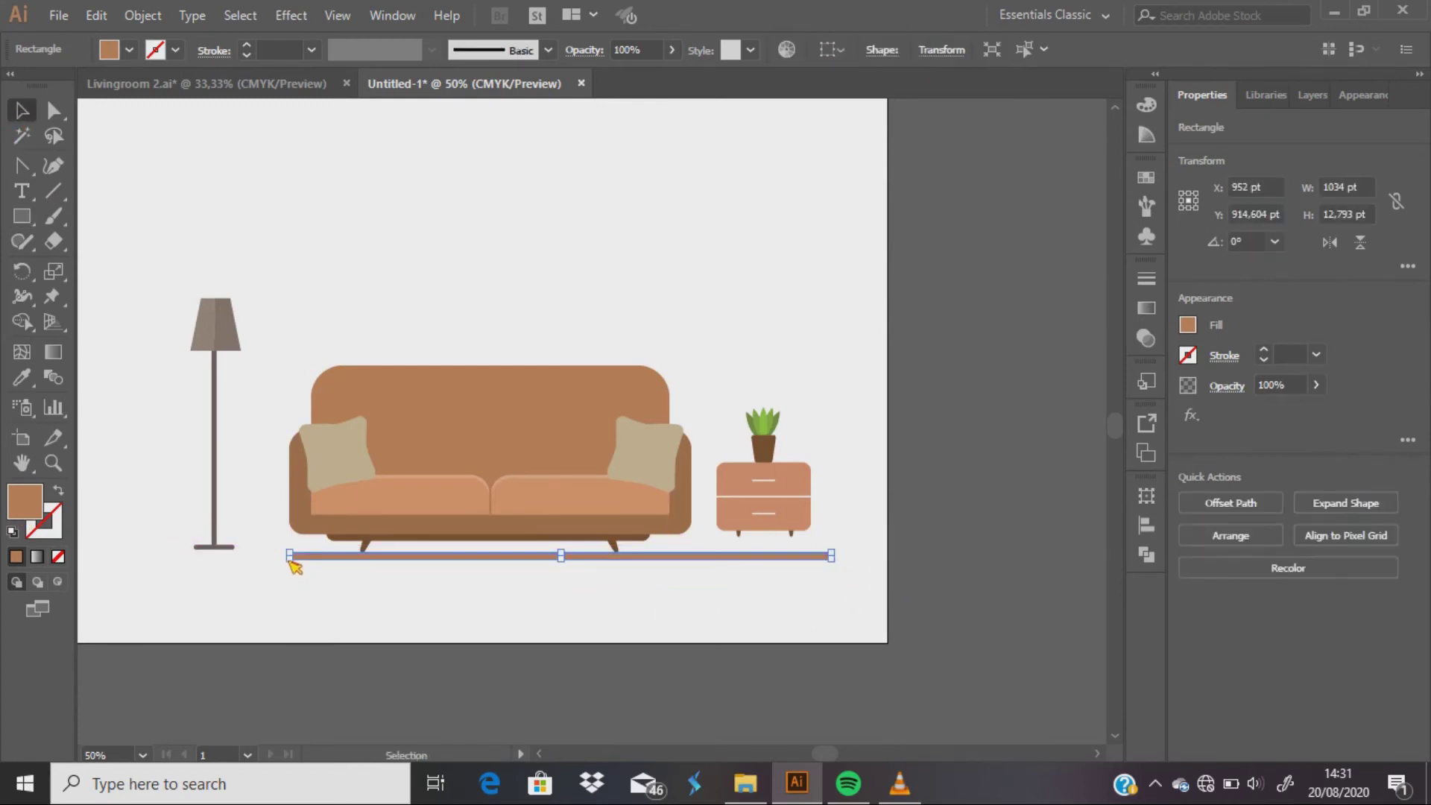
drag(291, 556, 116, 555)
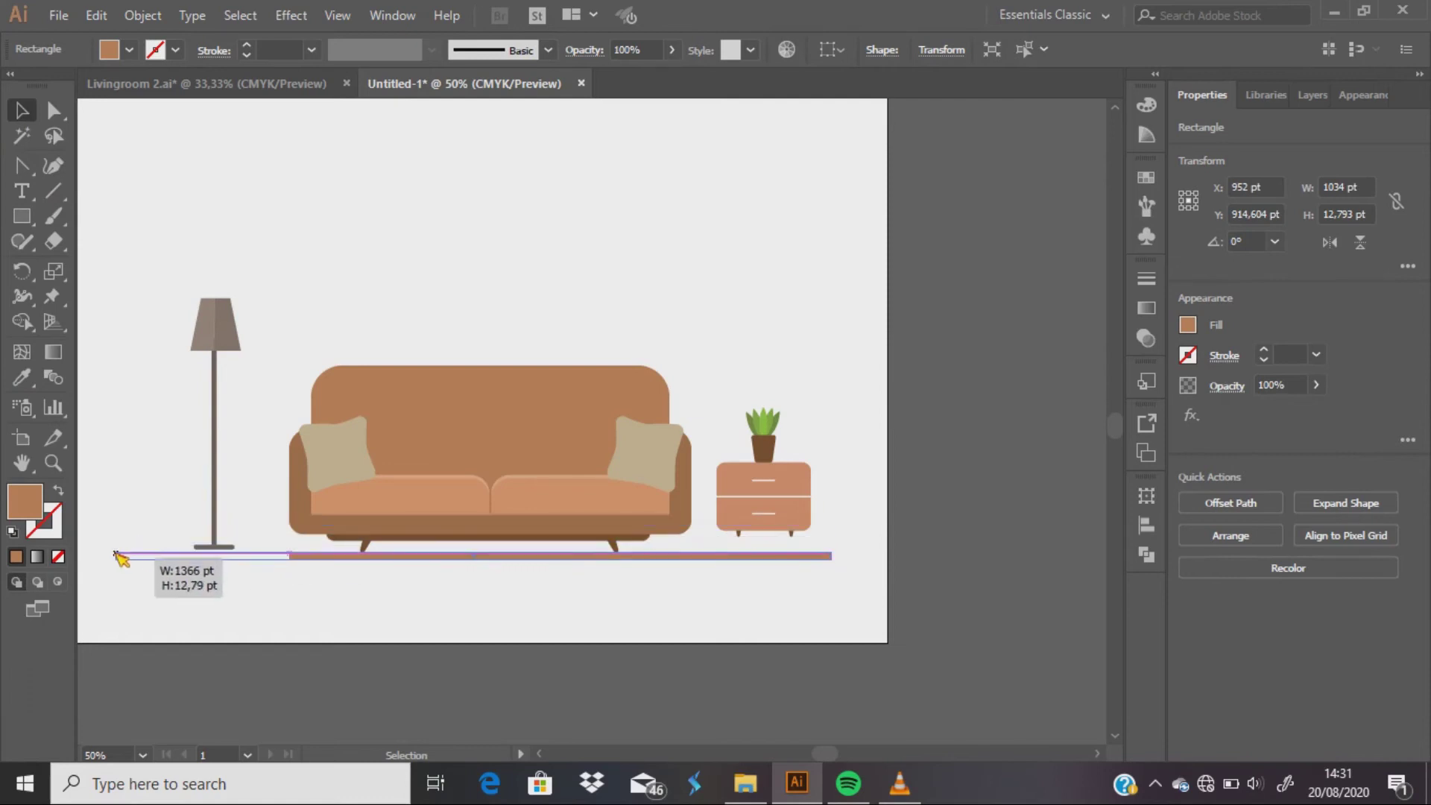
click(223, 477)
click(215, 447)
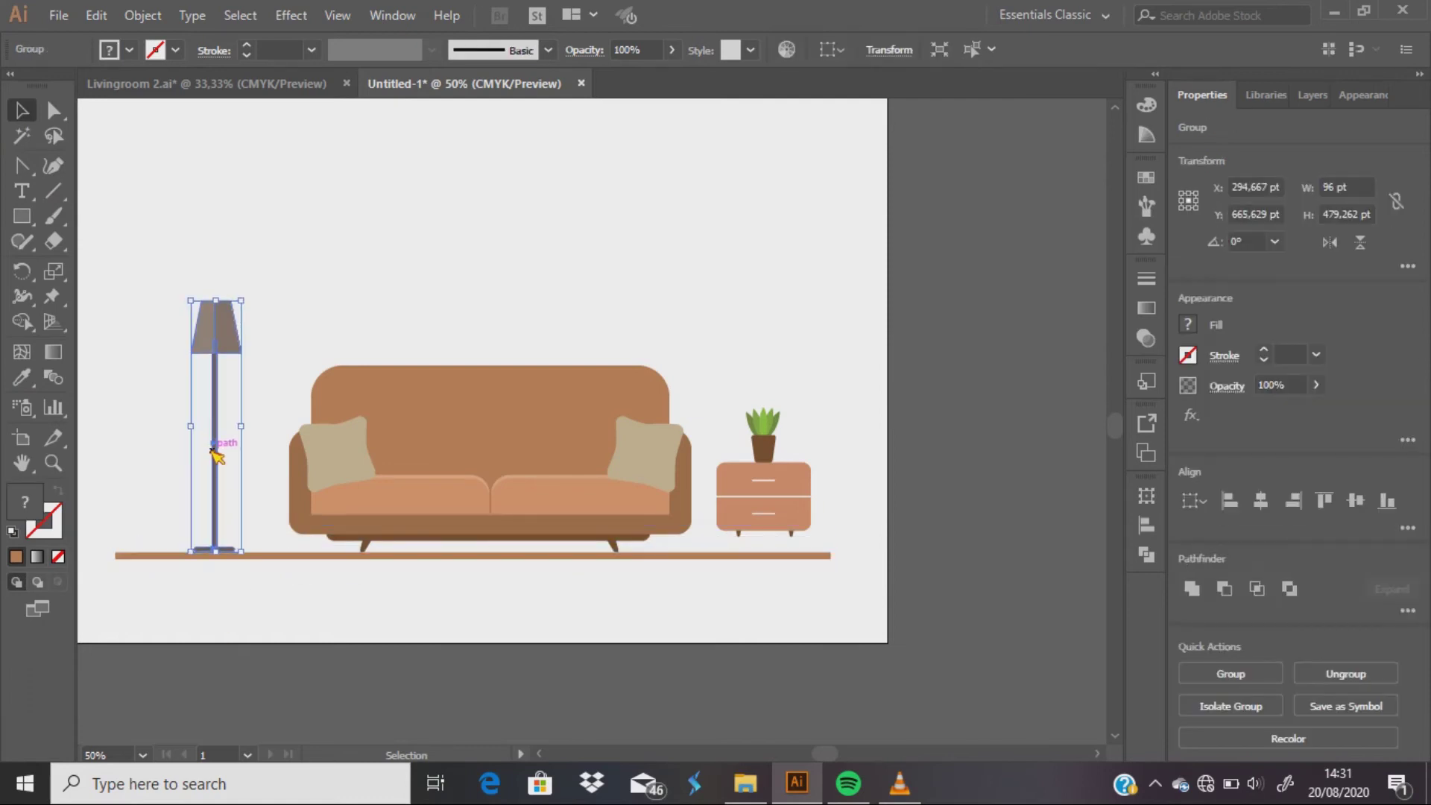
Step: Group the cabinet with its plant and lower the group onto the floor strip
drag(709, 399, 854, 572)
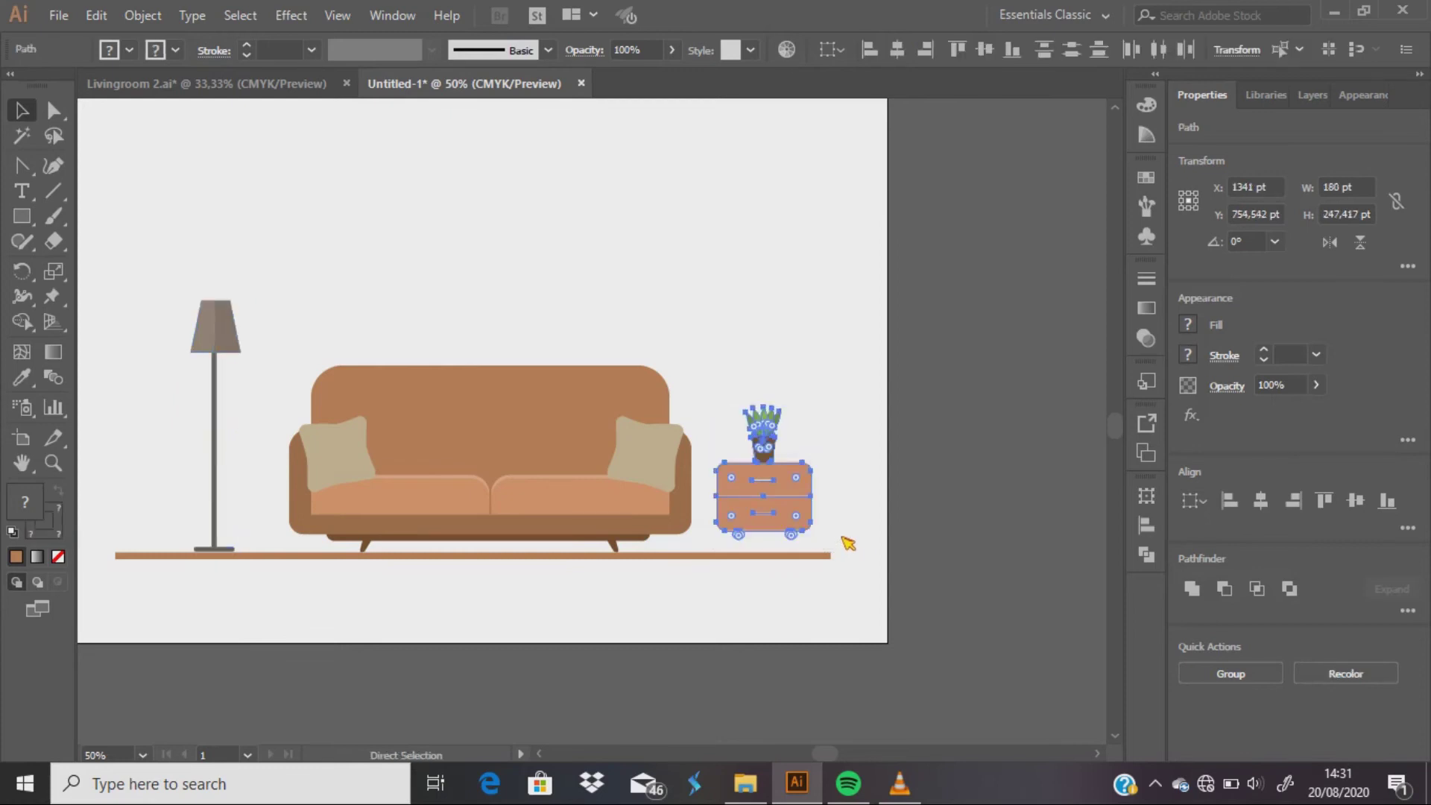
key(ctrl+g)
scroll(801, 557, up, 2)
drag(774, 474, 782, 505)
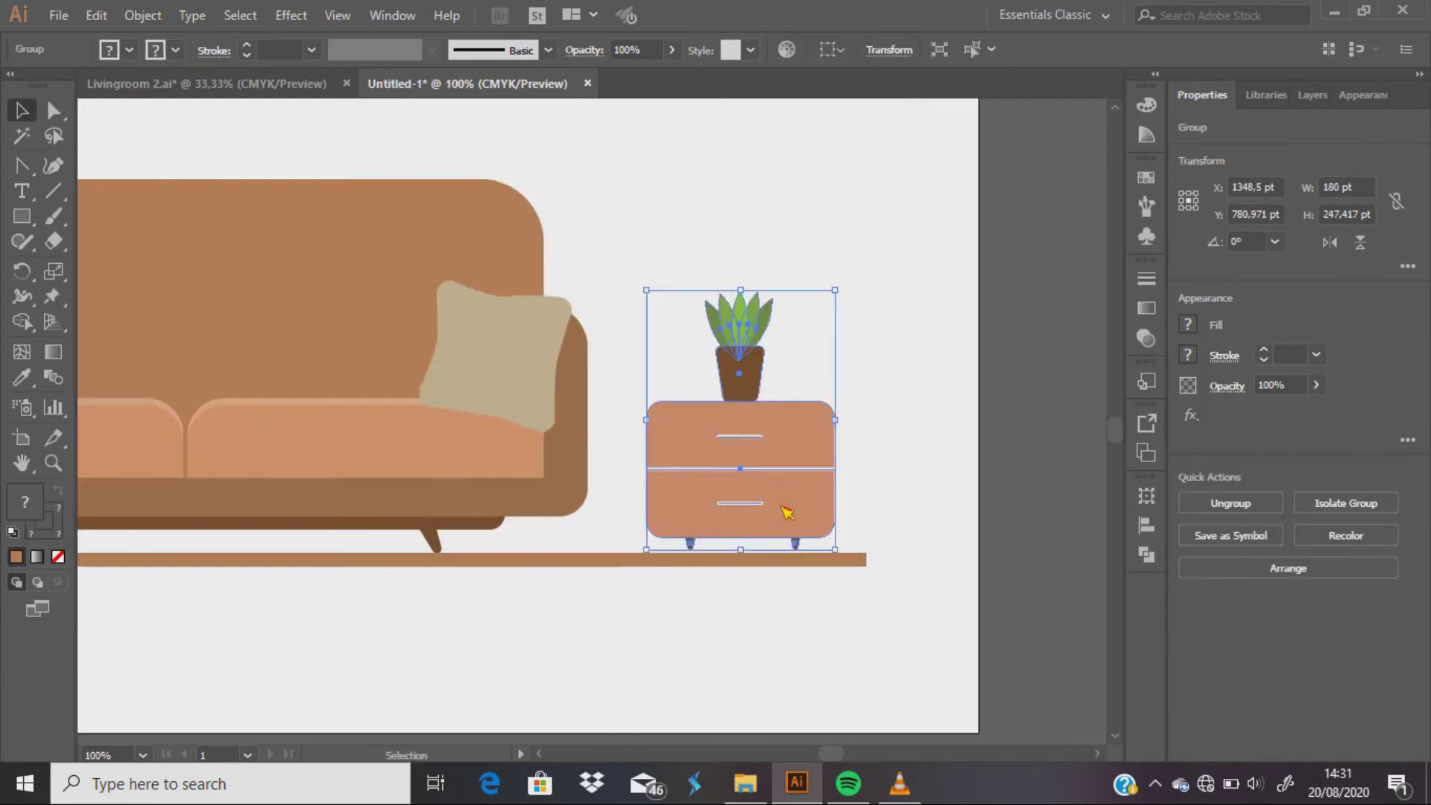
click(788, 632)
scroll(788, 631, down, 1)
scroll(788, 632, down, 1)
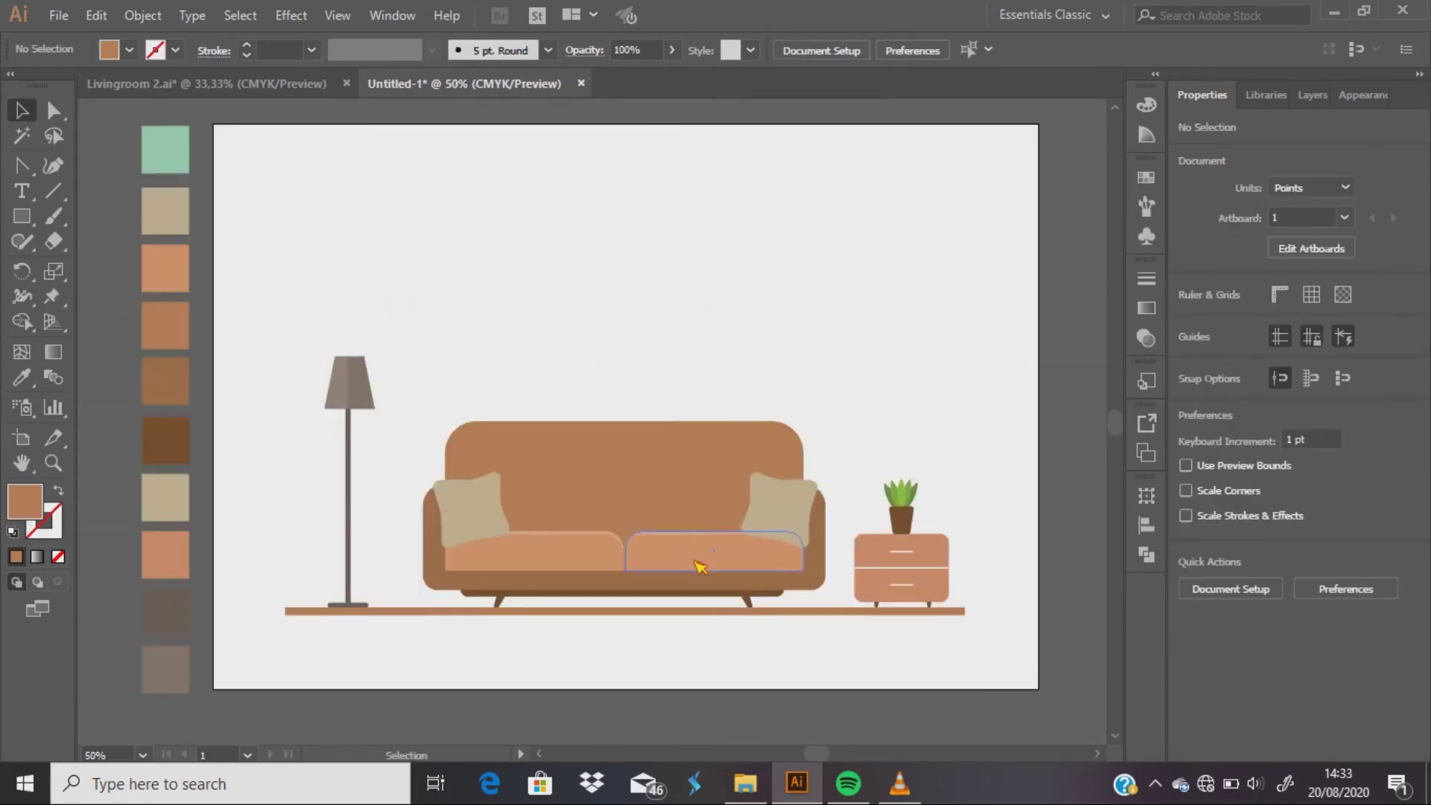
Step: Create an outlined 200×320 pt rectangle for the picture frame
key(i)
key(shift+x)
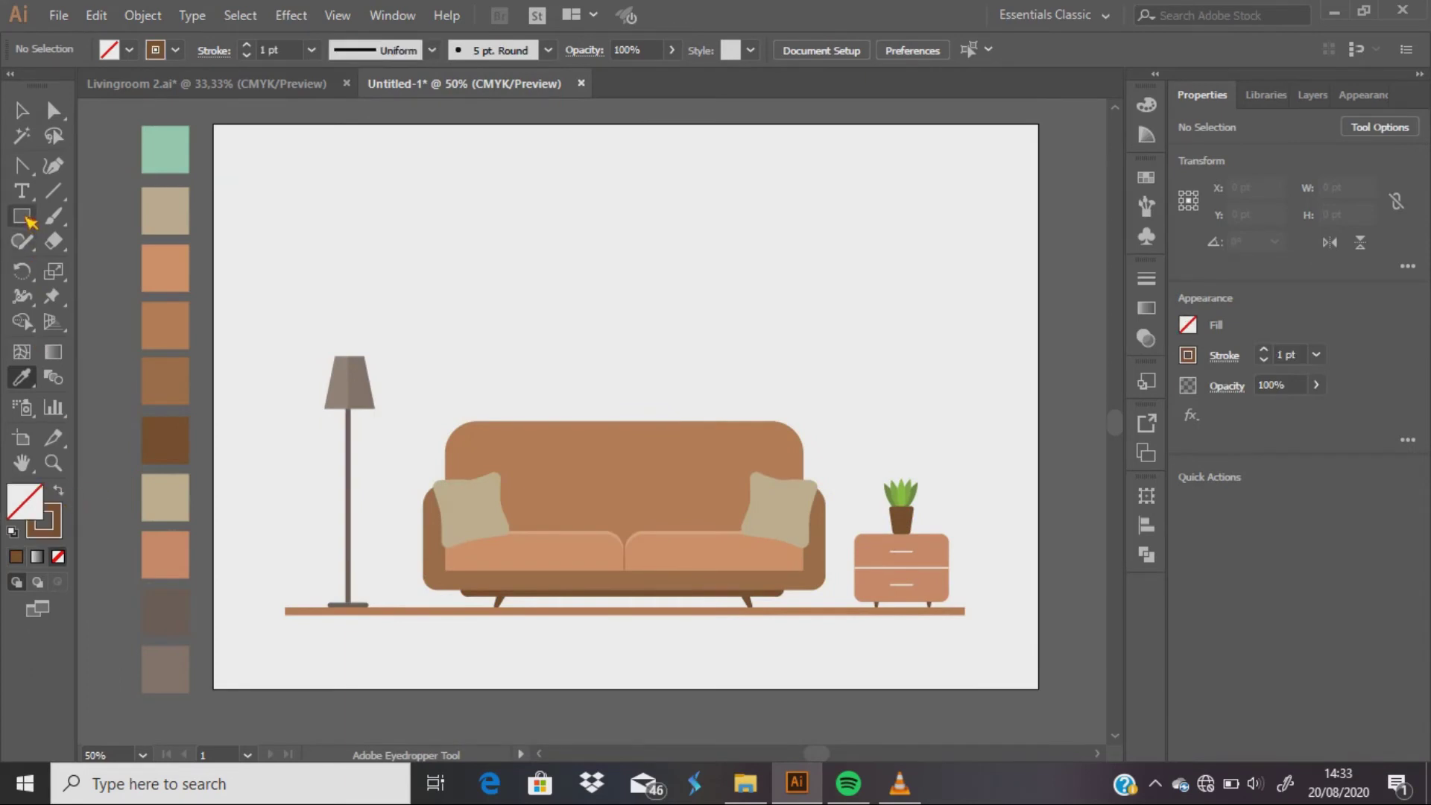
click(27, 218)
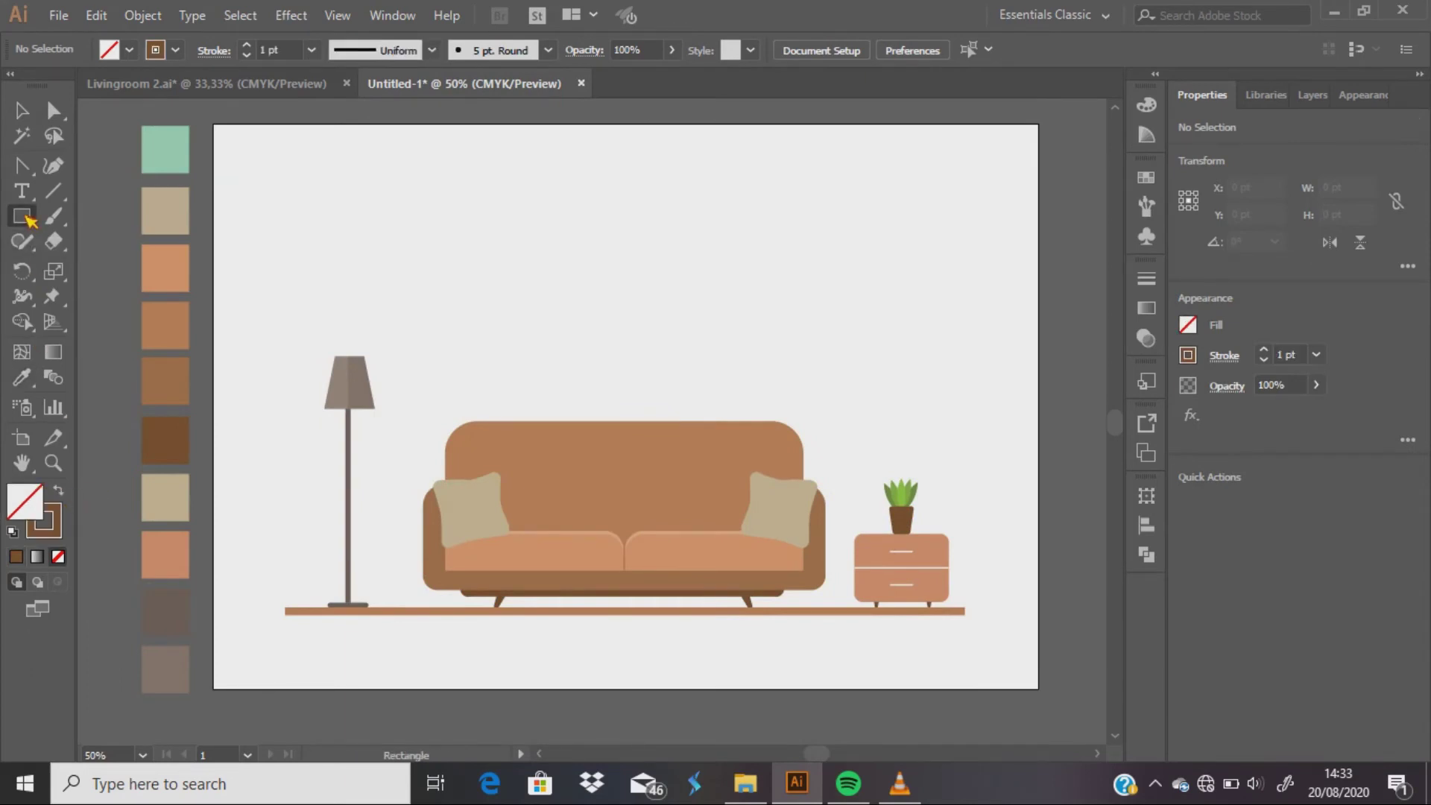
click(471, 265)
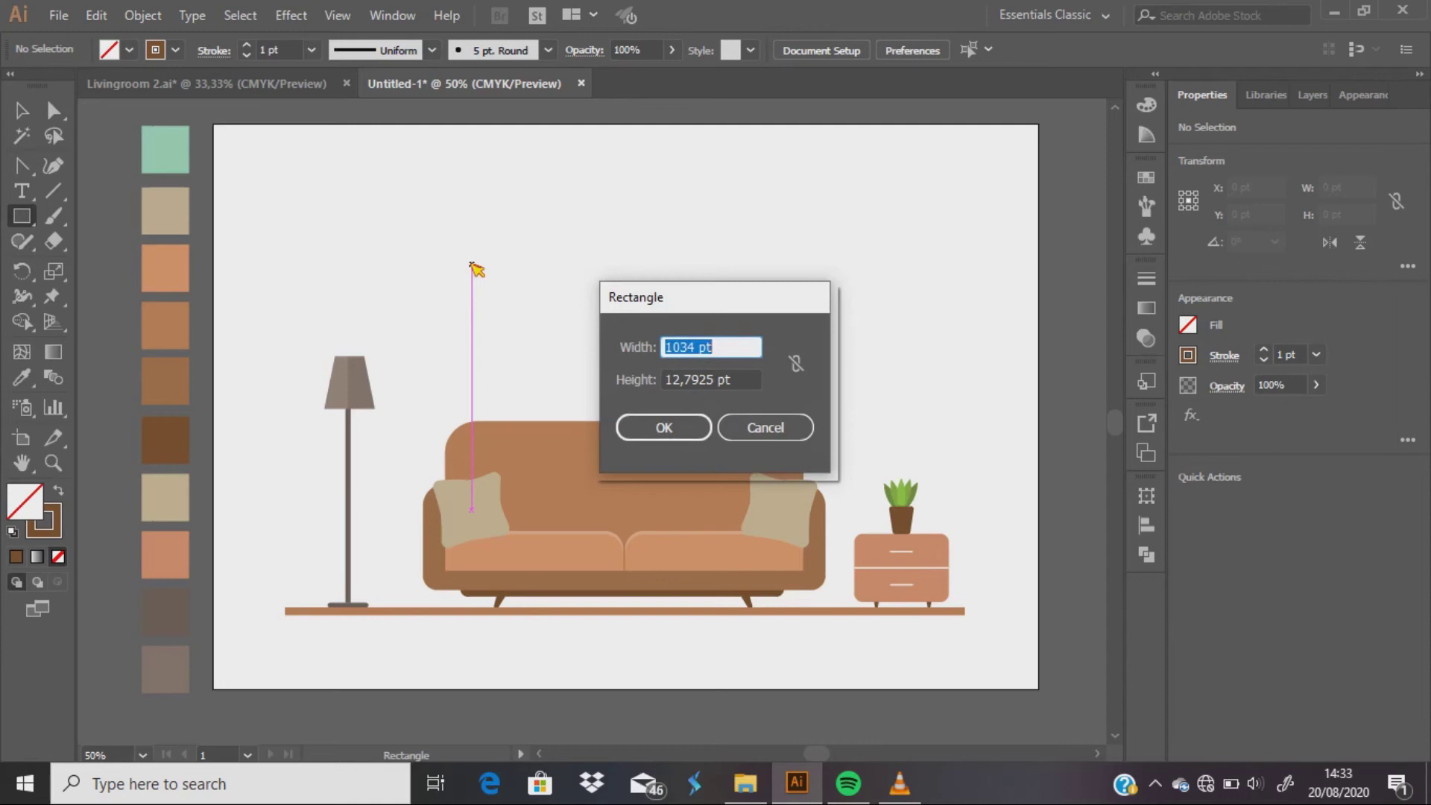
text(5)
key(Tab)
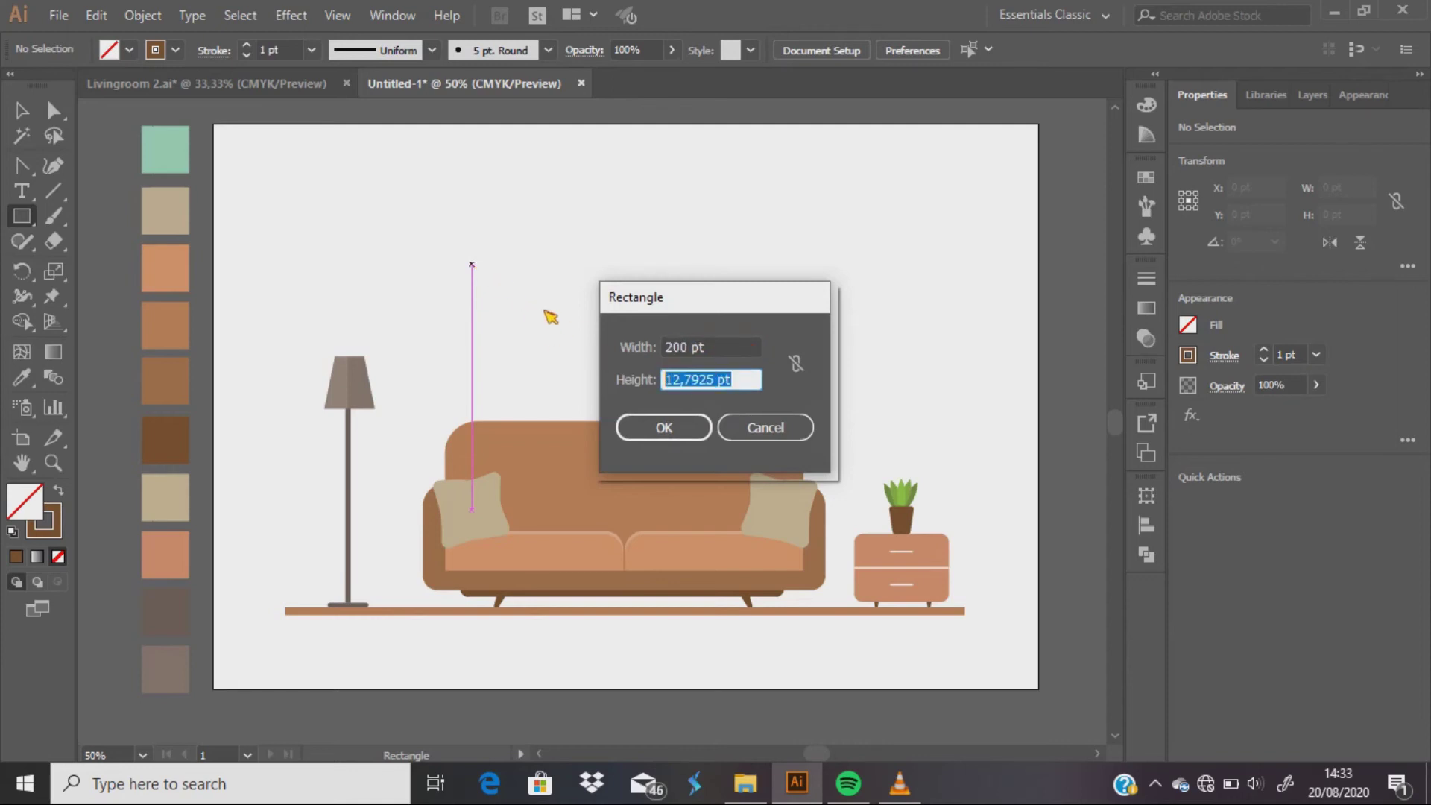
text(320)
key(Return)
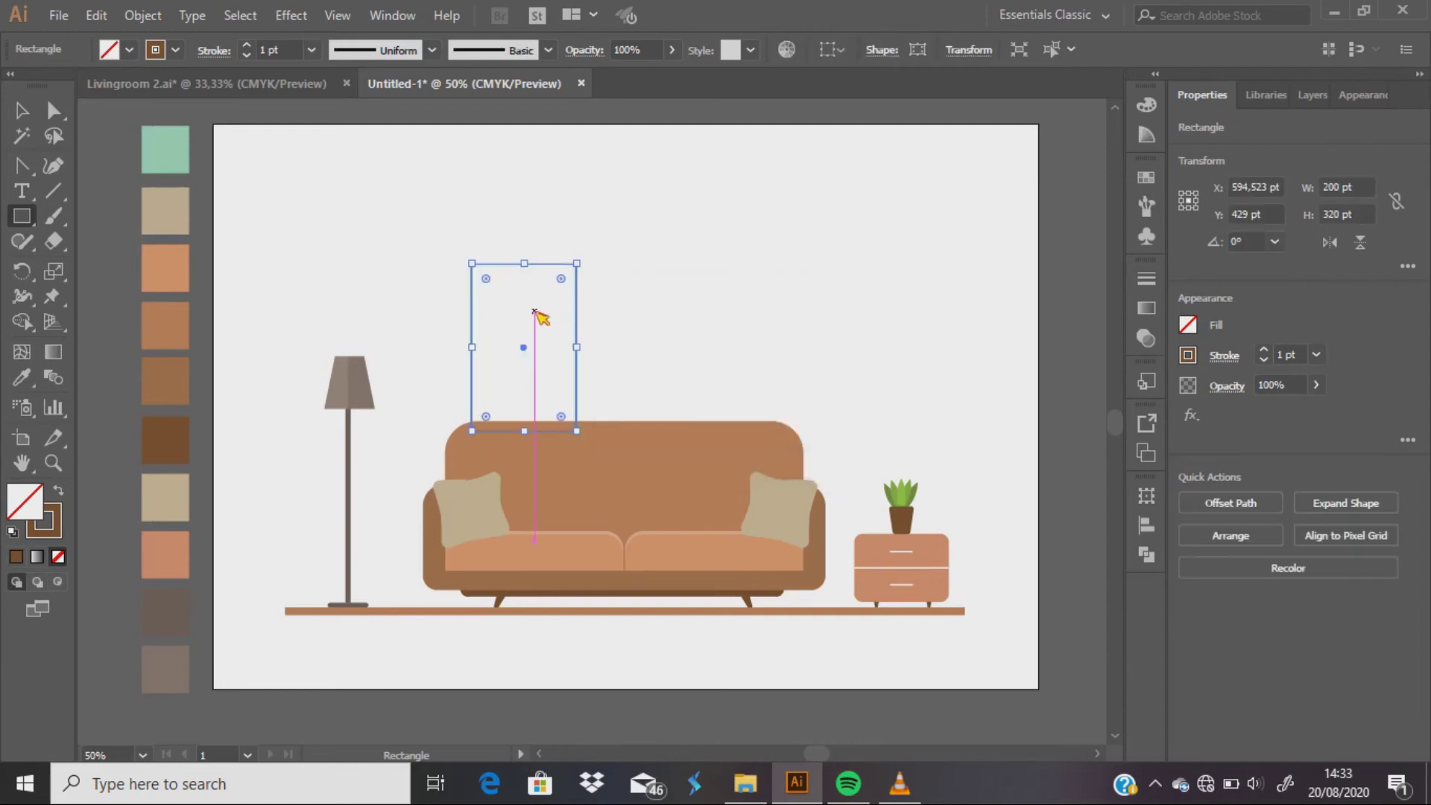
Step: Position the frame on the wall above the sofa
click(20, 112)
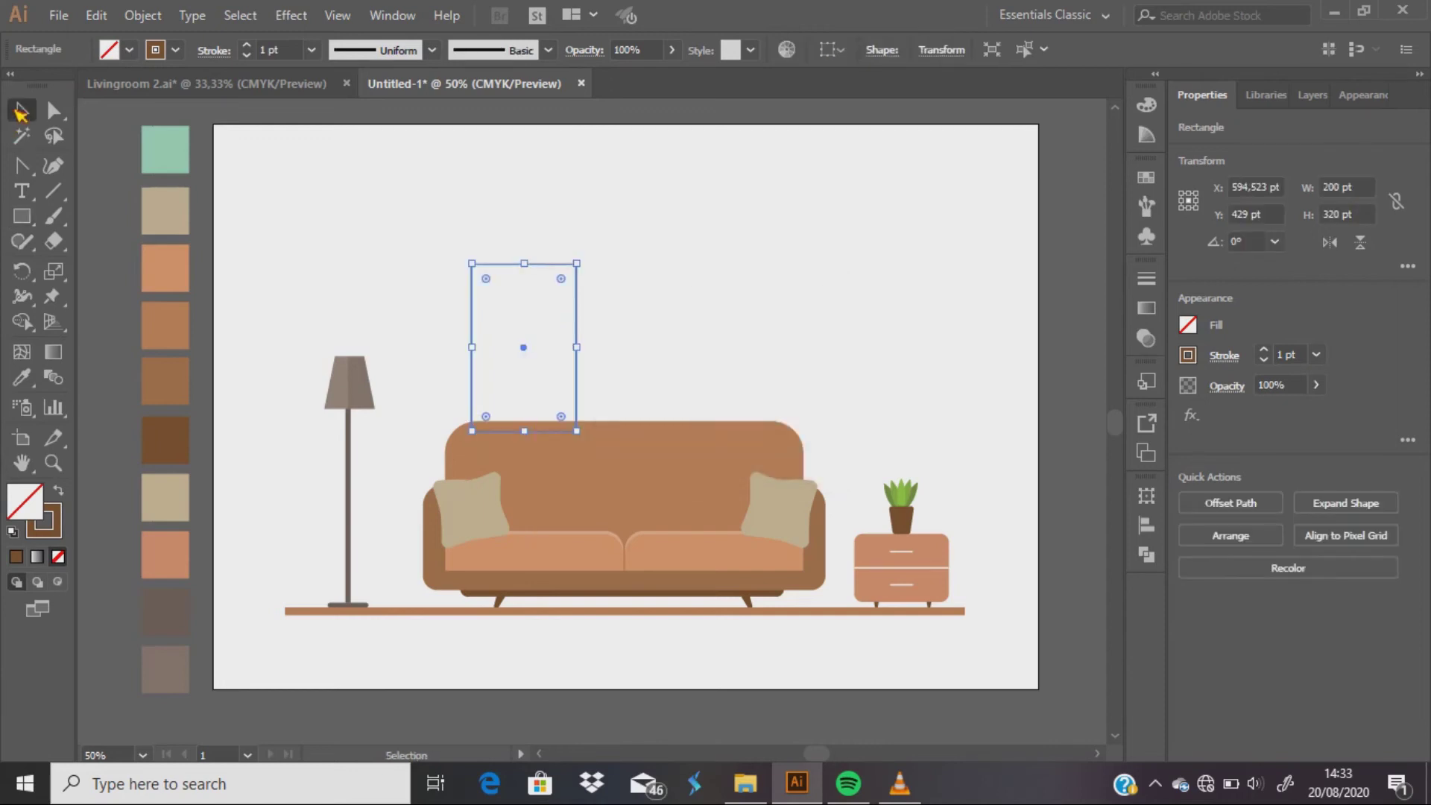
drag(537, 358, 535, 307)
click(596, 297)
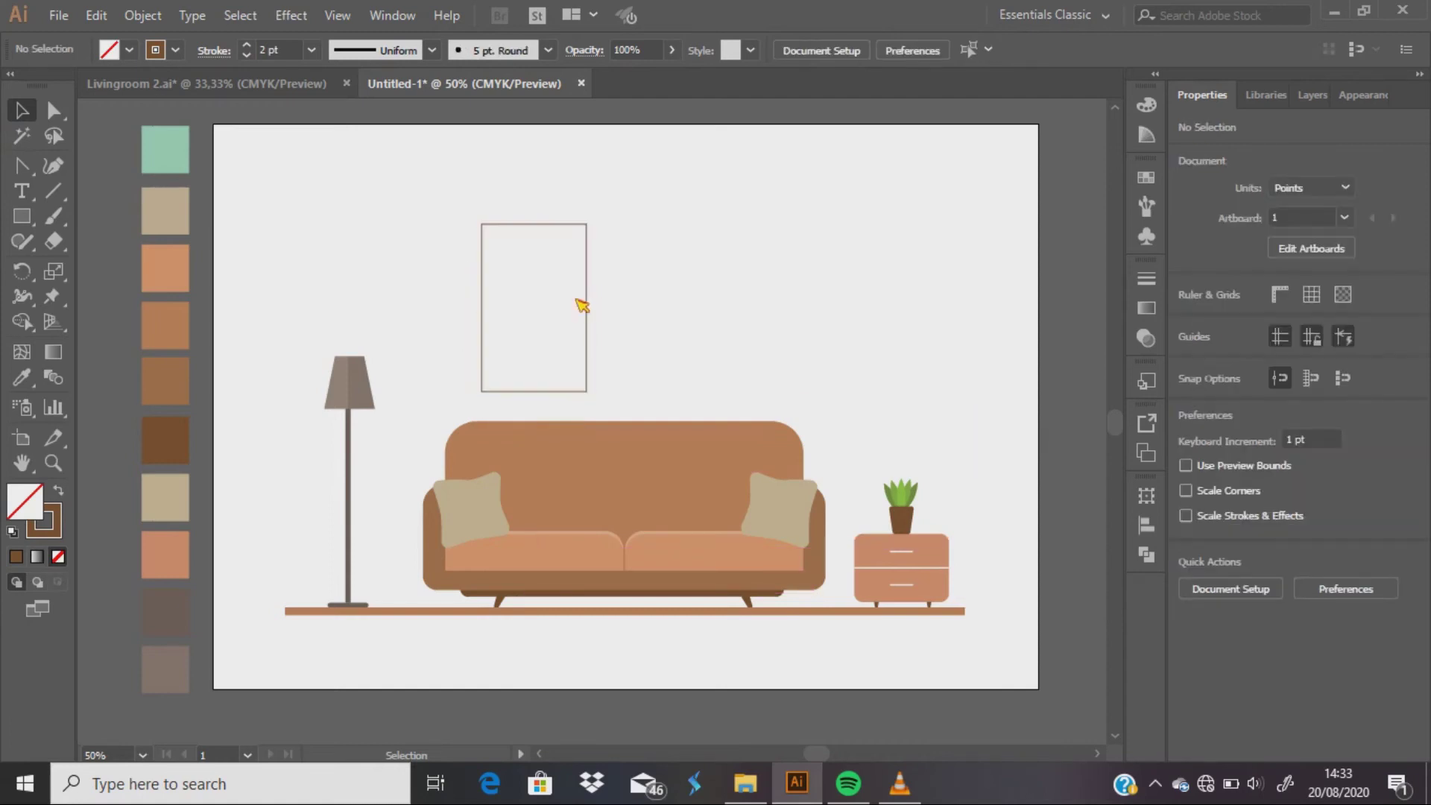
click(550, 224)
drag(543, 310, 543, 287)
Step: Draw an inner rectangle in the frame filled with a lighter mint green
key(m)
drag(509, 234, 567, 346)
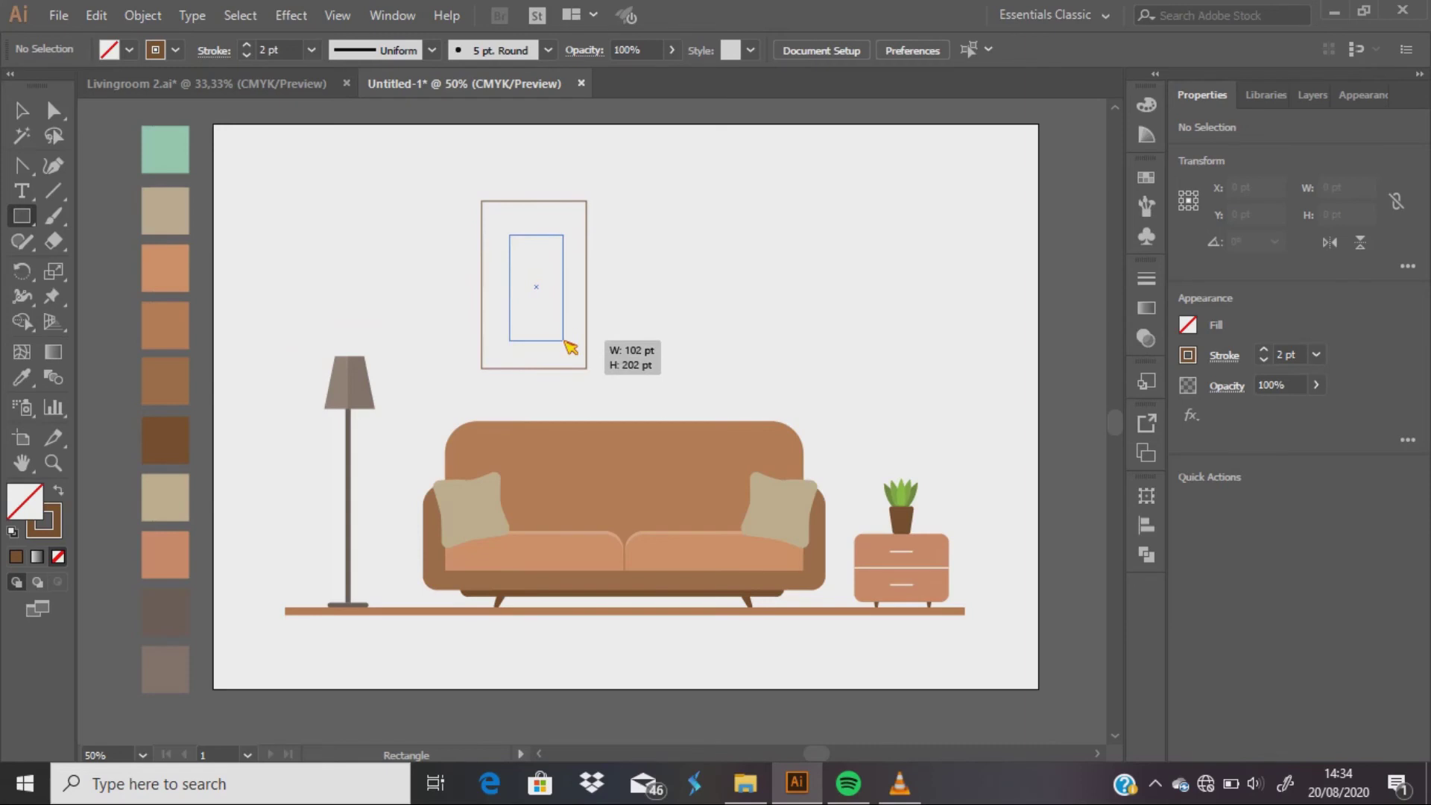
drag(568, 346, 562, 339)
key(shift+x)
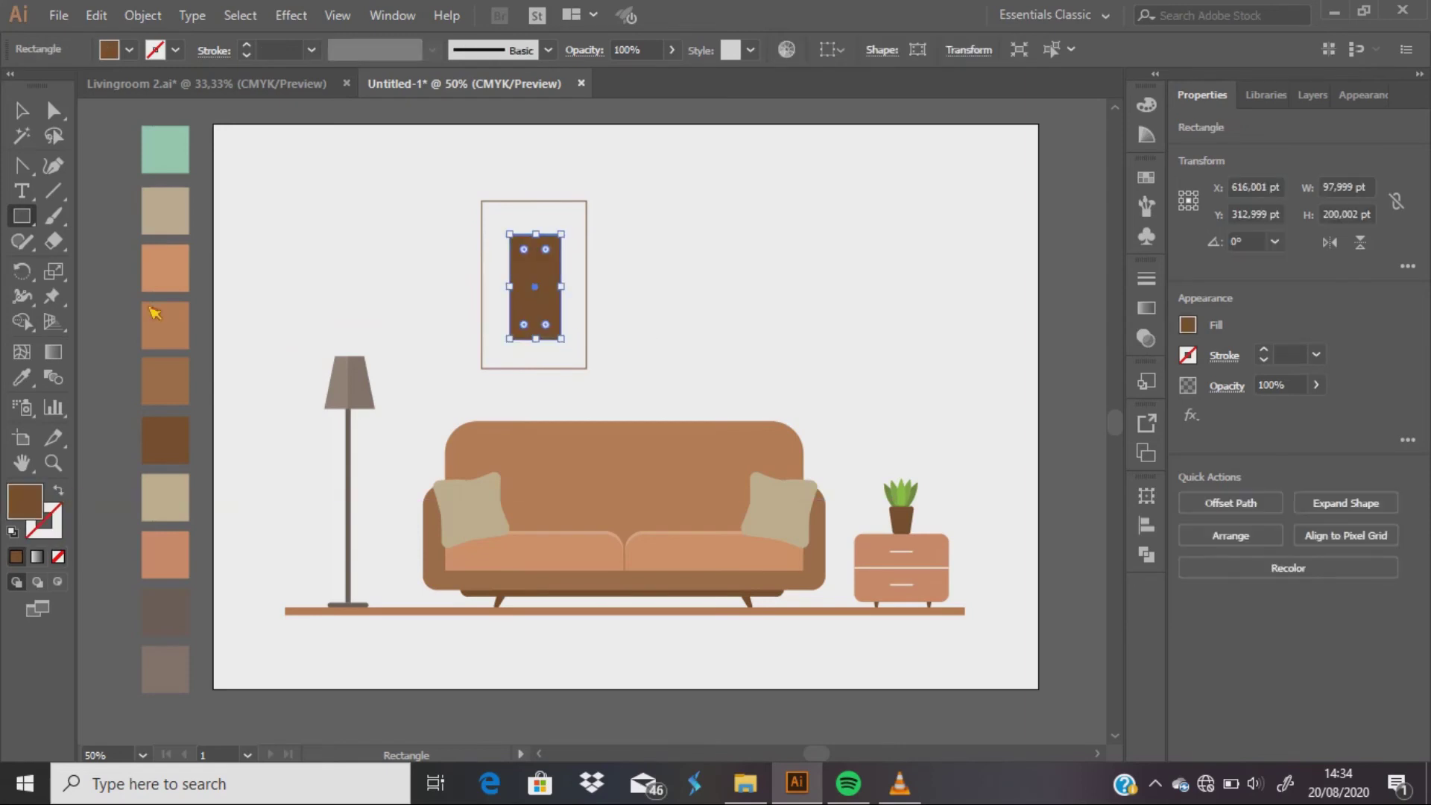
key(i)
click(182, 167)
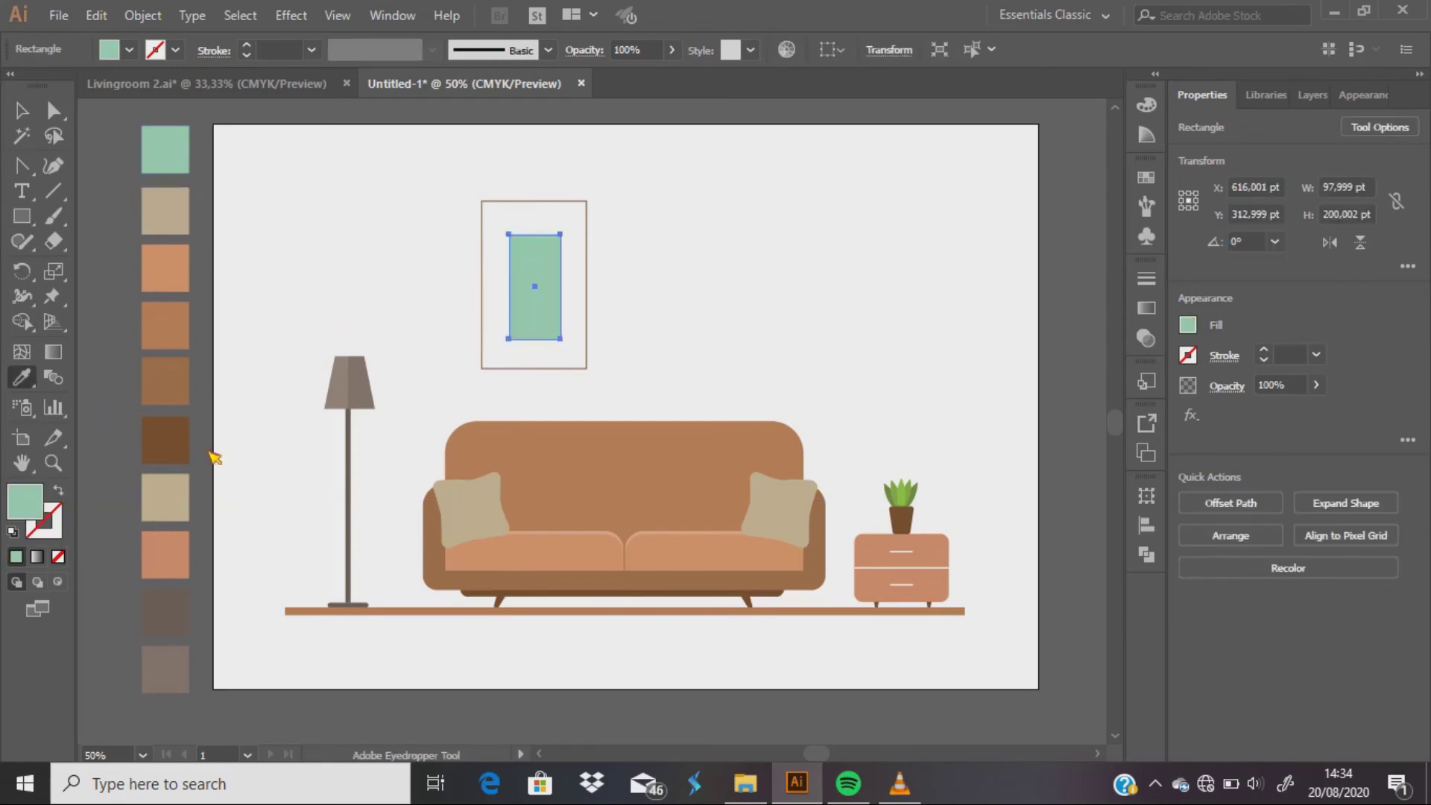
double_click(25, 501)
click(772, 392)
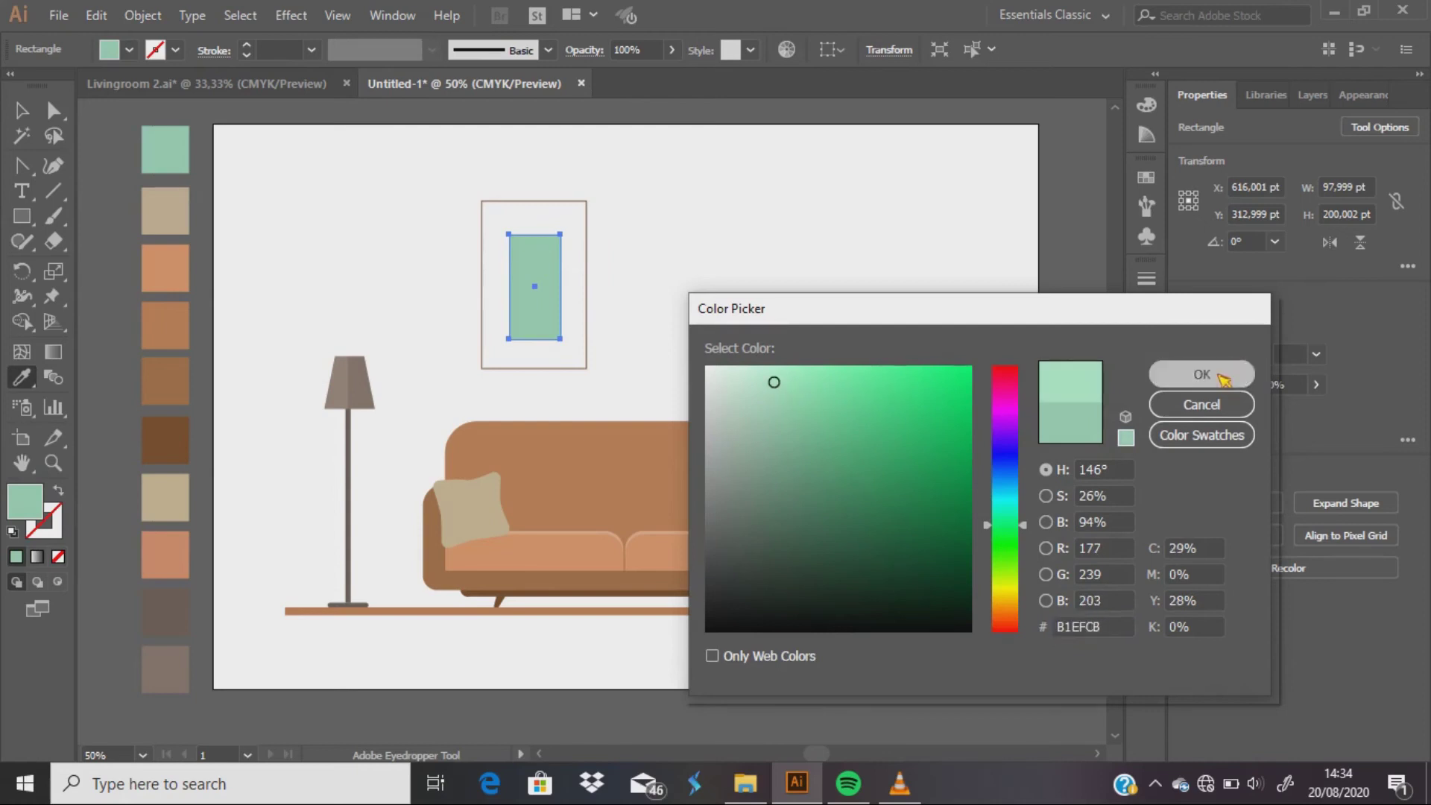
click(1222, 374)
key(v)
shift+click(582, 285)
Step: Duplicate the framed picture to the right of the first one
drag(533, 285, 717, 288)
key(ctrl+shift+a)
key(b)
Step: Choose the arrow-shaped art brush for painting branches on the pictures
click(1145, 203)
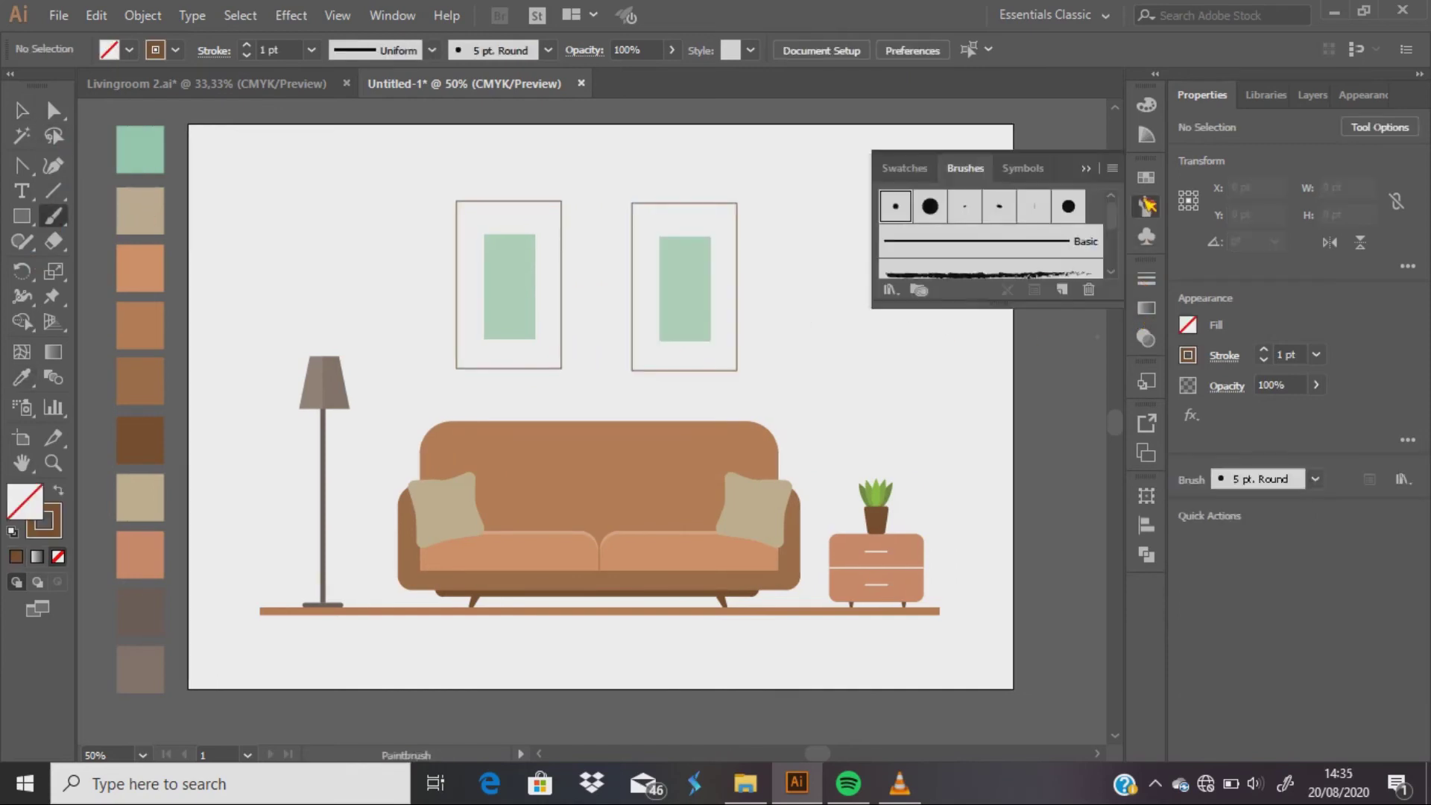
scroll(1030, 257, down, 5)
scroll(1073, 239, up, 2)
click(1036, 213)
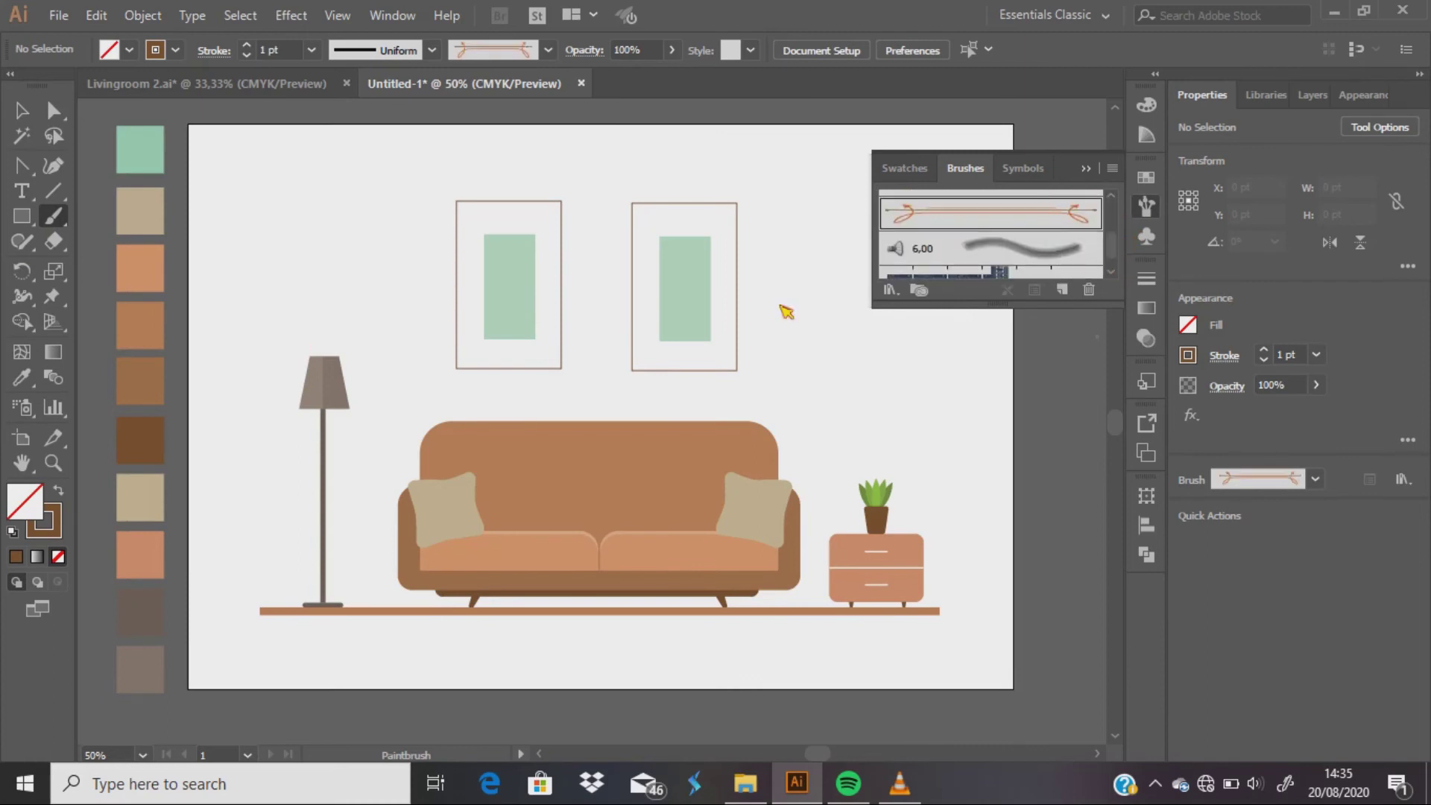
scroll(498, 295, up, 1)
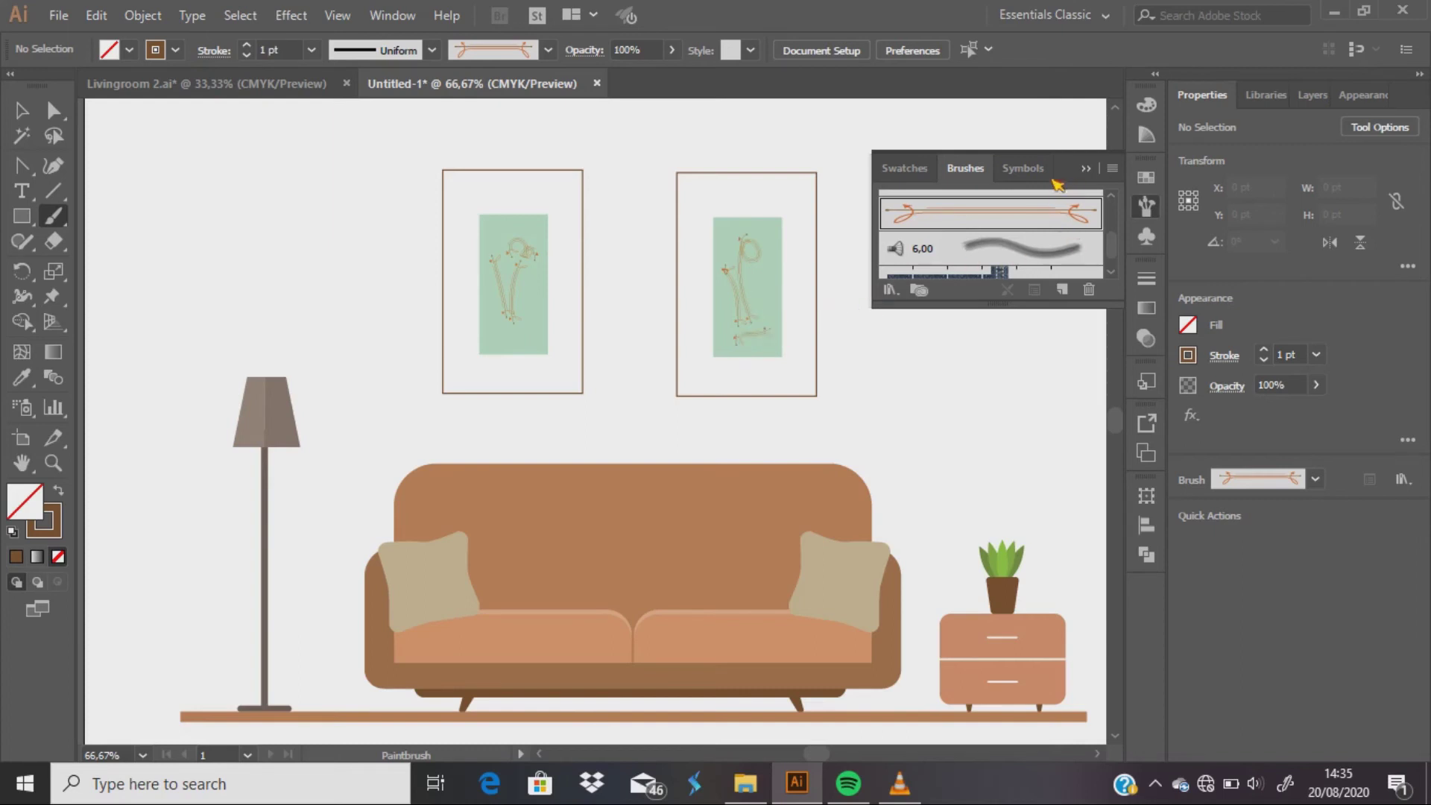
click(1085, 168)
key(ctrl+minus)
scroll(479, 415, right, 1)
key(shift+x)
Step: Draw a long thin brown shelf bar right of the frames
key(m)
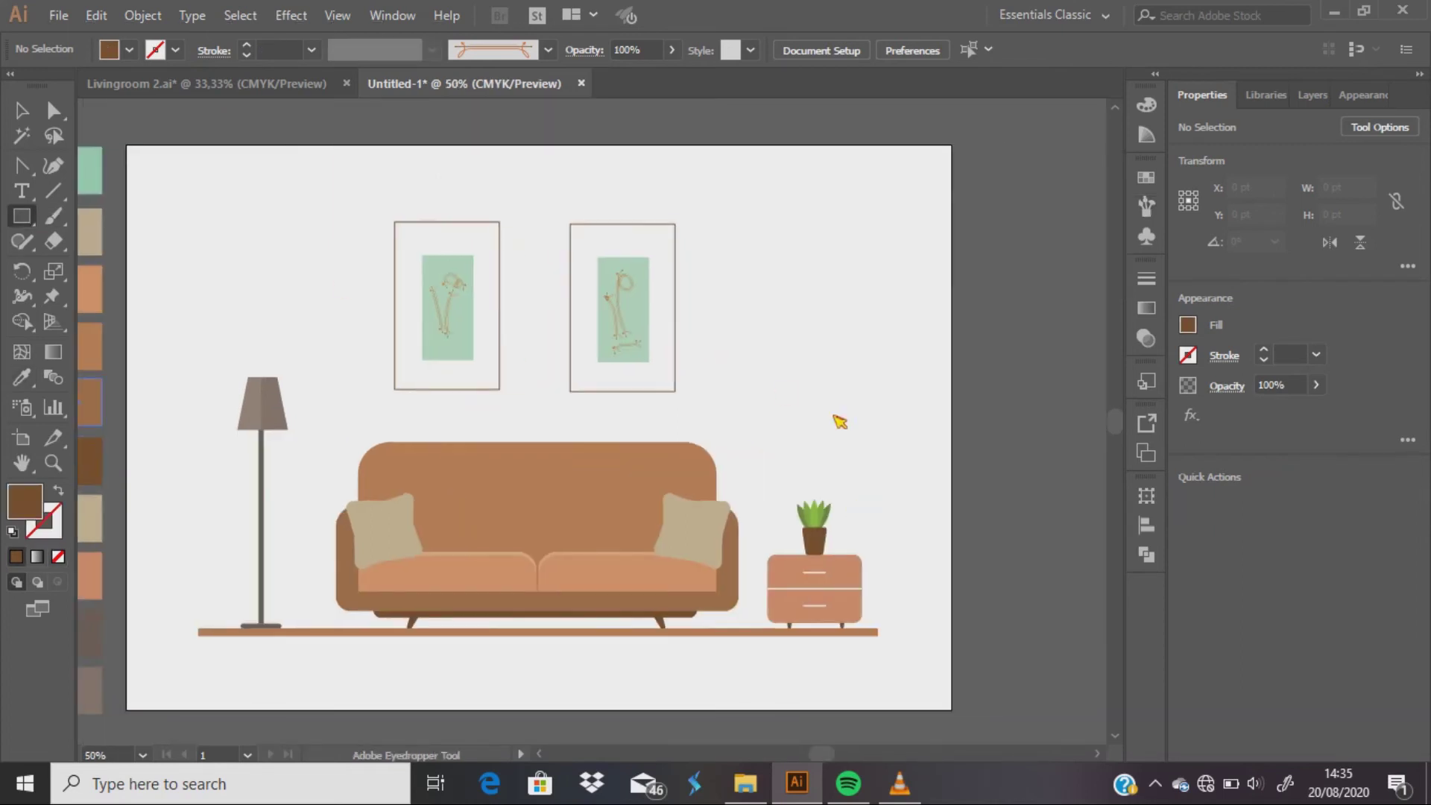
drag(762, 391, 888, 386)
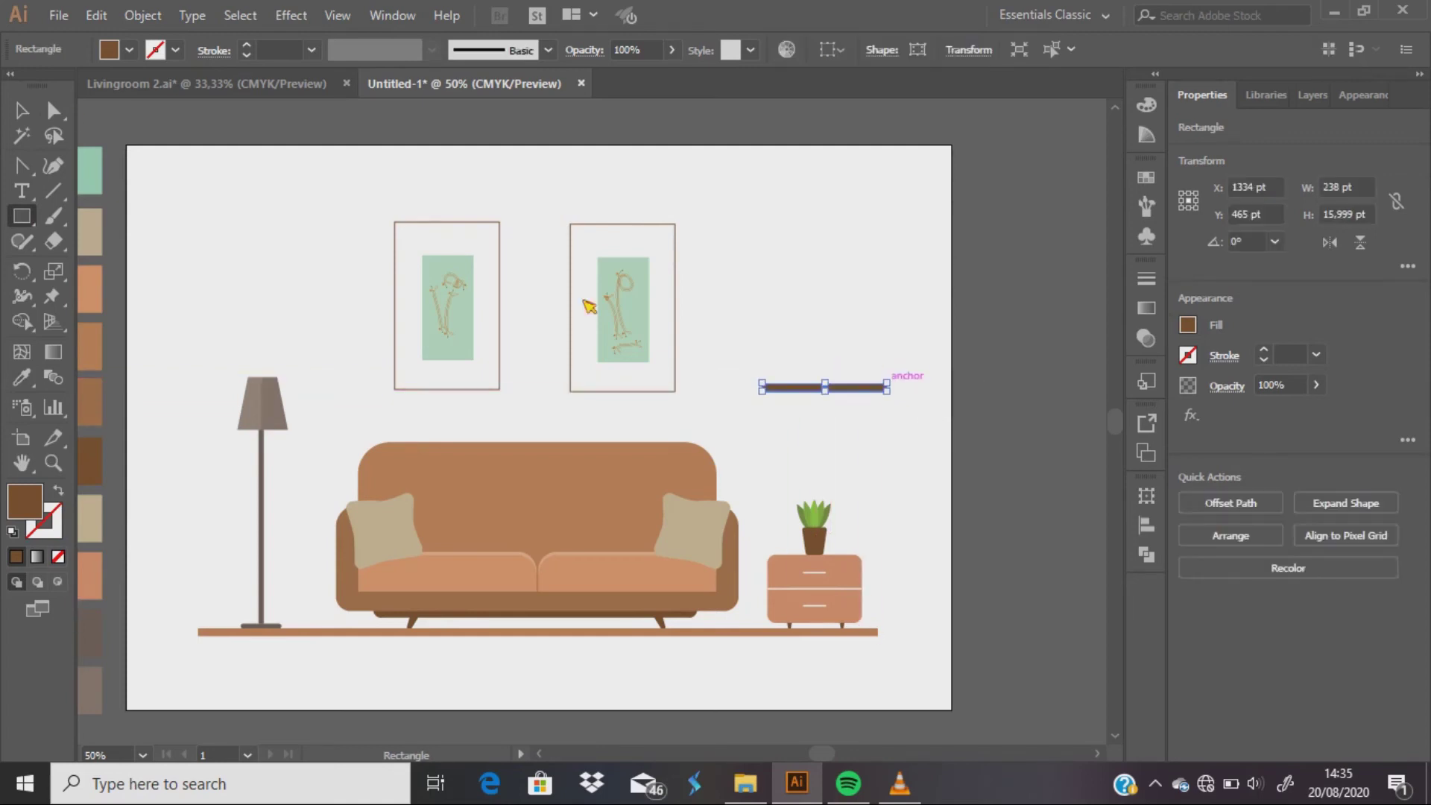
key(a)
scroll(870, 451, up, 3)
click(684, 341)
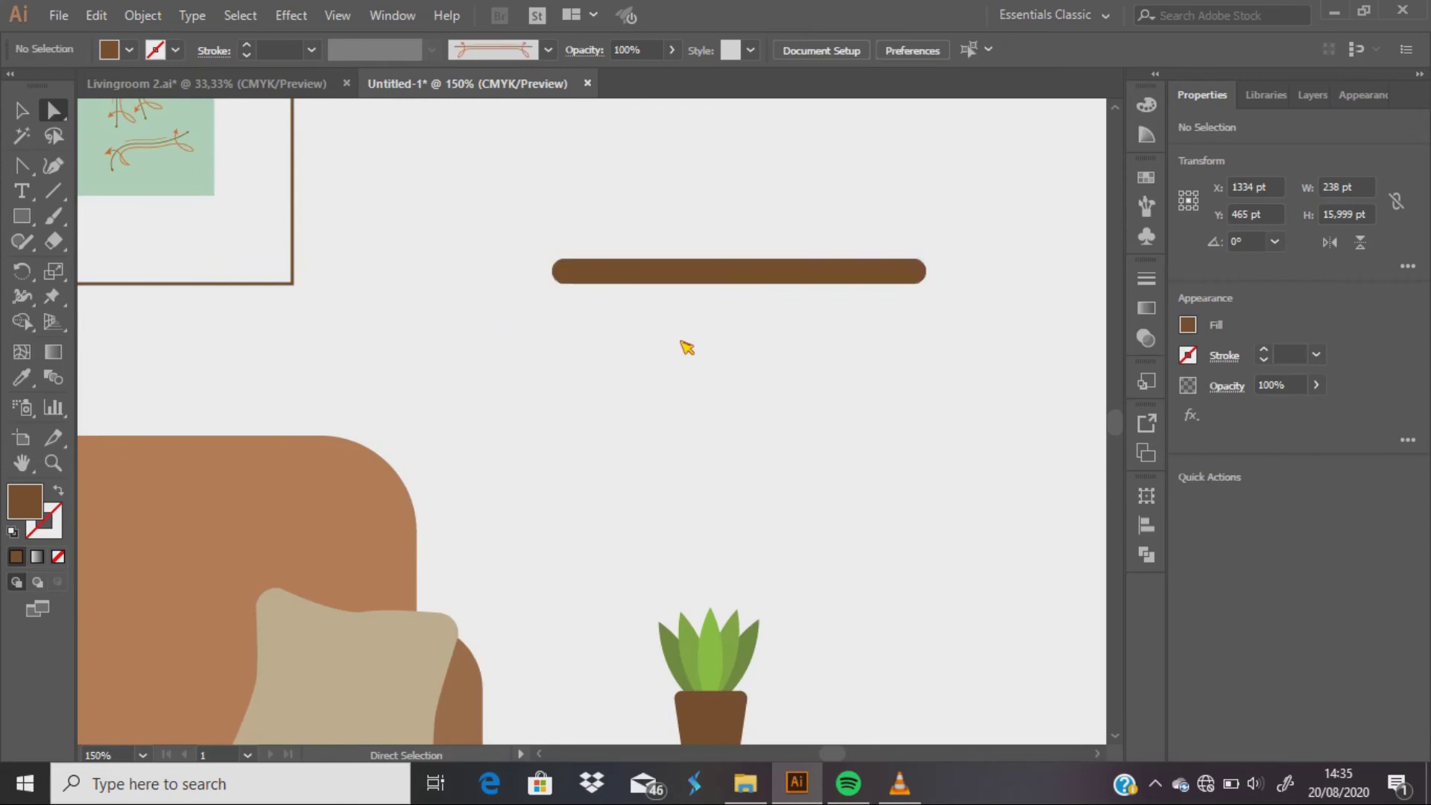
click(819, 272)
Step: Widen the shelf to the right and move it left above the cabinet
click(20, 110)
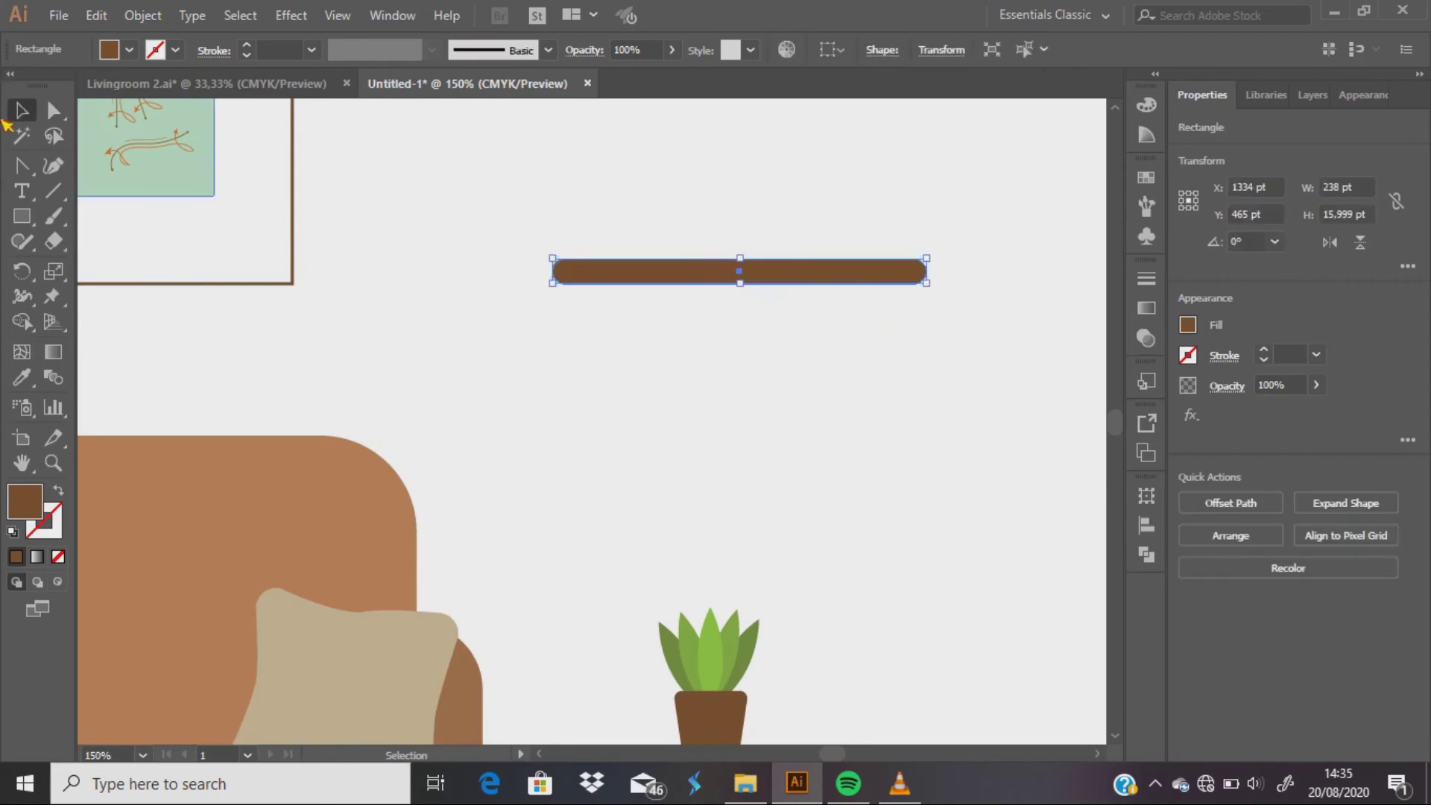
drag(927, 271, 996, 272)
click(957, 392)
scroll(917, 440, down, 1)
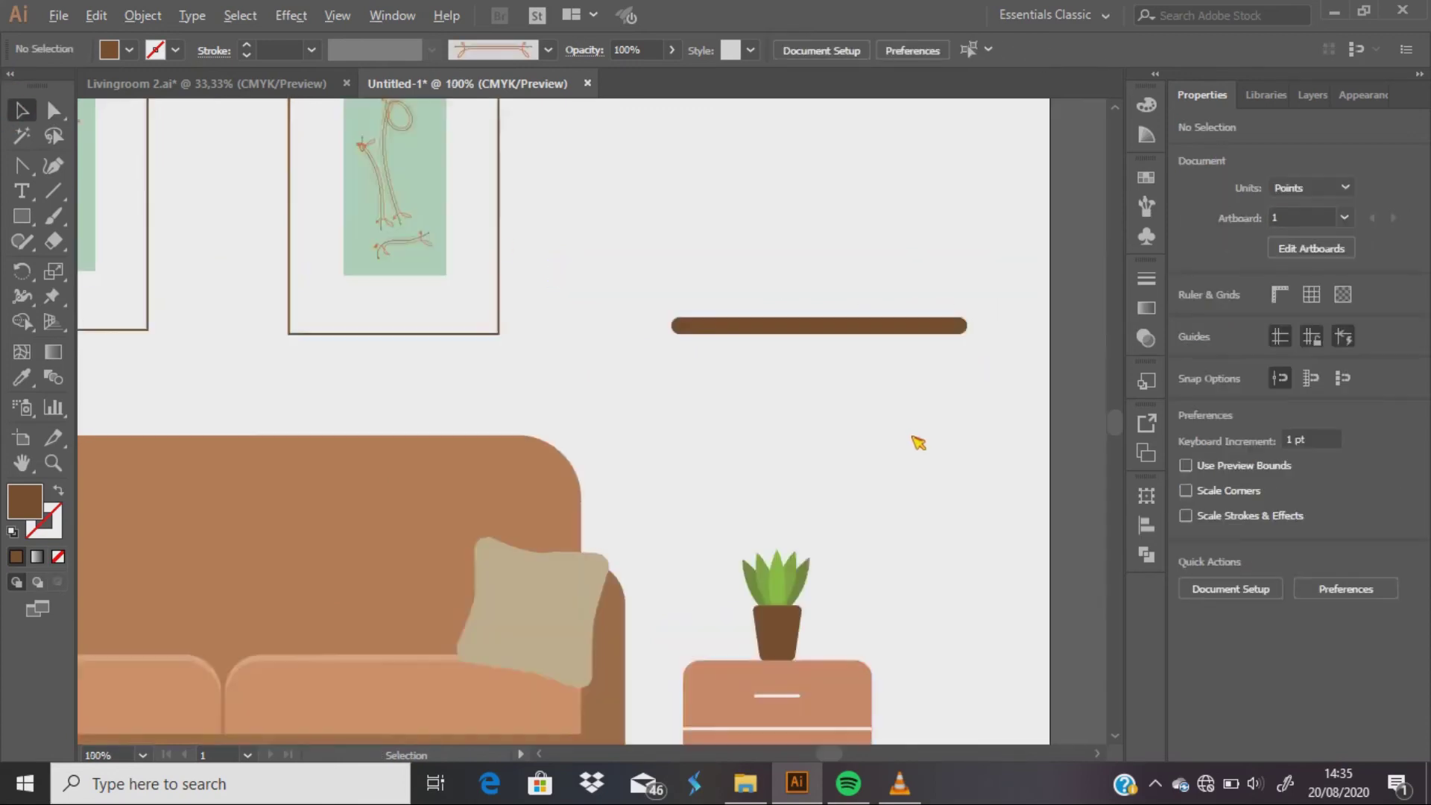
scroll(1009, 409, down, 1)
click(846, 369)
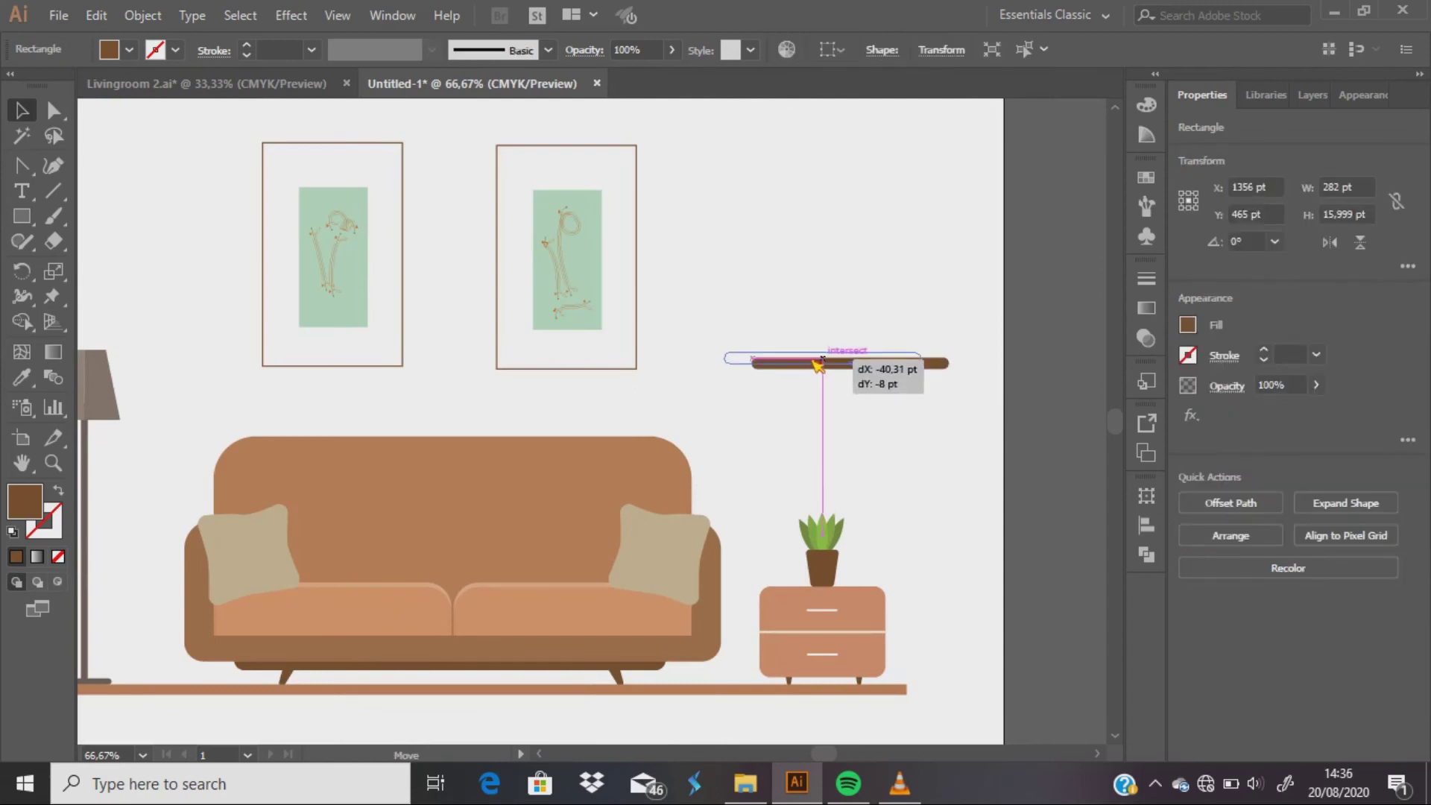
drag(847, 369, 810, 367)
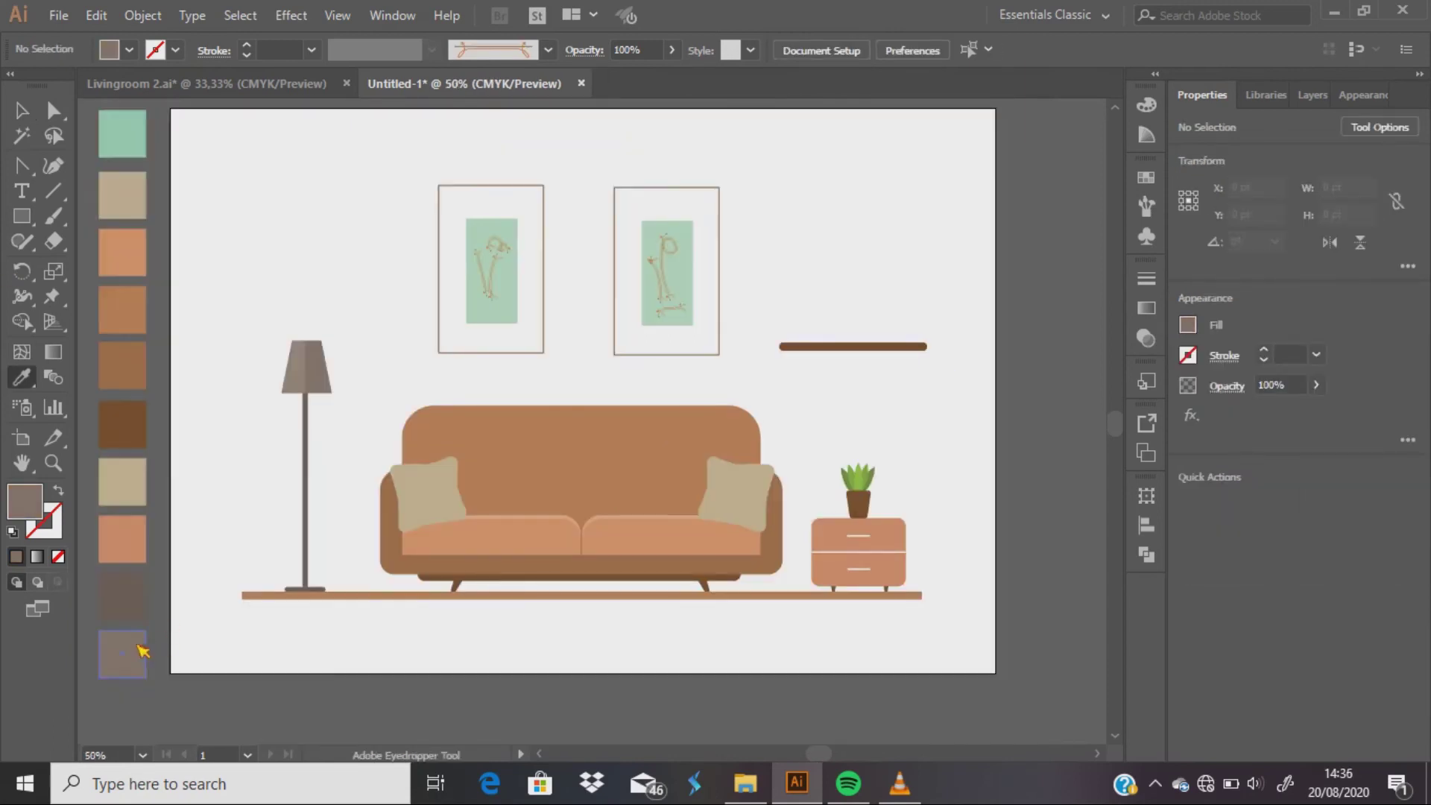
Step: Draw a tall book rectangle on the shelf with a vertical line down its middle
key(m)
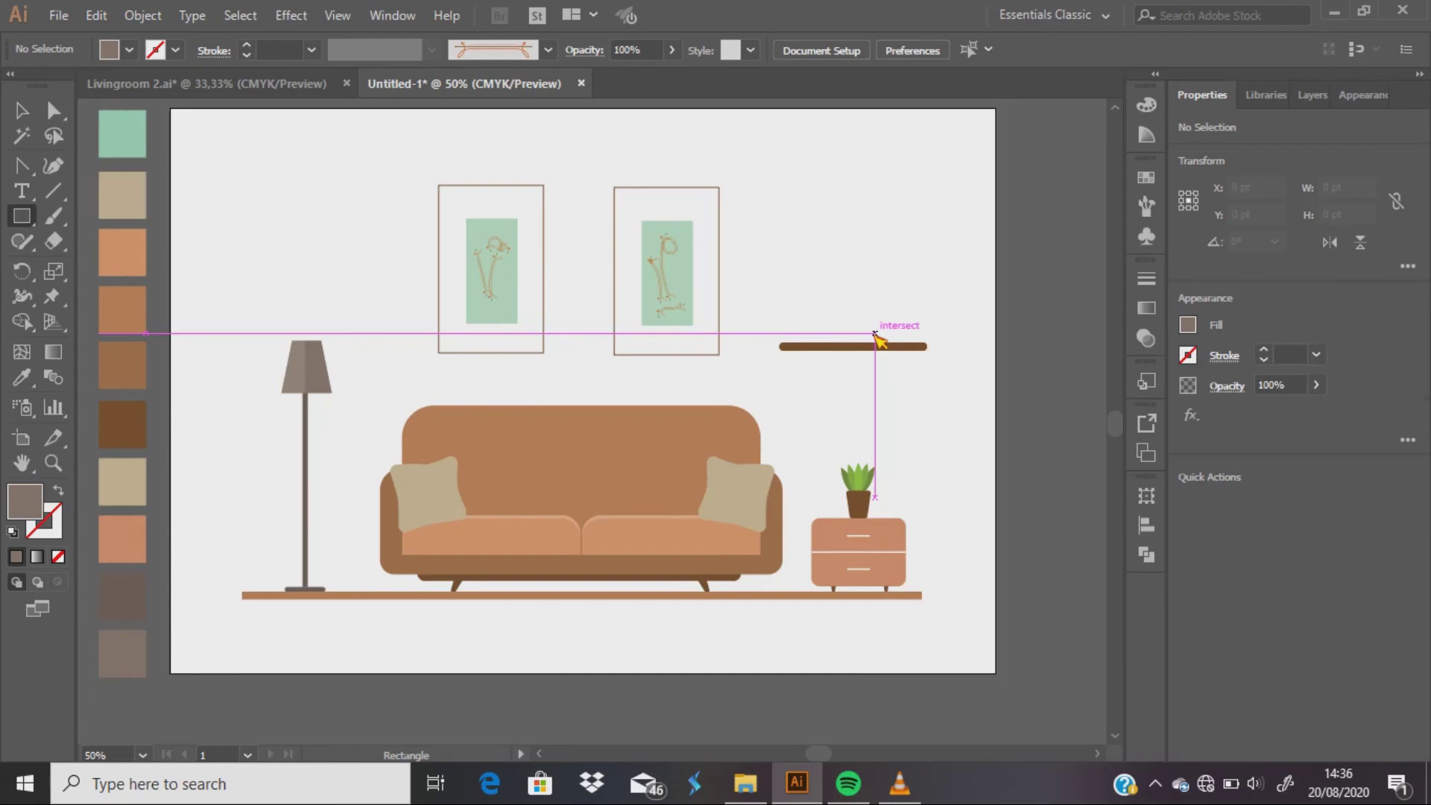
scroll(877, 337, up, 2)
mouse_move(714, 401)
mouse_down()
mouse_move(746, 214)
mouse_move(743, 244)
mouse_up()
key(v)
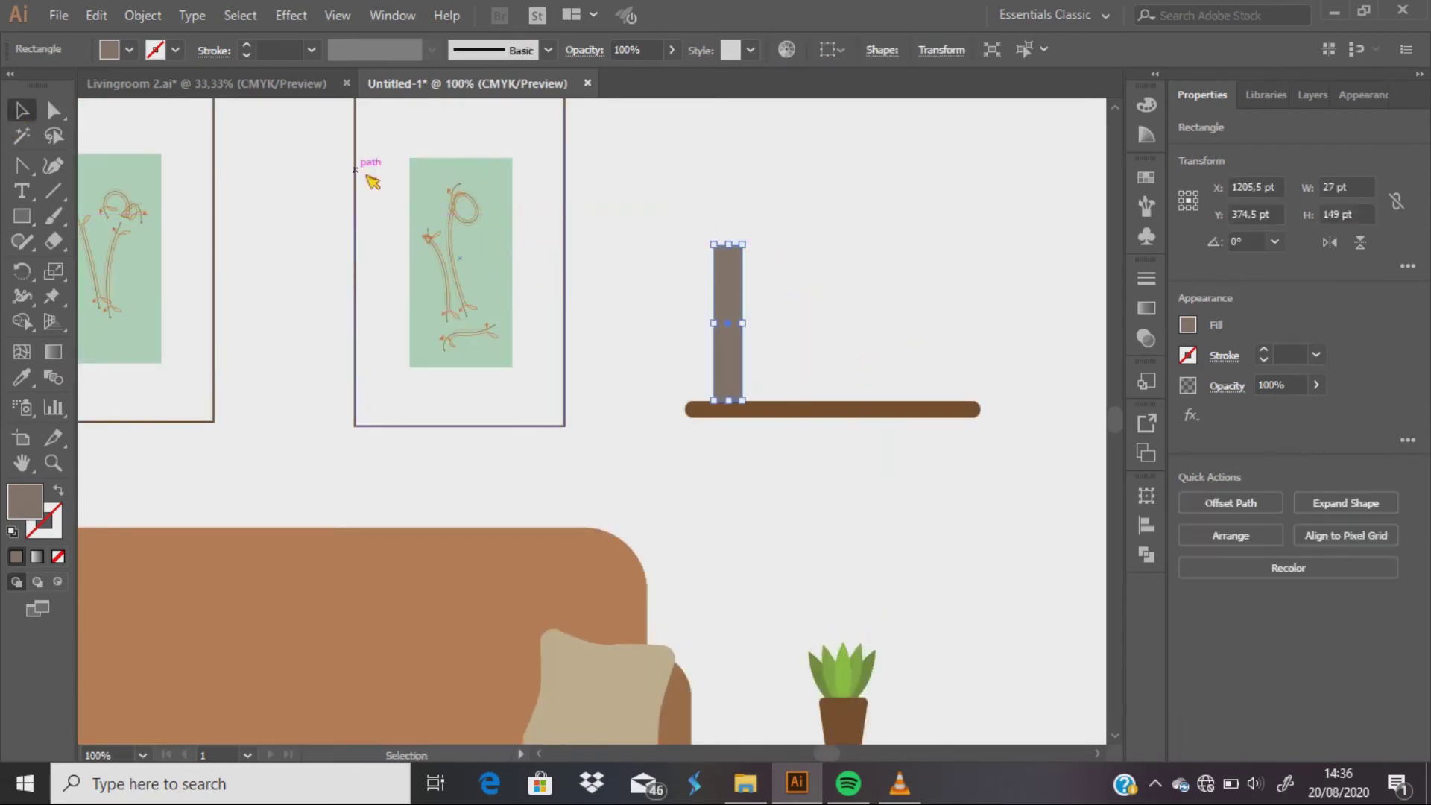
click(924, 231)
click(738, 298)
key(backslash)
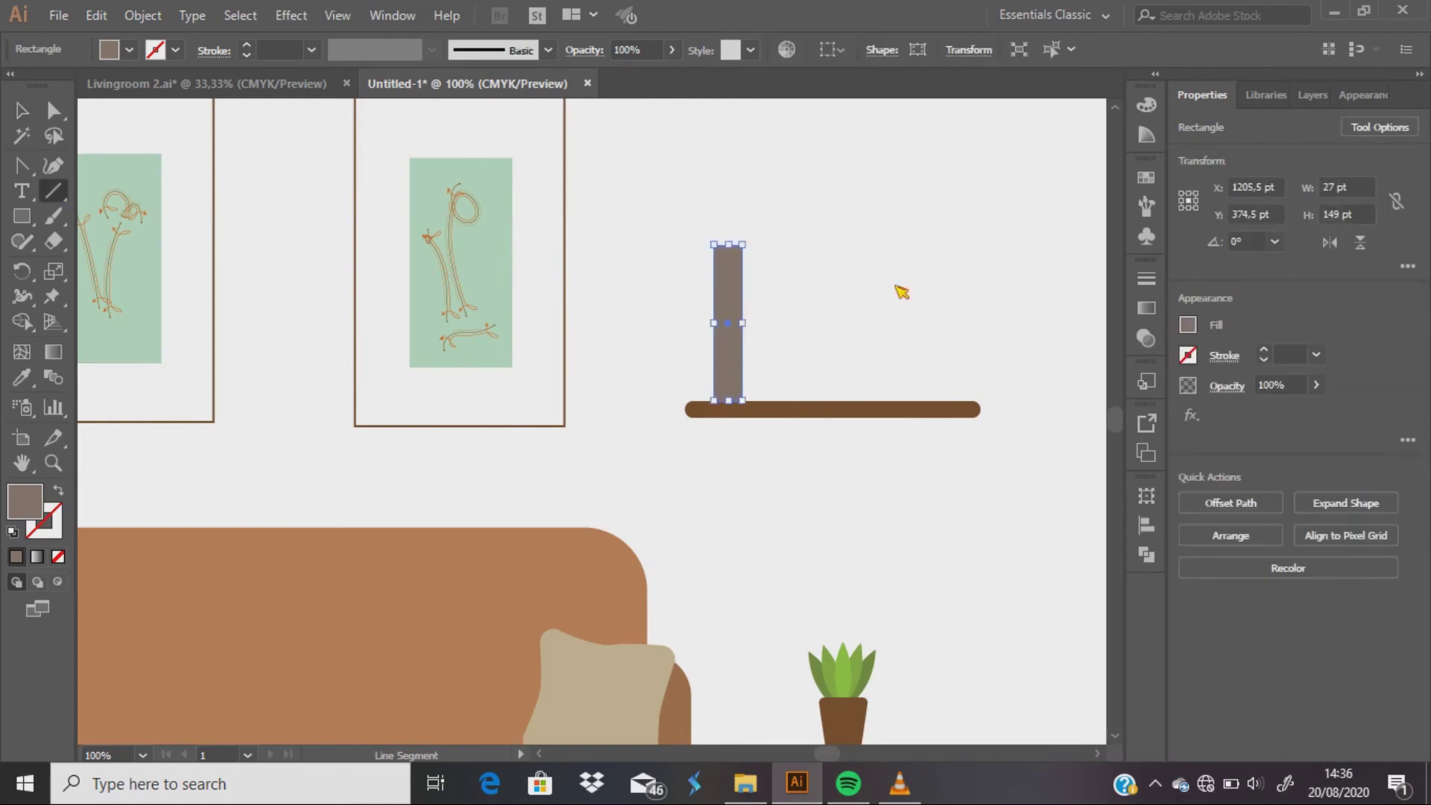
drag(728, 227, 728, 417)
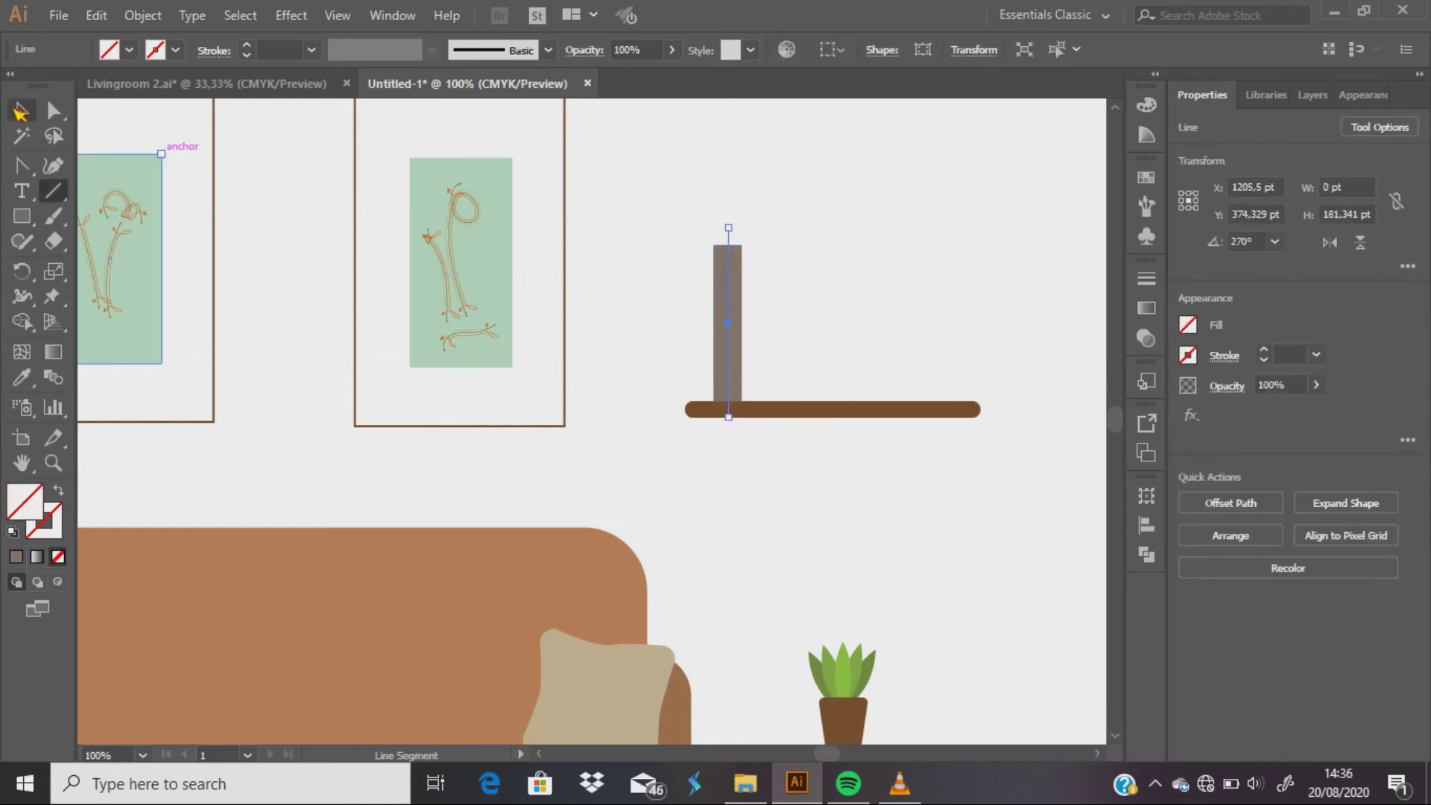
Step: Group the book with the line and divide it into two halves
key(v)
click(767, 301)
drag(664, 293, 753, 335)
click(1146, 554)
key(ctrl+g)
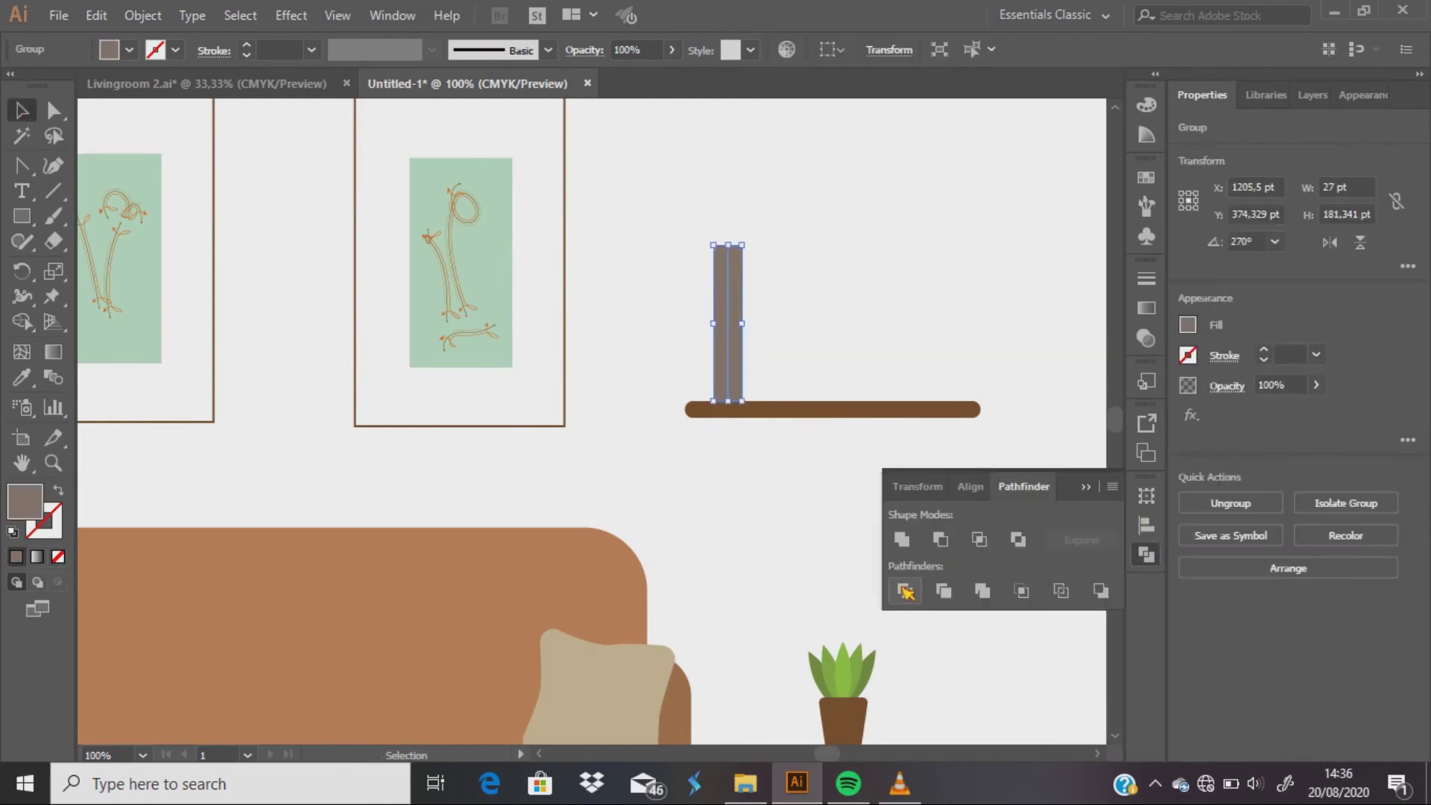
click(906, 590)
Step: Recolour the book's left half a different shade to make it two-tone
key(a)
click(768, 298)
click(719, 269)
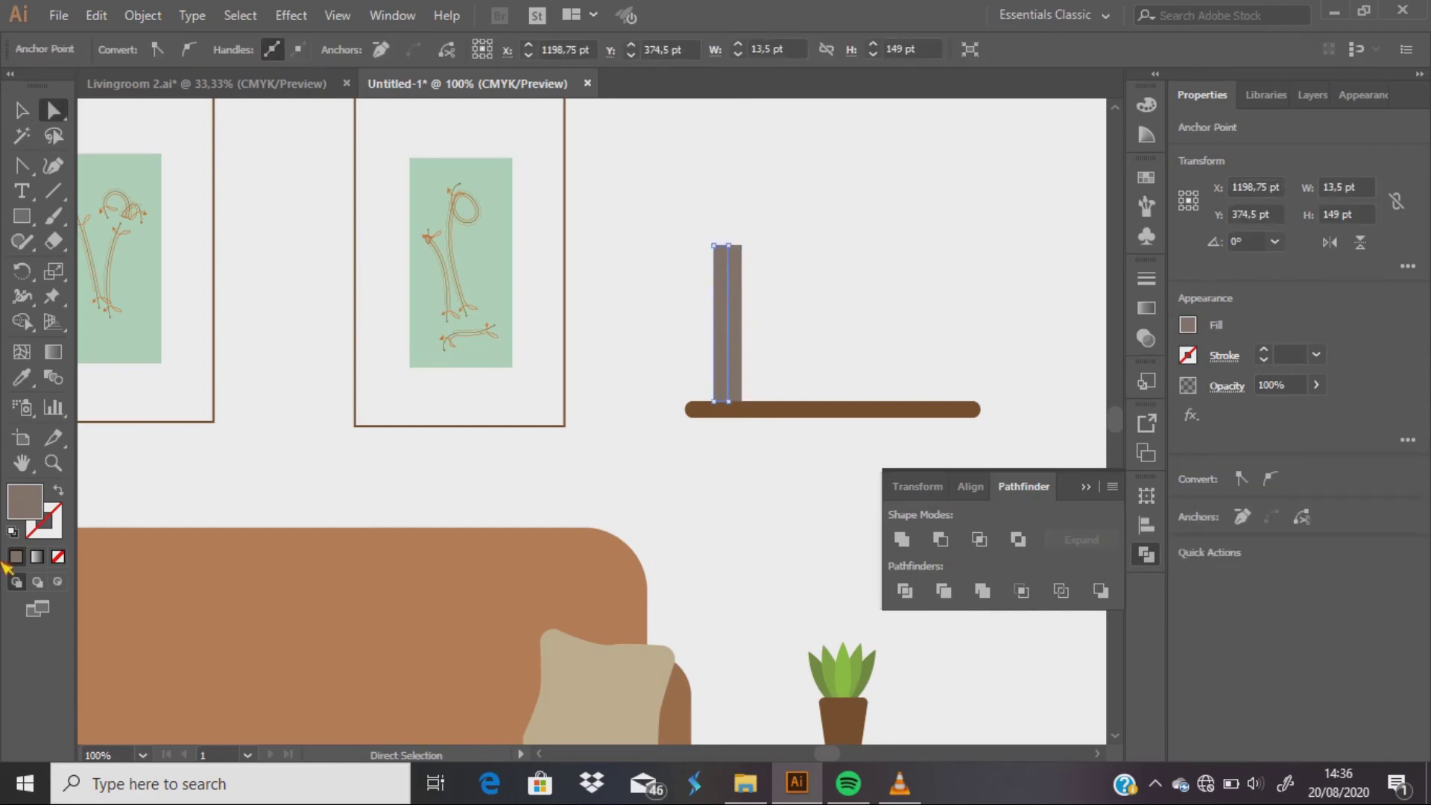
double_click(25, 501)
click(760, 457)
key(Return)
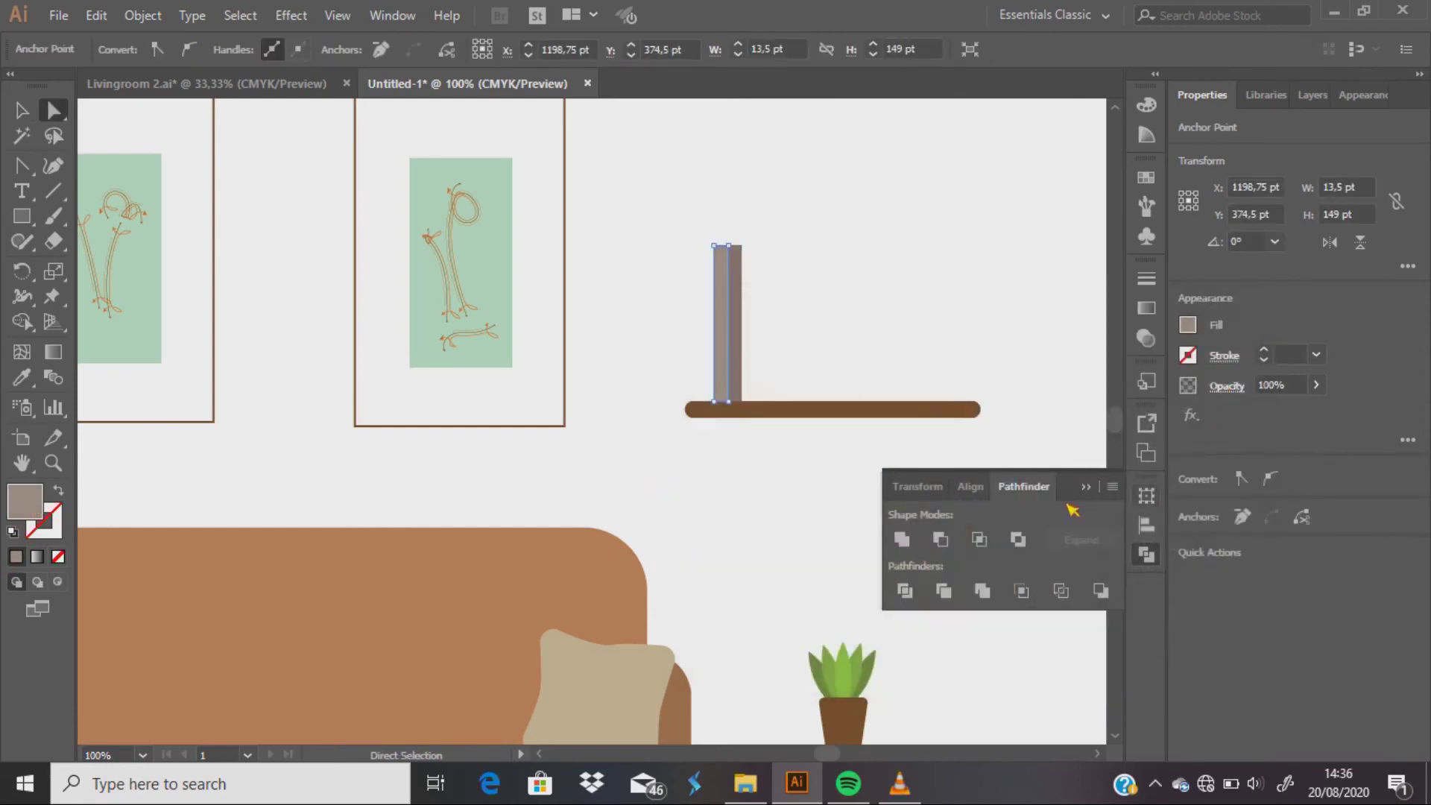
click(986, 316)
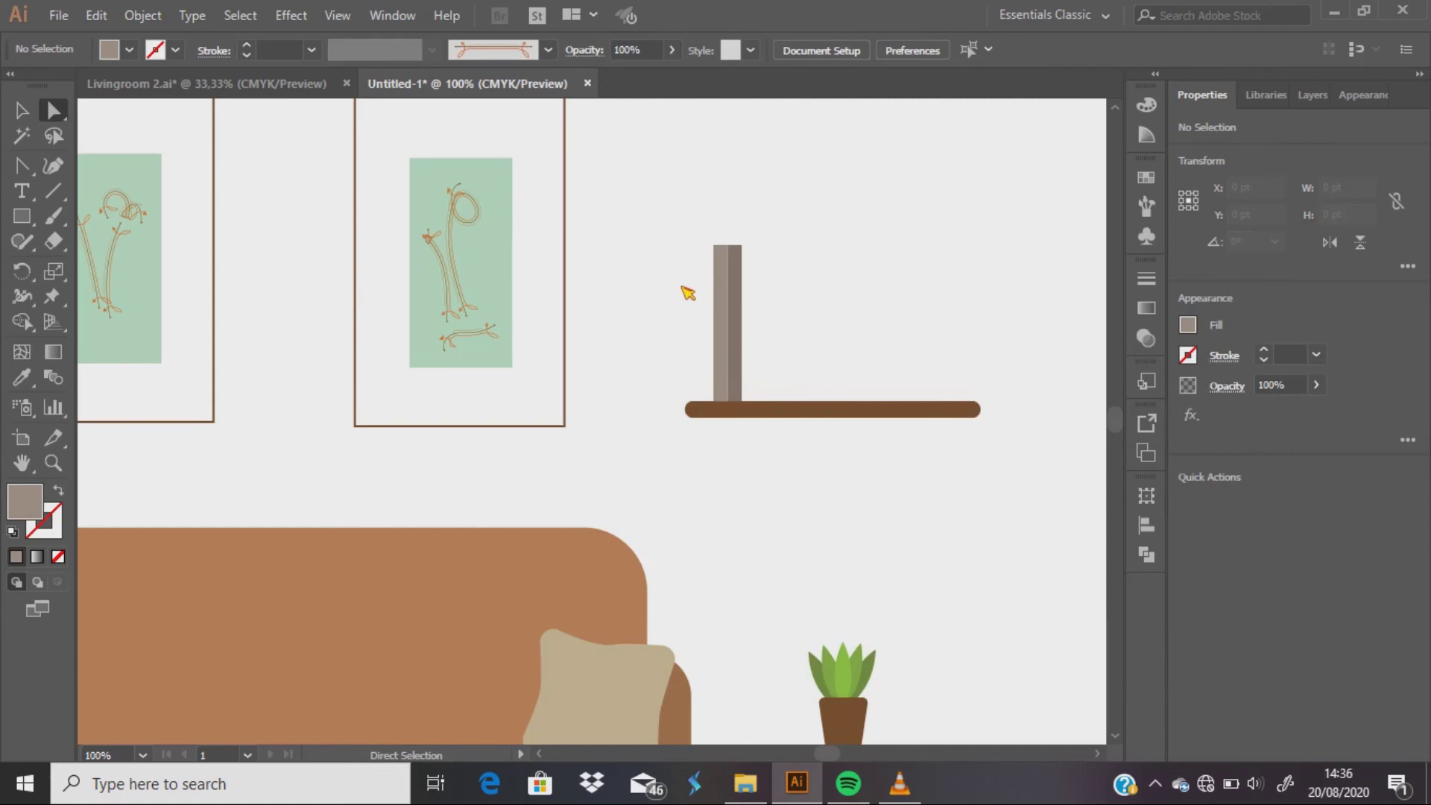
Step: Copy the two-tone book into a row of three upright books on the shelf
key(v)
mouse_move(686, 275)
mouse_down()
mouse_move(721, 343)
mouse_move(770, 359)
mouse_up()
key(Left)
key(Left)
key(Left)
drag(772, 374, 806, 374)
key(Left)
key(Left)
click(830, 342)
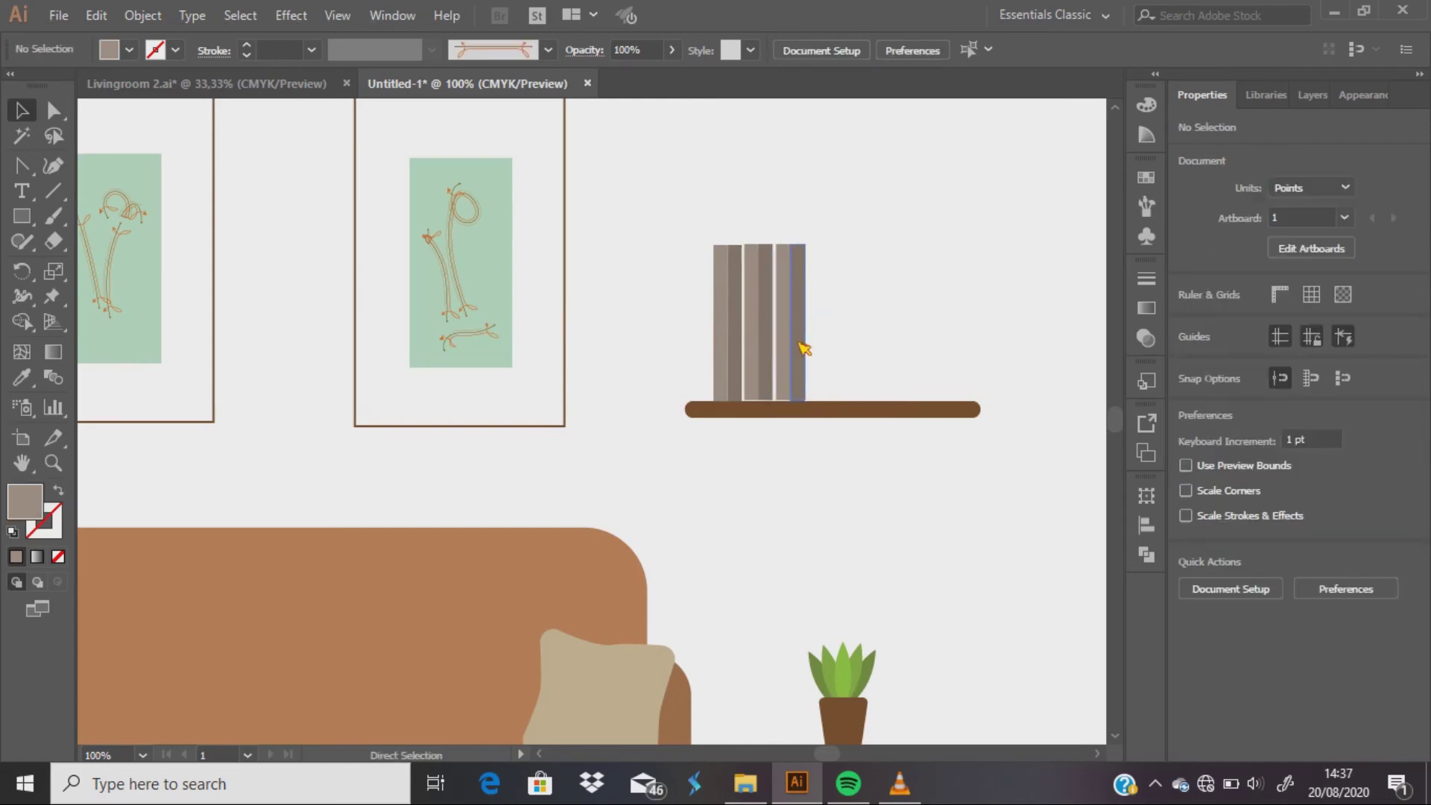
scroll(798, 345, right, 1)
drag(697, 231, 779, 287)
click(779, 287)
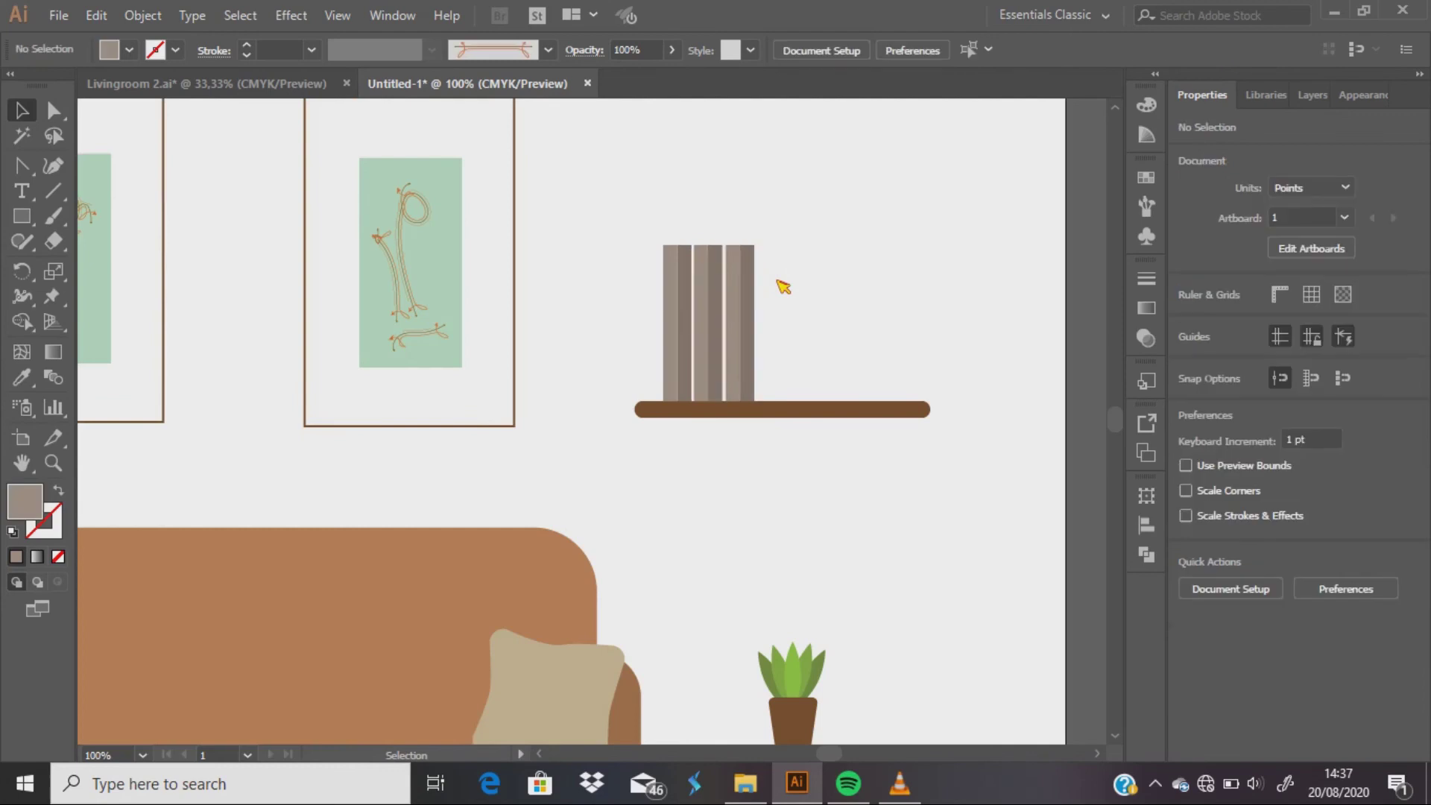
key(m)
scroll(779, 291, right, 1)
Step: Draw a fourth tall book rectangle on the shelf with a warmer brown fill
drag(727, 401, 754, 276)
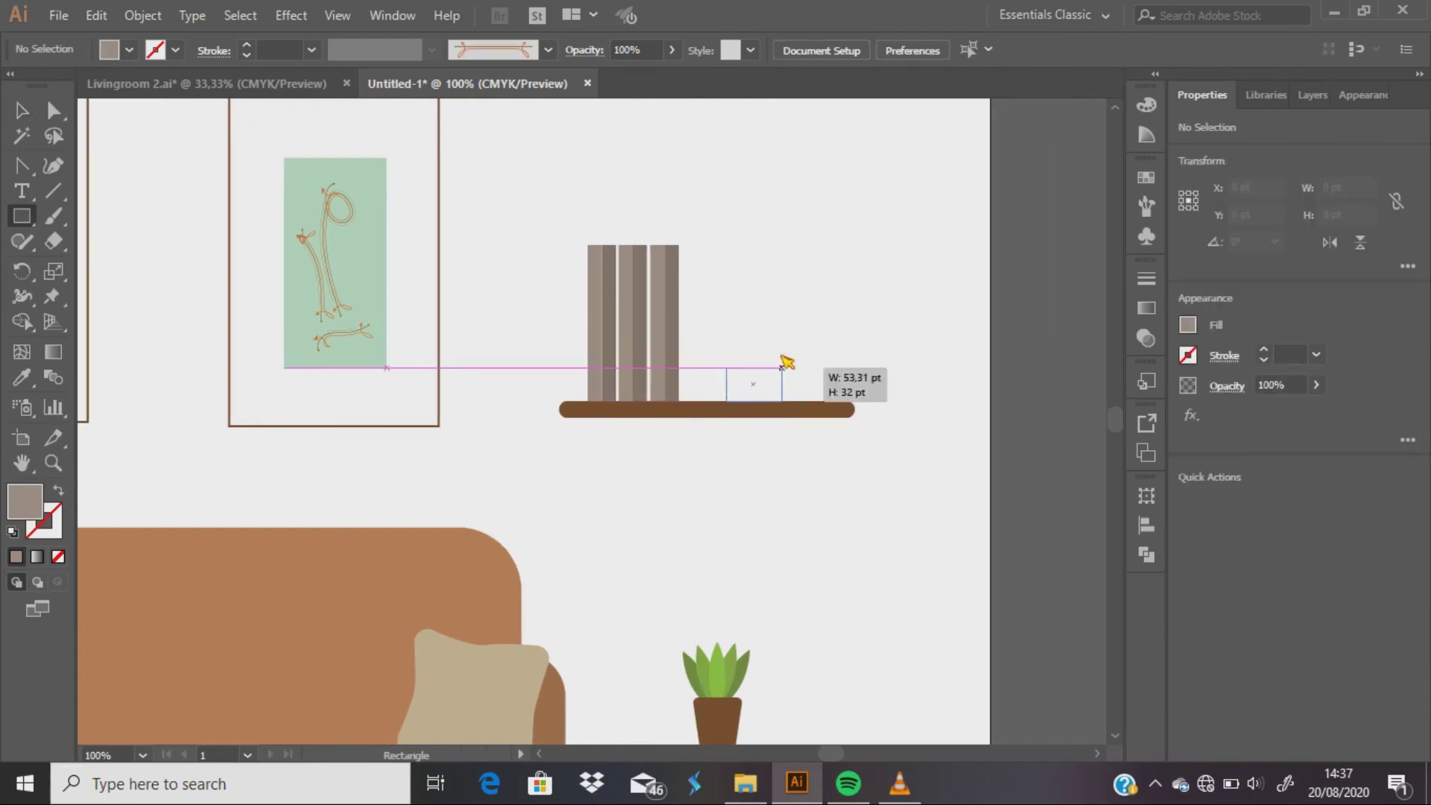
double_click(24, 501)
click(812, 423)
click(839, 447)
click(1181, 380)
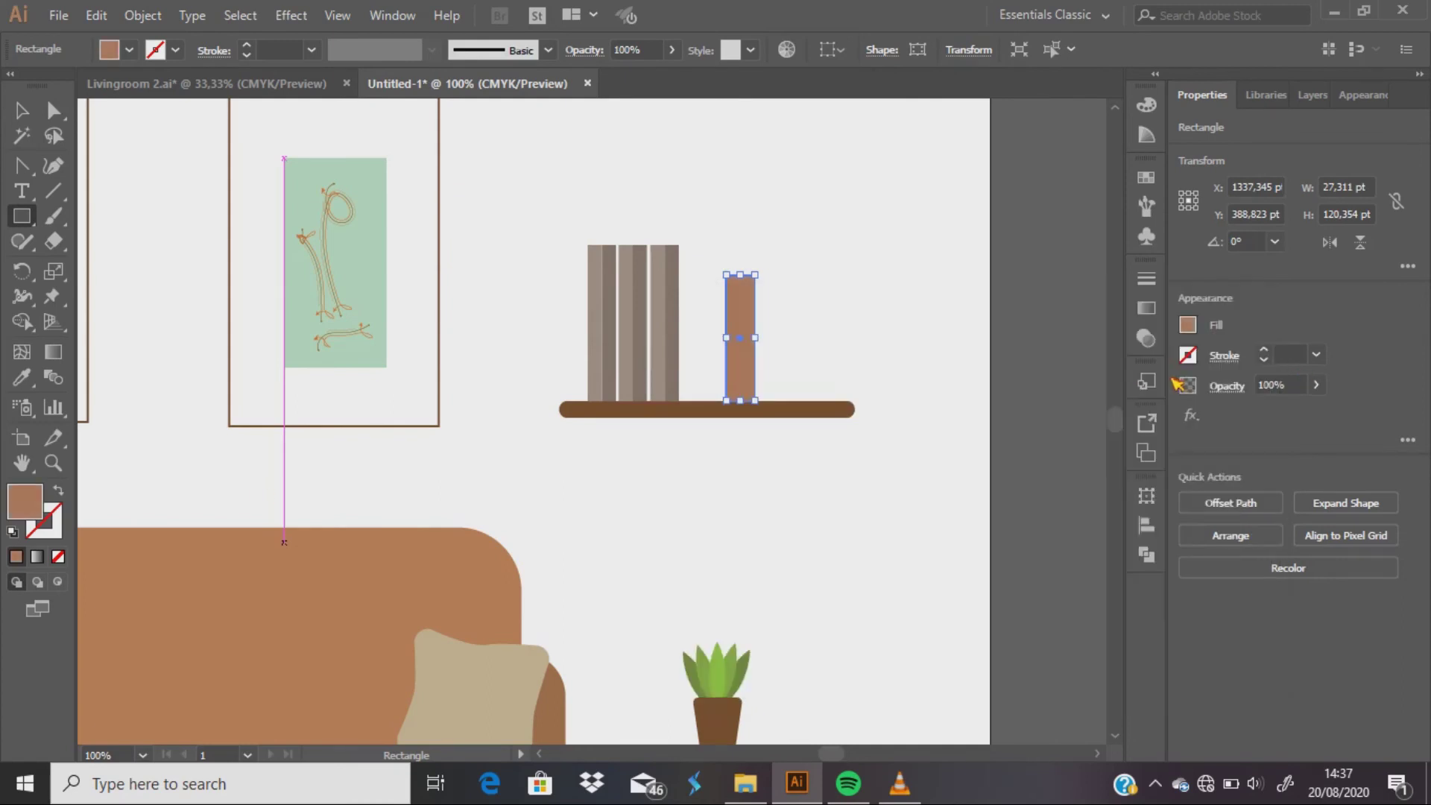
Step: Divide the new book into two halves along a vertical line with Pathfinder
key(backslash)
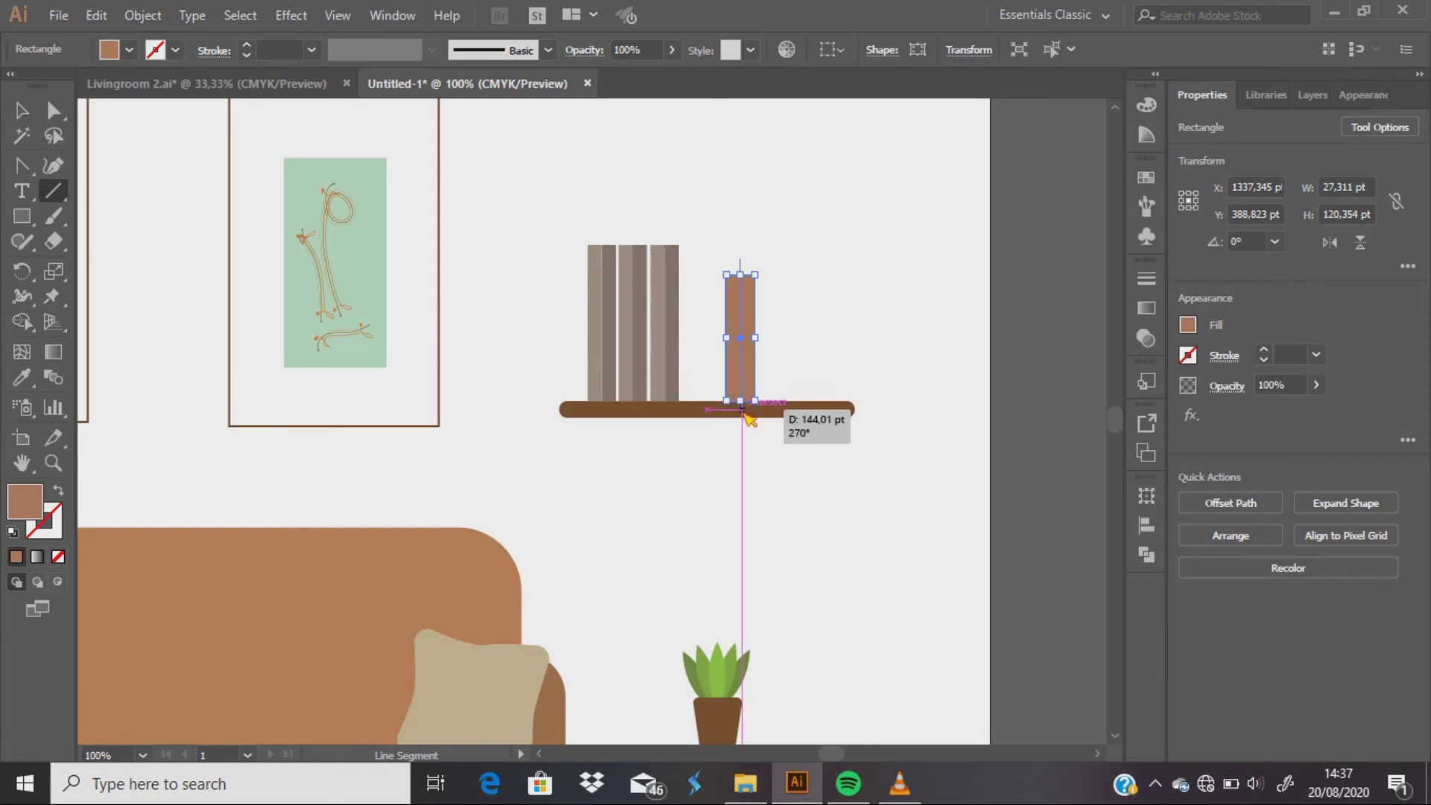
drag(745, 262, 742, 421)
drag(740, 252, 742, 422)
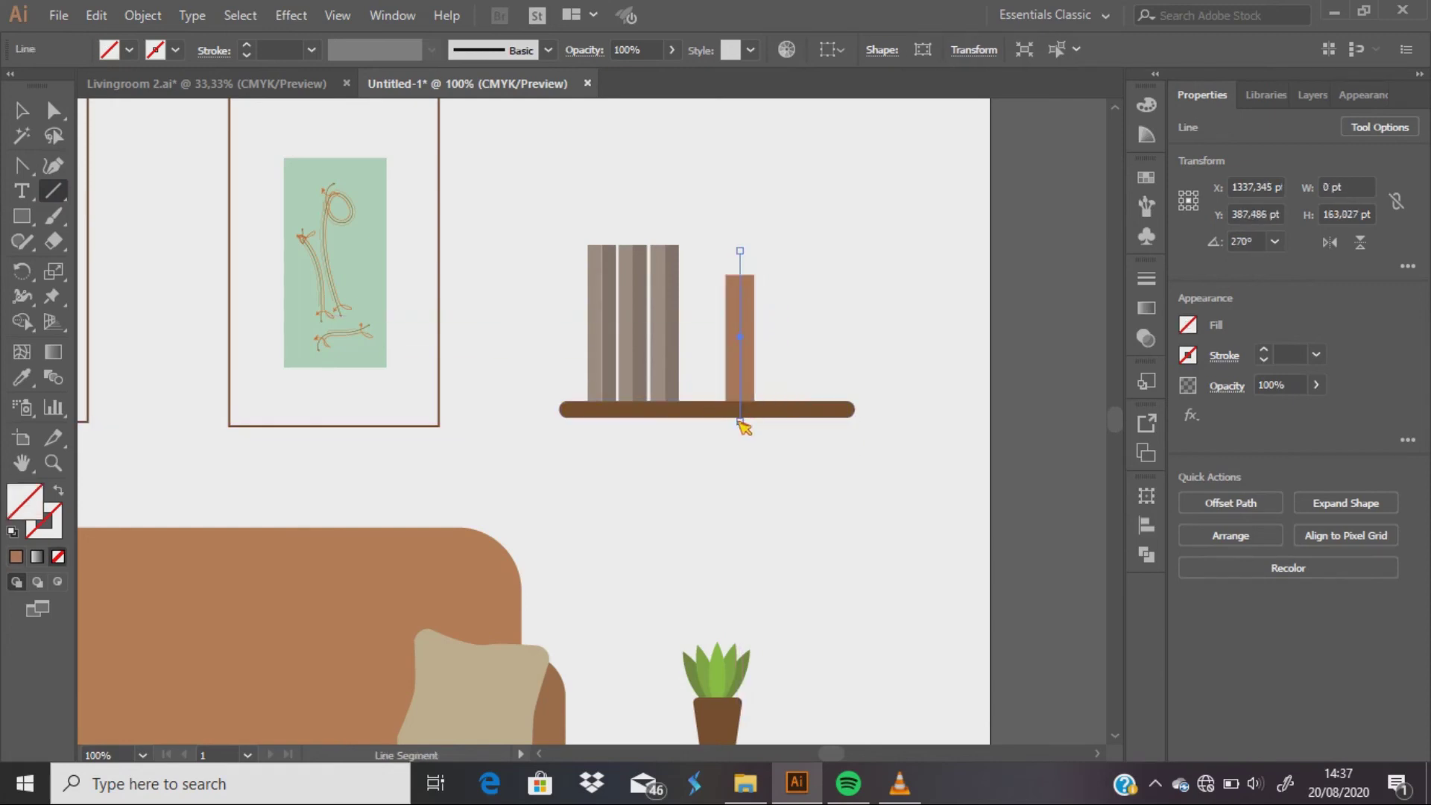
key(v)
shift+click(740, 335)
click(1146, 554)
click(905, 591)
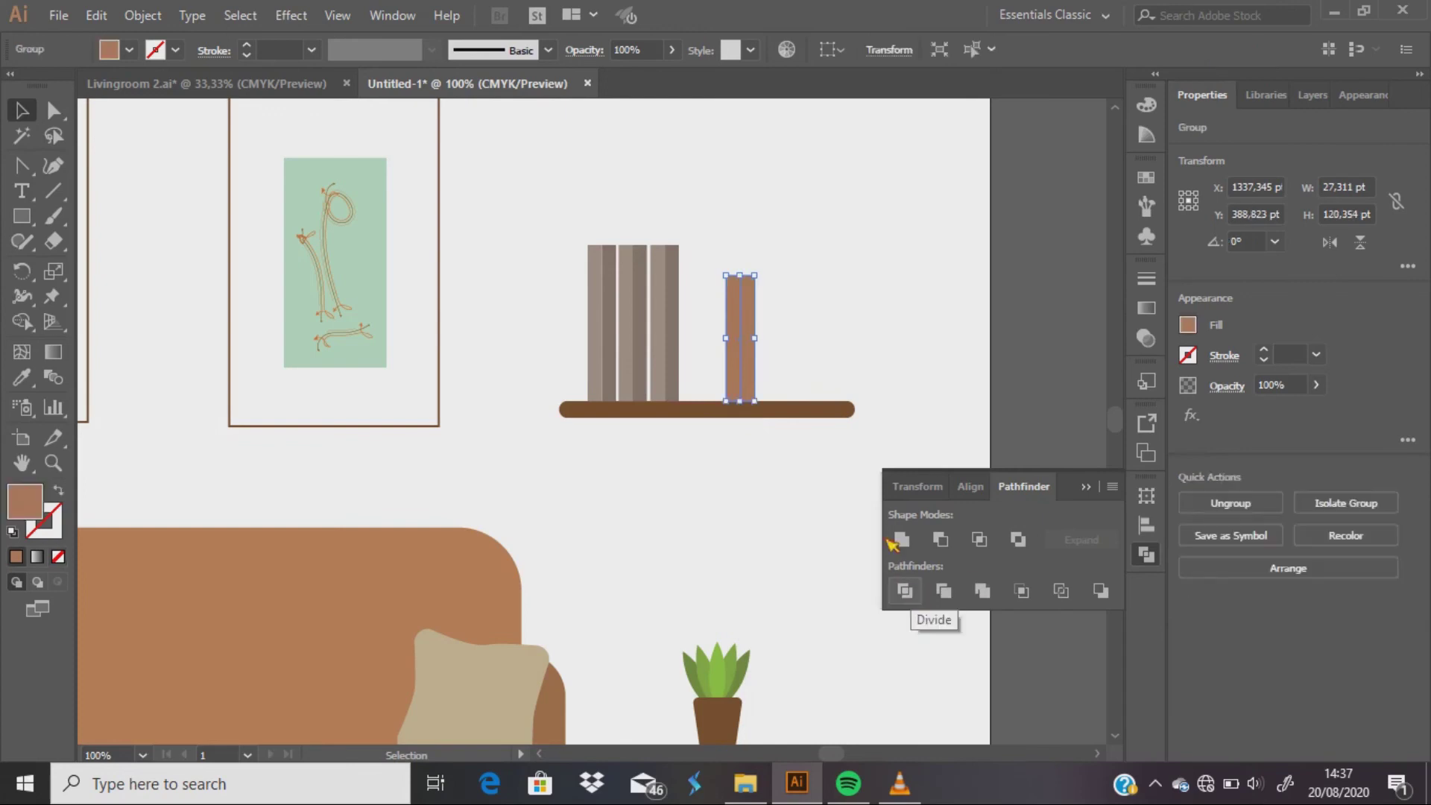
Step: Give the new book's left half a lighter shade
key(a)
click(807, 322)
click(734, 313)
double_click(25, 501)
click(835, 423)
key(Return)
click(830, 281)
Step: Tilt the two-tone book and lean it against the three upright books
key(v)
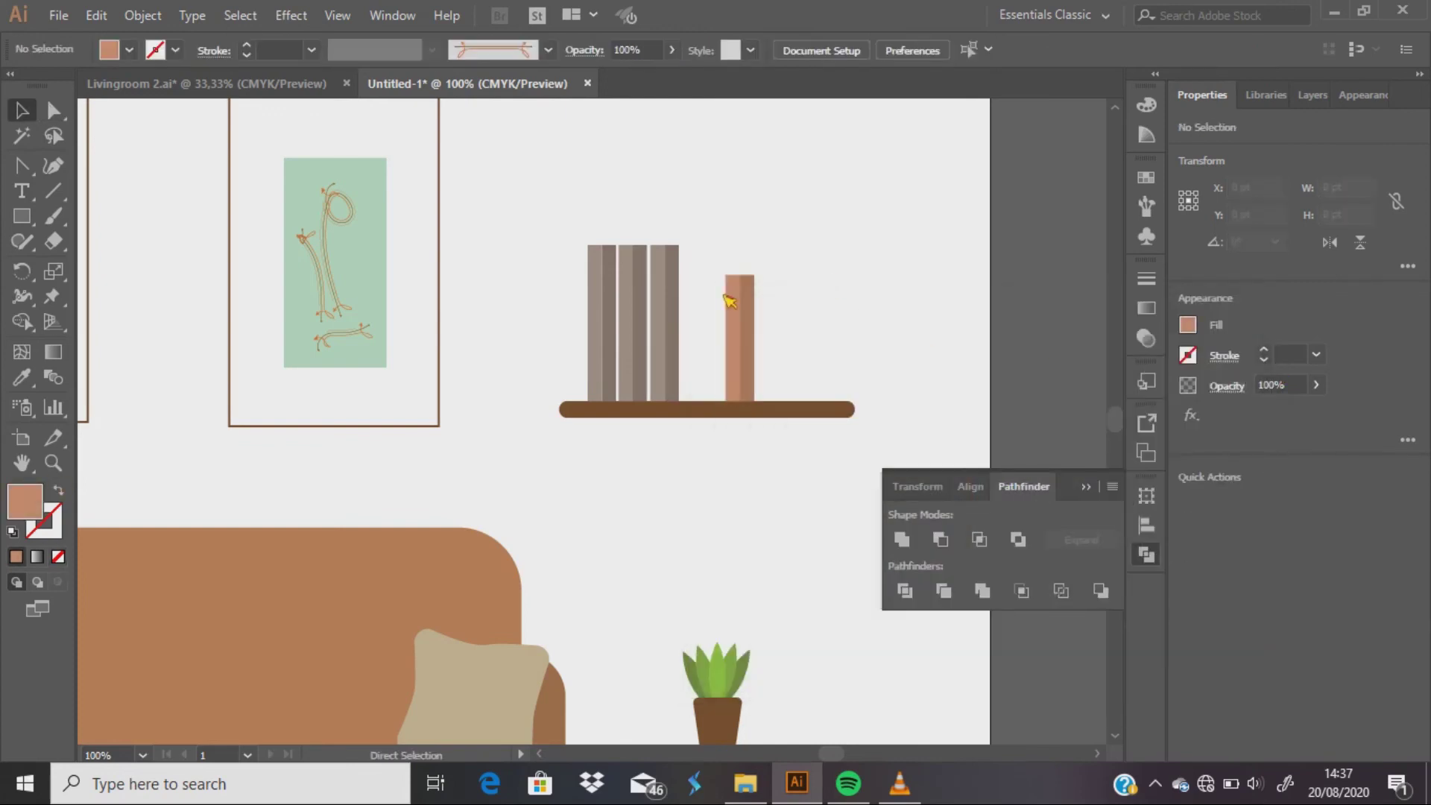
click(728, 299)
drag(770, 277, 737, 260)
key(ctrl+plus)
drag(750, 364, 721, 365)
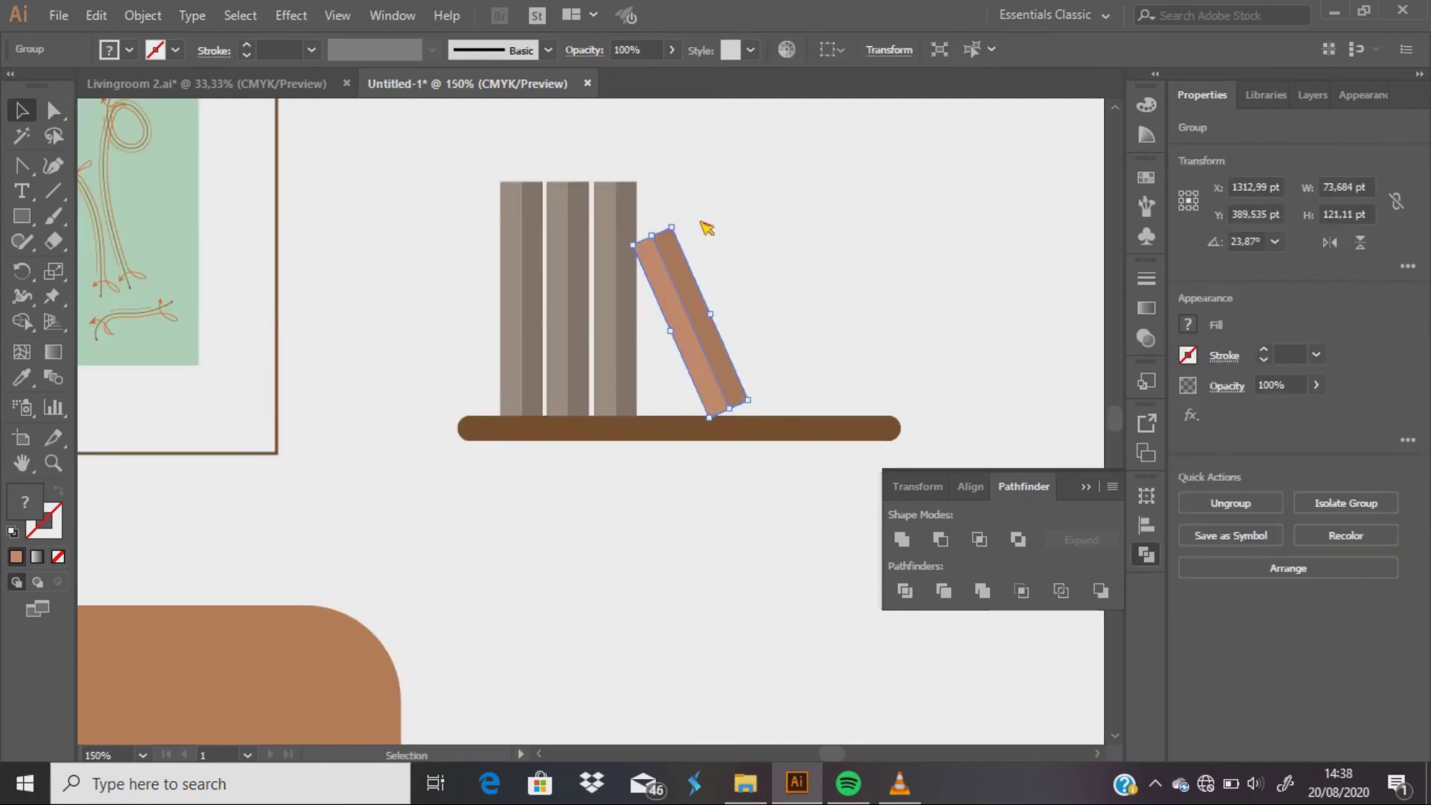
drag(685, 222, 696, 224)
key(ctrl+plus)
drag(674, 321, 673, 322)
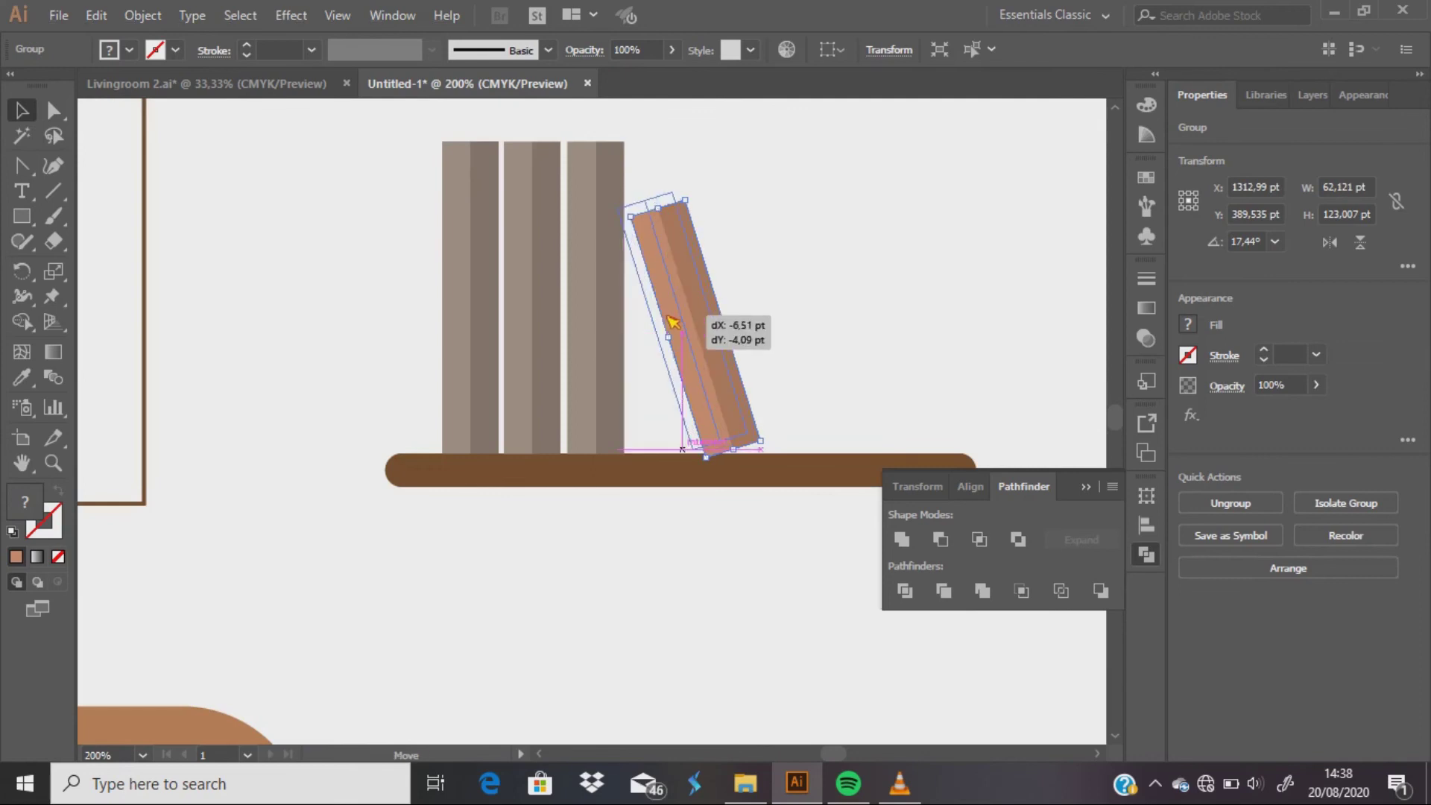
click(820, 402)
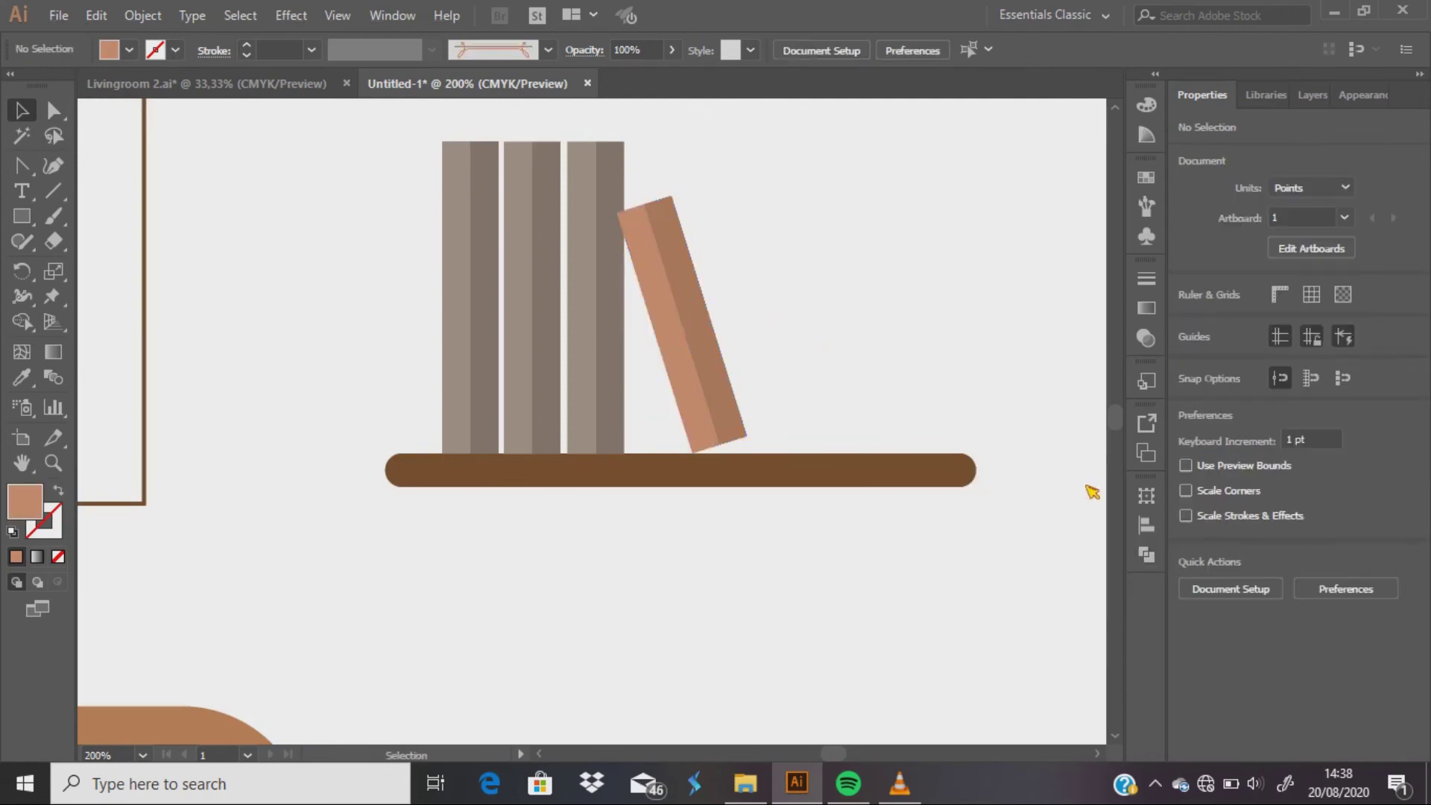
click(688, 387)
drag(685, 194, 693, 199)
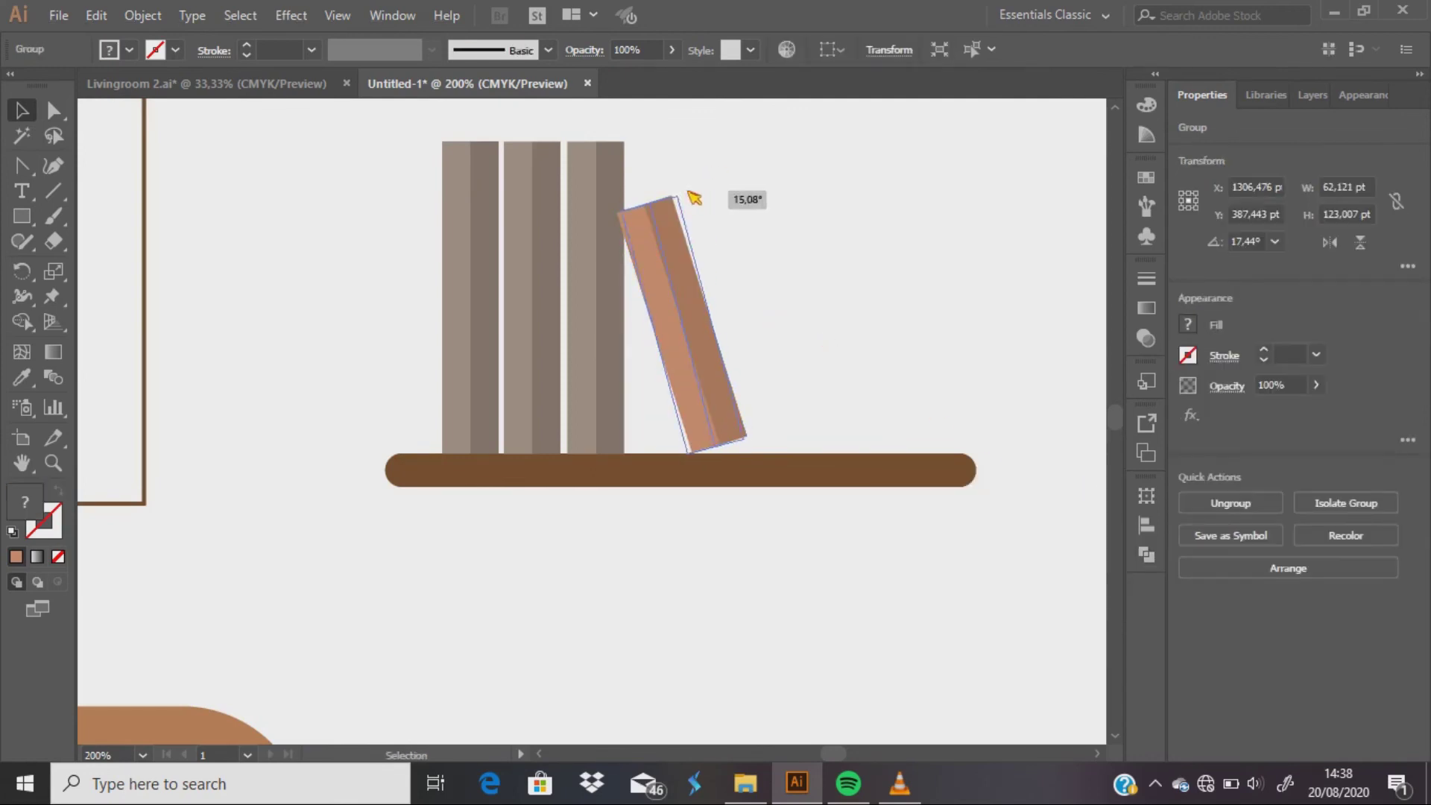
click(784, 234)
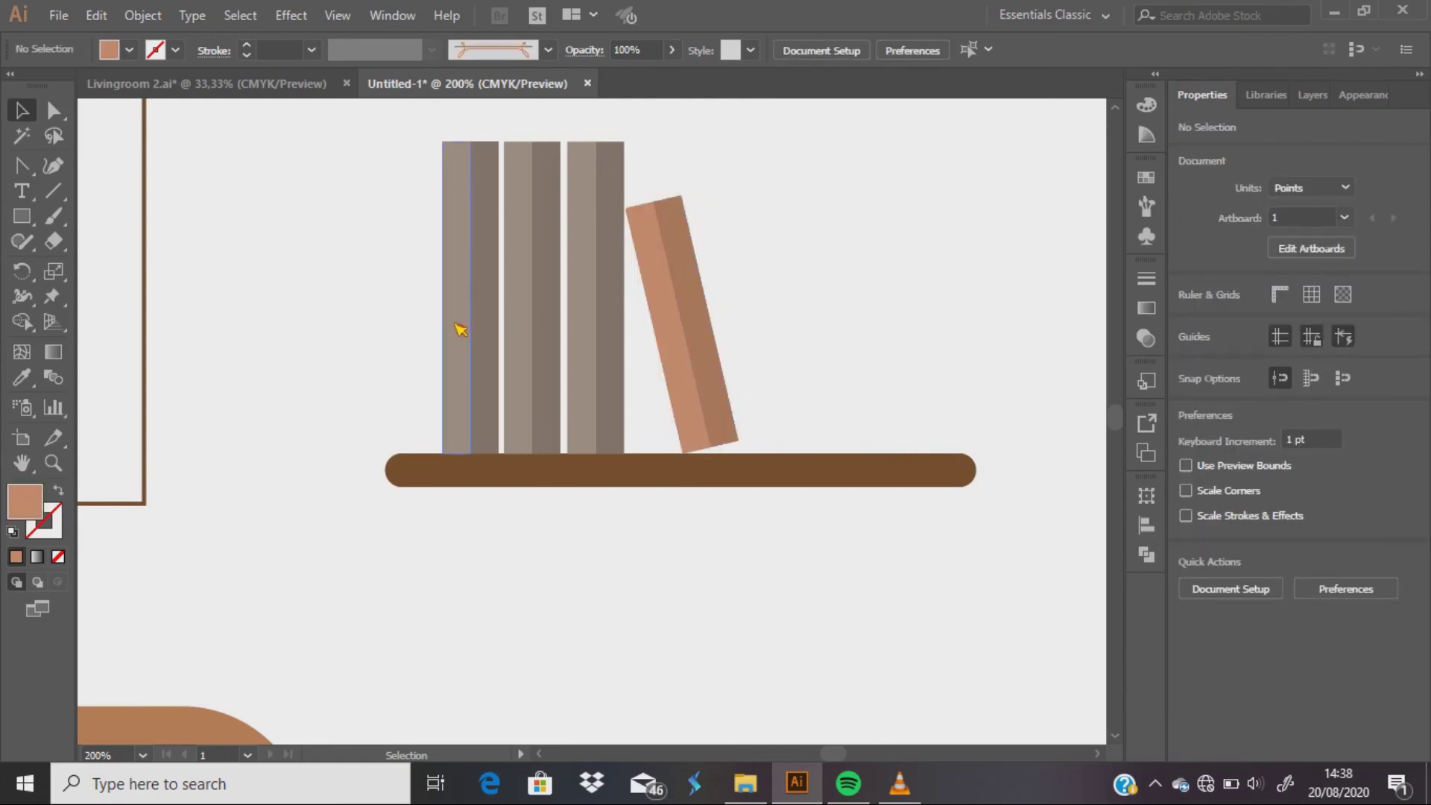
scroll(460, 329, down, 1)
Step: Draw a small light-pink box on the shelf beside the books
key(m)
drag(715, 420, 820, 358)
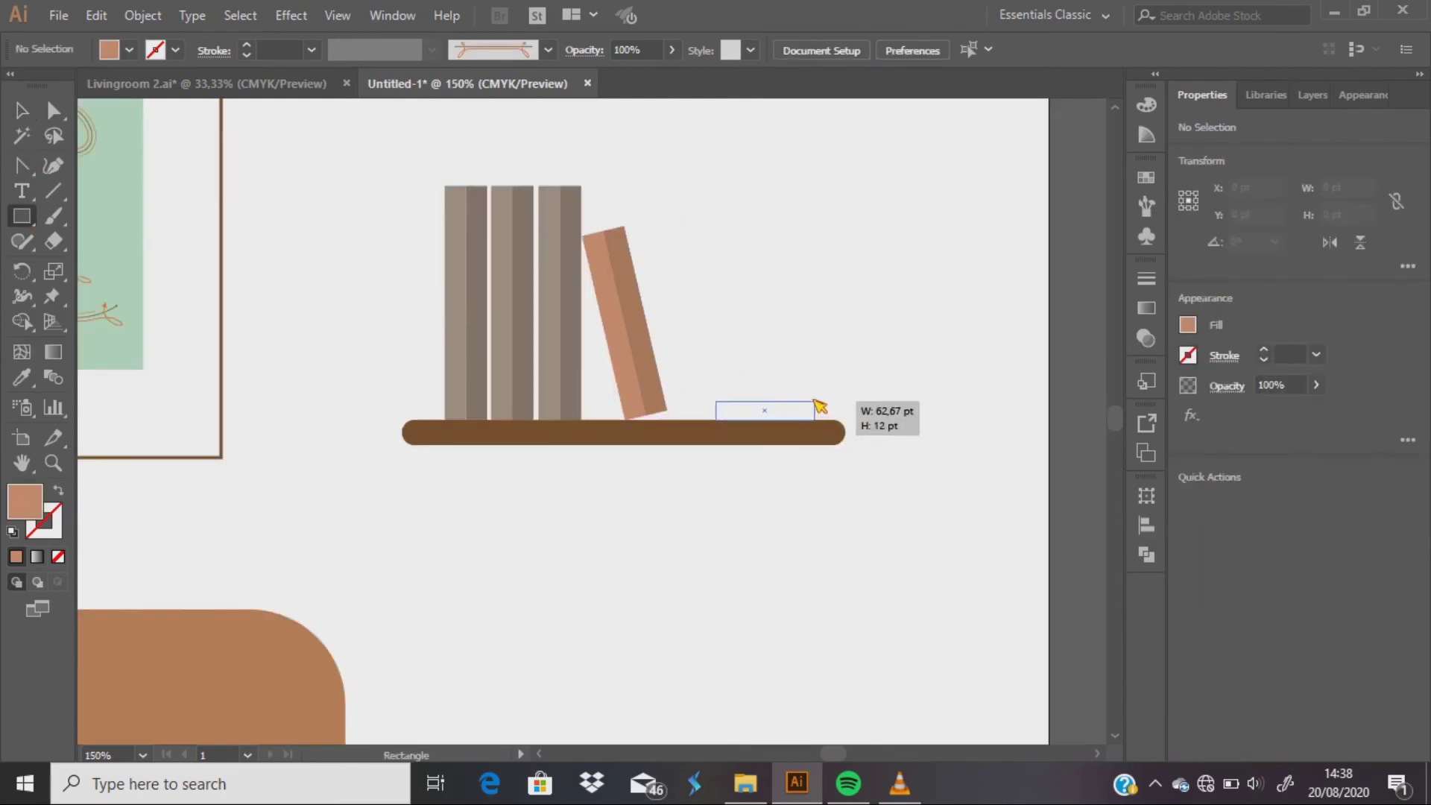
double_click(30, 503)
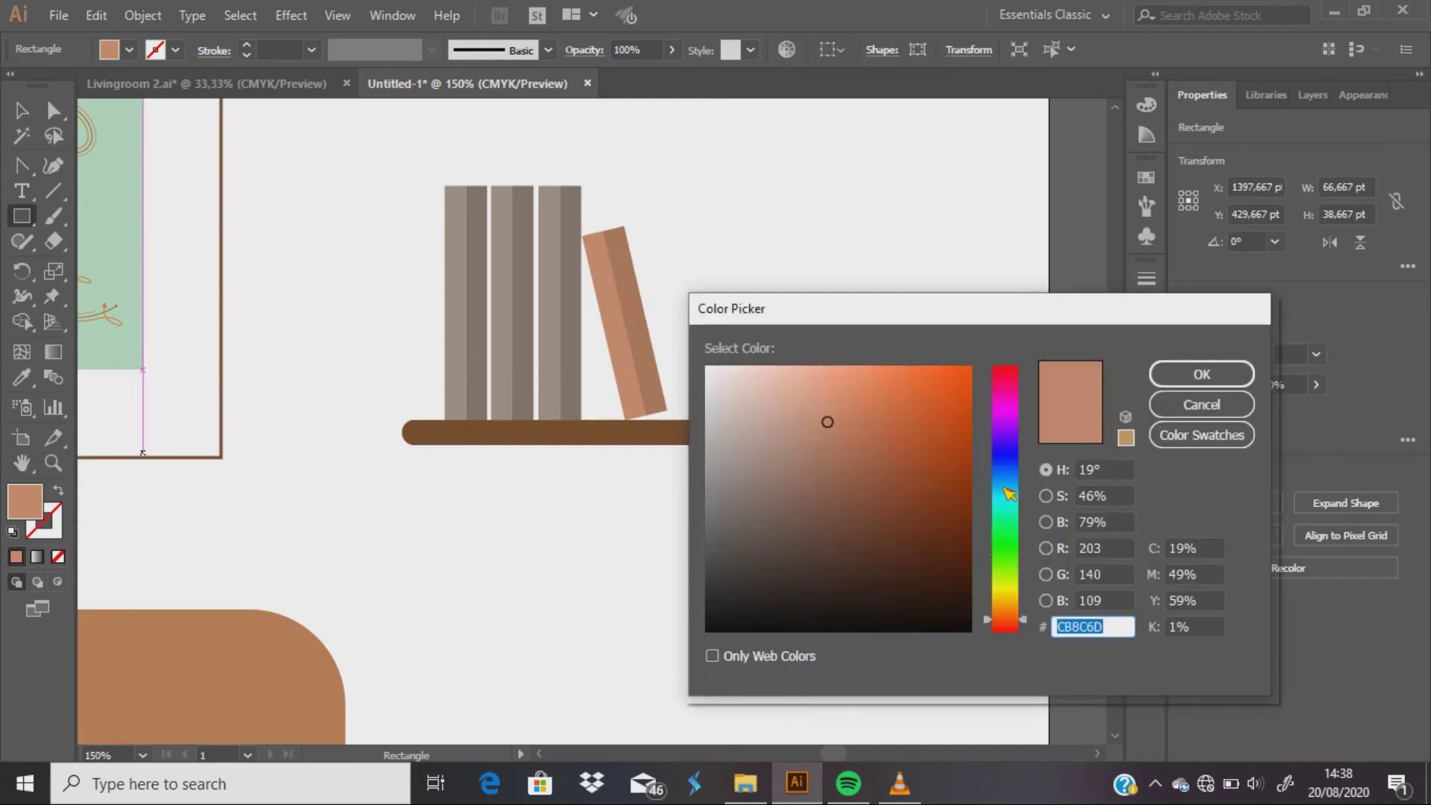
drag(1009, 502, 1010, 406)
click(822, 377)
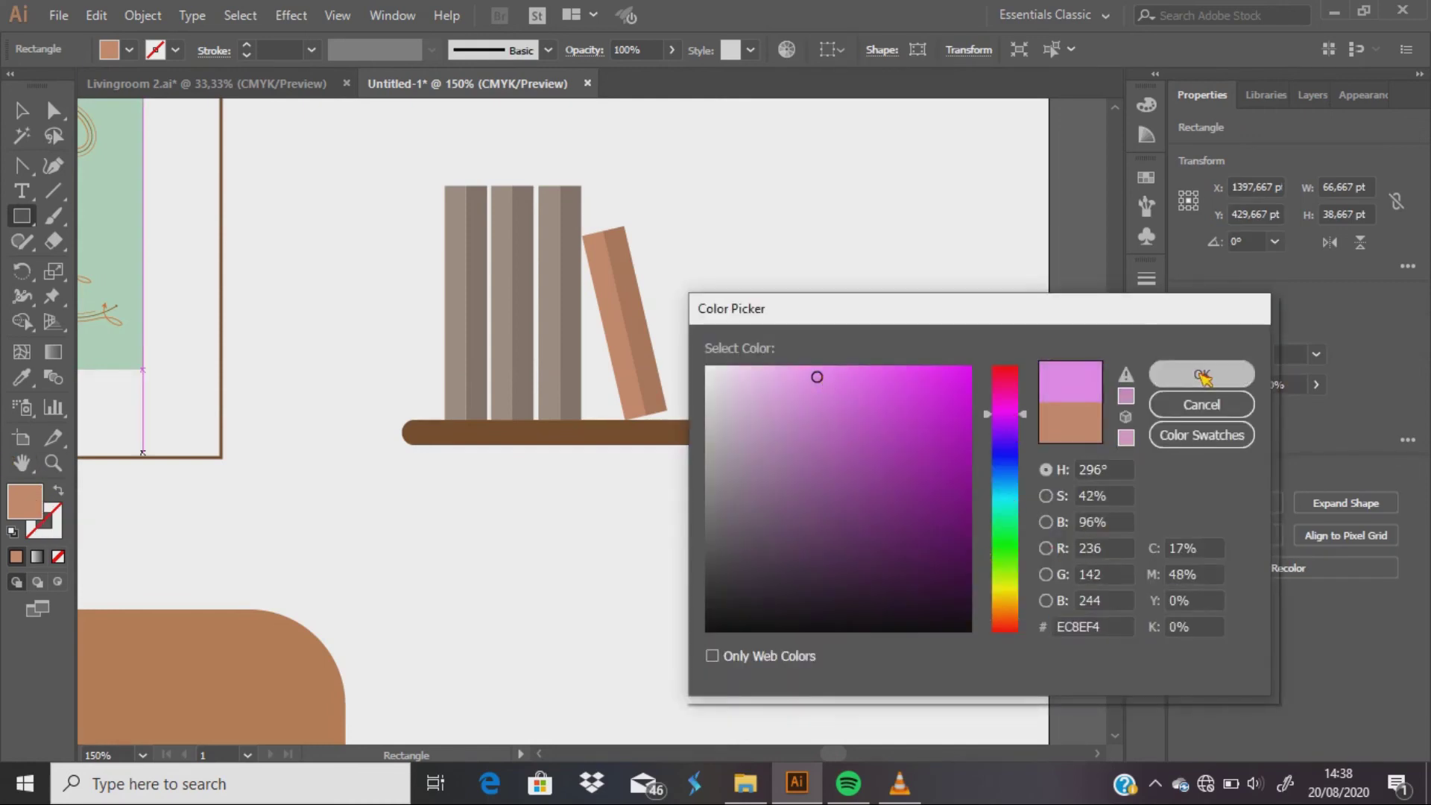
click(1182, 373)
key(ctrl+shift+a)
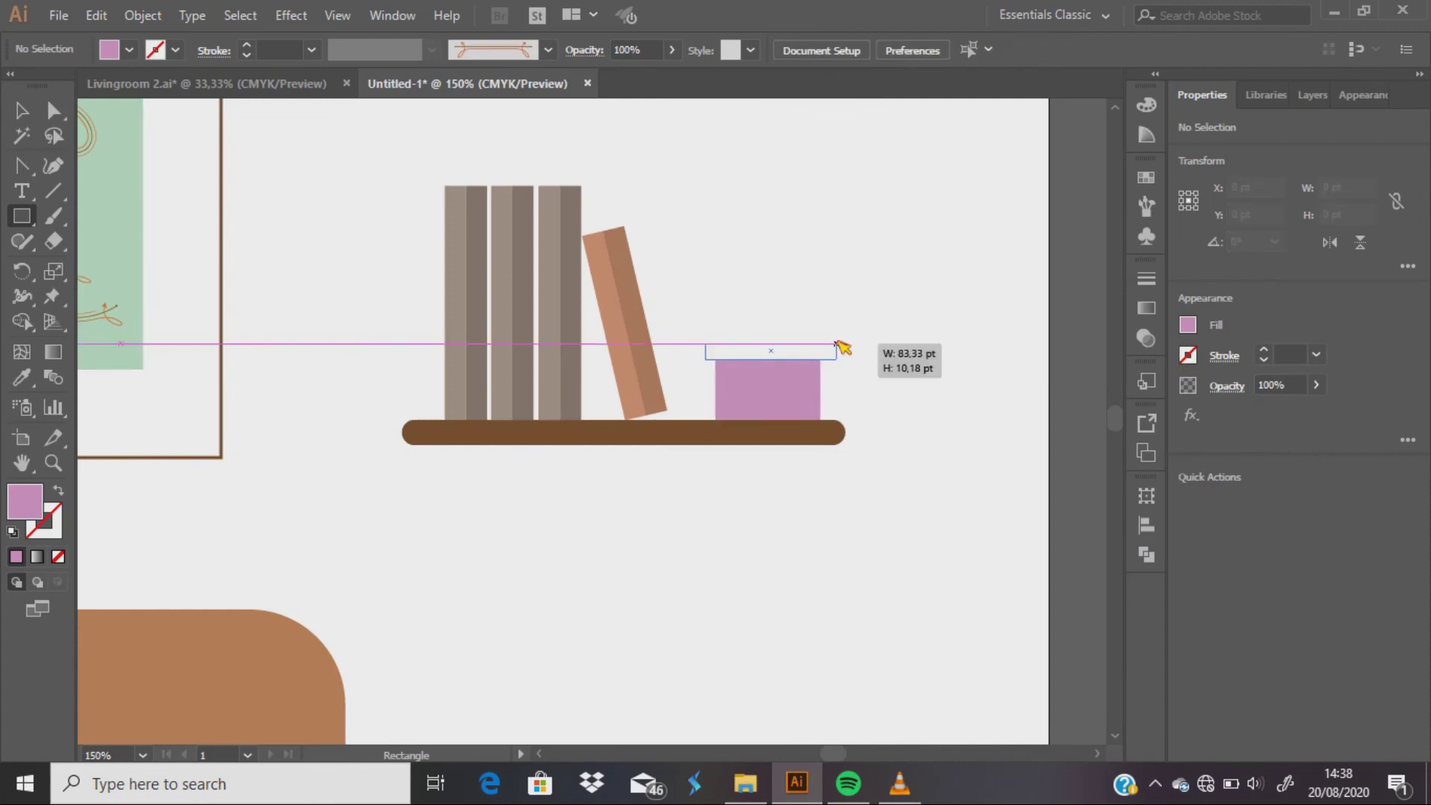
Step: Add a thin coloured lid rectangle across the top of the box
drag(813, 344, 832, 358)
double_click(21, 495)
click(820, 400)
click(1198, 373)
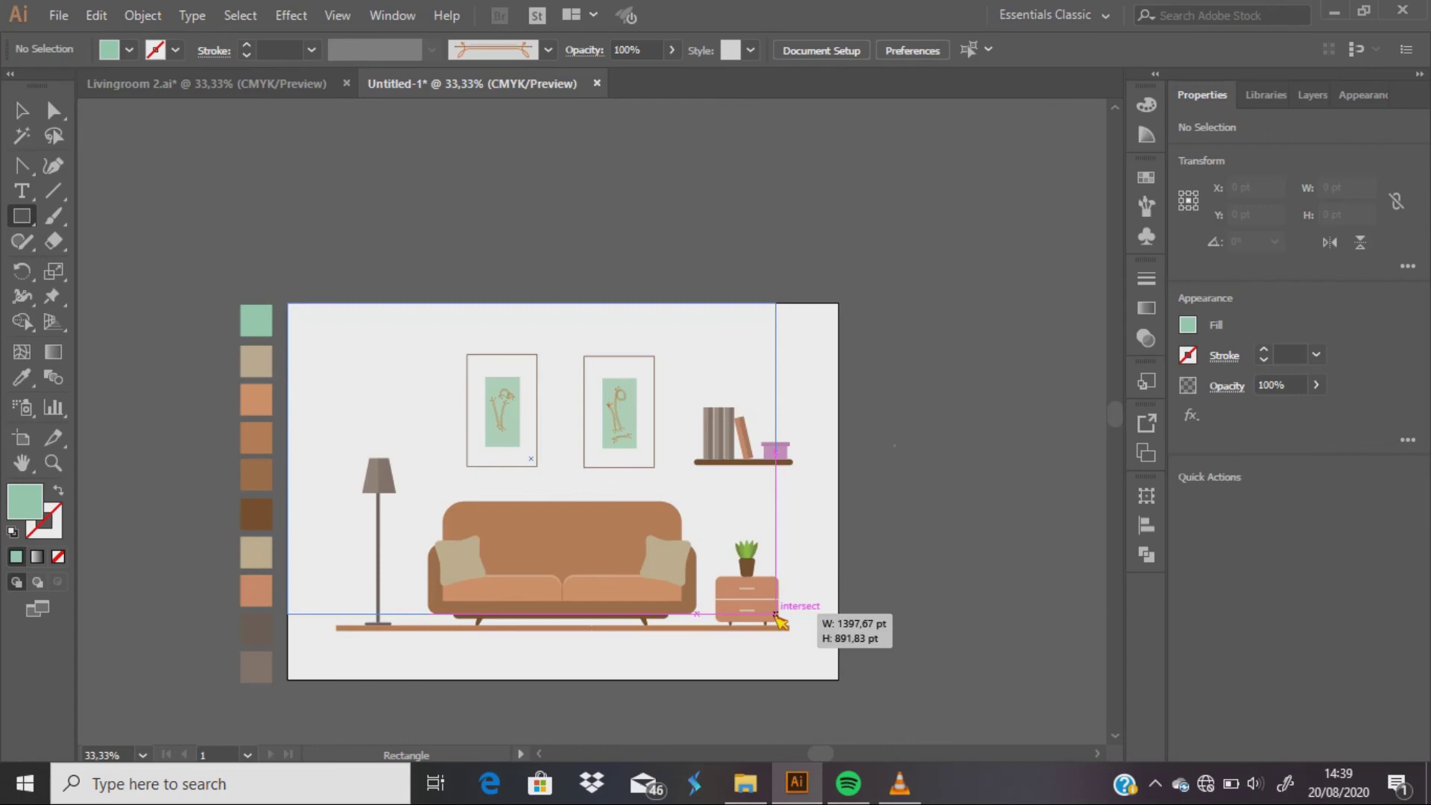
Step: Draw the mint-green wall rectangle and send it behind the whole scene
drag(776, 615, 842, 622)
key(v)
right_click(782, 550)
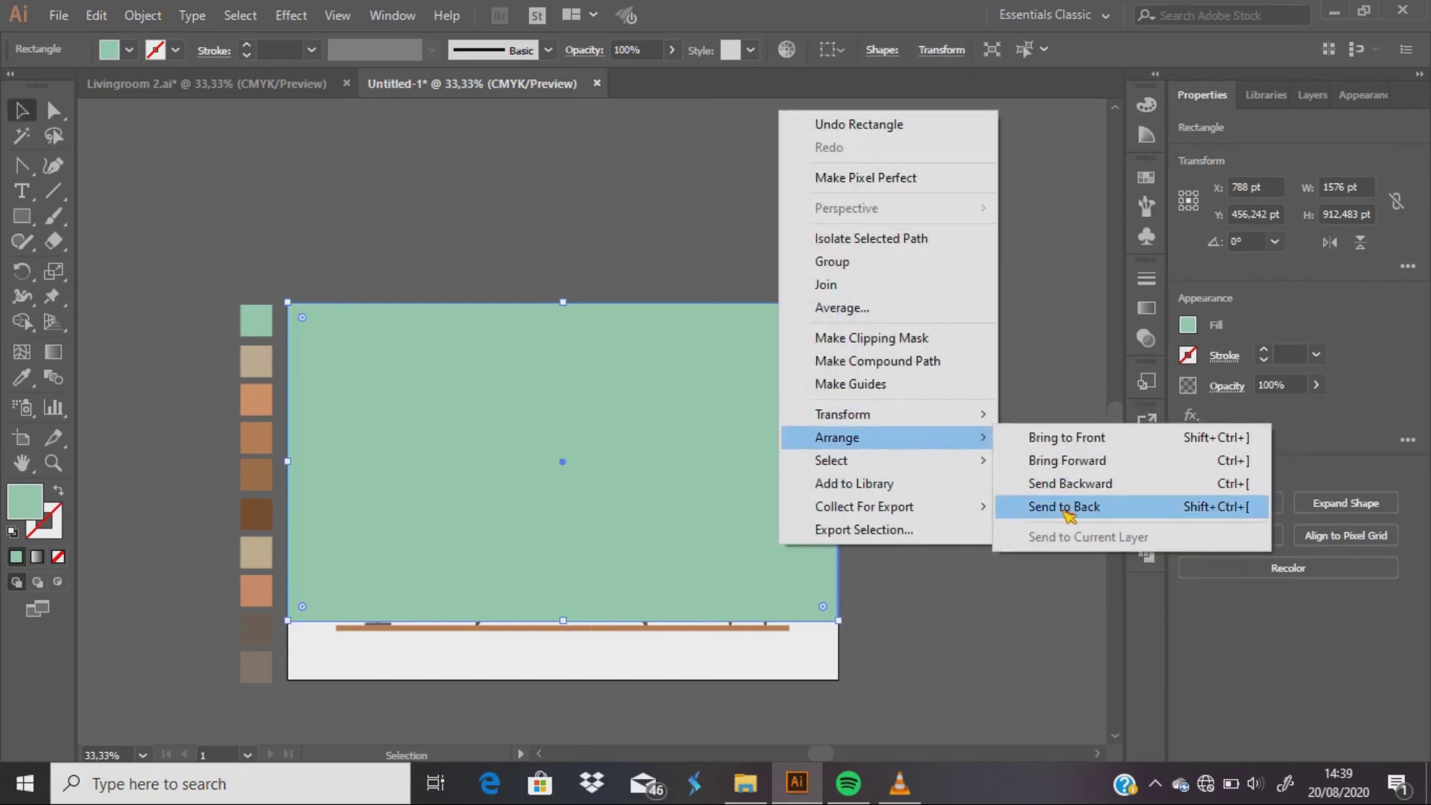
click(1030, 504)
click(959, 509)
Step: Draw a beige floor band along the bottom and send it behind the furniture
key(i)
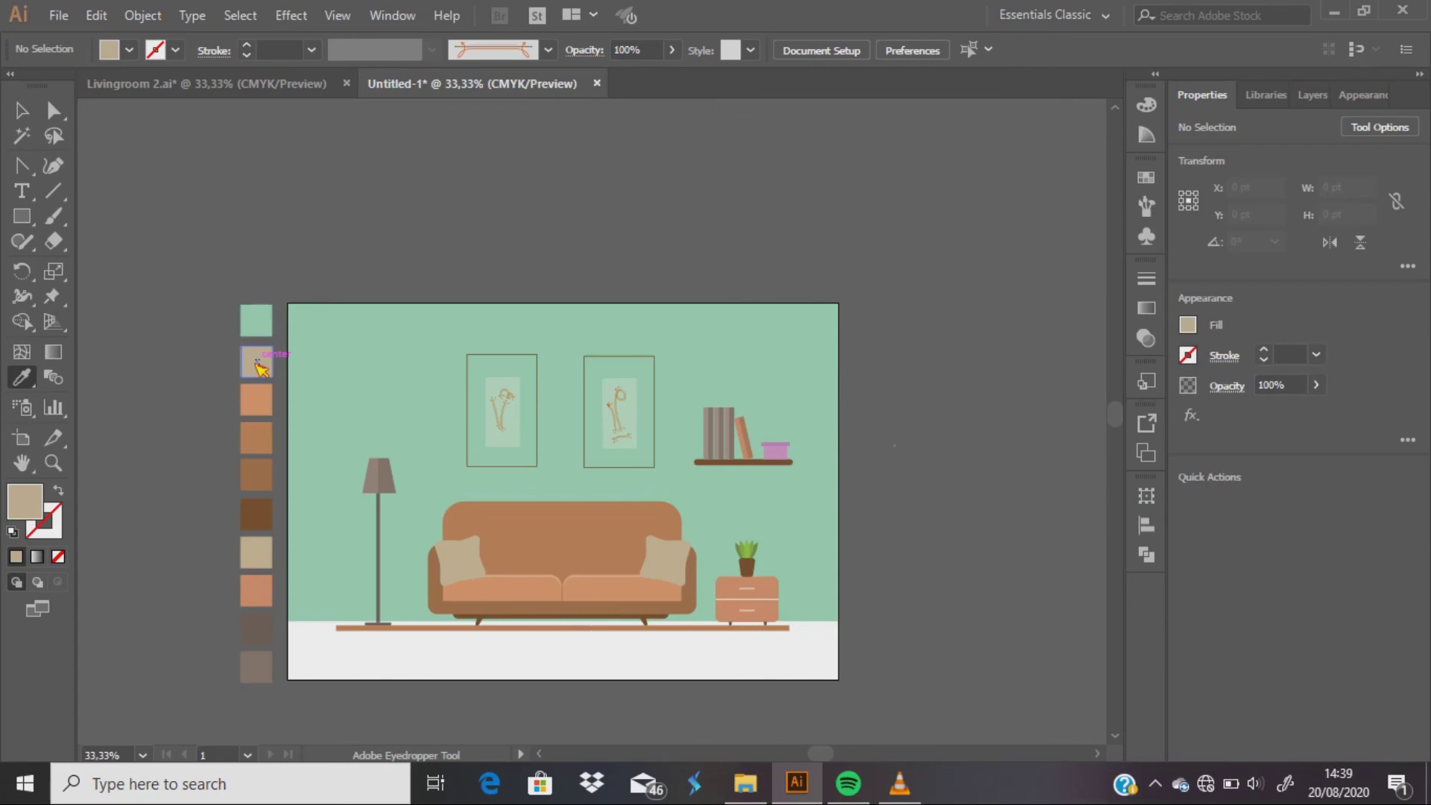
key(m)
drag(287, 622, 838, 678)
key(v)
right_click(797, 671)
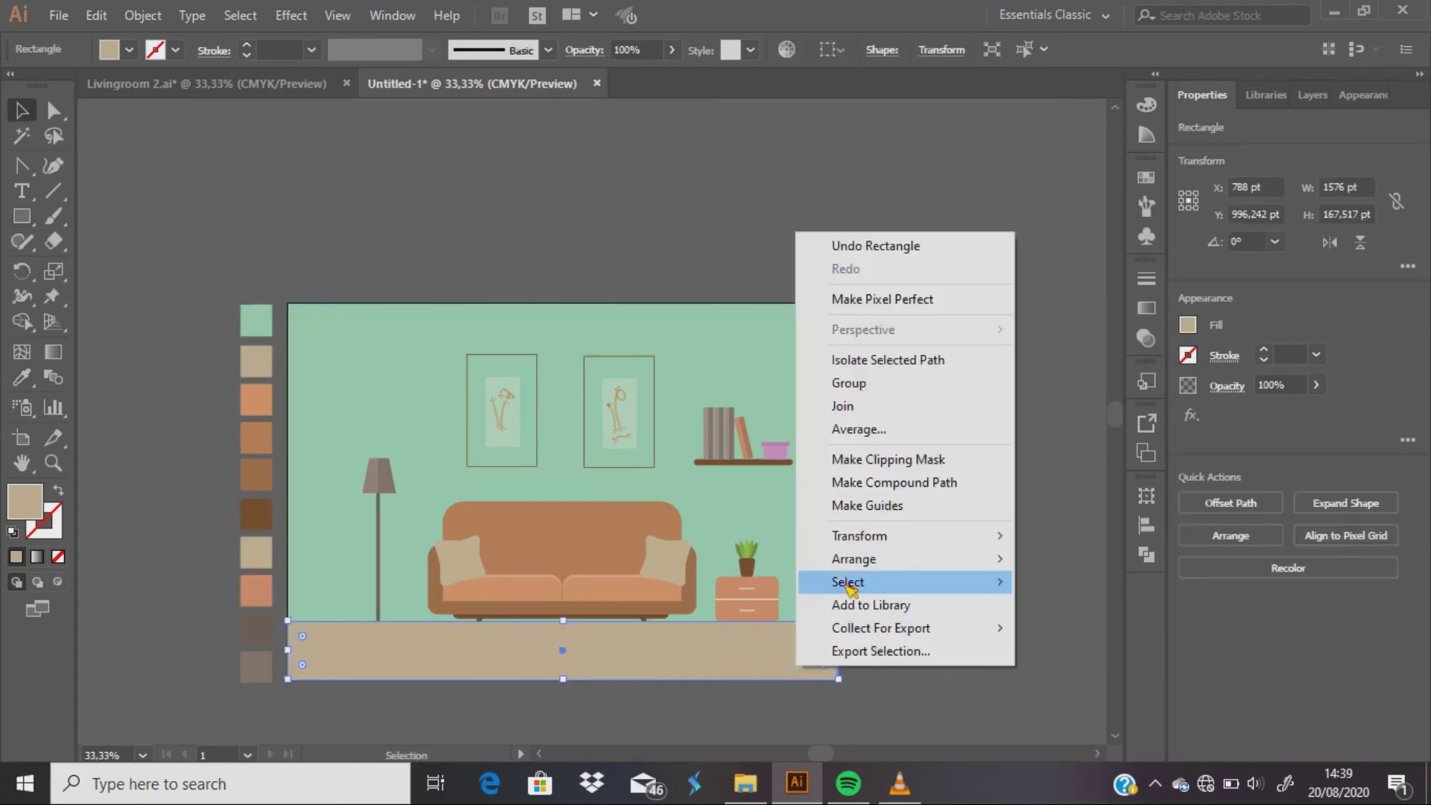
mouse_move(853, 559)
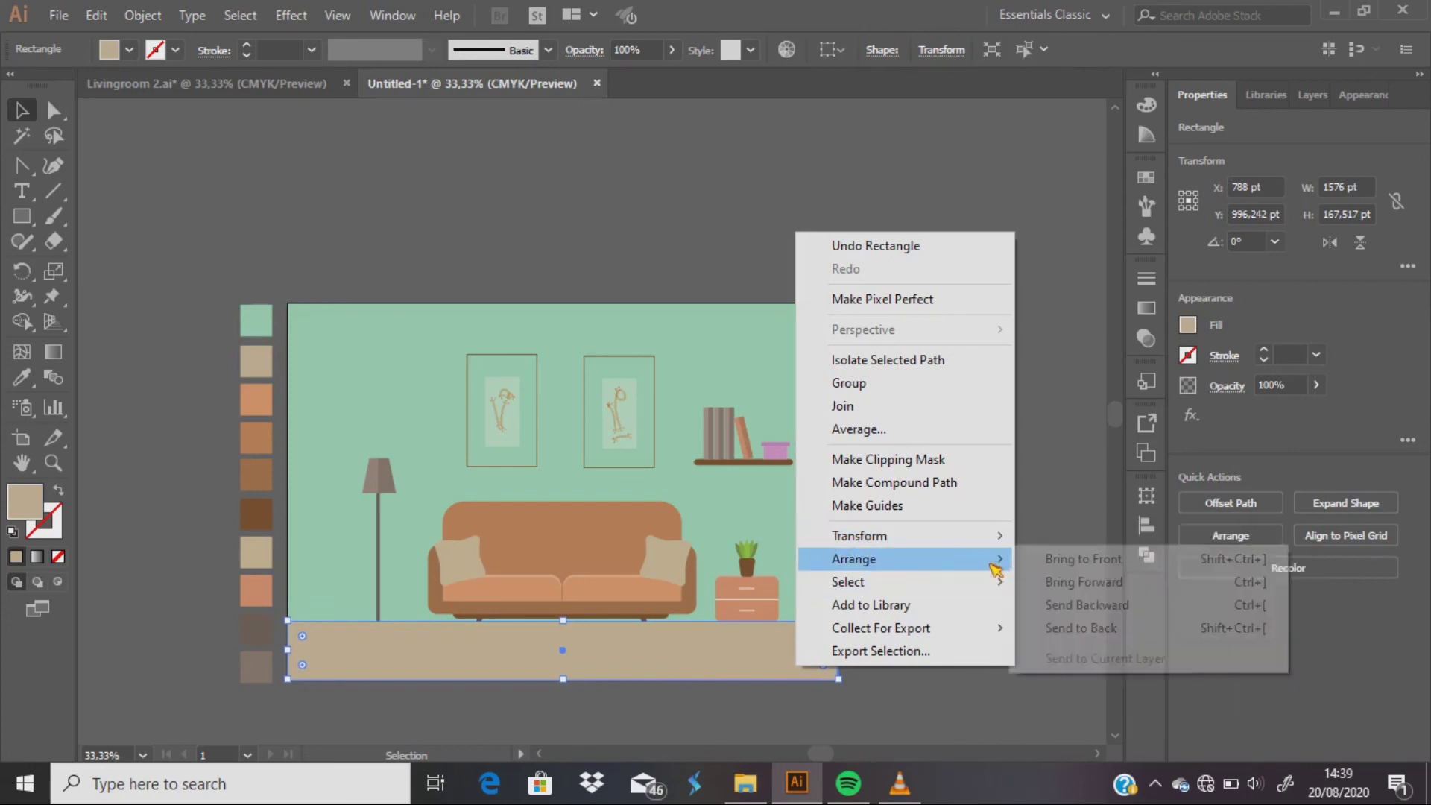
click(1080, 628)
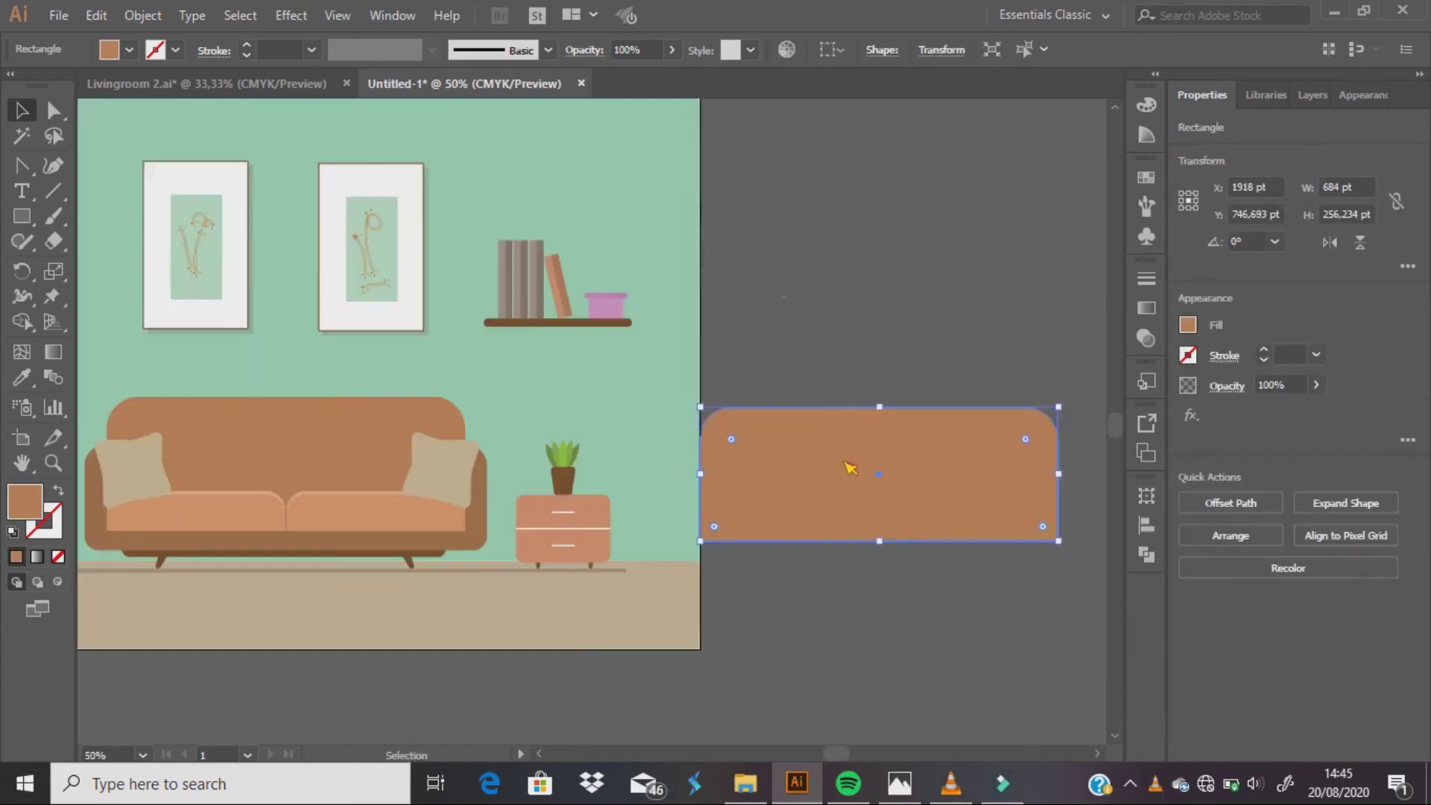
Step: Cut a curved strip from the offset sofa-back copy with Minus Front and place it on the sofa
drag(842, 445, 843, 450)
key(shift+ctrl+F9)
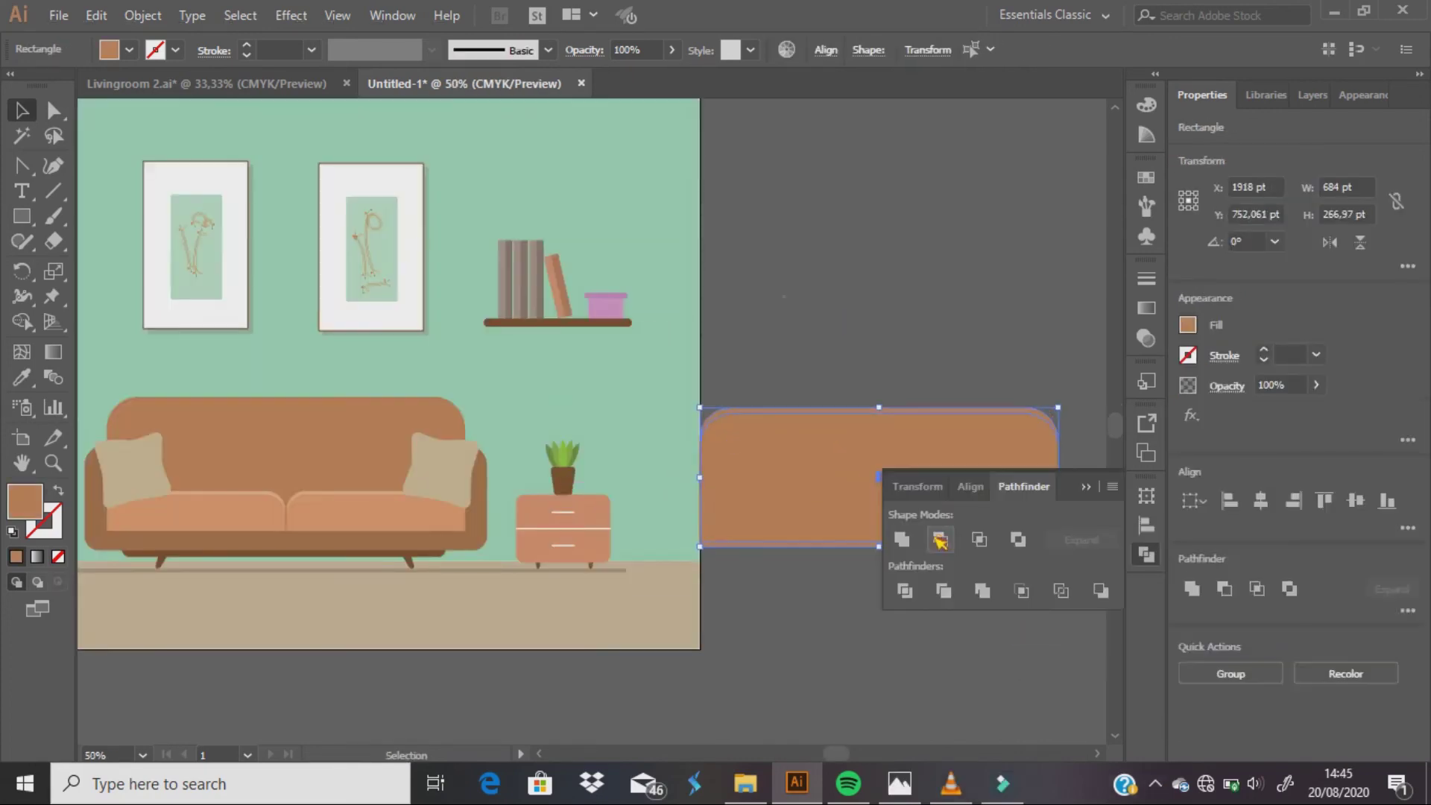
click(941, 539)
click(128, 50)
click(59, 84)
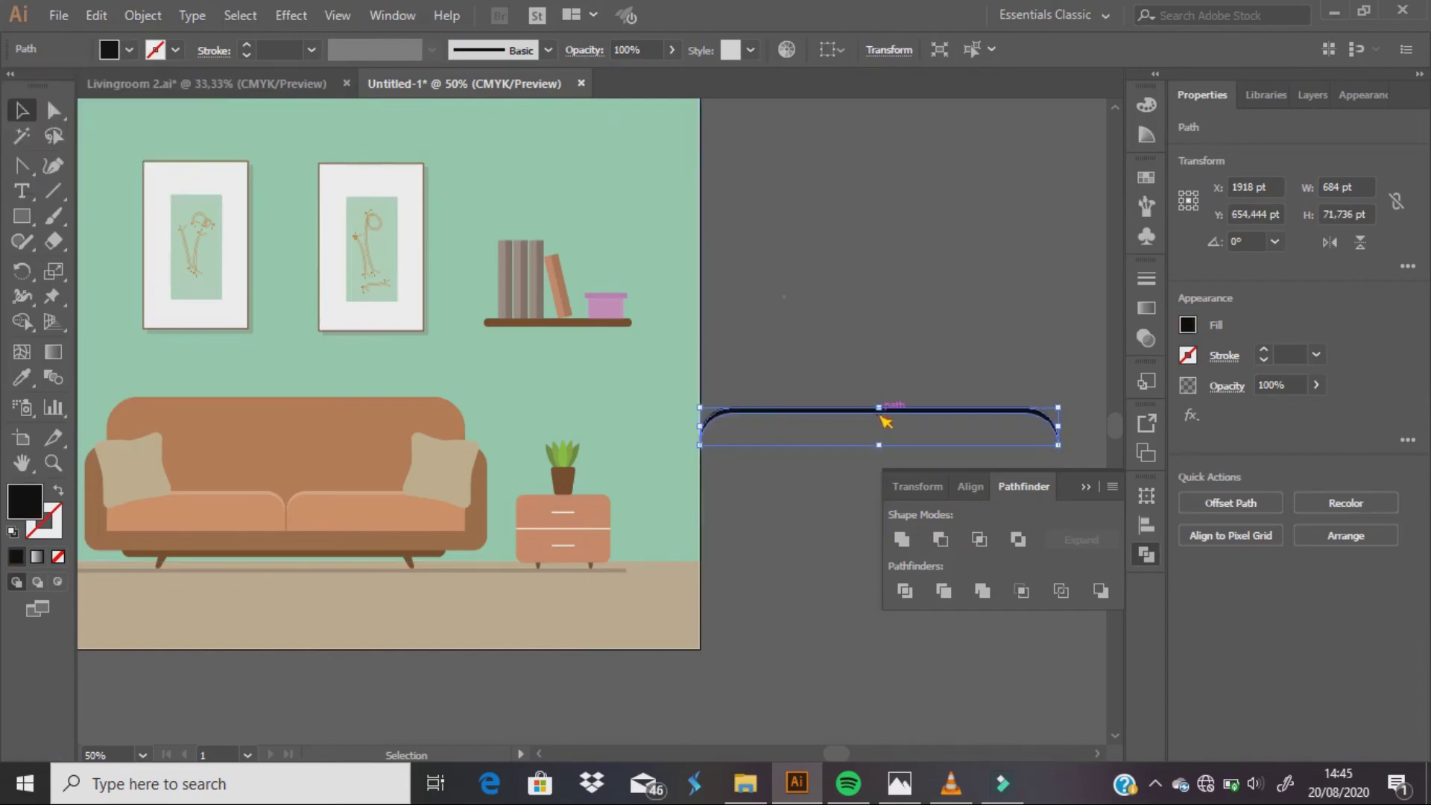
drag(880, 422, 293, 409)
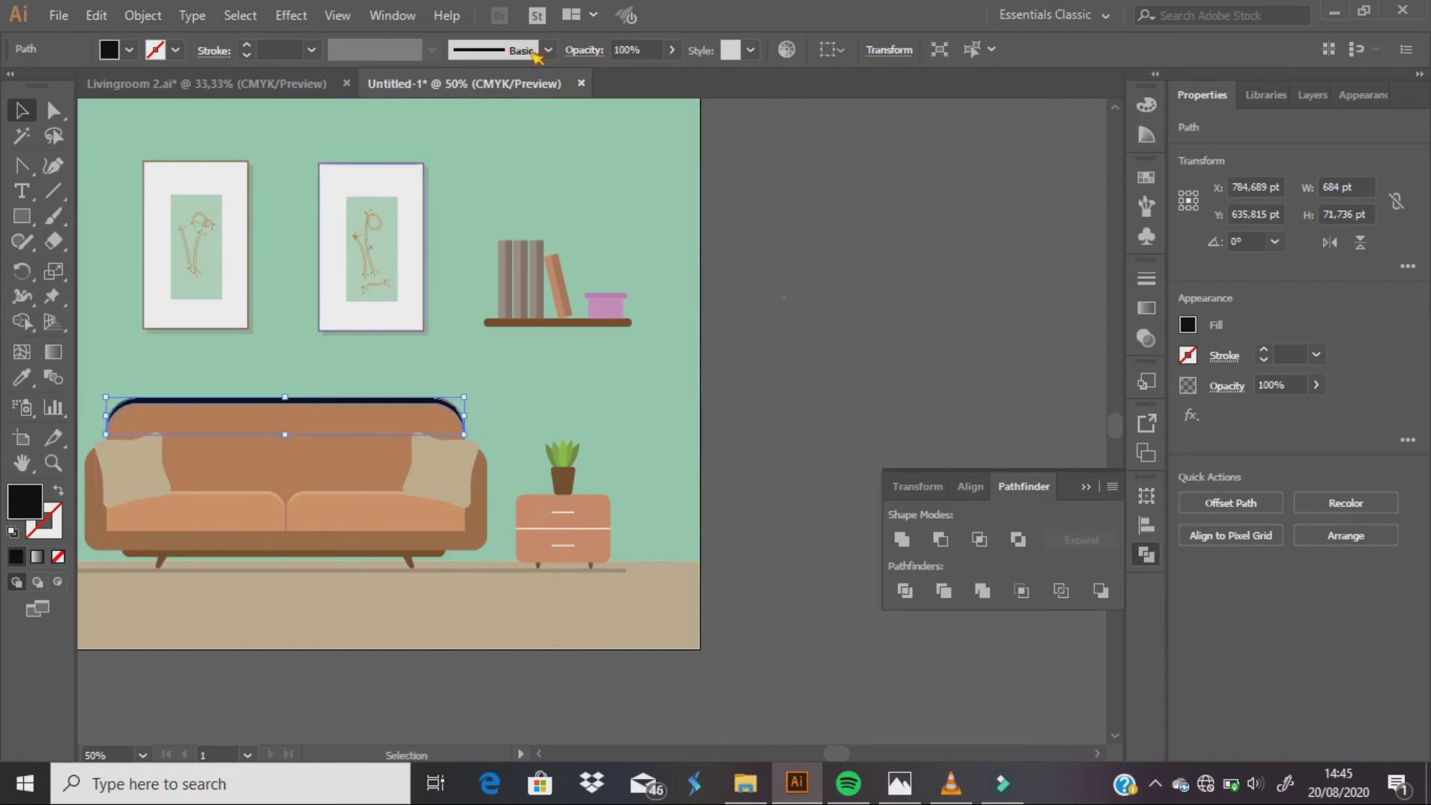
Step: Fill the sofa highlight white and set its opacity to 34%
click(141, 51)
click(44, 84)
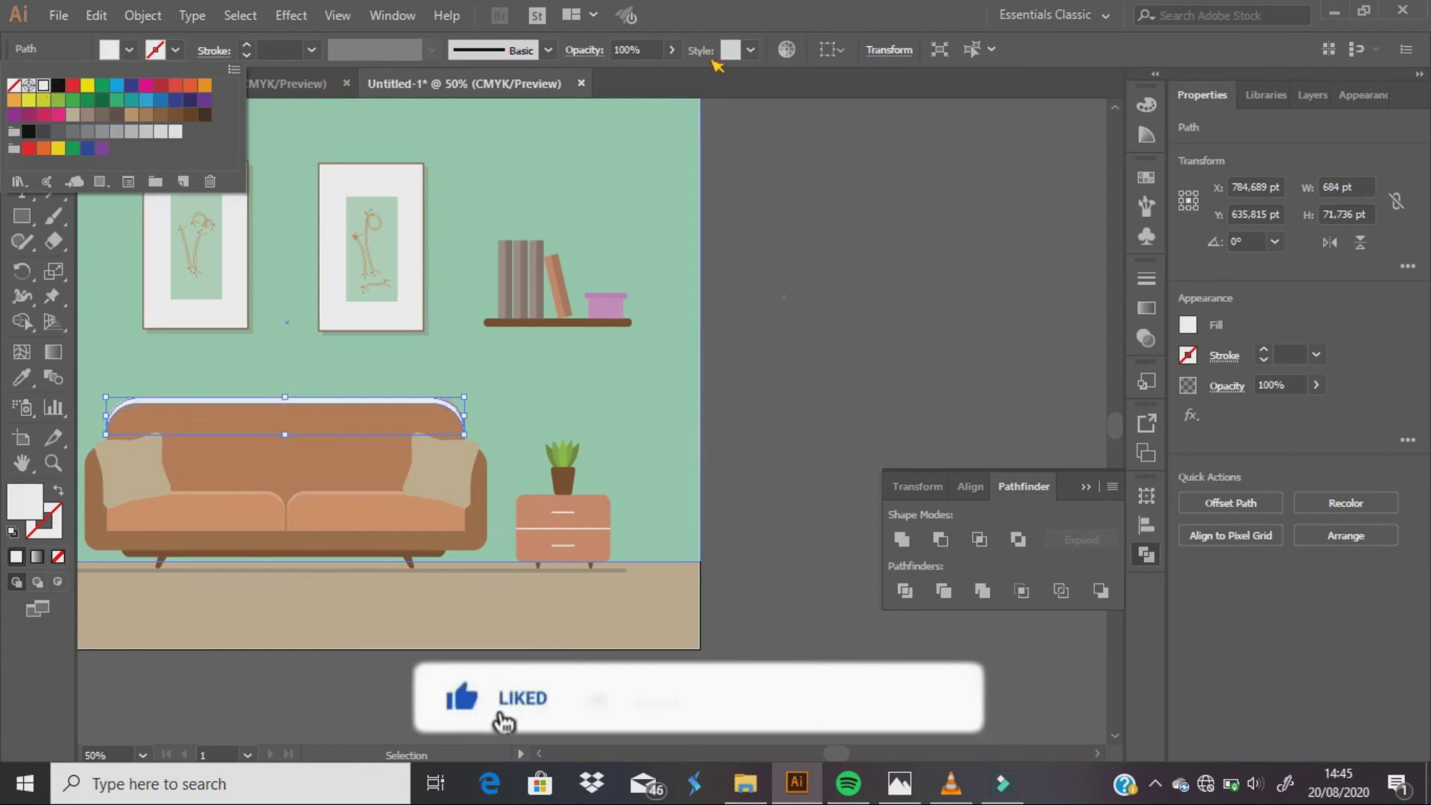
click(672, 49)
drag(673, 76, 617, 76)
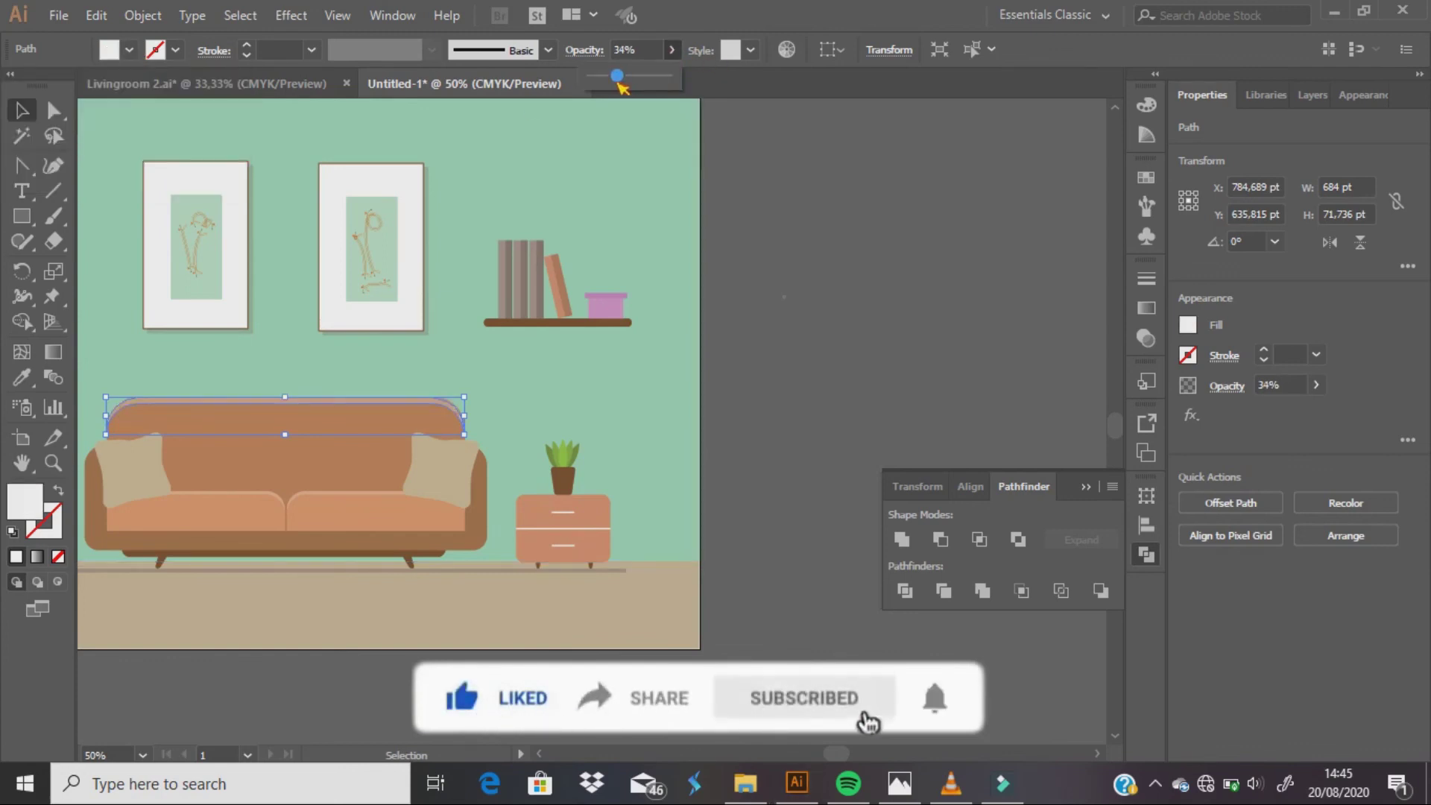